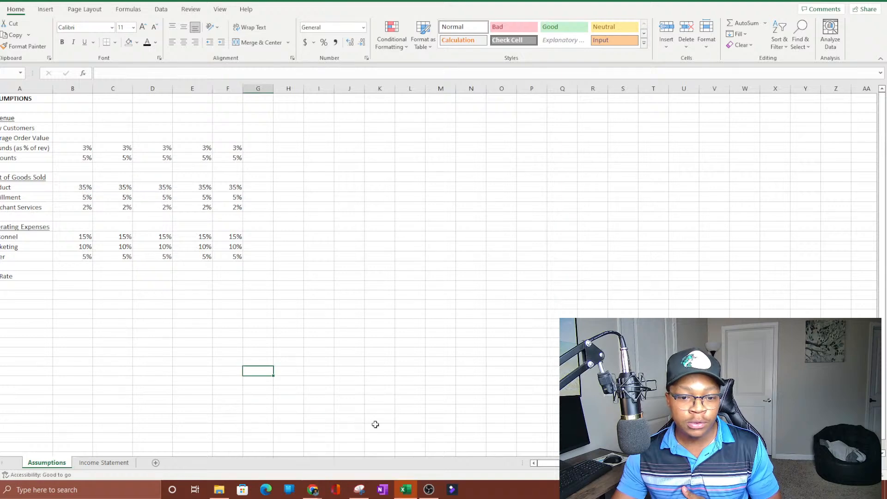
- Switch to the FreshBooks article in the browser and highlight the "Analyze Historical Data" heading under How to Forecast an Income Statement
{"action": "left_click", "coordinate": [285, 446]}
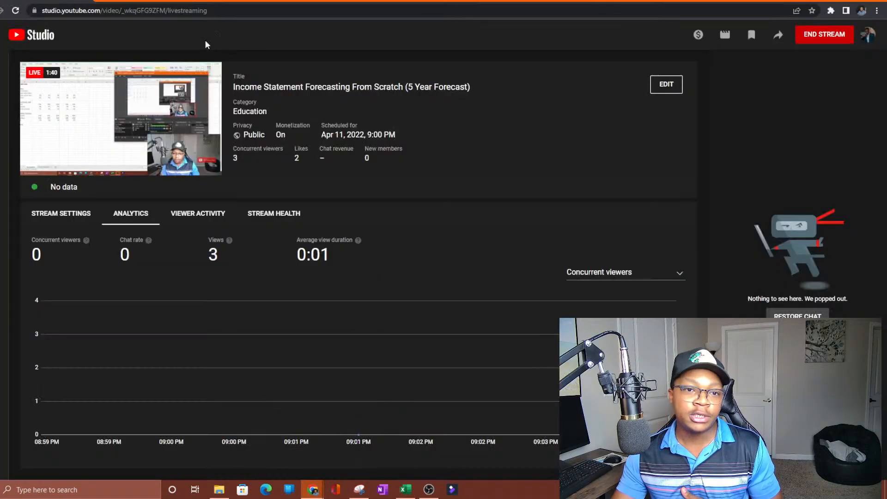
{"action": "left_click", "coordinate": [204, 1]}
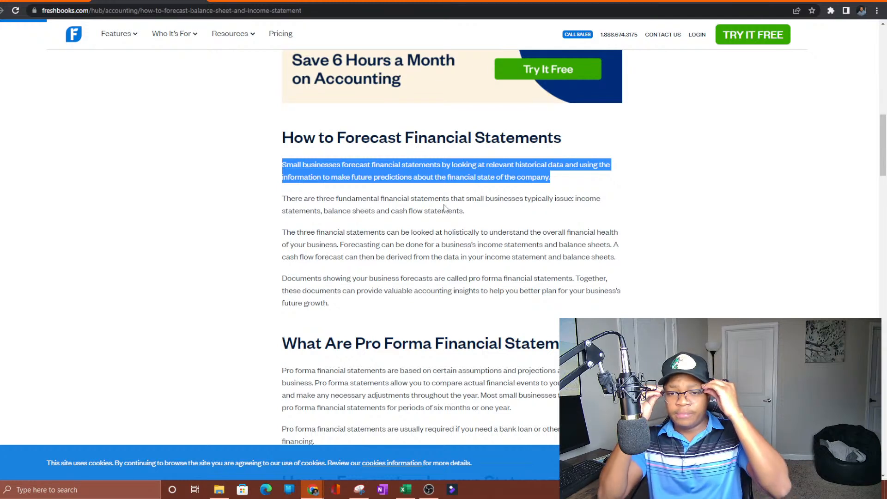
{"action": "scroll", "coordinate": [716, 250], "scroll_direction": "up", "scroll_amount": 5}
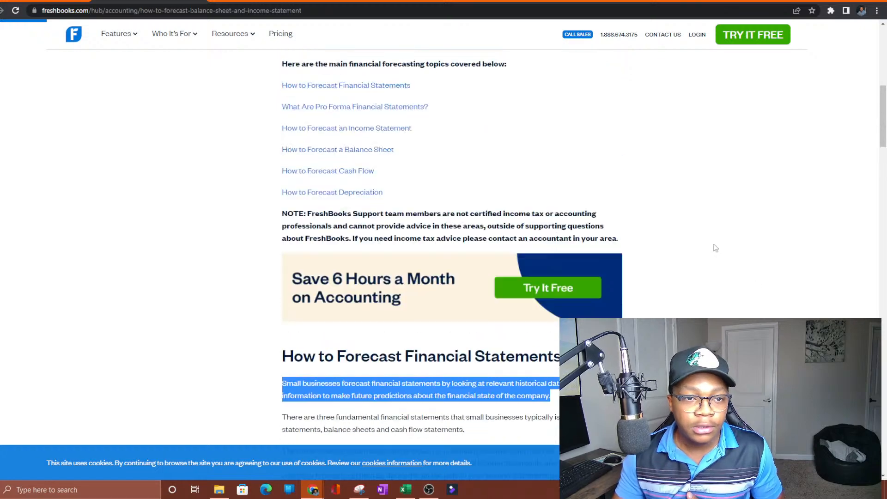
{"action": "scroll", "coordinate": [719, 251], "scroll_direction": "down", "scroll_amount": 12}
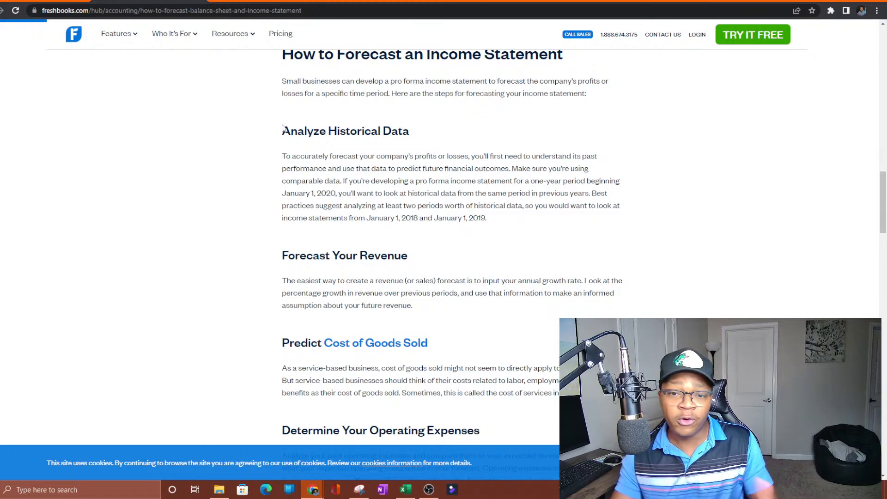
{"action": "scroll", "coordinate": [324, 171], "scroll_direction": "down", "scroll_amount": 2}
{"action": "scroll", "coordinate": [334, 170], "scroll_direction": "up", "scroll_amount": 3}
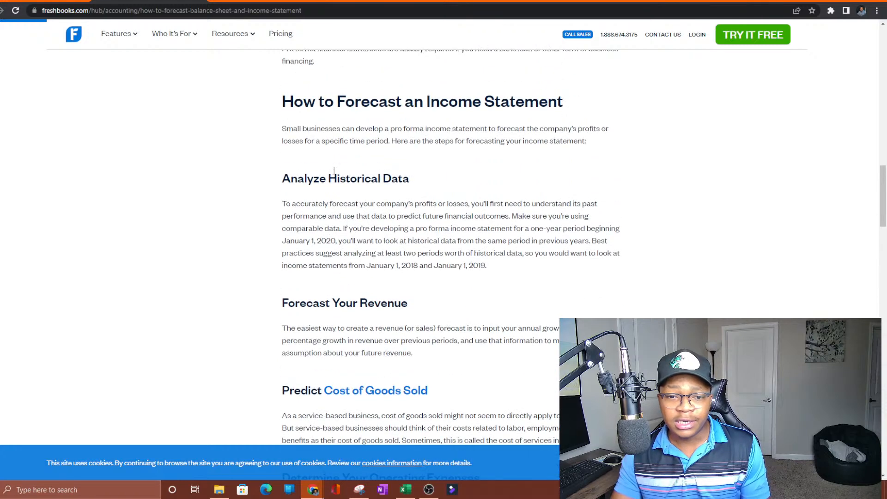
{"action": "left_click_drag", "start_coordinate": [312, 175], "coordinate": [422, 181]}
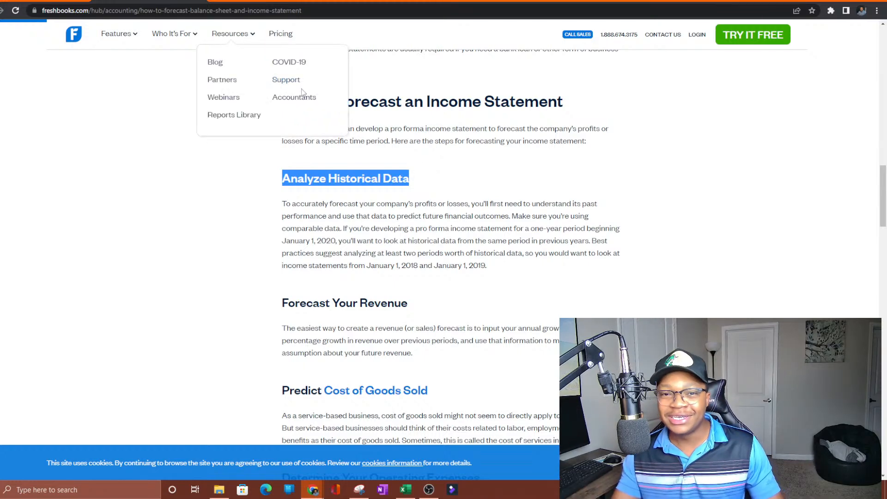
- Review the article's sections on forecasting revenue, cost of goods sold and operating expenses, highlighting the "Forecast Your Revenue" heading
{"action": "scroll", "coordinate": [541, 261], "scroll_direction": "down", "scroll_amount": 2}
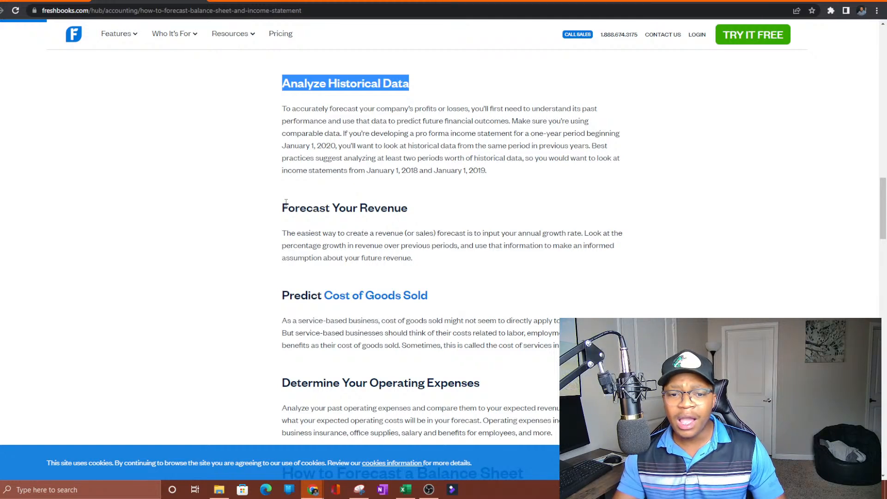
{"action": "left_click_drag", "start_coordinate": [286, 201], "coordinate": [407, 208]}
{"action": "scroll", "coordinate": [509, 259], "scroll_direction": "down", "scroll_amount": 3}
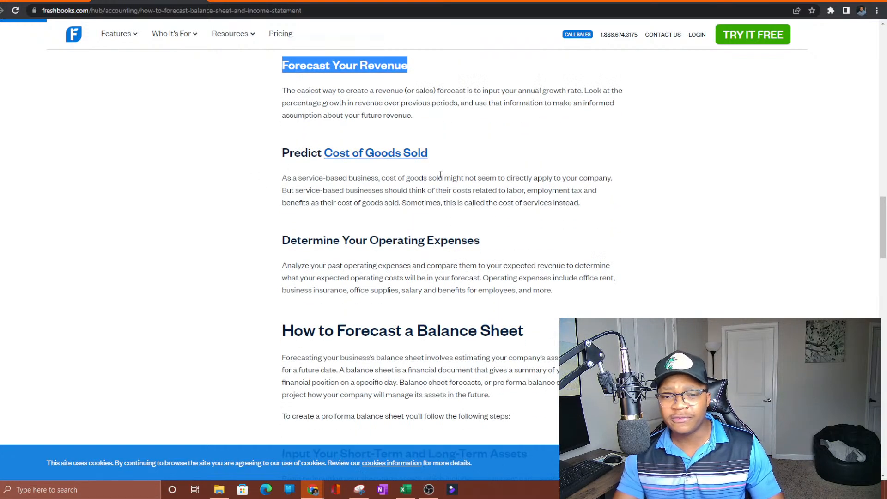
{"action": "scroll", "coordinate": [429, 230], "scroll_direction": "down", "scroll_amount": 2}
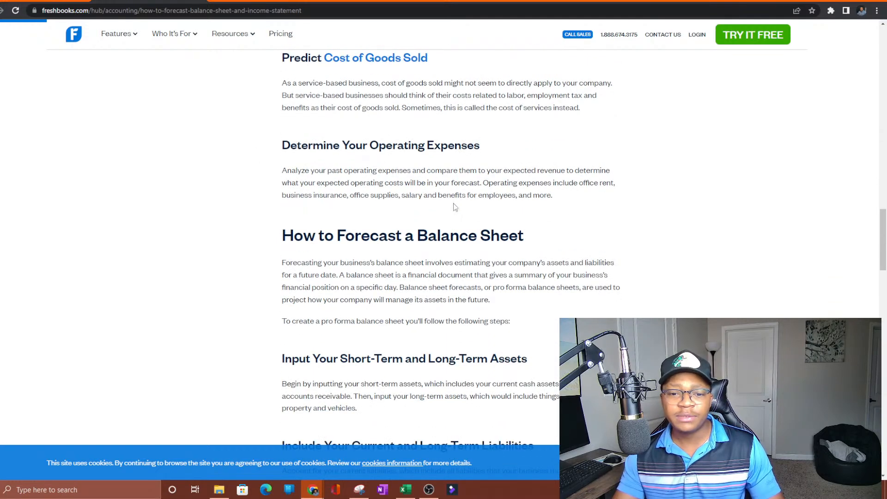
{"action": "scroll", "coordinate": [457, 210], "scroll_direction": "down", "scroll_amount": 4}
{"action": "scroll", "coordinate": [467, 209], "scroll_direction": "up", "scroll_amount": 3}
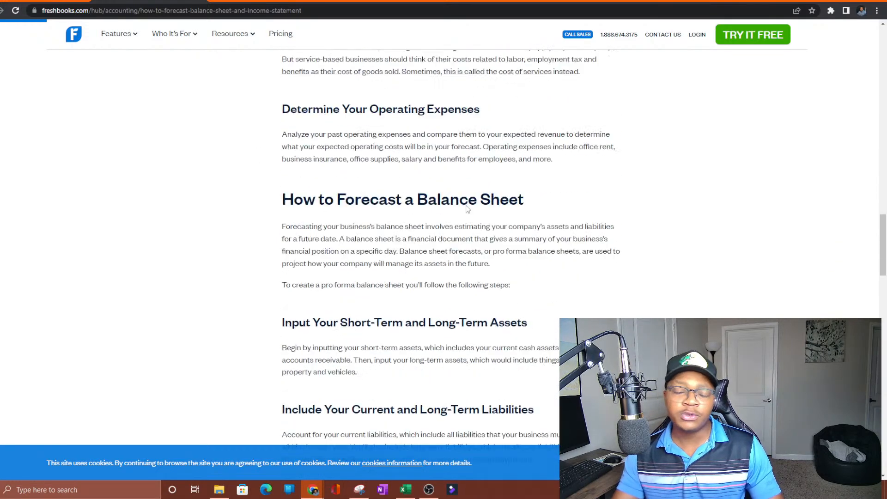
{"action": "scroll", "coordinate": [462, 211], "scroll_direction": "up", "scroll_amount": 2}
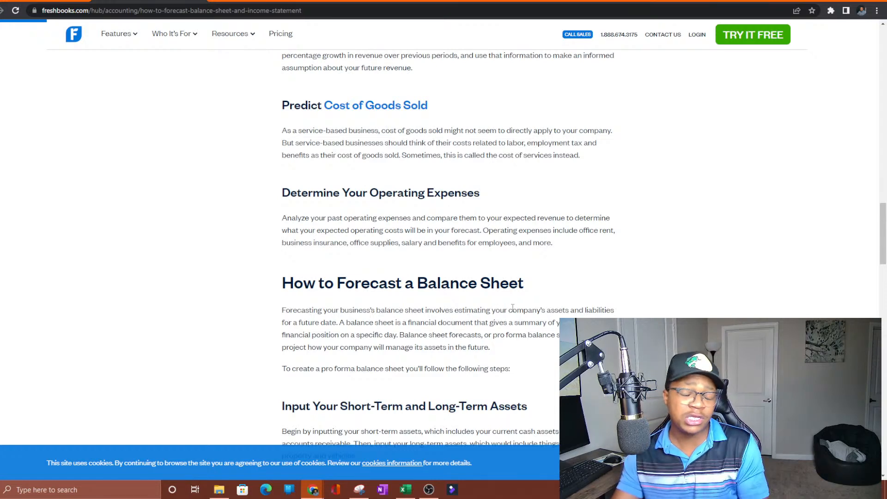
{"action": "scroll", "coordinate": [513, 309], "scroll_direction": "down", "scroll_amount": 2}
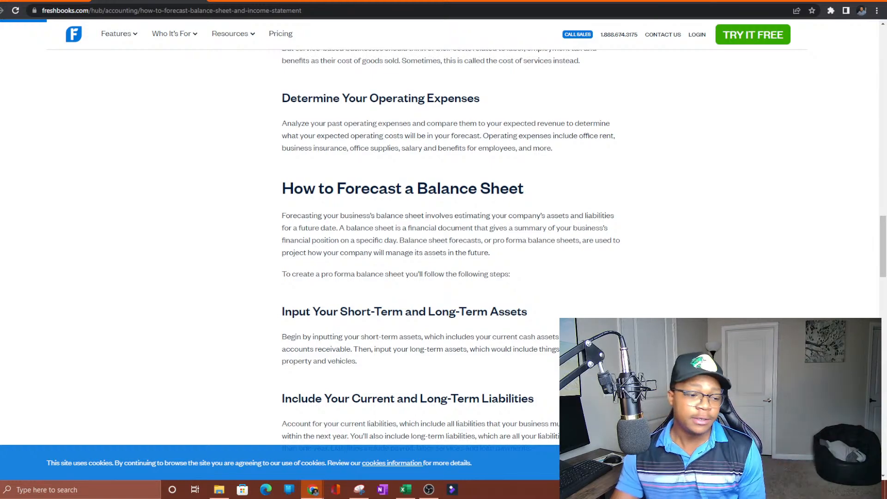
{"action": "scroll", "coordinate": [426, 288], "scroll_direction": "up", "scroll_amount": 20}
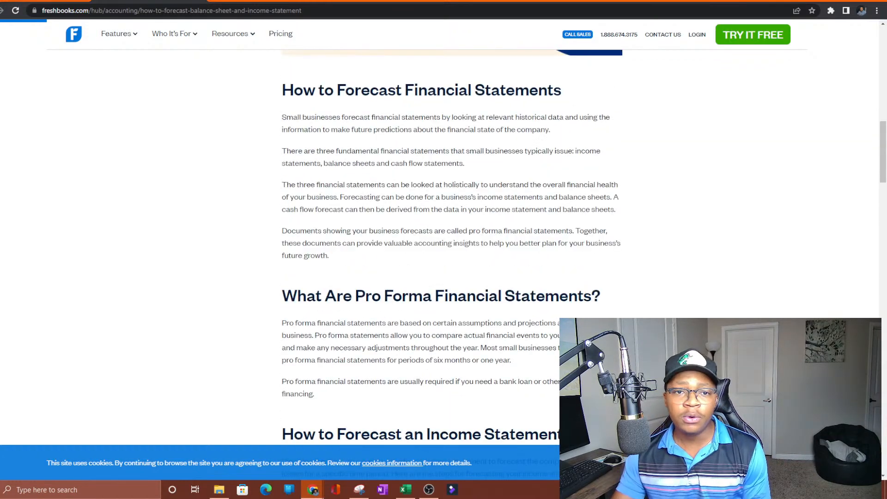
- Switch to Yahoo Finance, search for "hood" and open the financials of Robinhood Markets, Inc
{"action": "left_click", "coordinate": [263, 1]}
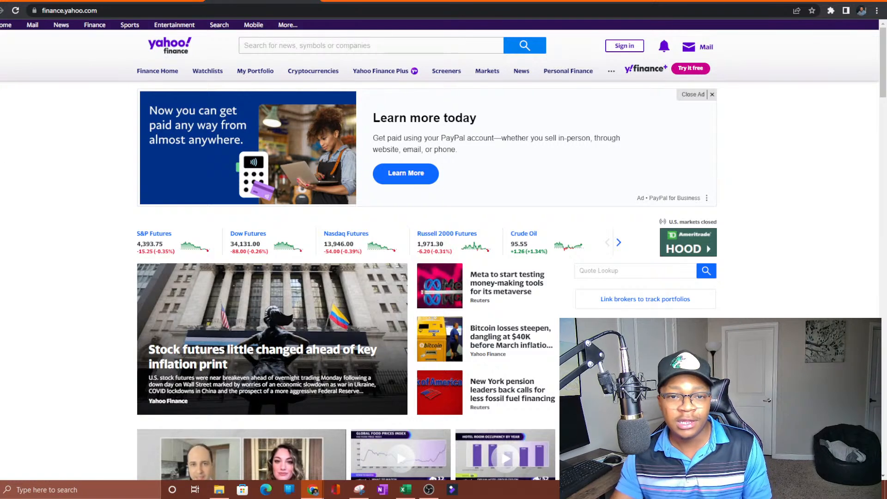
{"action": "left_click", "coordinate": [375, 46]}
{"action": "type", "text": "hood"}
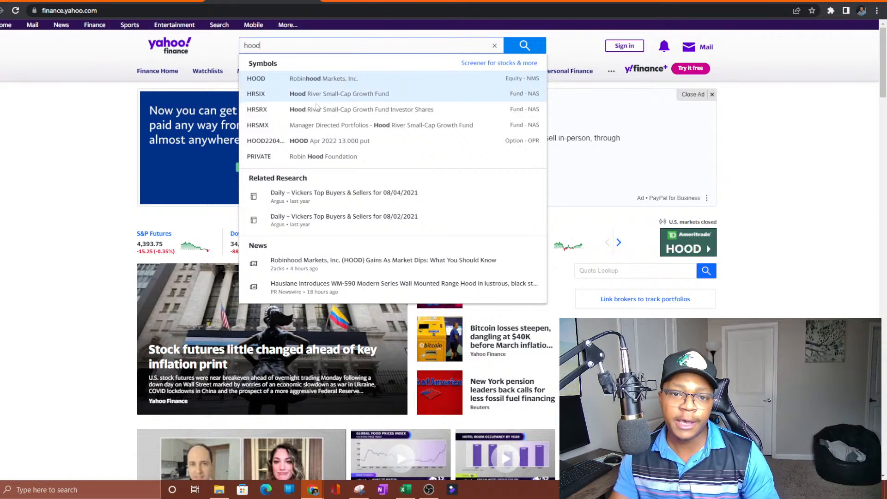
{"action": "left_click", "coordinate": [329, 80]}
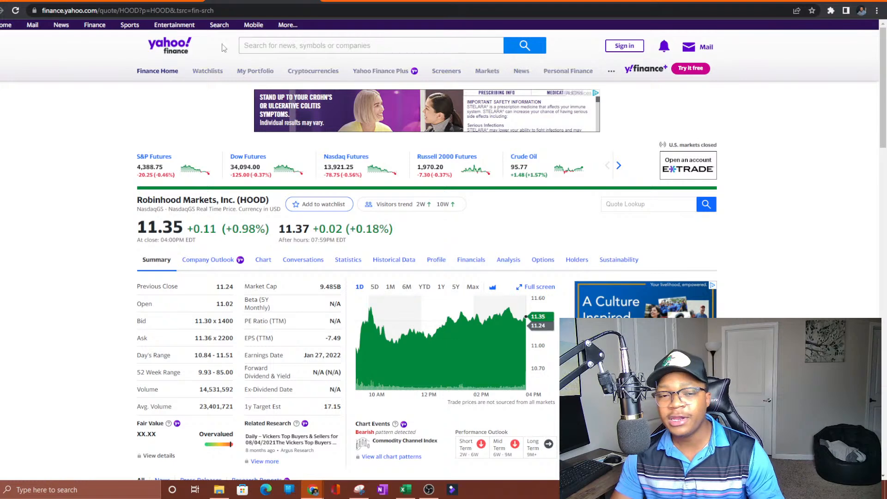
{"action": "scroll", "coordinate": [240, 170], "scroll_direction": "down", "scroll_amount": 2}
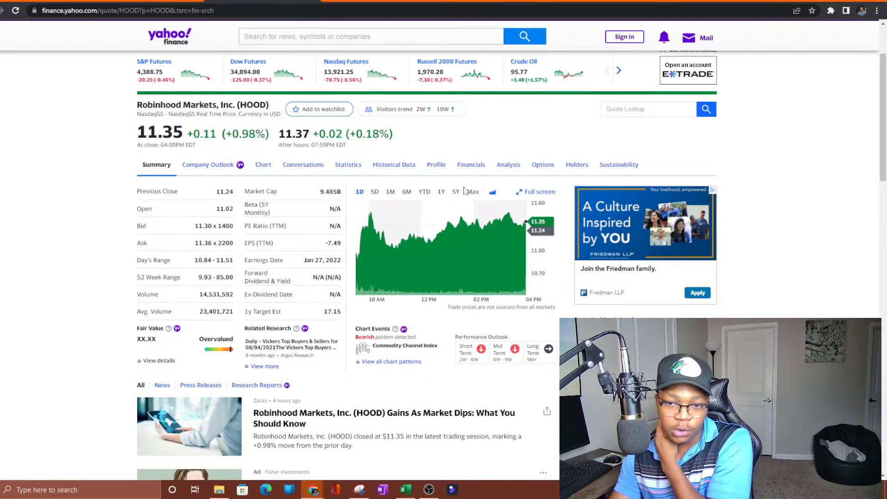
{"action": "left_click", "coordinate": [472, 166]}
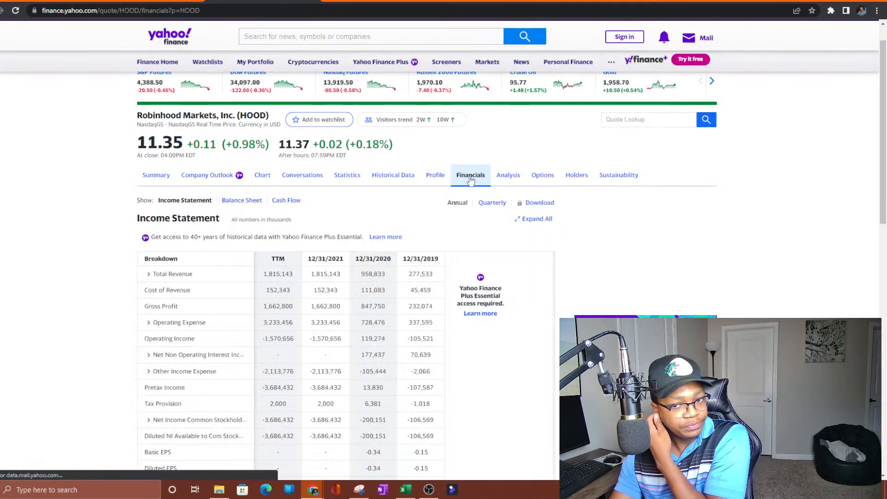
- Look over Robinhood's income statement, balance sheet and cash flow statement in turn
{"action": "scroll", "coordinate": [233, 232], "scroll_direction": "down", "scroll_amount": 3}
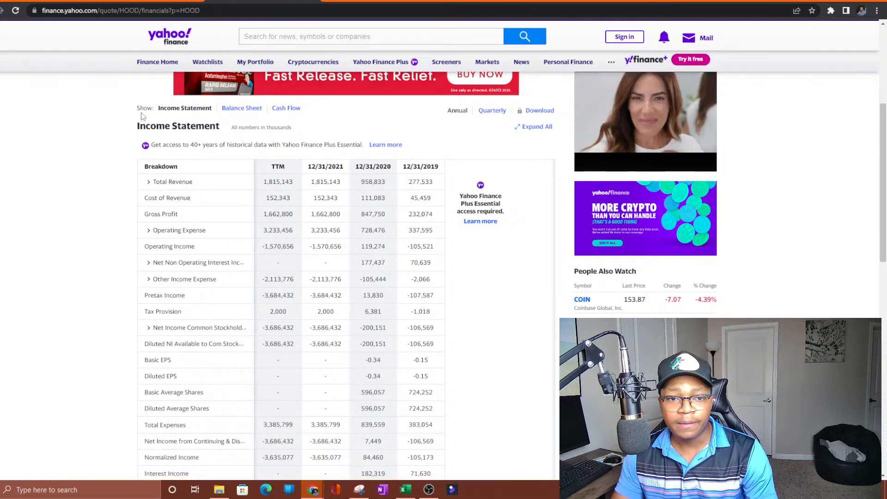
{"action": "scroll", "coordinate": [157, 119], "scroll_direction": "up", "scroll_amount": 1}
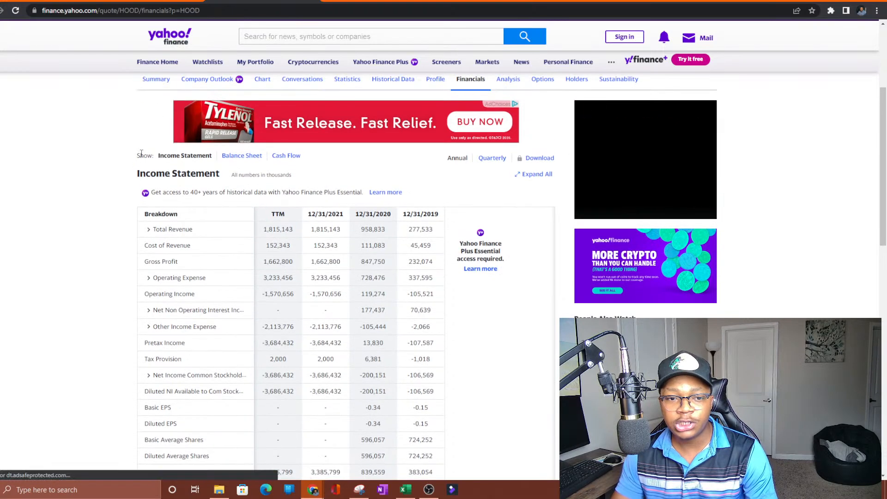
{"action": "left_click", "coordinate": [246, 157]}
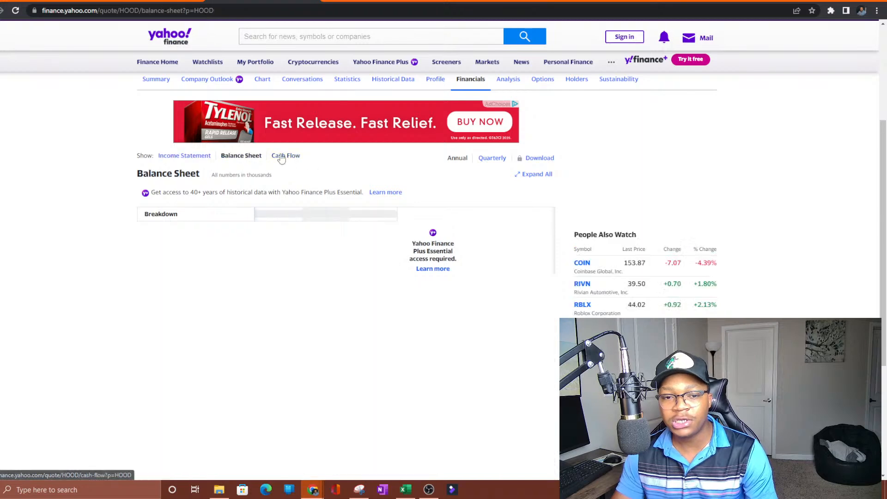
{"action": "left_click", "coordinate": [280, 157]}
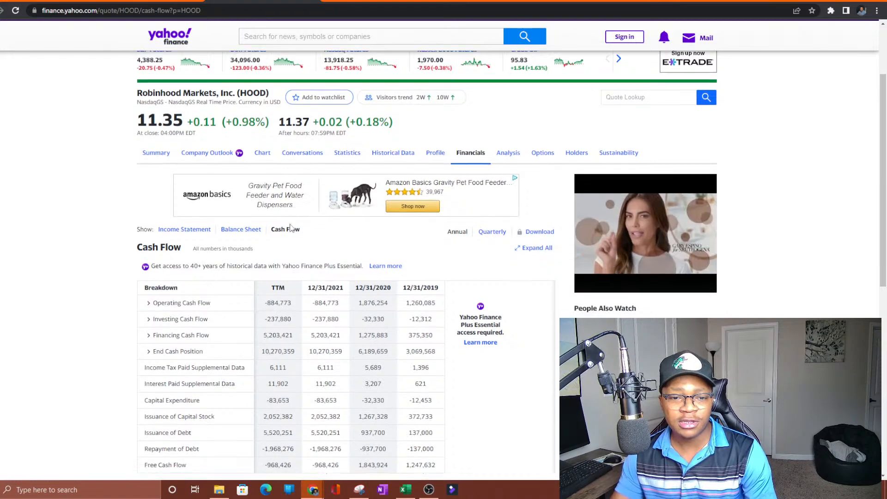
{"action": "scroll", "coordinate": [131, 175], "scroll_direction": "down", "scroll_amount": 2}
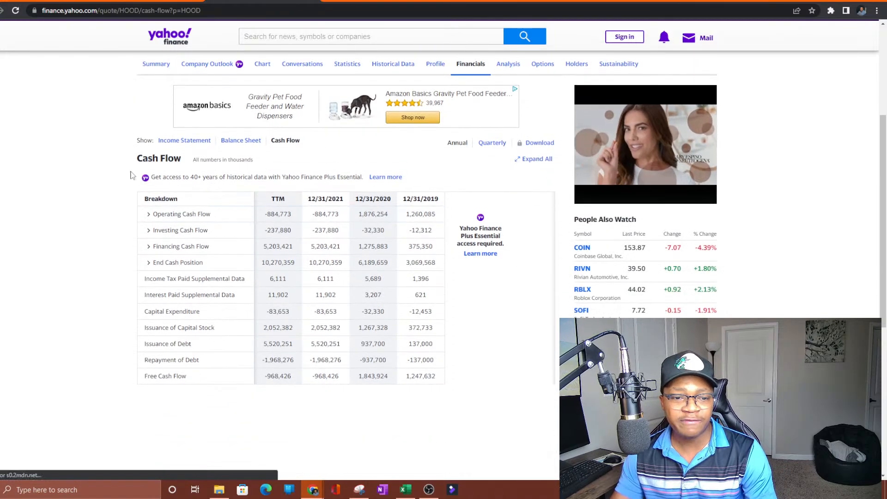
- Return to Robinhood's income statement and examine the Total Revenue breakdown and the Cost of Revenue line
{"action": "left_click", "coordinate": [185, 142]}
{"action": "scroll", "coordinate": [157, 167], "scroll_direction": "down", "scroll_amount": 1}
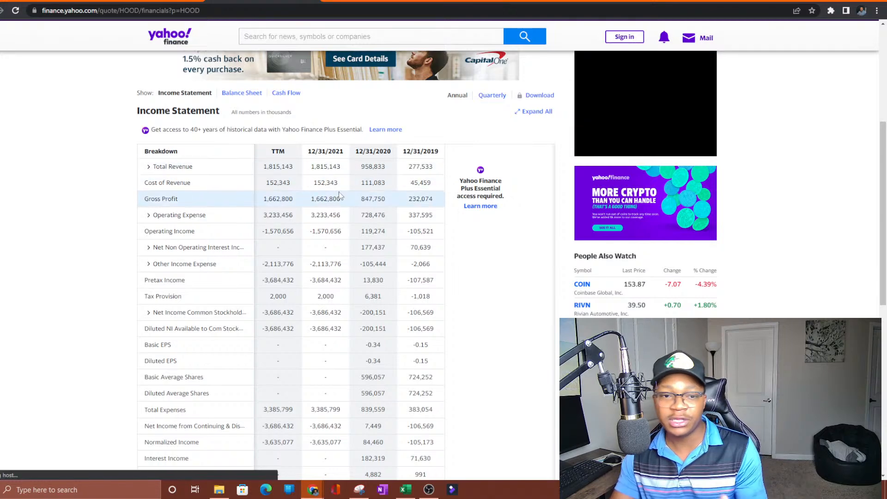
{"action": "left_click", "coordinate": [149, 168]}
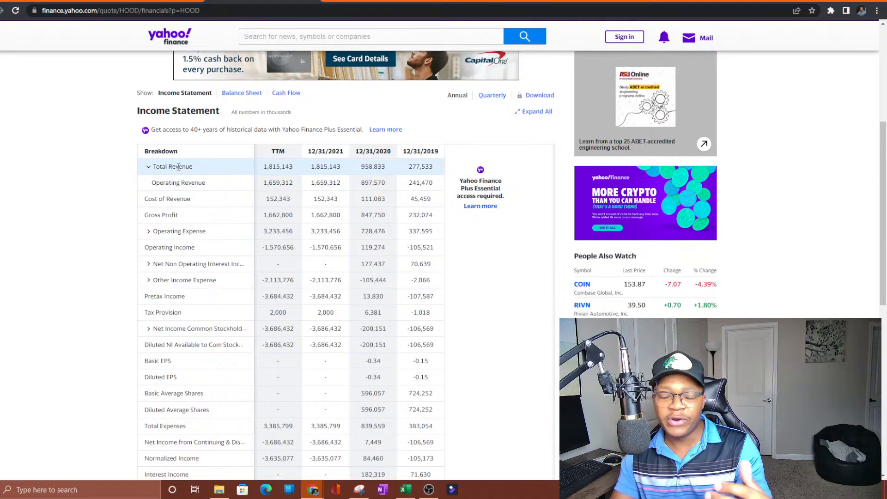
{"action": "left_click", "coordinate": [150, 168]}
{"action": "left_click_drag", "start_coordinate": [145, 181], "coordinate": [198, 184]}
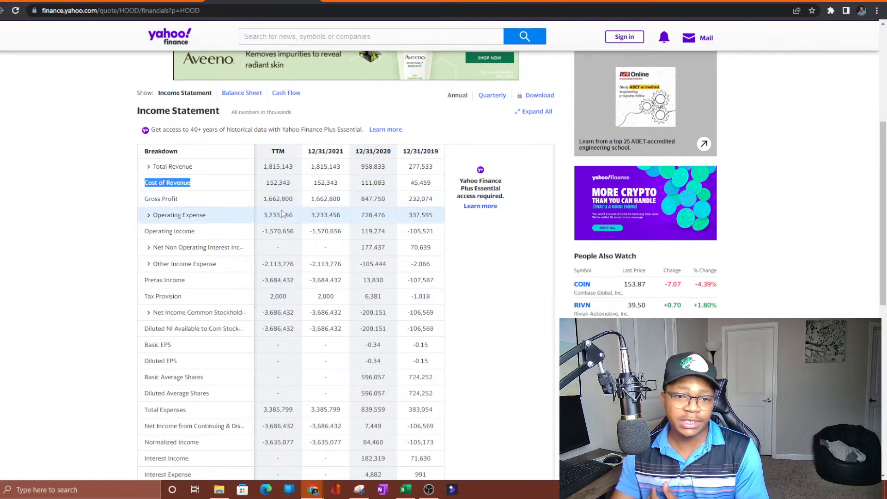
{"action": "left_click", "coordinate": [266, 181]}
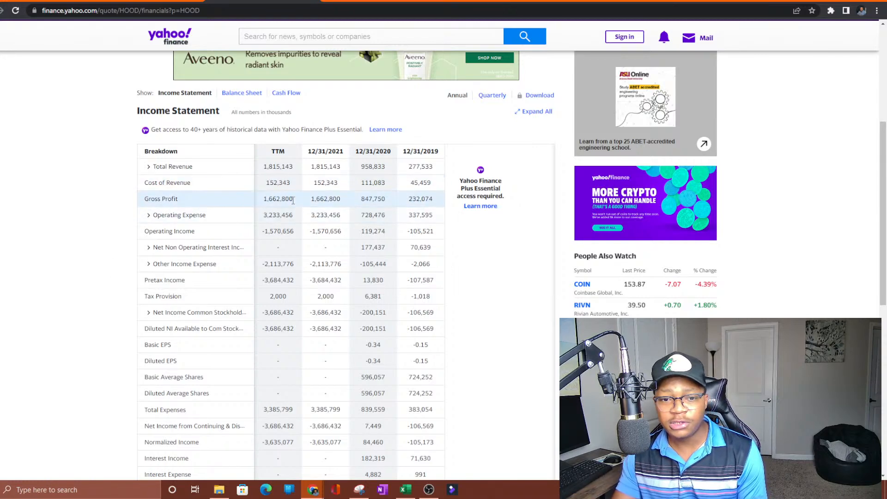
- Examine the rest of Robinhood's income statement, from gross profit and operating expense through tax provision, net income and EBITDA
{"action": "scroll", "coordinate": [148, 218], "scroll_direction": "down", "scroll_amount": 3}
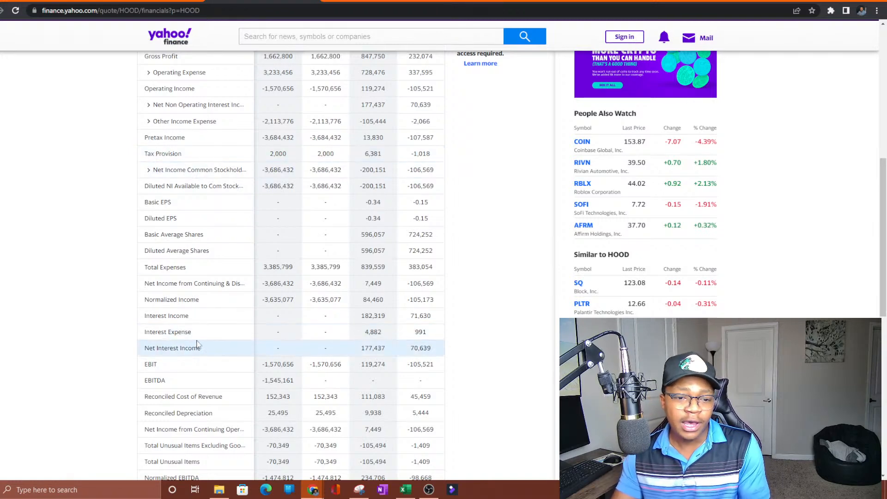
{"action": "scroll", "coordinate": [198, 342], "scroll_direction": "down", "scroll_amount": 2}
{"action": "scroll", "coordinate": [203, 347], "scroll_direction": "up", "scroll_amount": 2}
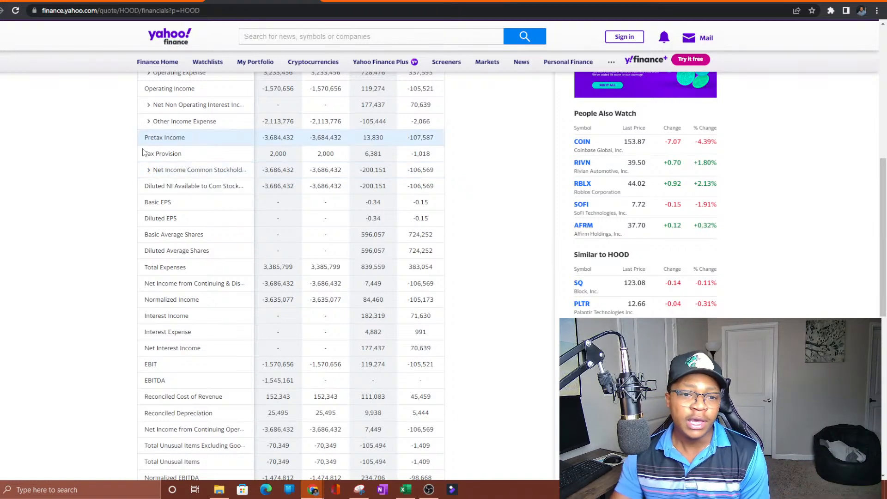
{"action": "scroll", "coordinate": [221, 185], "scroll_direction": "up", "scroll_amount": 5}
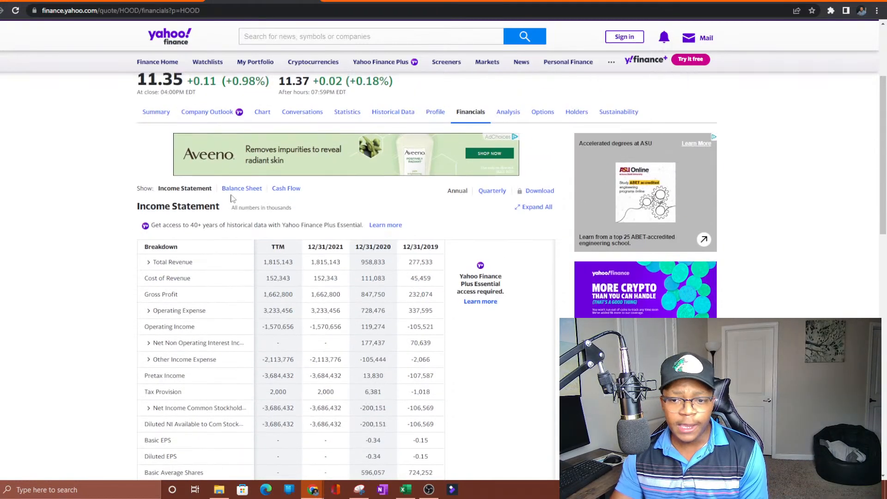
{"action": "scroll", "coordinate": [223, 186], "scroll_direction": "up", "scroll_amount": 1}
{"action": "scroll", "coordinate": [405, 200], "scroll_direction": "down", "scroll_amount": 6}
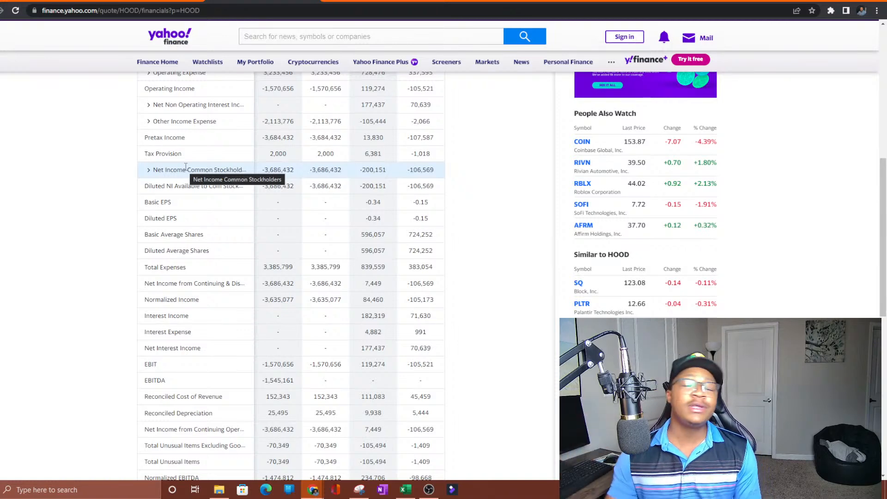
{"action": "scroll", "coordinate": [185, 154], "scroll_direction": "up", "scroll_amount": 8}
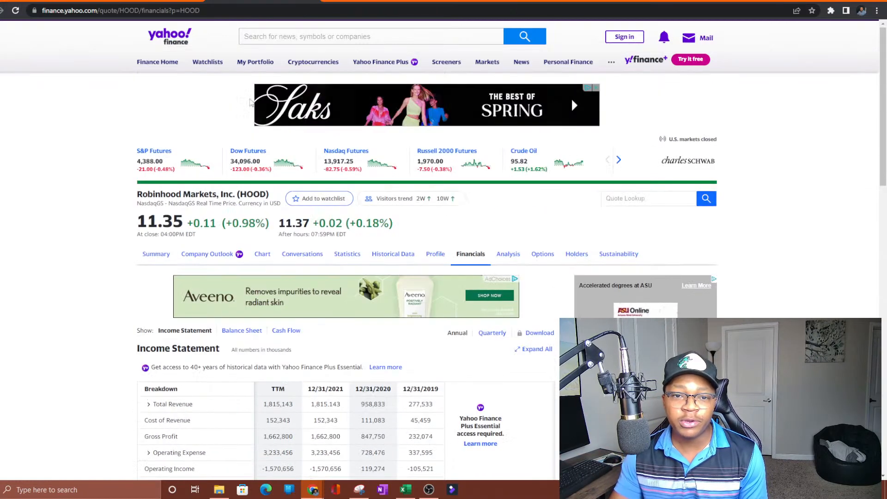
{"action": "left_click", "coordinate": [278, 50]}
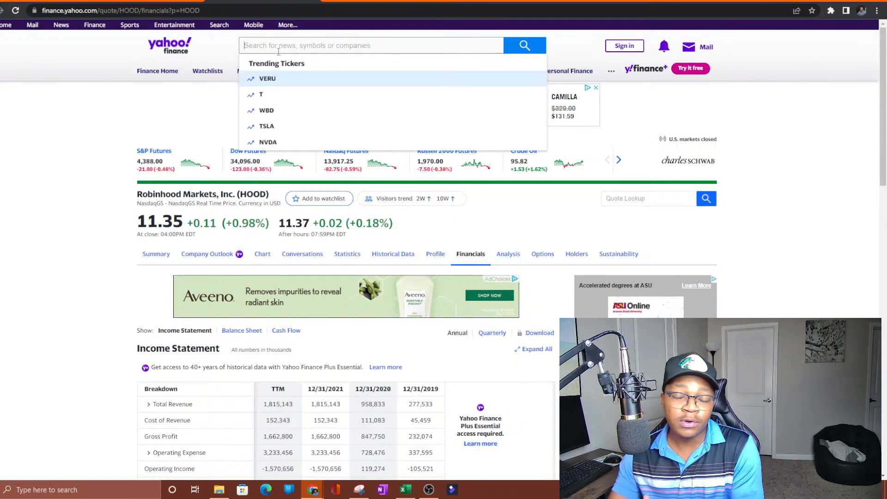
{"action": "scroll", "coordinate": [278, 51], "scroll_direction": "down", "scroll_amount": 5}
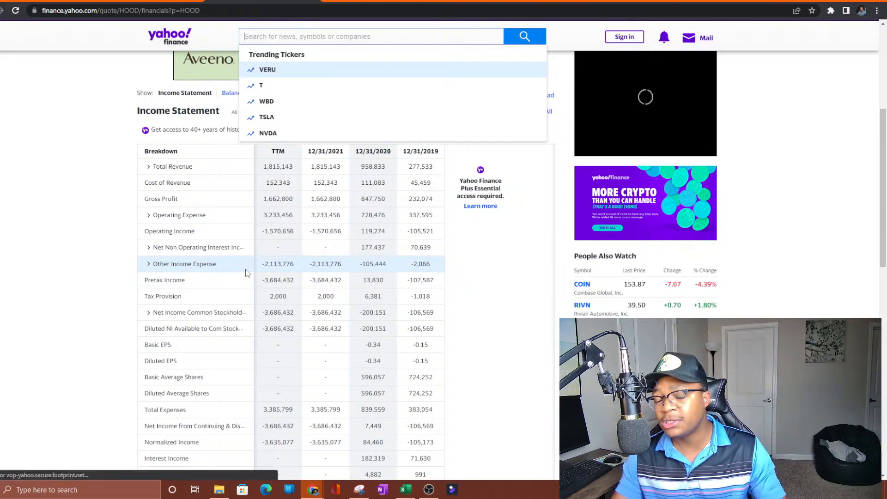
{"action": "scroll", "coordinate": [277, 268], "scroll_direction": "down", "scroll_amount": 4}
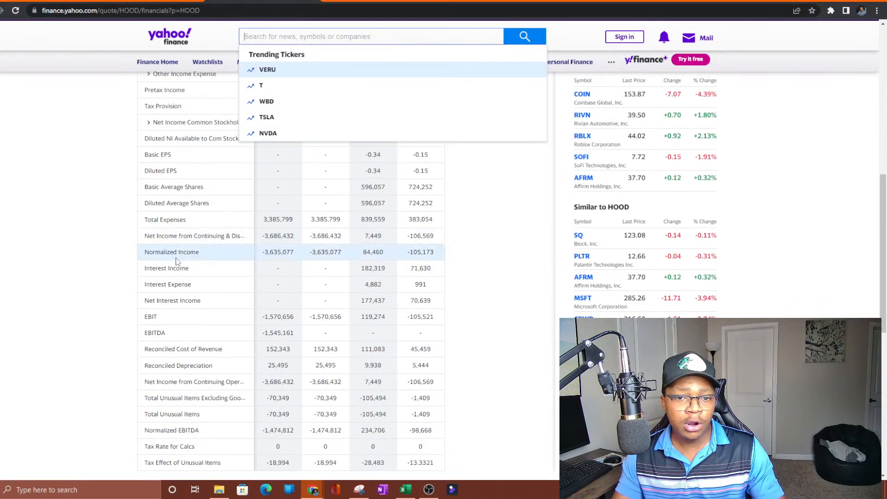
- Switch to the income statement forecast workbook in Excel and look over the Revenue, Cost of Goods Sold, Operating Expenses and Tax Rate assumptions
{"action": "mouse_move", "coordinate": [406, 489]}
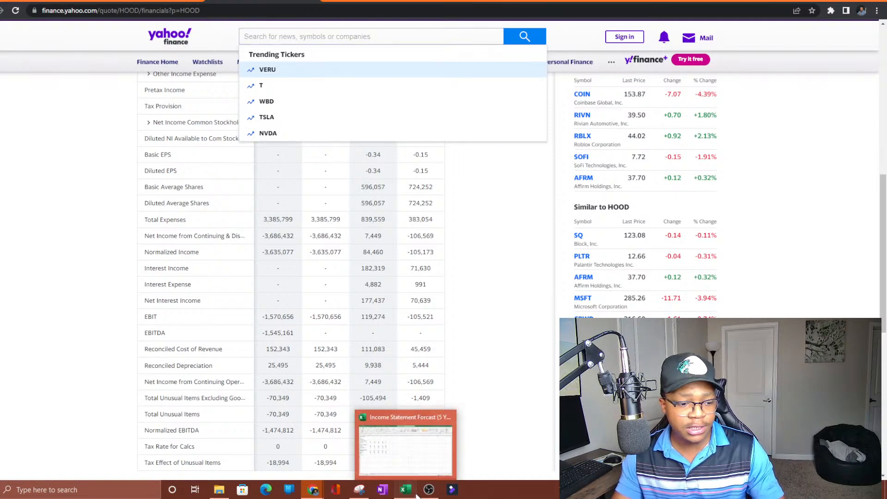
{"action": "left_click", "coordinate": [382, 447]}
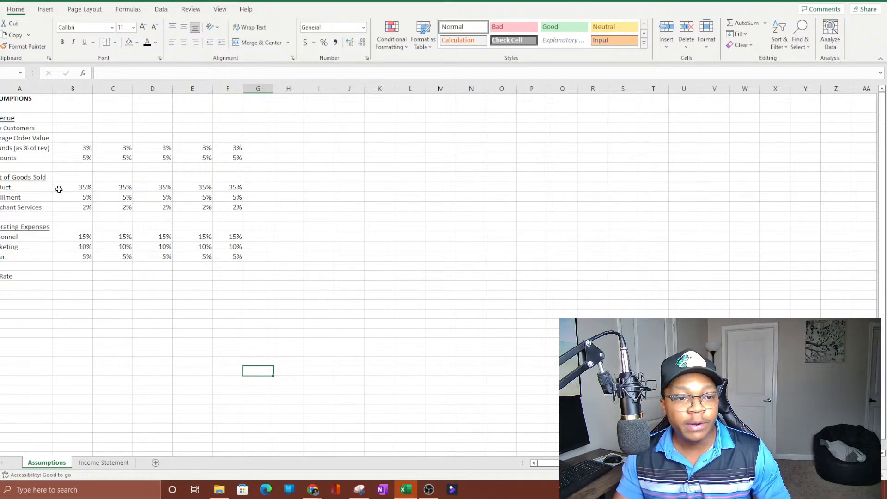
{"action": "left_click", "coordinate": [90, 160]}
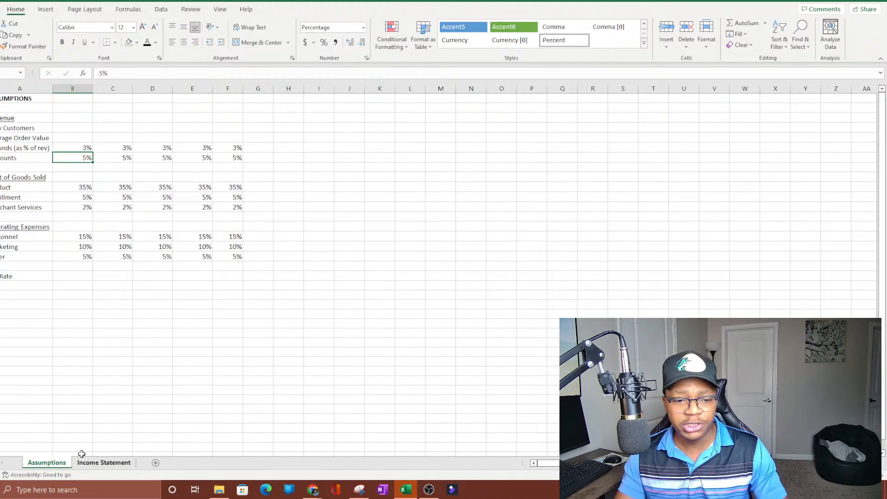
{"action": "left_click", "coordinate": [4, 165]}
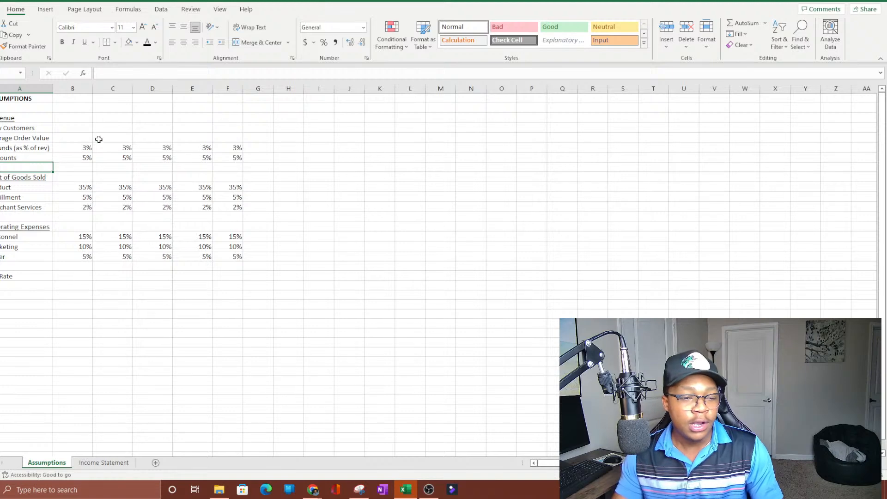
{"action": "left_click", "coordinate": [71, 129]}
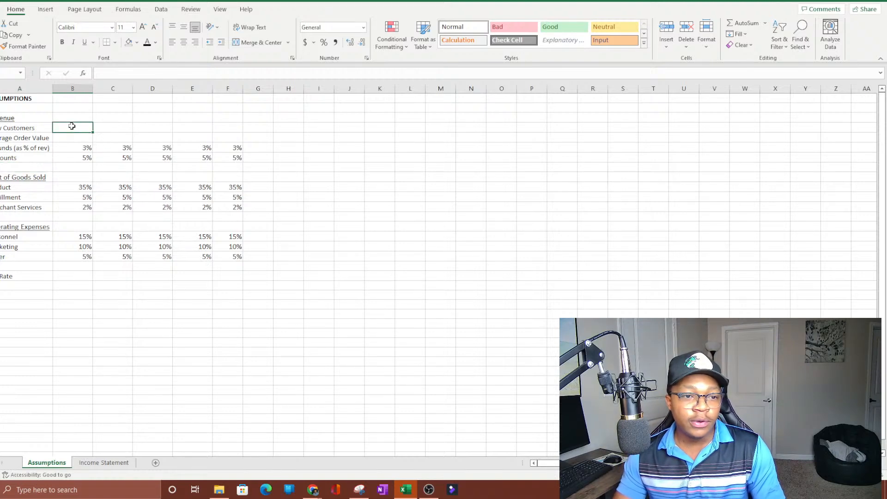
{"action": "left_click", "coordinate": [1, 118]}
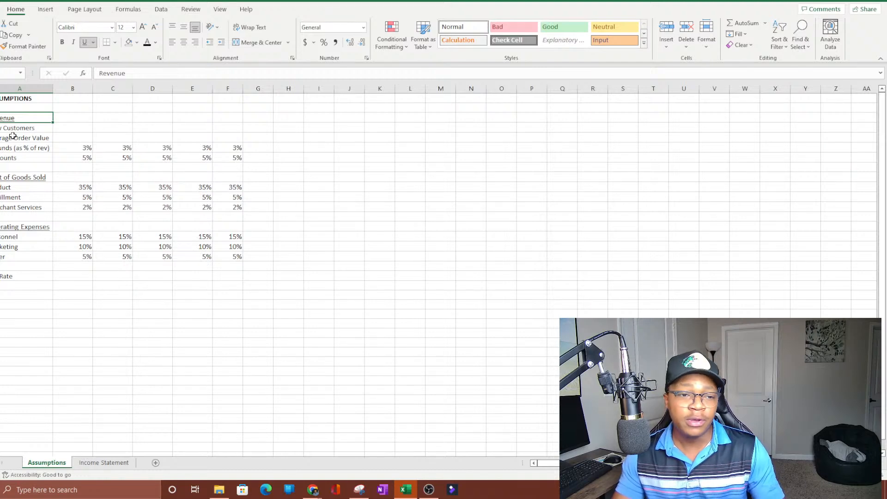
{"action": "left_click", "coordinate": [4, 178]}
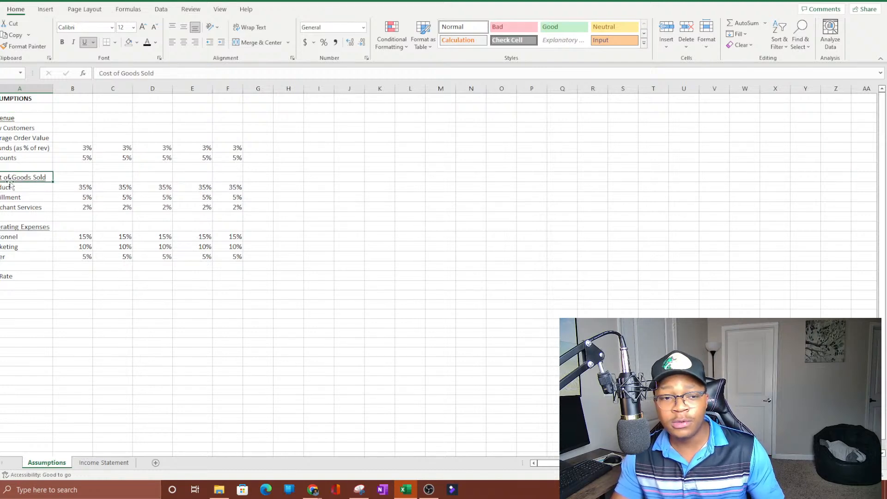
{"action": "left_click", "coordinate": [10, 226]}
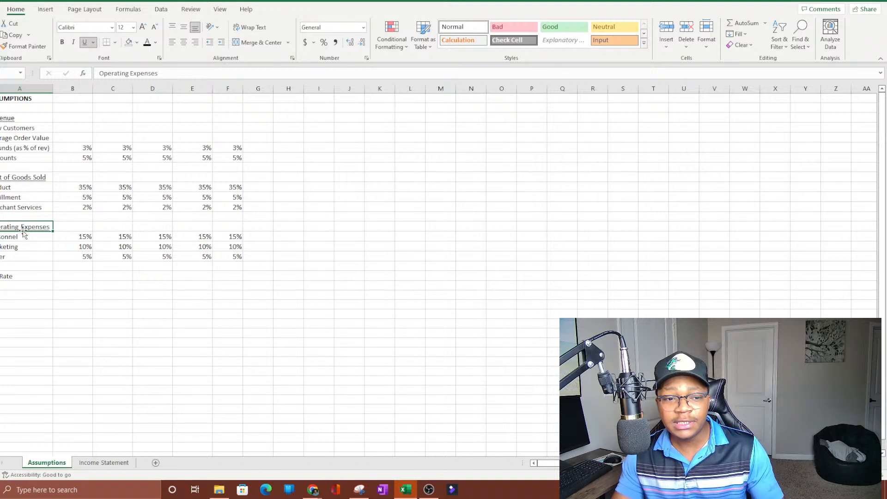
{"action": "left_click", "coordinate": [12, 284]}
{"action": "left_click", "coordinate": [11, 275]}
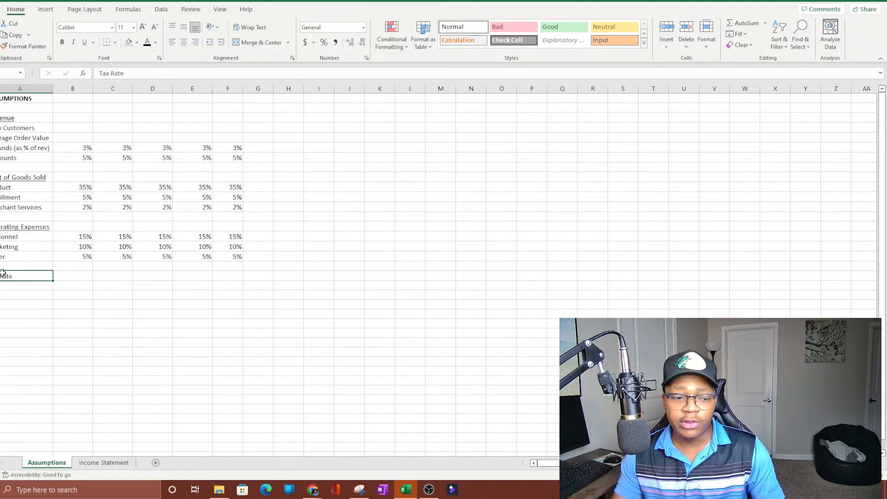
{"action": "left_click", "coordinate": [82, 125]}
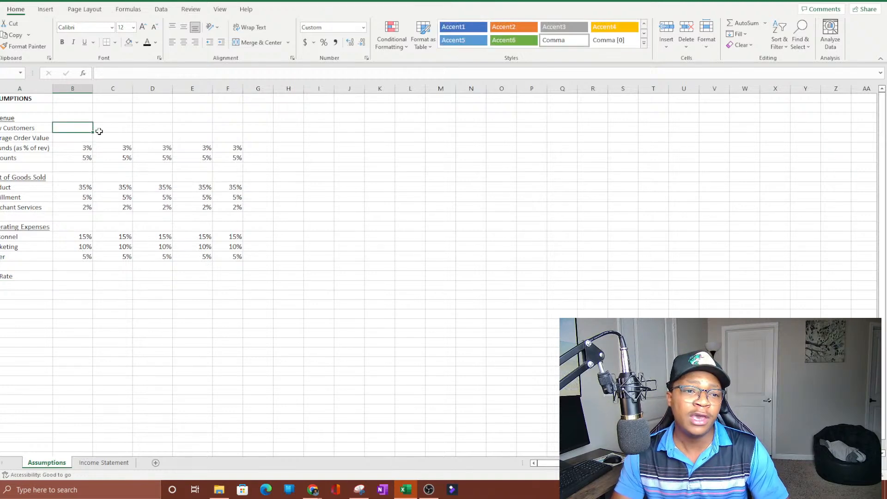
- Enter the heading "Year 1" in column B of the Revenue row and copy it across columns C to F
{"action": "left_click", "coordinate": [90, 116]}
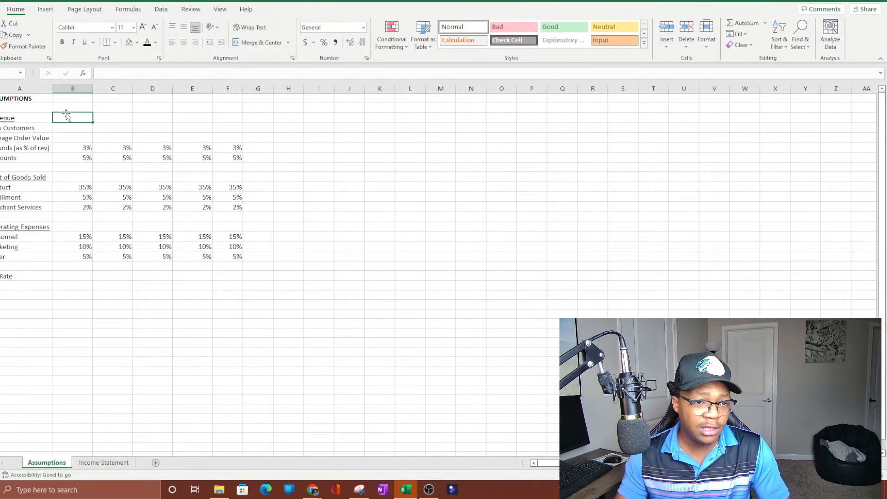
{"action": "type", "text": "Year 1"}
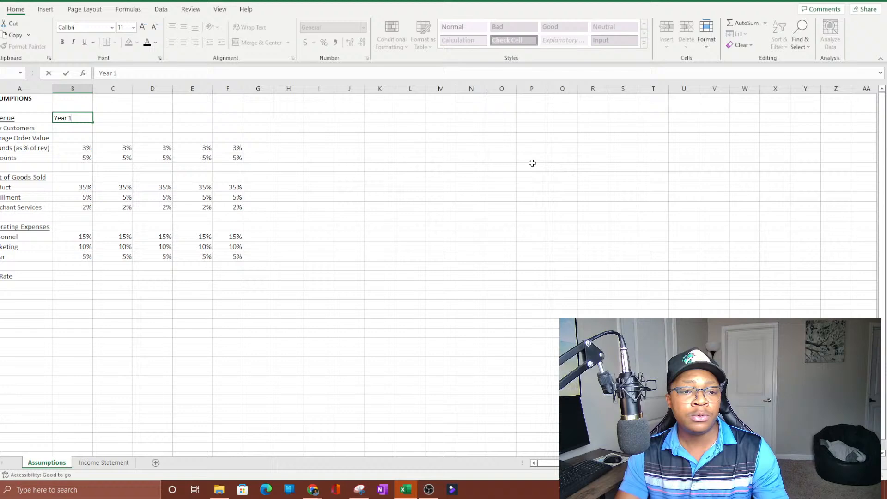
{"action": "key", "text": "Tab"}
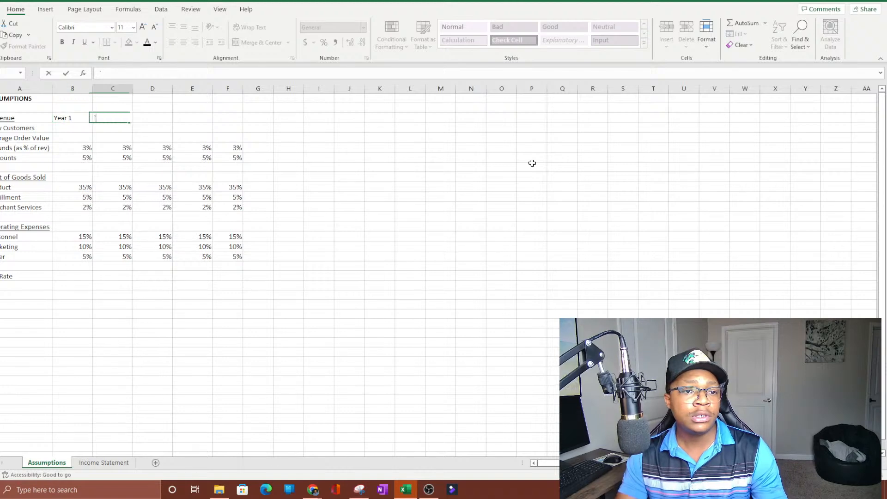
{"action": "type", "text": "'"}
{"action": "key", "text": "Left"}
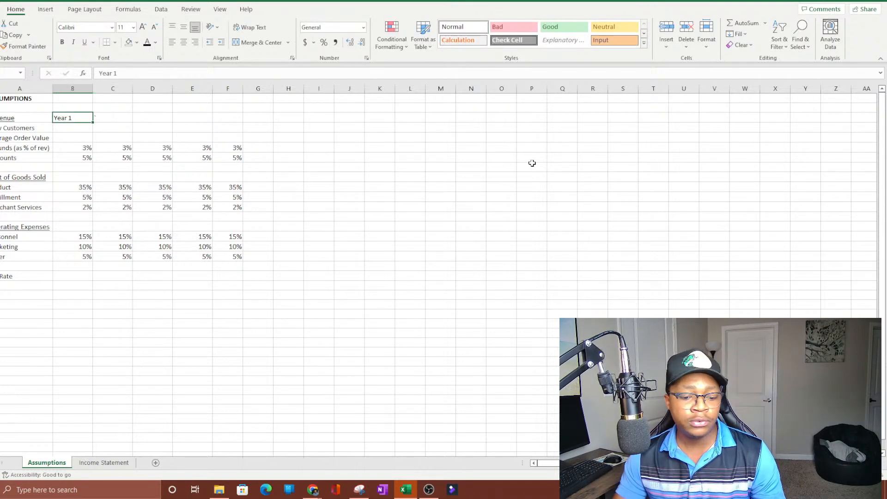
{"action": "key", "text": "ctrl+c"}
{"action": "key", "text": "Right"}
{"action": "key", "text": "shift+Right"}
{"action": "key", "text": "shift+Right"}
{"action": "key", "text": "shift+Right"}
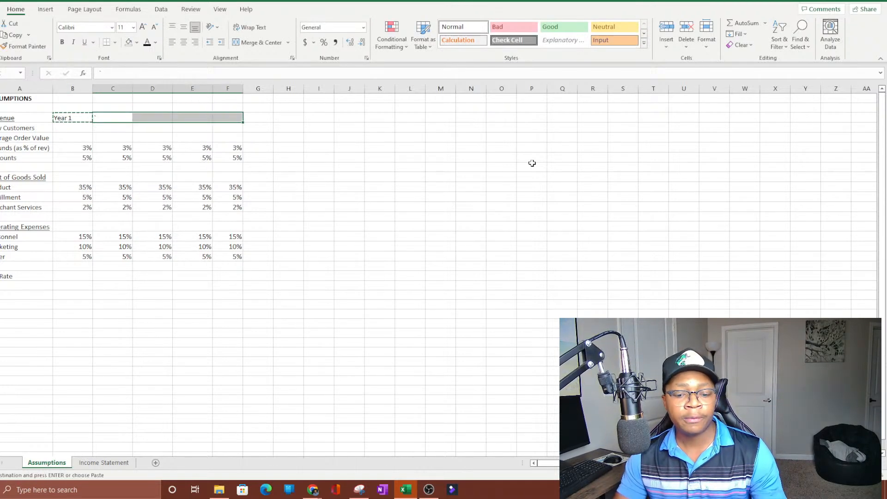
{"action": "key", "text": "ctrl+v"}
- Change the copied headings in columns C and D of the Revenue row to "Year 2" and "Year 3"
{"action": "left_click", "coordinate": [121, 118]}
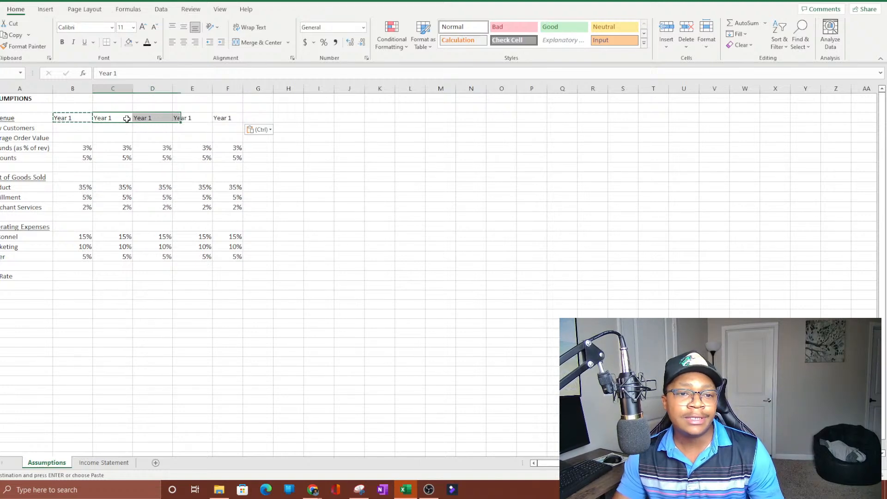
{"action": "left_click", "coordinate": [150, 72]}
{"action": "key", "text": "BackSpace"}
{"action": "key", "text": "BackSpace"}
{"action": "type", "text": "2"}
{"action": "key", "text": "Return"}
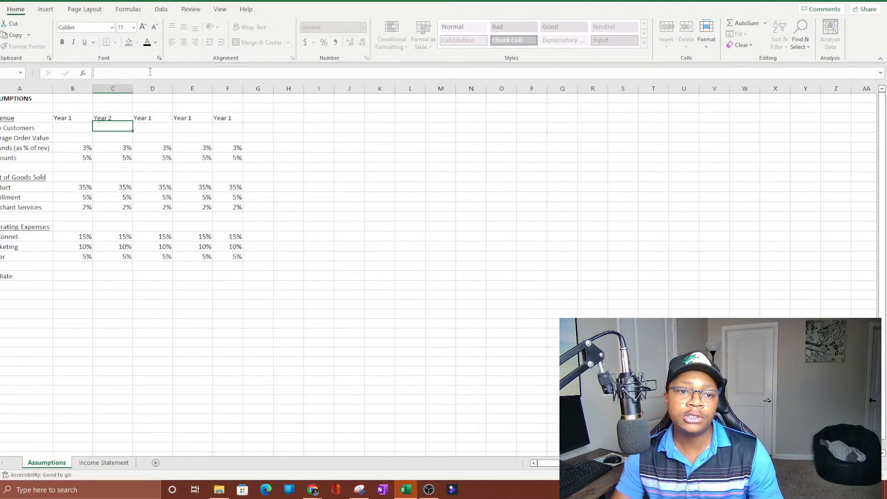
{"action": "left_click", "coordinate": [150, 117]}
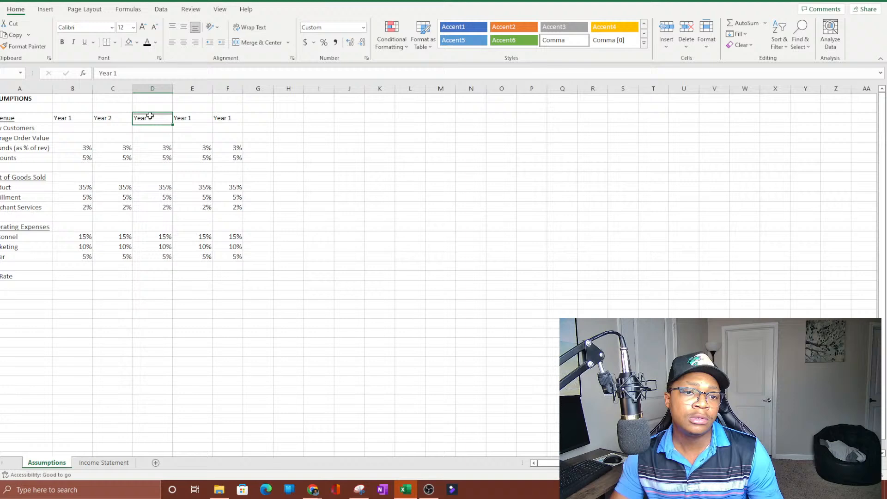
{"action": "left_click", "coordinate": [159, 75]}
{"action": "key", "text": "BackSpace"}
{"action": "type", "text": "3"}
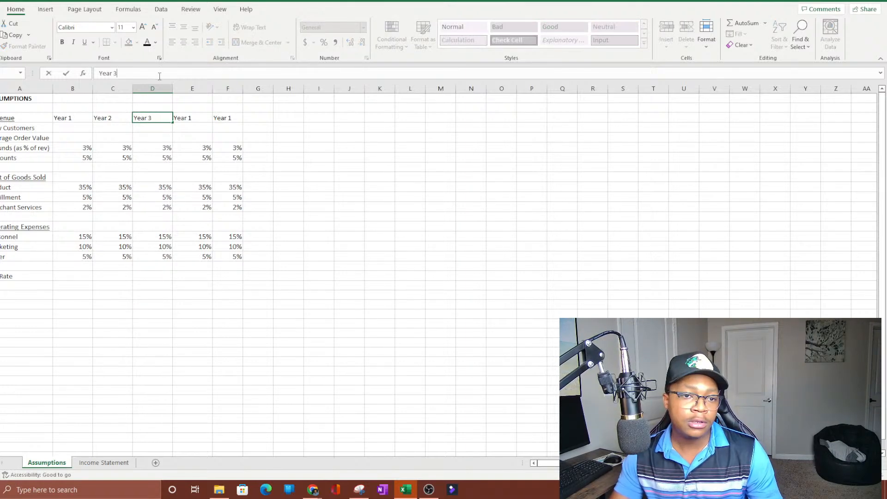
{"action": "left_click", "coordinate": [192, 176]}
- Change the copied headings in columns E and F of the Revenue row to "Year 4" and "Year 5"
{"action": "left_click", "coordinate": [196, 121]}
{"action": "left_click", "coordinate": [155, 73]}
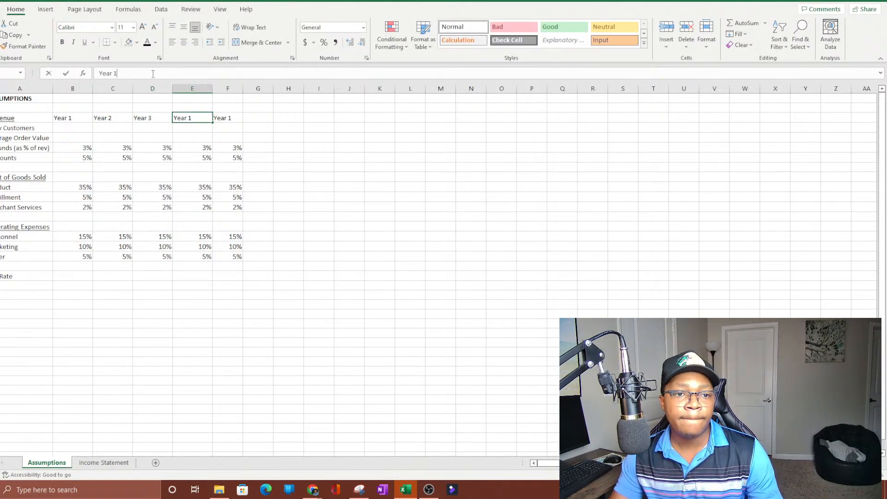
{"action": "key", "text": "BackSpace"}
{"action": "type", "text": "4"}
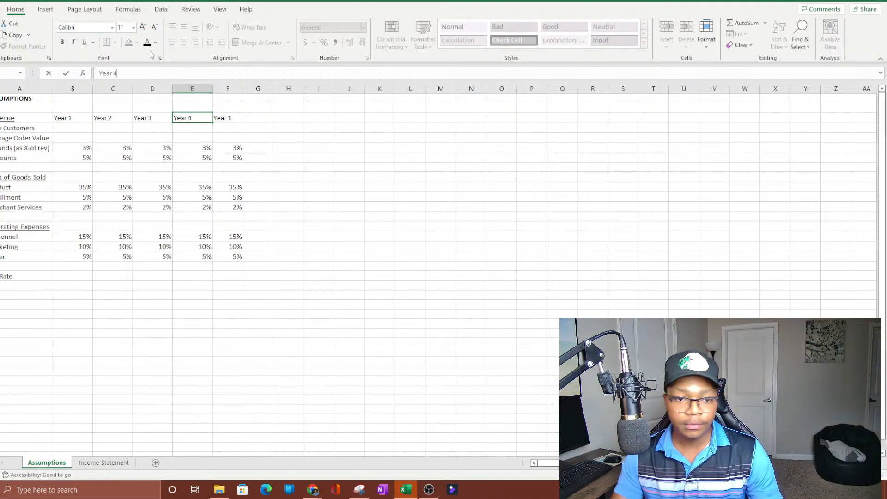
{"action": "left_click", "coordinate": [290, 190]}
{"action": "left_click", "coordinate": [228, 118]}
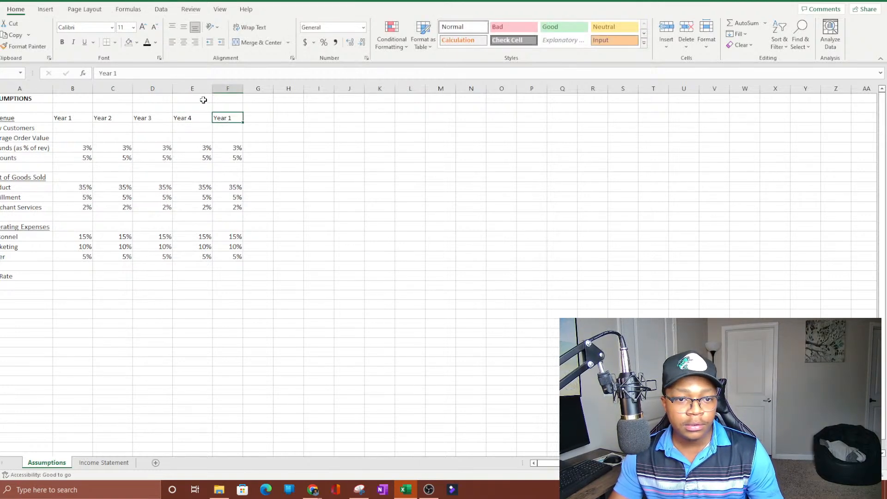
{"action": "left_click", "coordinate": [161, 74]}
{"action": "key", "text": "BackSpace"}
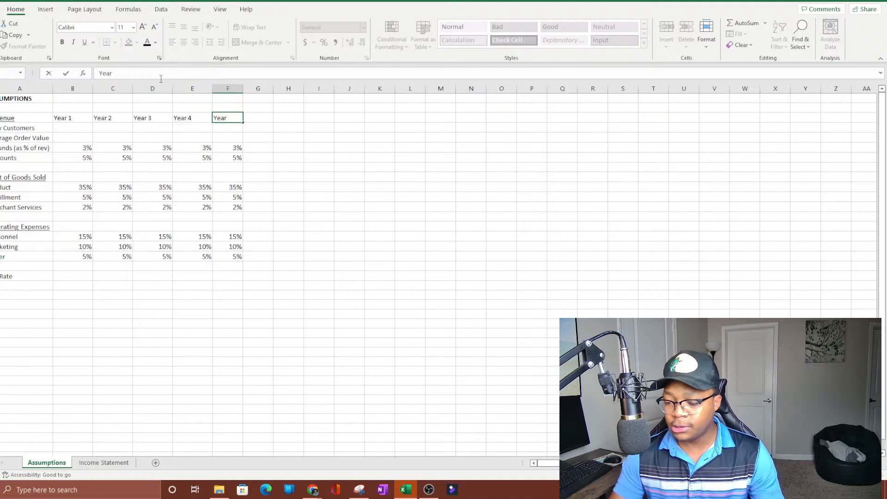
{"action": "type", "text": "5"}
{"action": "key", "text": "Return"}
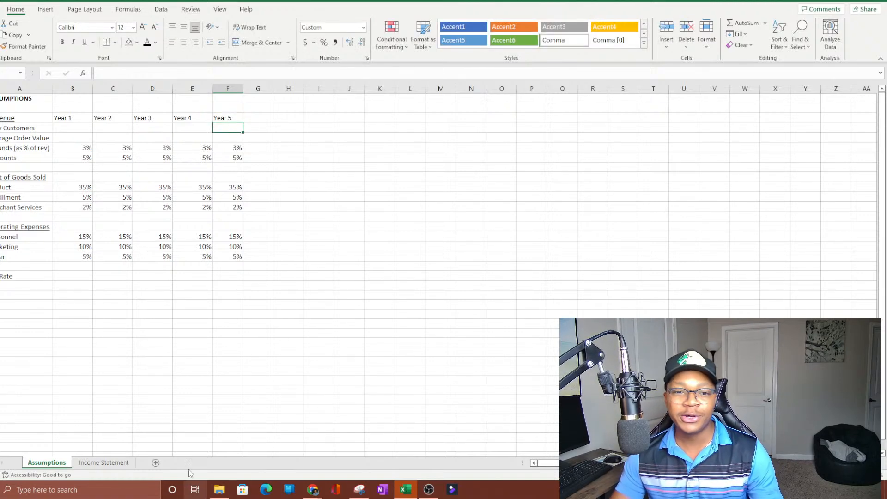
- Make the Year 1 to Year 5 headings in the Revenue row bold
{"action": "key", "text": "Up"}
{"action": "key", "text": "ctrl+shift+Left"}
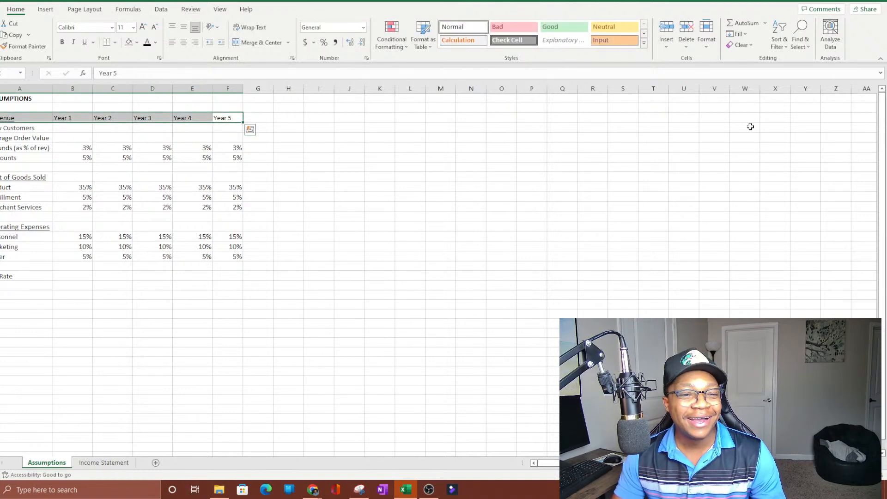
{"action": "key", "text": "shift+Right"}
{"action": "key", "text": "ctrl+b"}
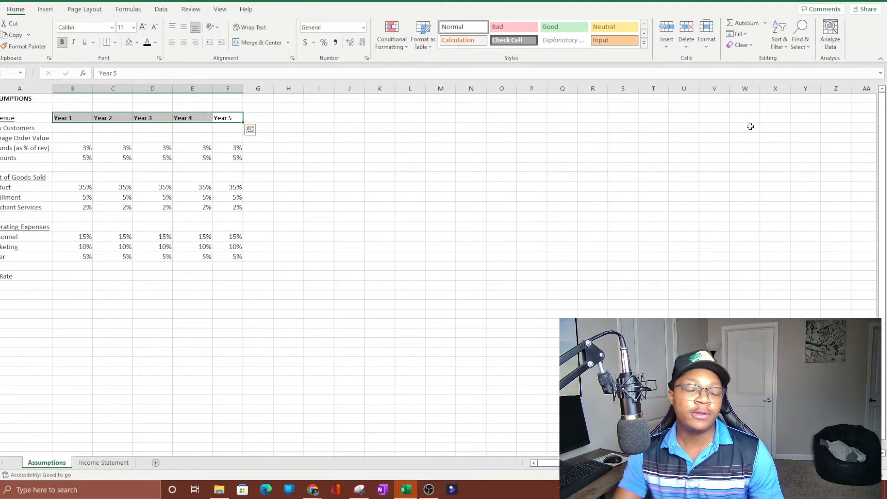
- Enter 100 as the Year 1 value in the New Customers row
{"action": "key", "text": "Down"}
{"action": "key", "text": "Left"}
{"action": "key", "text": "Left"}
{"action": "key", "text": "Left"}
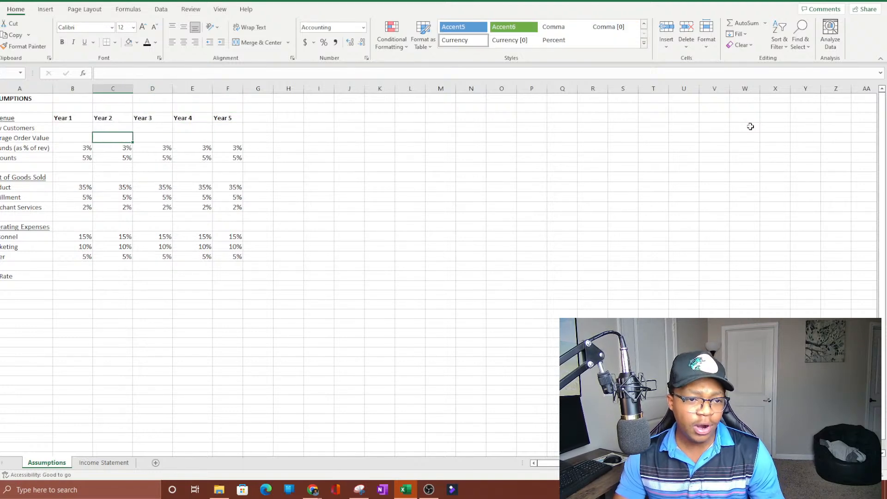
{"action": "key", "text": "Left"}
{"action": "key", "text": "Left"}
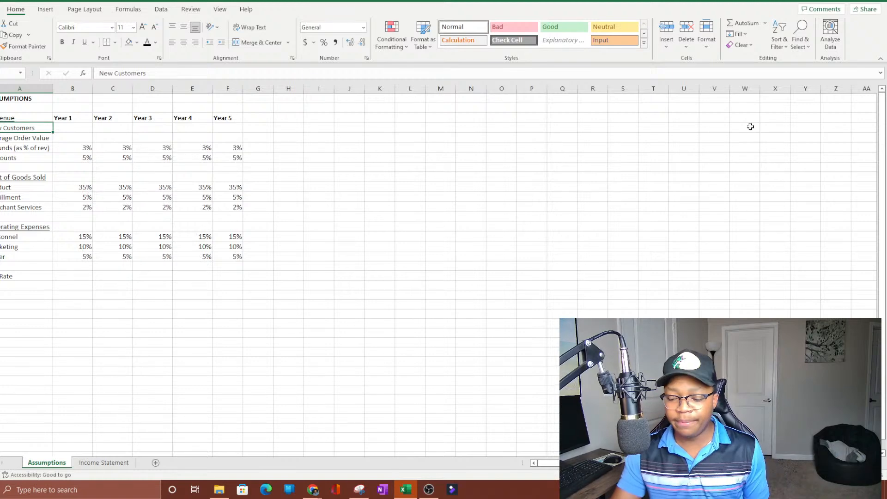
{"action": "key", "text": "Right"}
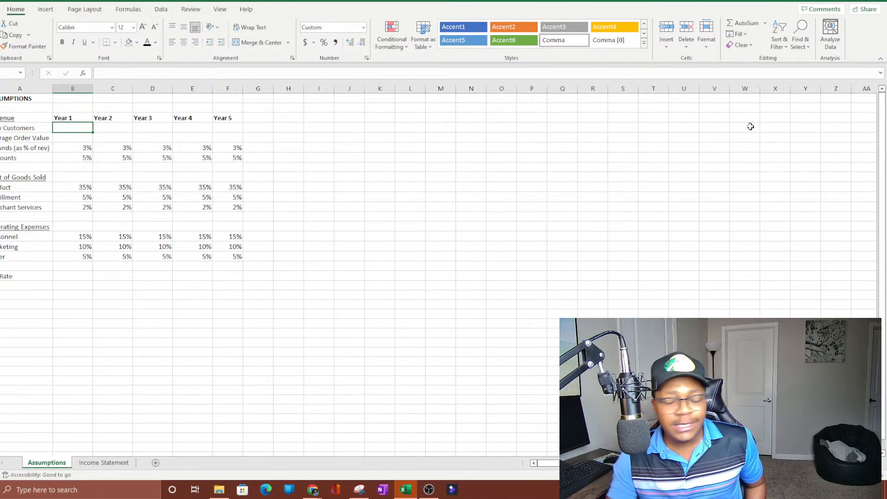
{"action": "type", "text": "100"}
{"action": "key", "text": "Return"}
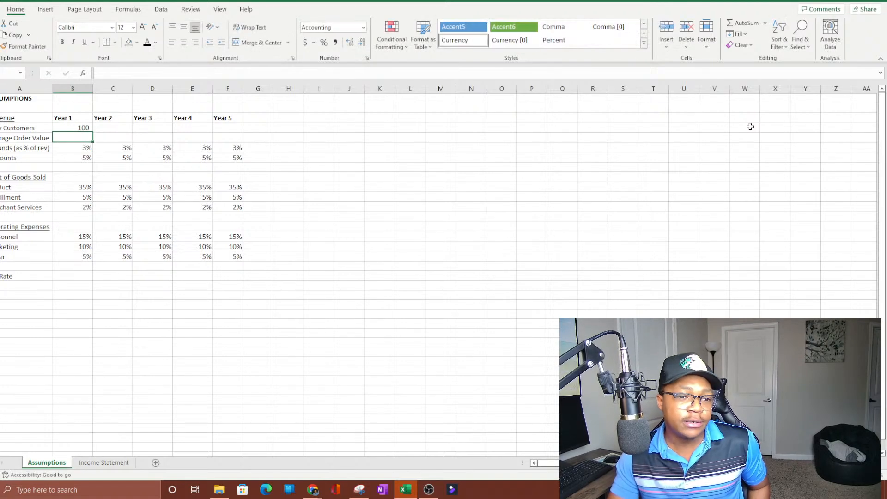
- Set New Customers to 250 for Year 1 and 400 for Year 2
{"action": "key", "text": "Up"}
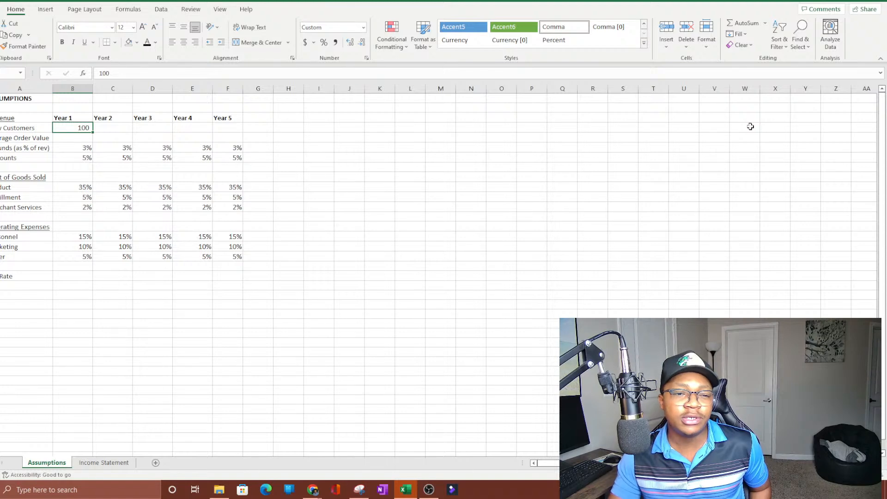
{"action": "type", "text": "1"}
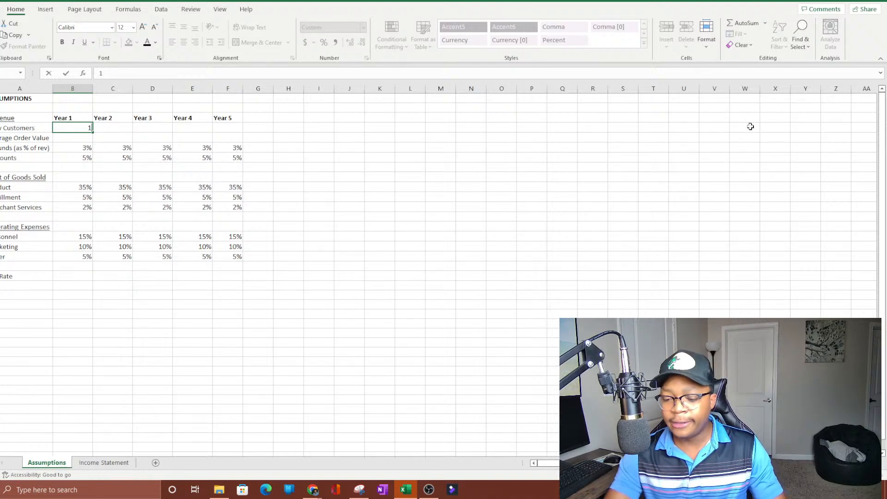
{"action": "type", "text": "250"}
{"action": "key", "text": "Return"}
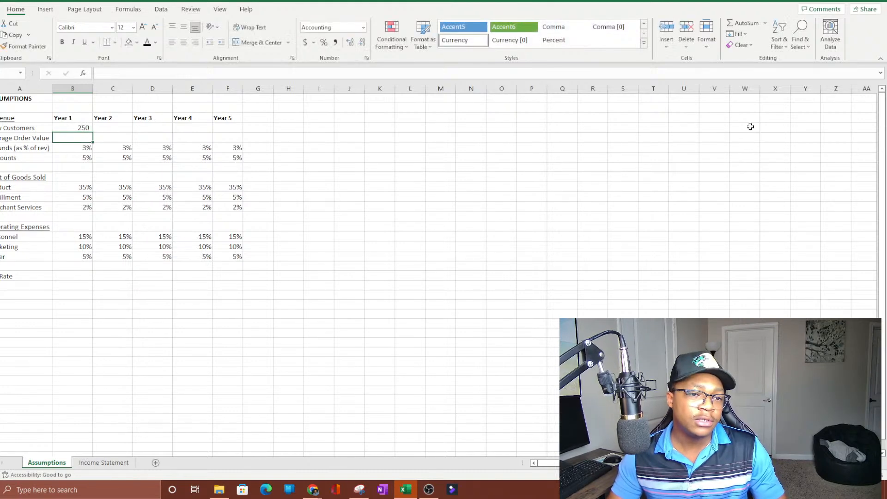
{"action": "key", "text": "Up"}
{"action": "key", "text": "Right"}
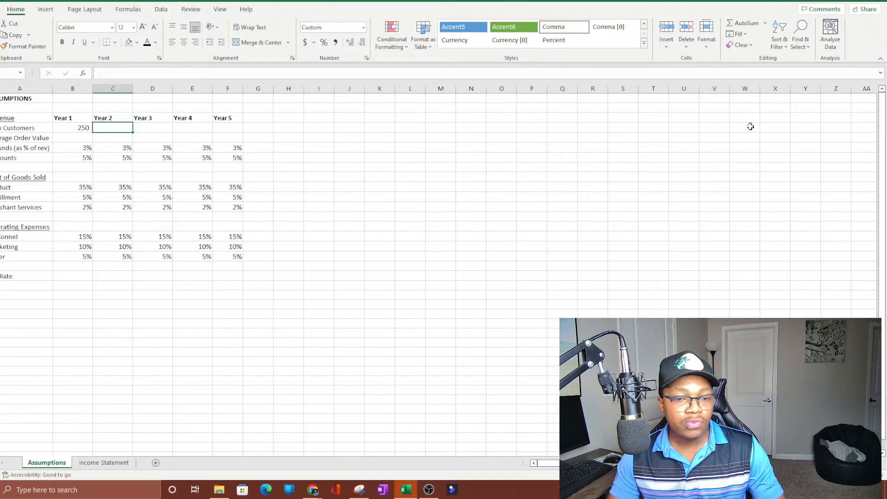
{"action": "type", "text": "400"}
{"action": "key", "text": "Return"}
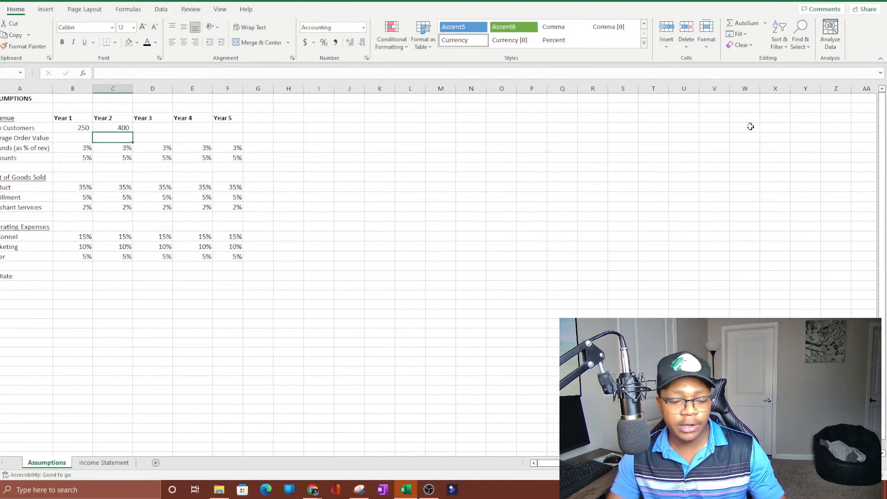
{"action": "key", "text": "Up"}
{"action": "key", "text": "Right"}
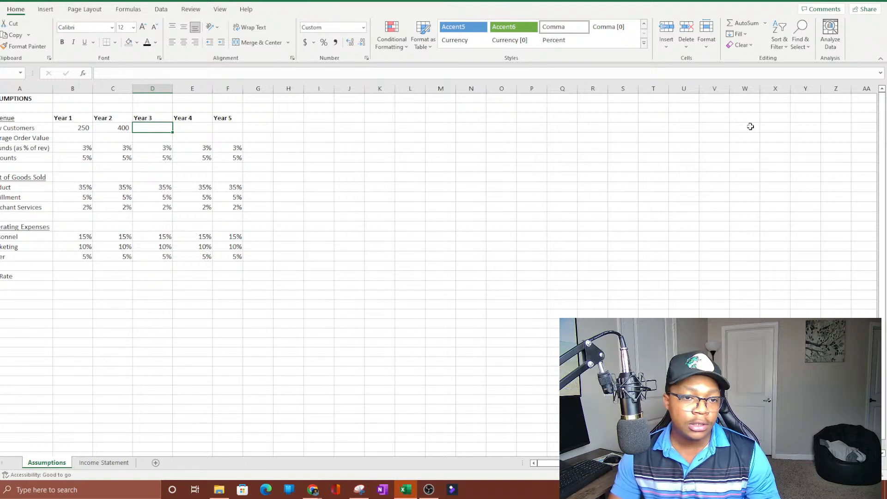
{"action": "type", "text": "48"}
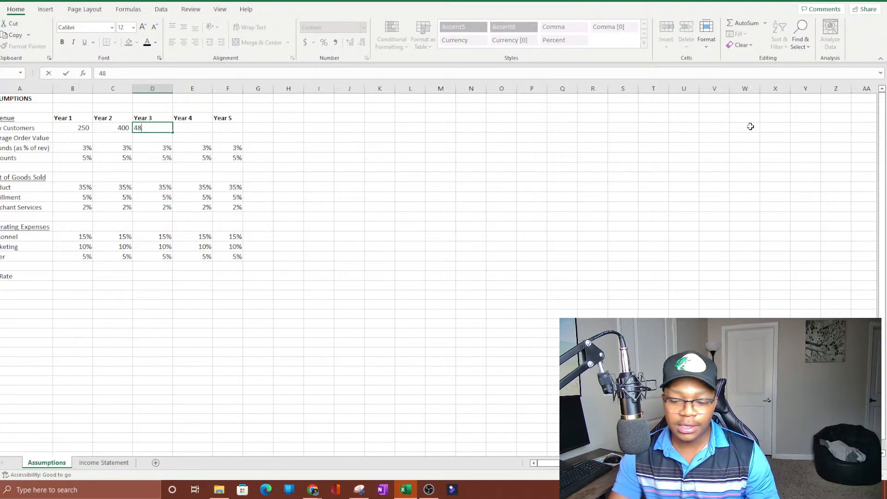
{"action": "key", "text": "BackSpace"}
{"action": "key", "text": "BackSpace"}
- Clear the Year 2 New Customers value and enter 300 in its place
{"action": "key", "text": "Left"}
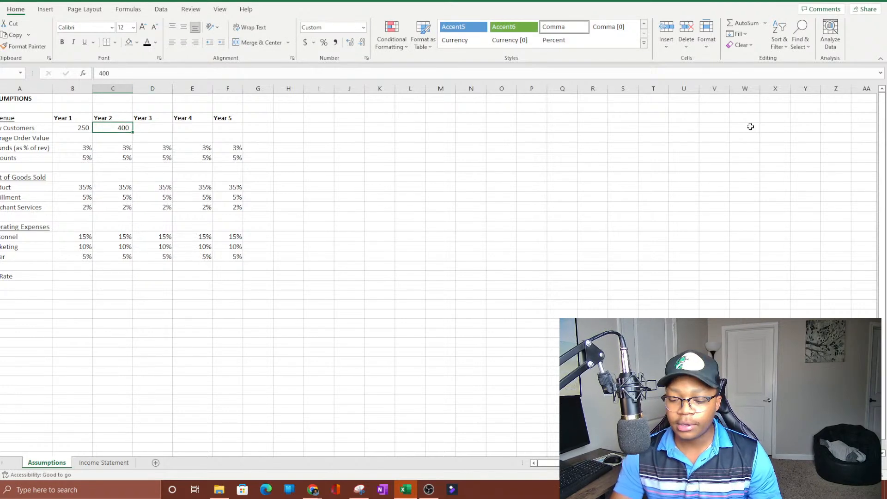
{"action": "key", "text": "Delete"}
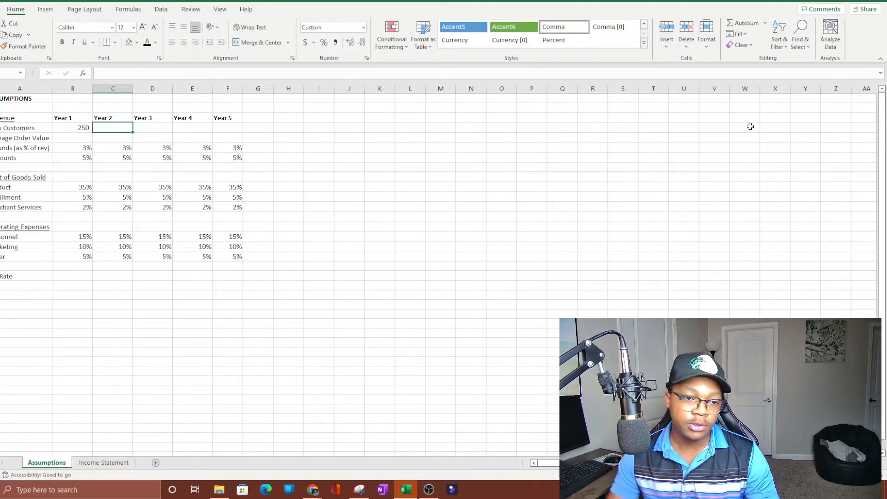
{"action": "type", "text": "300"}
{"action": "key", "text": "Tab"}
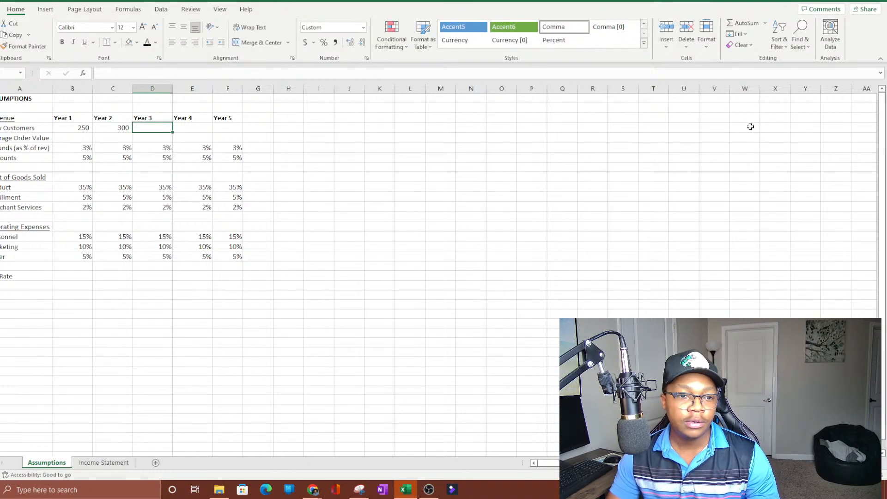
- Set New Customers to 100 for Year 1 and 200 for Year 2
{"action": "key", "text": "Left"}
{"action": "key", "text": "Left"}
{"action": "key", "text": "Left"}
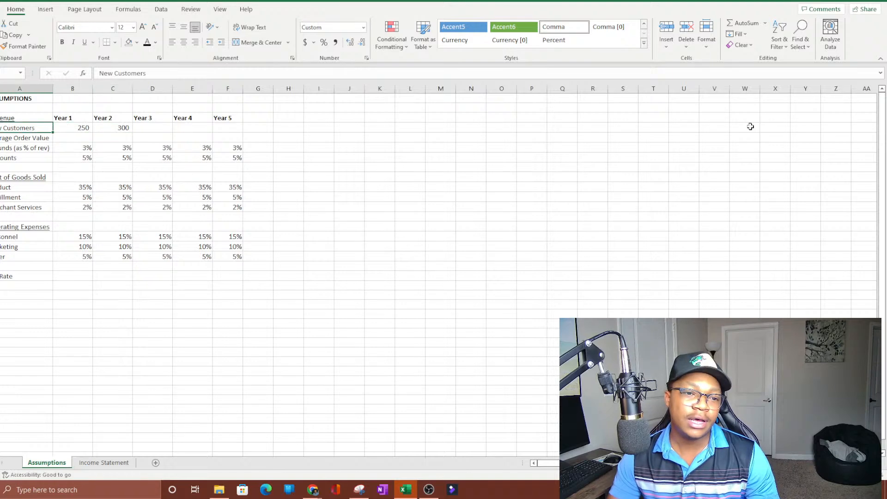
{"action": "key", "text": "Right"}
{"action": "type", "text": "100"}
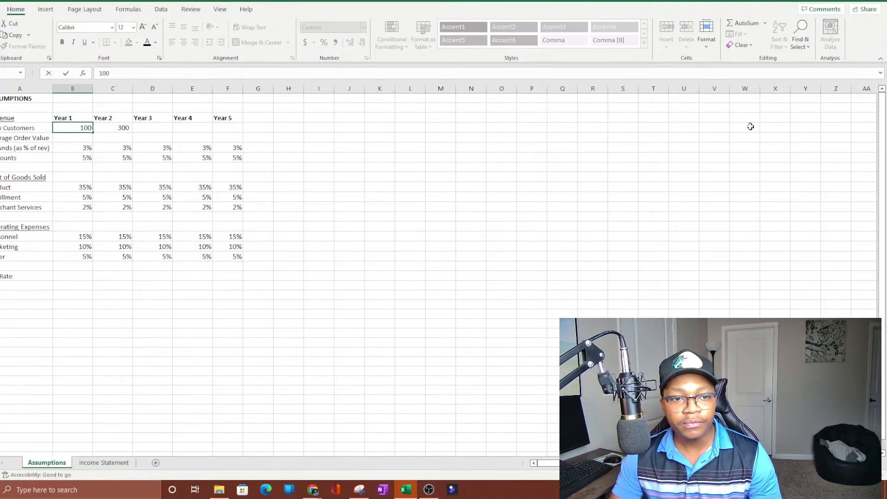
{"action": "key", "text": "Tab"}
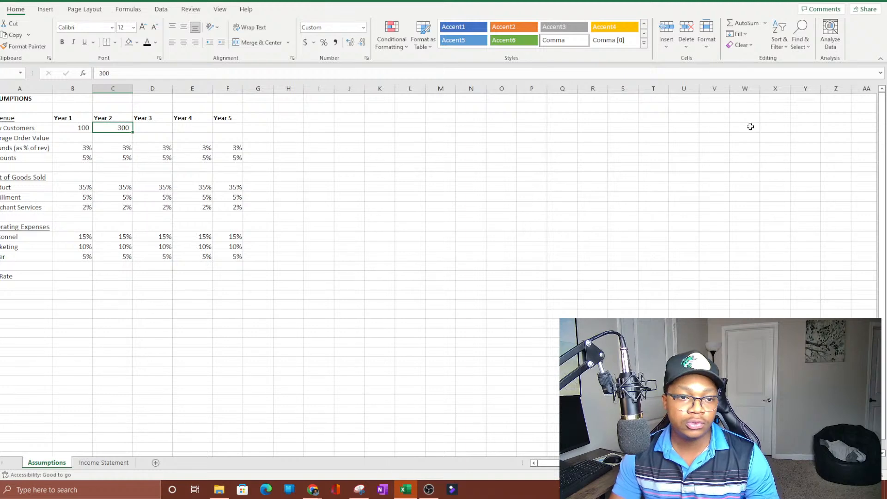
{"action": "type", "text": "200"}
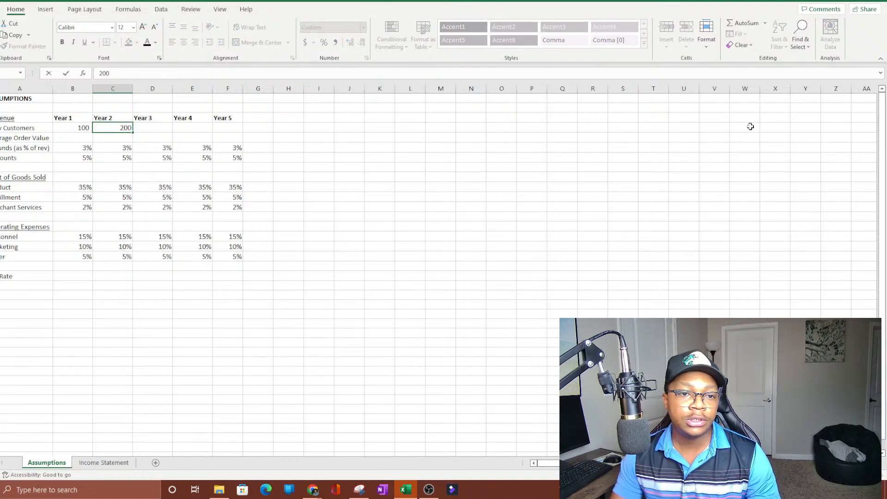
{"action": "key", "text": "Tab"}
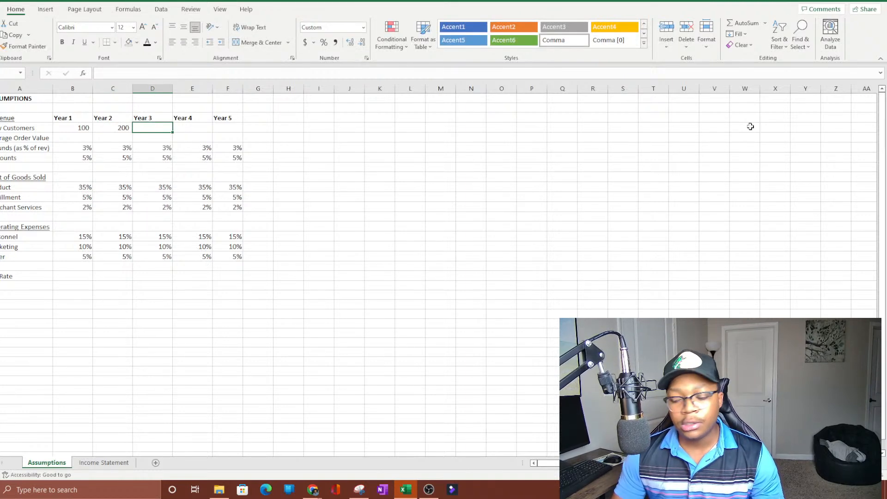
{"action": "type", "text": "="}
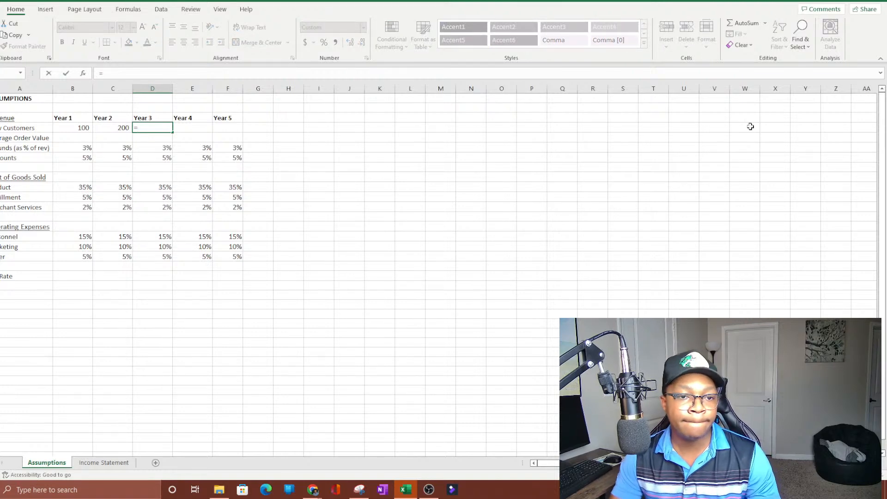
{"action": "key", "text": "Left"}
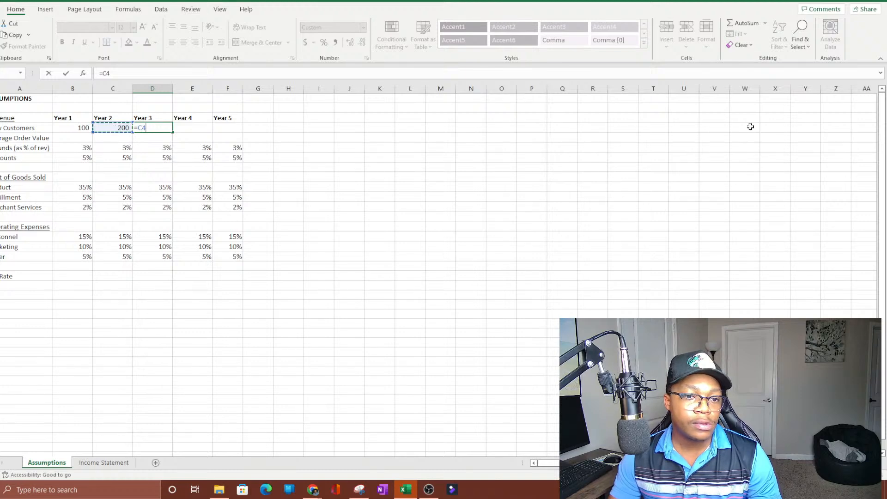
{"action": "key", "text": "Escape"}
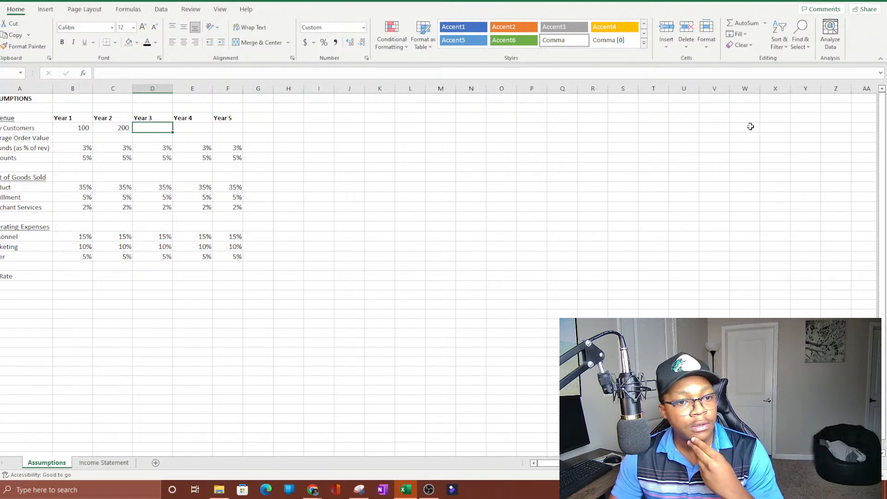
- Enter New Customers of 300 for Year 3, 400 for Year 4 and 500 for Year 5
{"action": "type", "text": "300"}
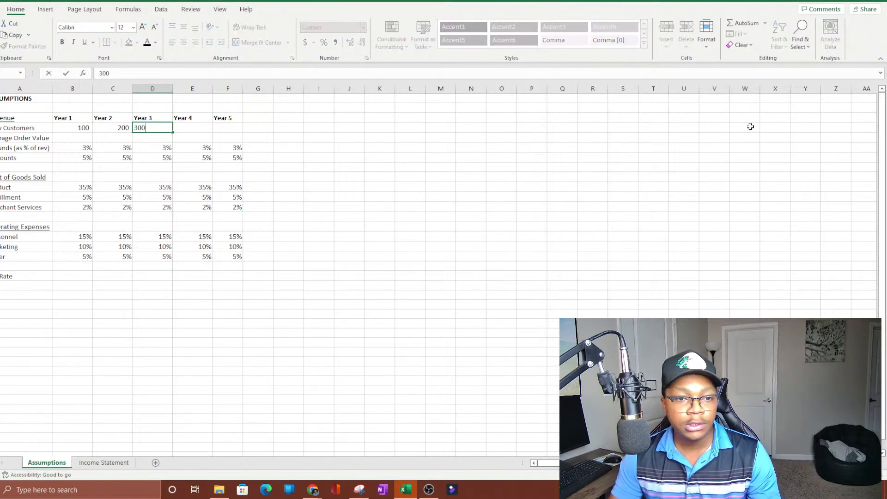
{"action": "key", "text": "Tab"}
{"action": "type", "text": "400"}
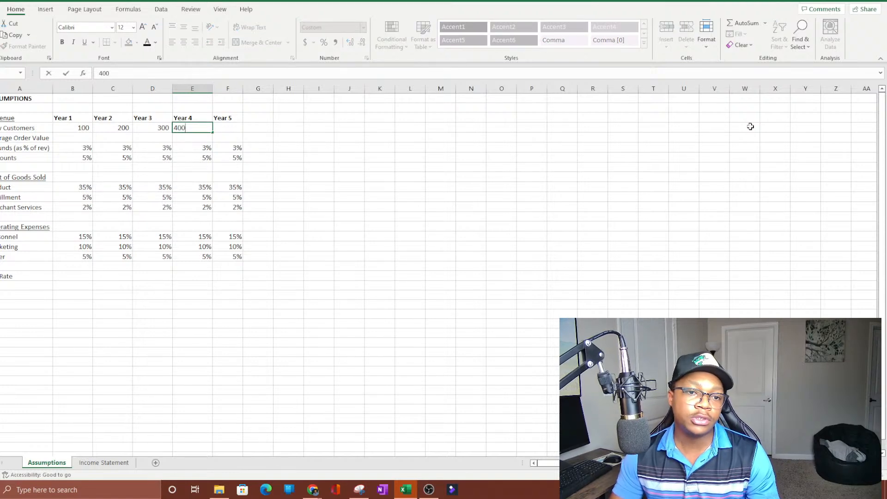
{"action": "key", "text": "Tab"}
{"action": "type", "text": "500"}
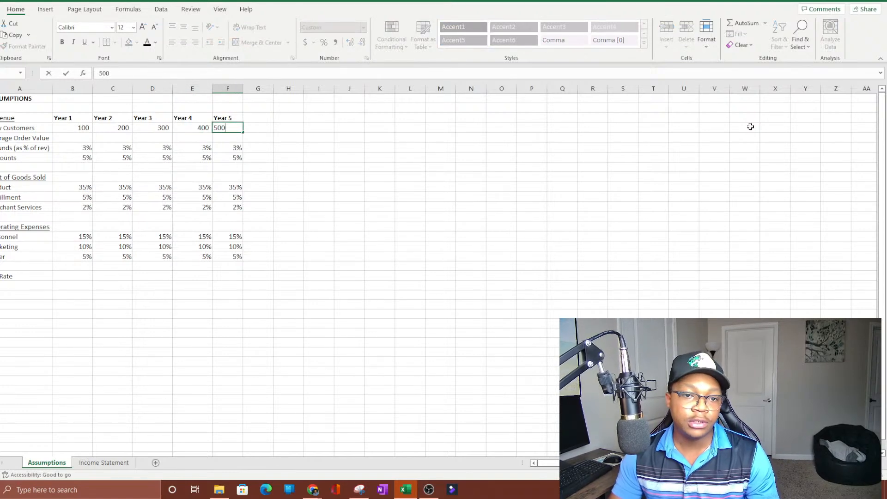
{"action": "key", "text": "Return"}
- Set New Customers for Year 1 to Year 5 to 1000, 2000, 3000, 4000 and 5000 respectively
{"action": "key", "text": "Up"}
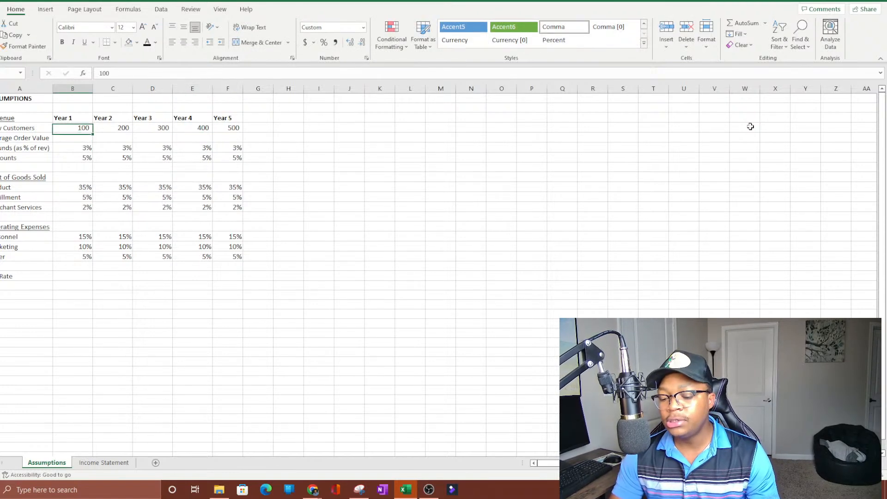
{"action": "type", "text": "1000"}
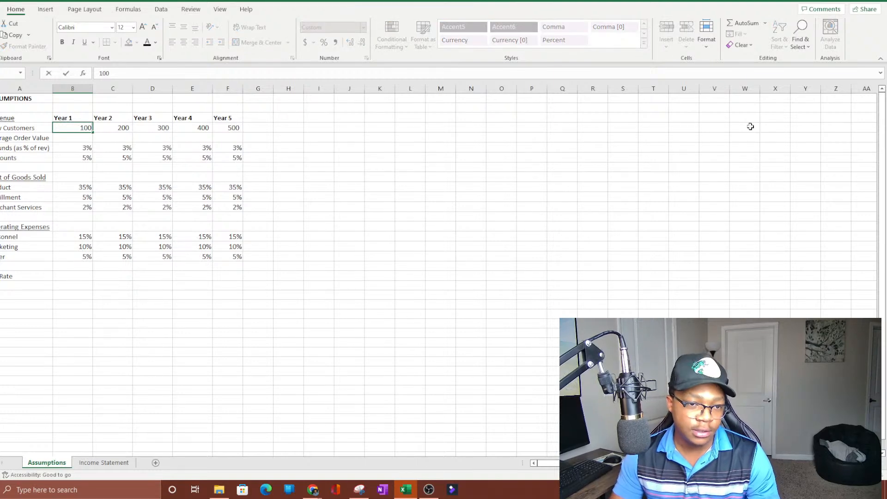
{"action": "key", "text": "Tab"}
{"action": "type", "text": "2000"}
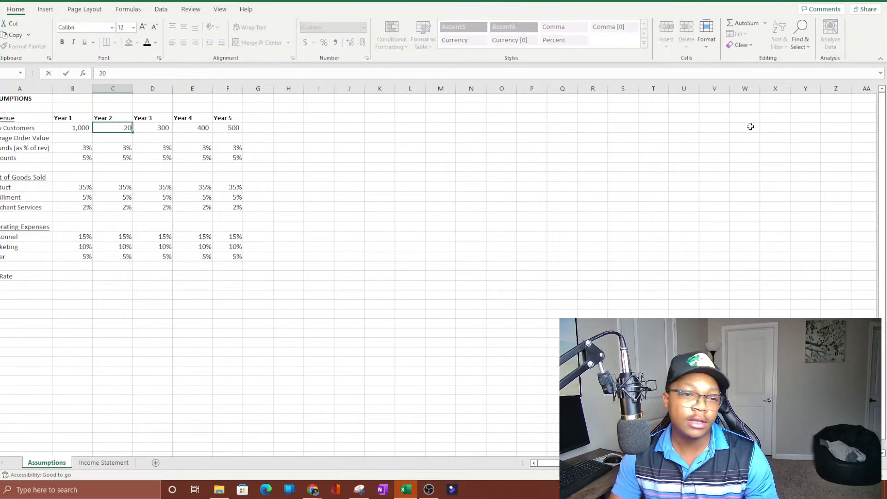
{"action": "key", "text": "Tab"}
{"action": "type", "text": "200"}
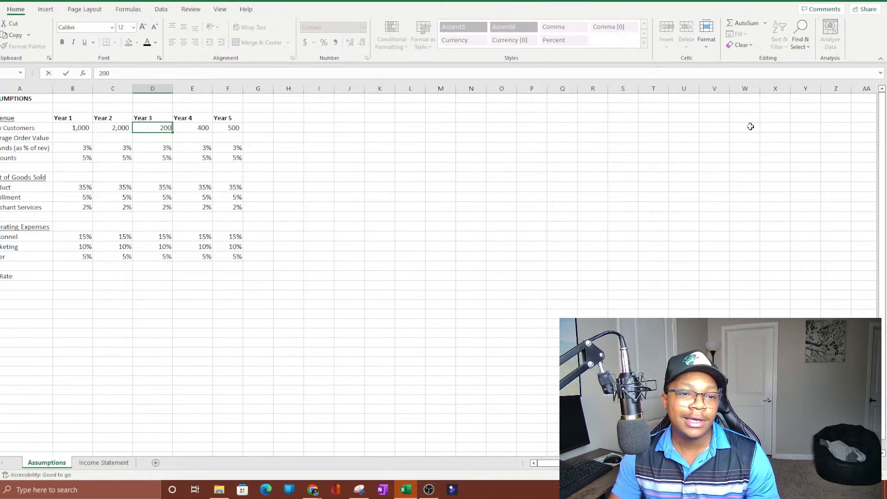
{"action": "key", "text": "BackSpace"}
{"action": "key", "text": "BackSpace"}
{"action": "key", "text": "BackSpace"}
{"action": "type", "text": "3000"}
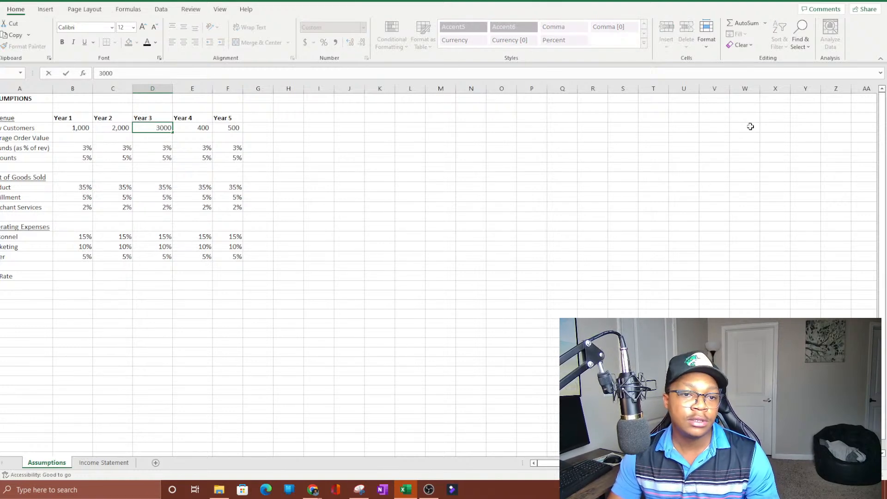
{"action": "key", "text": "Tab"}
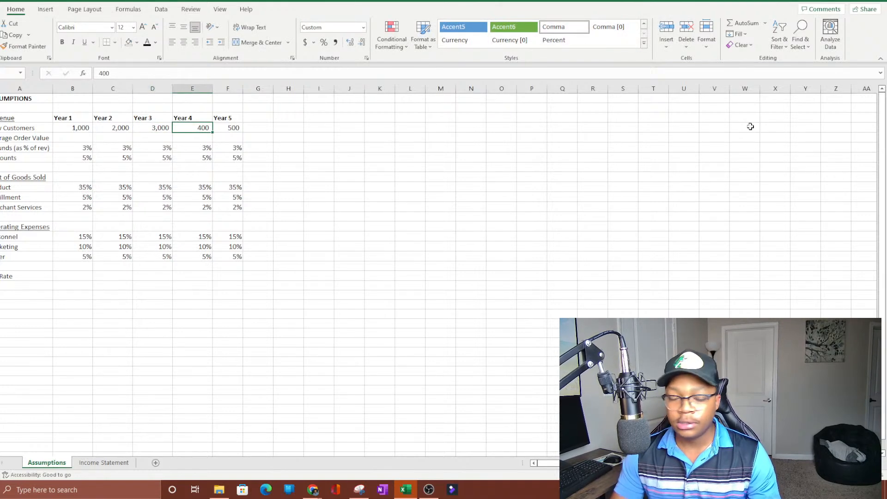
{"action": "type", "text": "4000"}
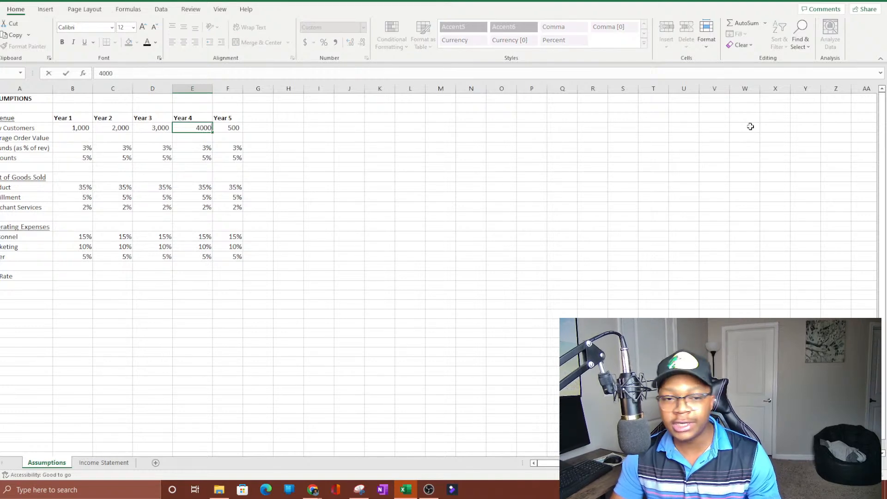
{"action": "key", "text": "Tab"}
{"action": "type", "text": "5000"}
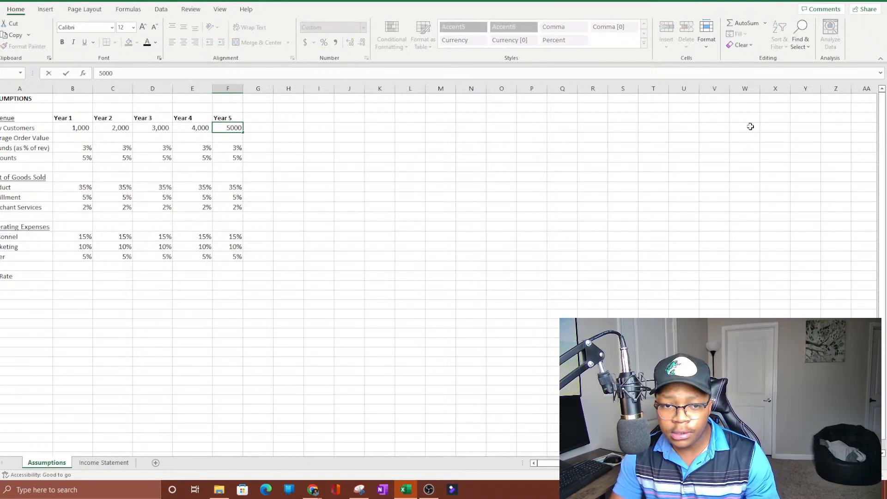
{"action": "key", "text": "Return"}
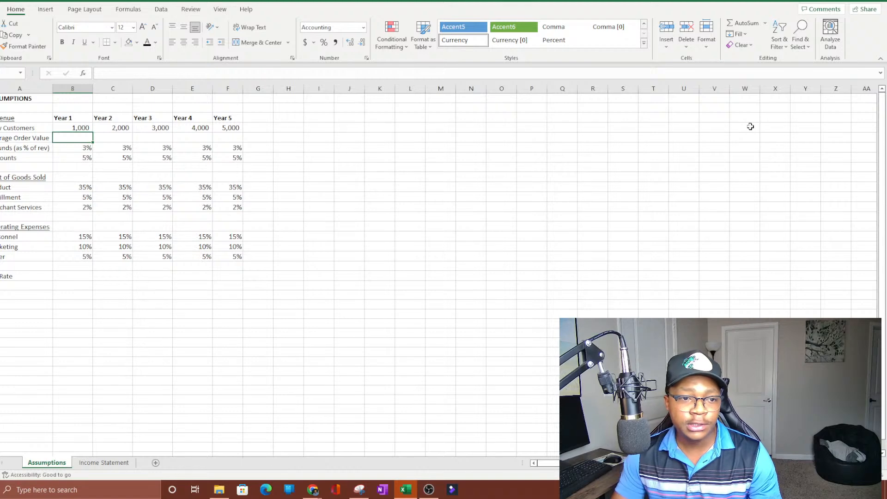
- Enter 40 as the Year 1 Average Order Value and copy it across to Year 2 through Year 5
{"action": "key", "text": "Up"}
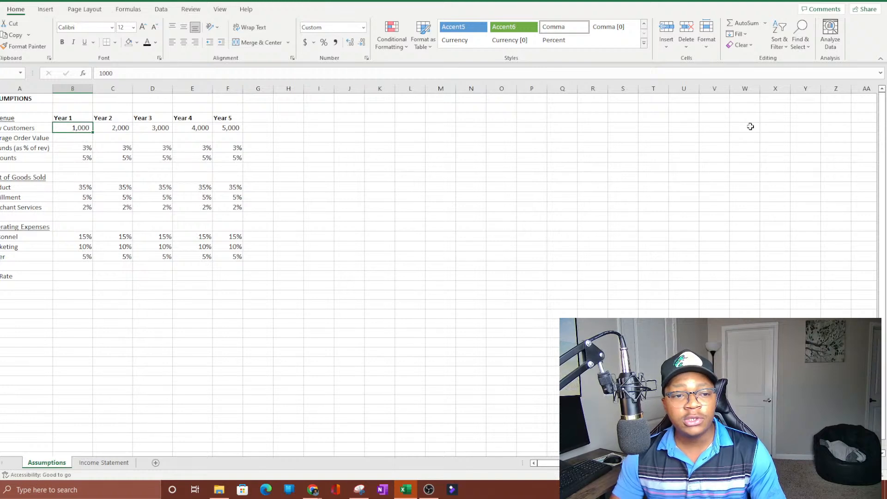
{"action": "key", "text": "Down"}
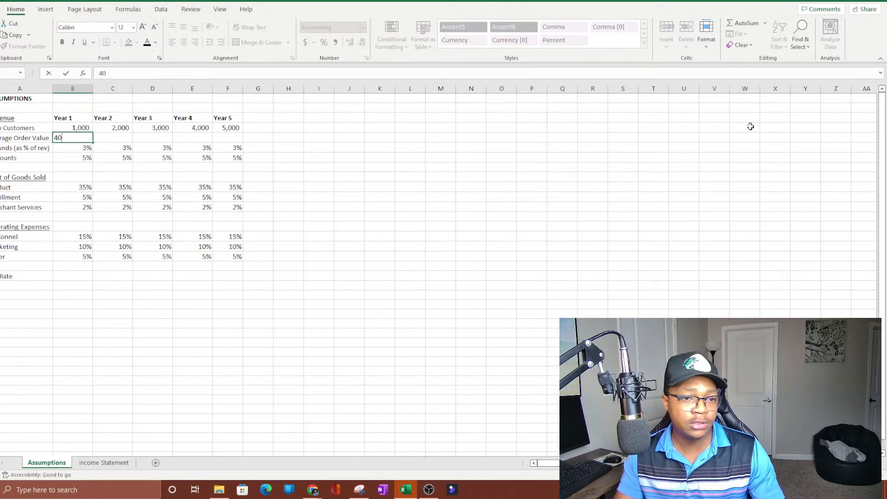
{"action": "key", "text": "ctrl+Return"}
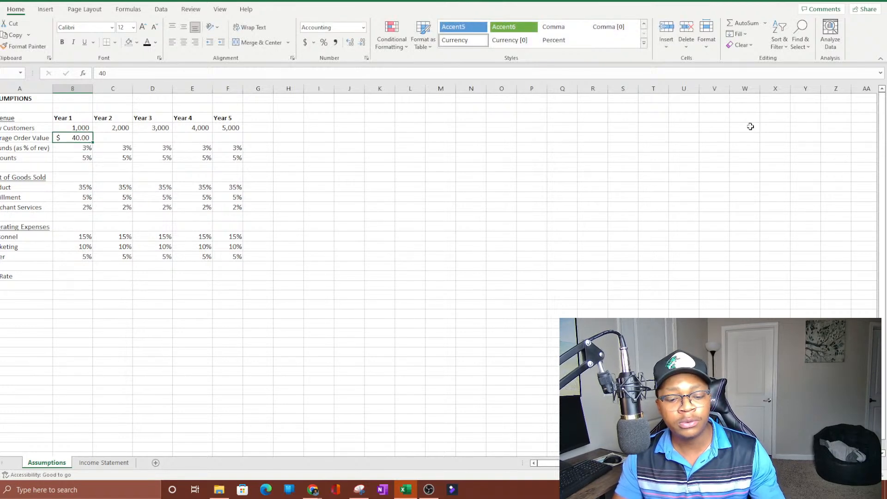
{"action": "key", "text": "ctrl+c"}
{"action": "key", "text": "shift+Right"}
{"action": "key", "text": "shift+Right"}
{"action": "key", "text": "shift+Right"}
{"action": "key", "text": "shift+Right"}
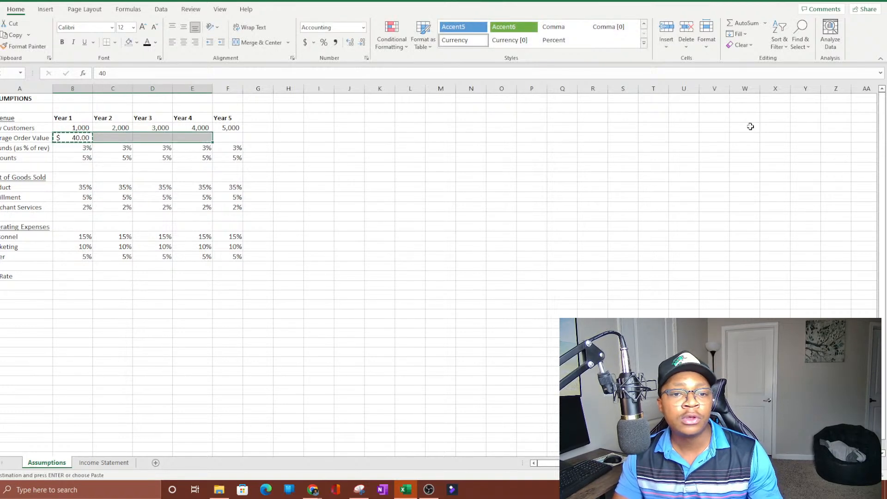
{"action": "key", "text": "ctrl+v"}
- Review the Refunds (as % of rev) and Discounts assumptions in the Revenue section
{"action": "key", "text": "Down"}
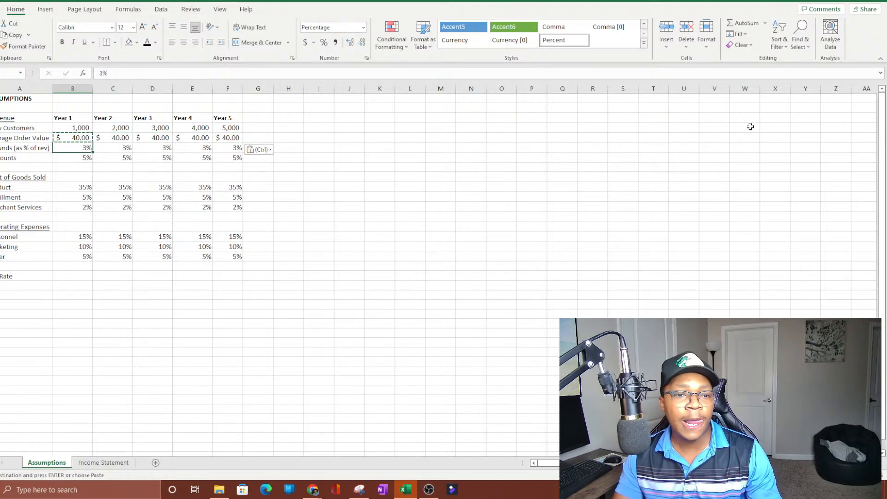
{"action": "key", "text": "Left"}
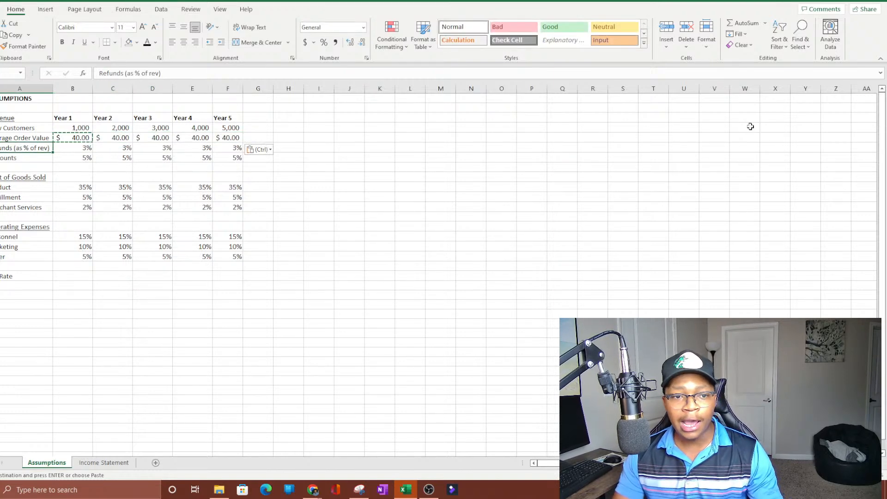
{"action": "key", "text": "Right"}
{"action": "key", "text": "Left"}
{"action": "key", "text": "Right"}
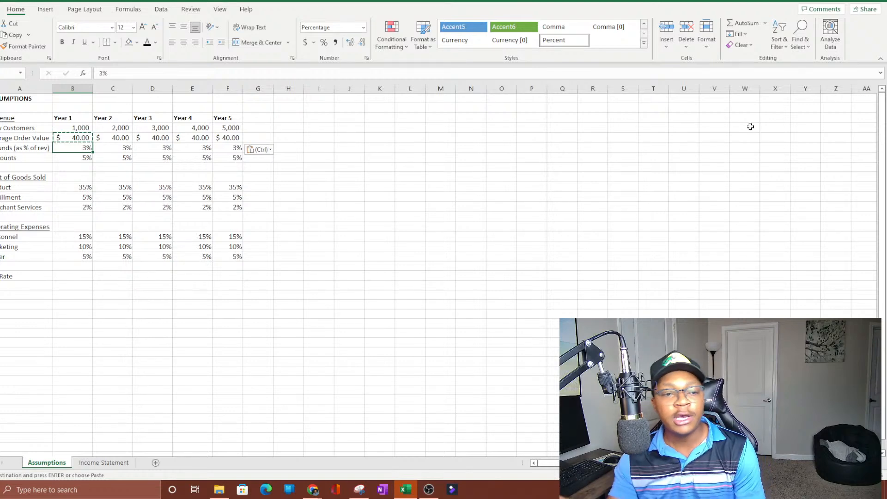
{"action": "key", "text": "Up"}
{"action": "key", "text": "Down"}
{"action": "key", "text": "Down"}
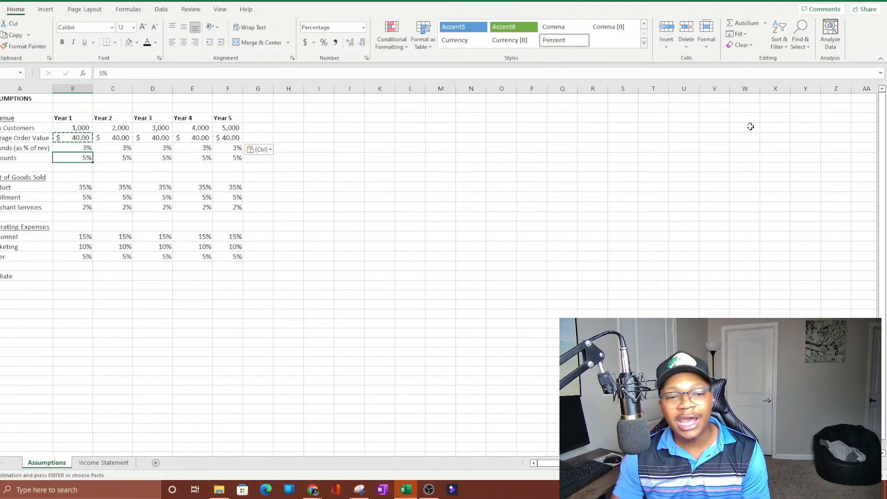
{"action": "key", "text": "Up"}
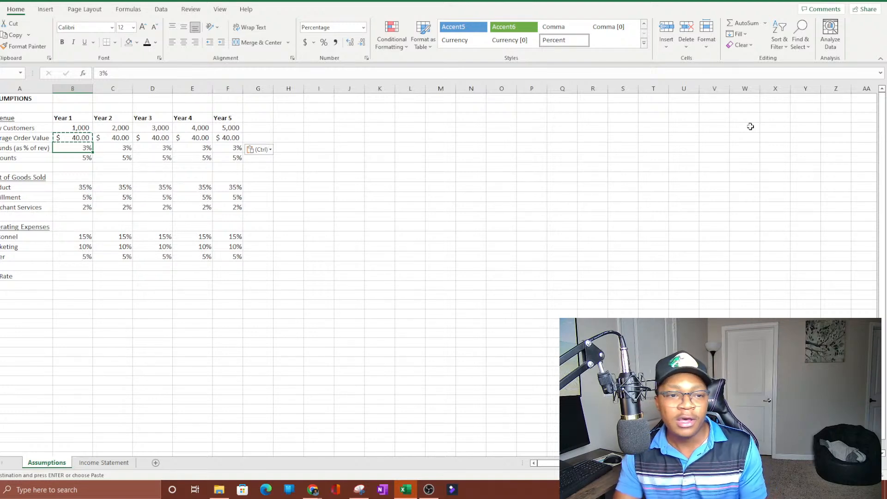
{"action": "left_click", "coordinate": [10, 148]}
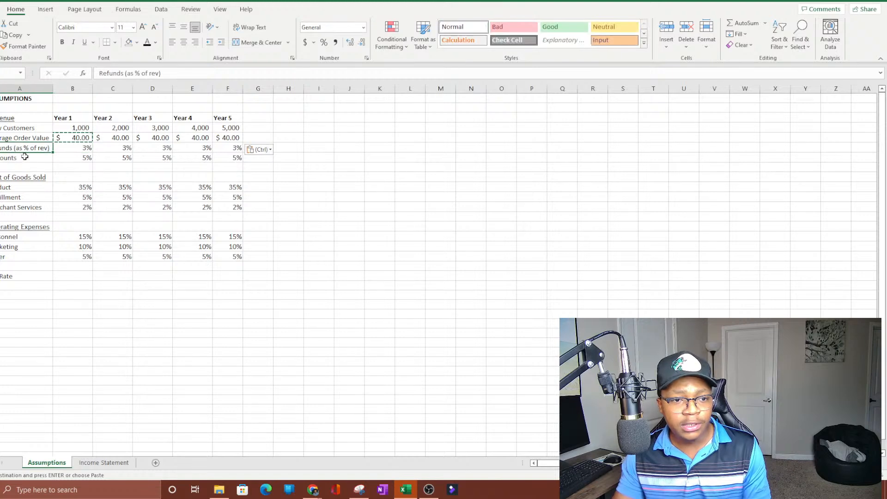
- Examine the refund and discount percentages across Year 1 to Year 5
{"action": "left_click_drag", "start_coordinate": [23, 148], "coordinate": [15, 257]}
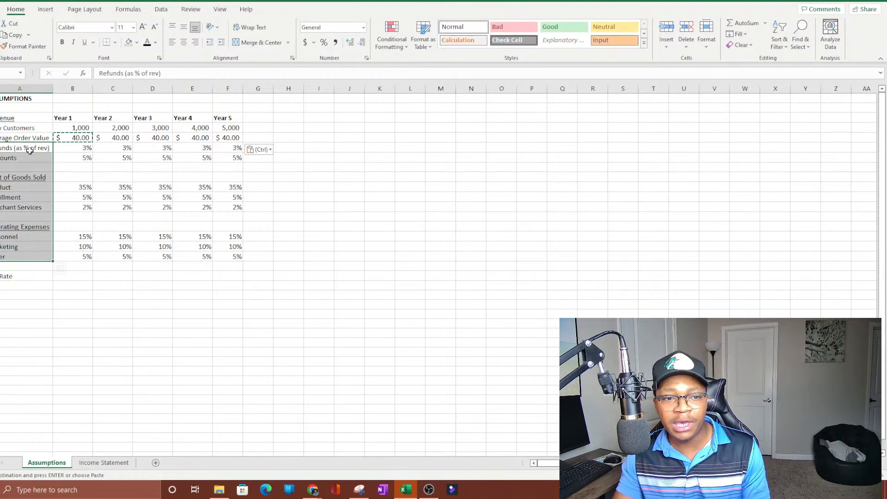
{"action": "left_click", "coordinate": [149, 168]}
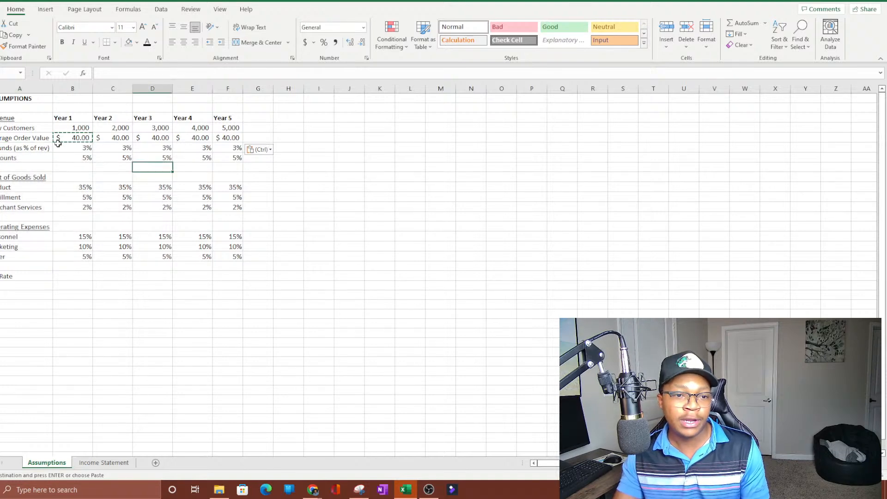
{"action": "left_click", "coordinate": [75, 147]}
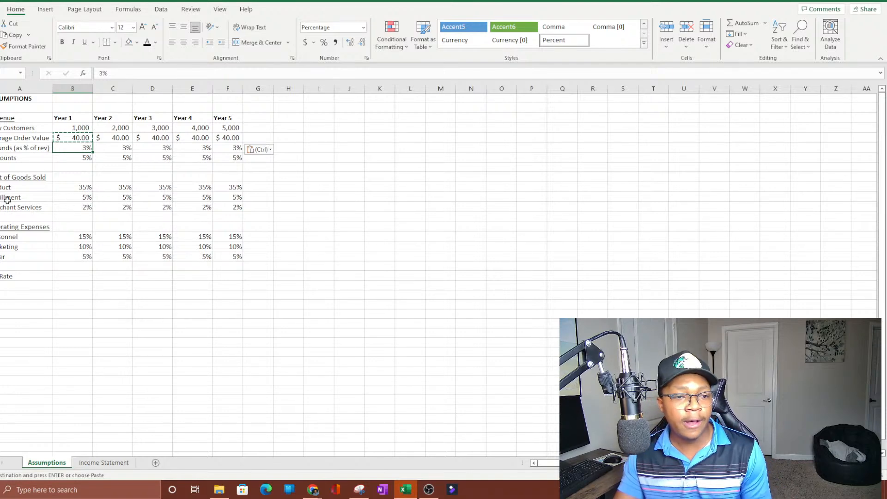
{"action": "left_click", "coordinate": [8, 160]}
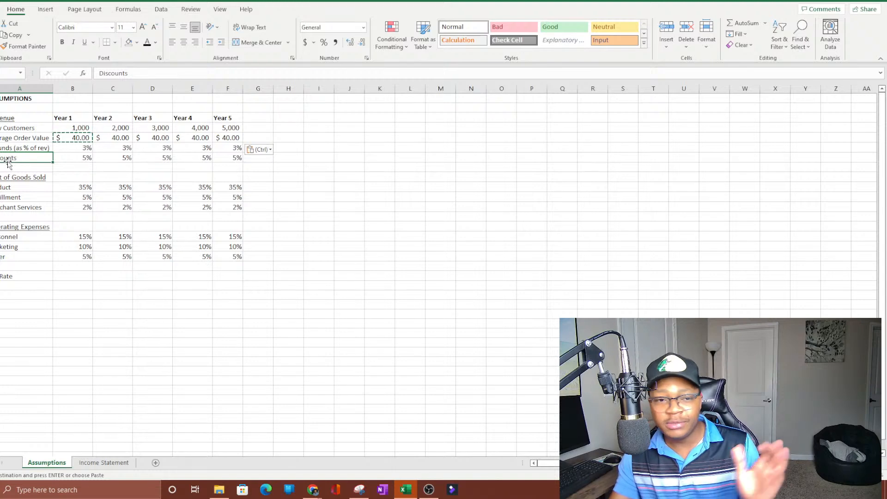
{"action": "left_click", "coordinate": [59, 157]}
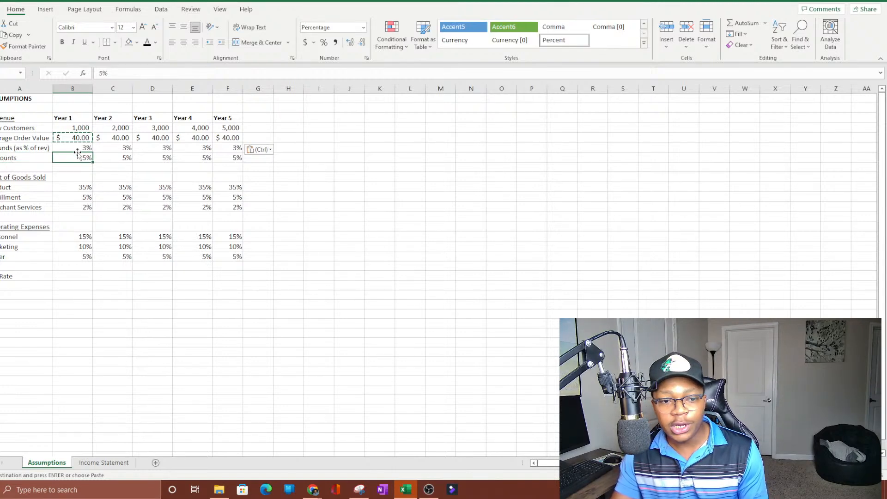
{"action": "left_click_drag", "start_coordinate": [78, 146], "coordinate": [226, 158]}
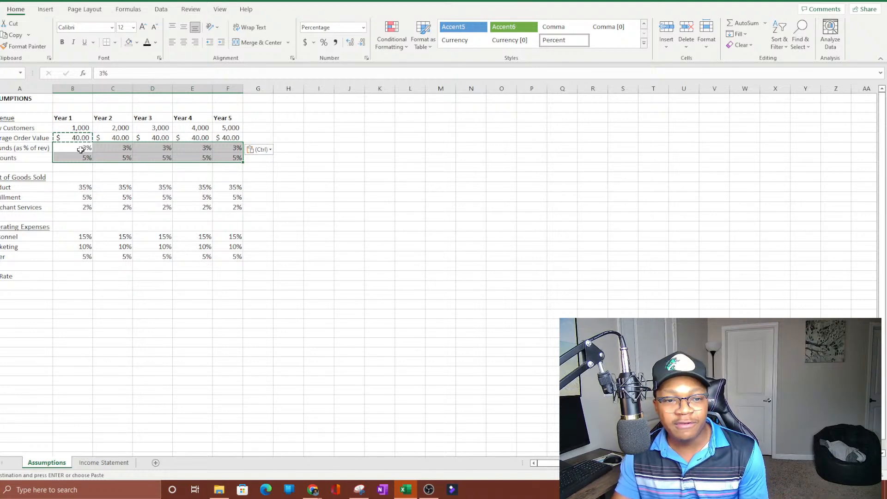
{"action": "left_click", "coordinate": [67, 158]}
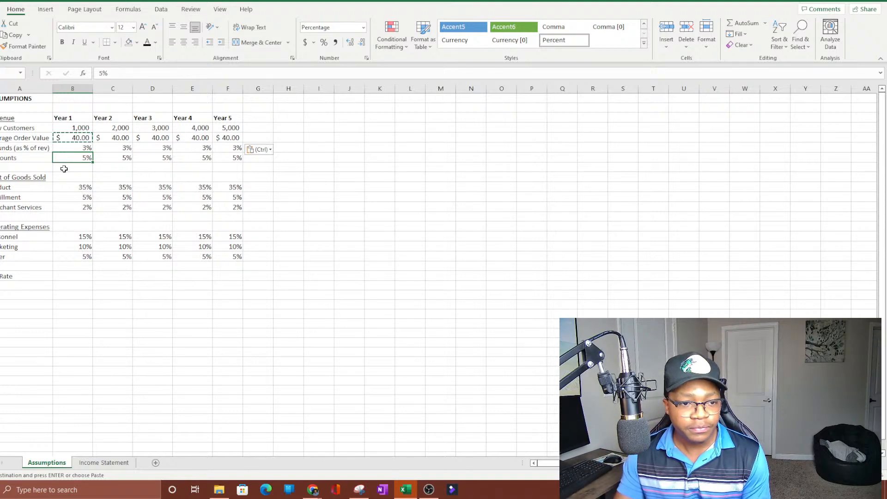
{"action": "left_click", "coordinate": [64, 169]}
- Review the Product cost percentages for each year in the Cost of Goods Sold section
{"action": "left_click", "coordinate": [0, 177]}
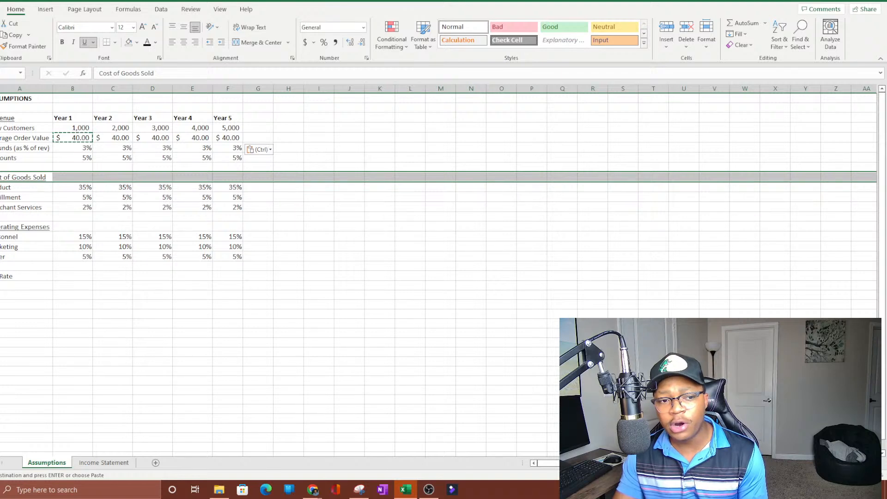
{"action": "left_click", "coordinate": [41, 215]}
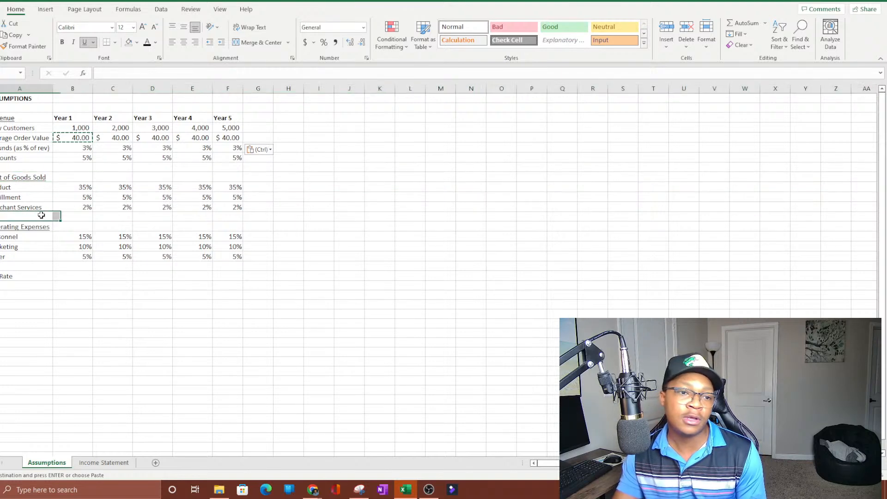
{"action": "left_click", "coordinate": [0, 187]}
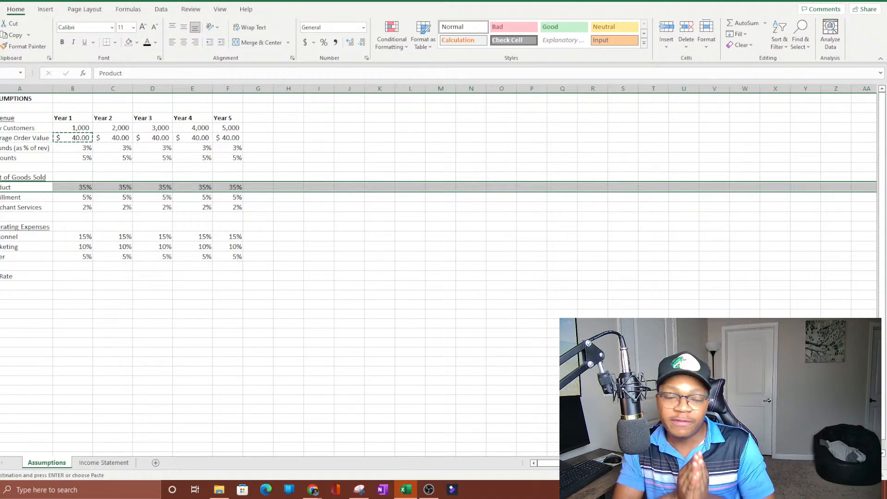
{"action": "left_click", "coordinate": [75, 188]}
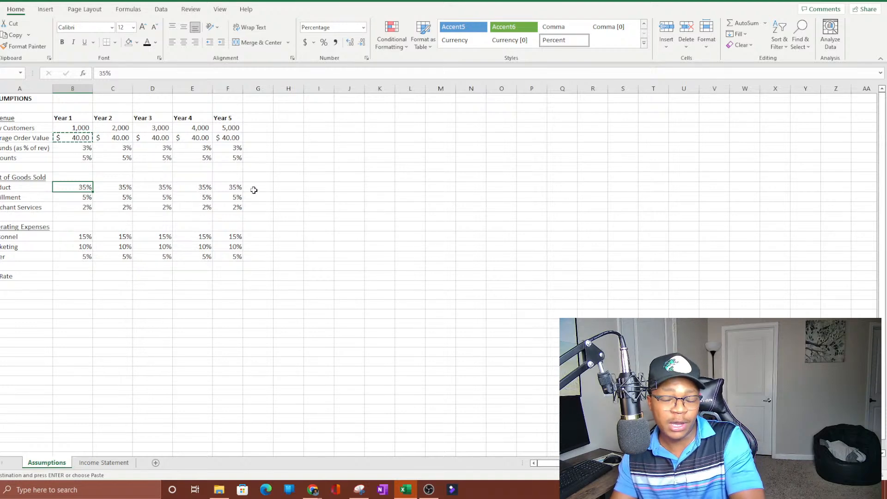
{"action": "left_click", "coordinate": [127, 188]}
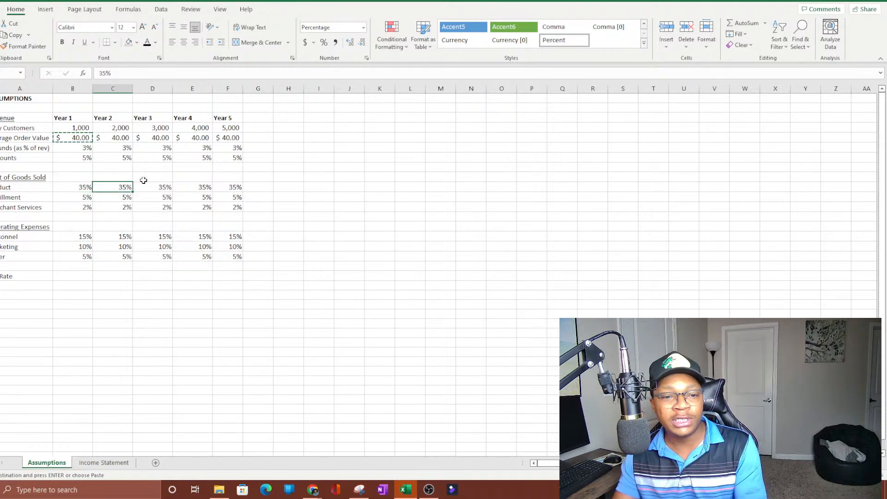
{"action": "left_click", "coordinate": [152, 187]}
{"action": "left_click", "coordinate": [204, 187]}
{"action": "left_click", "coordinate": [230, 184]}
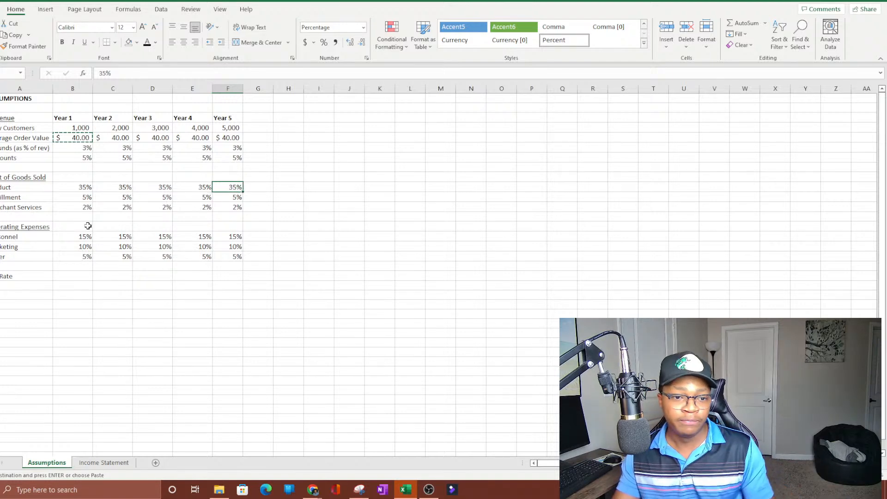
{"action": "left_click", "coordinate": [63, 188]}
- Review the yearly Fulfillment and Merchant Services percentages under Cost of Goods Sold
{"action": "left_click", "coordinate": [69, 197]}
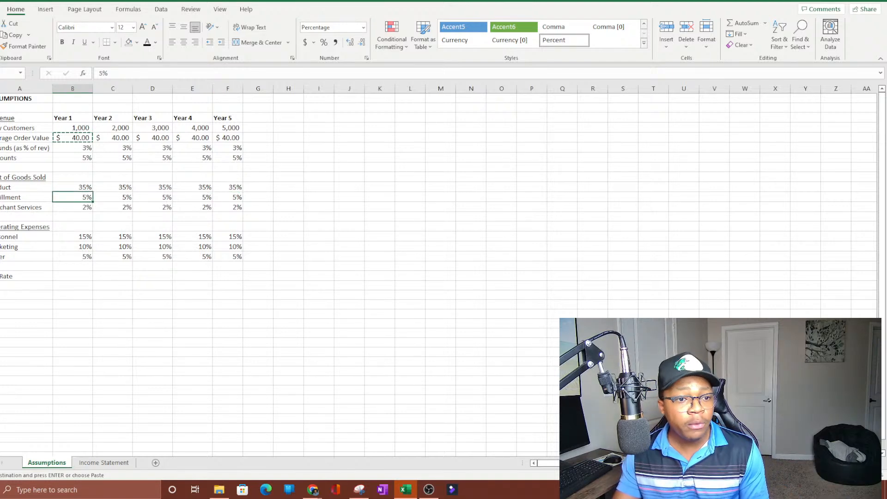
{"action": "left_click", "coordinate": [6, 199]}
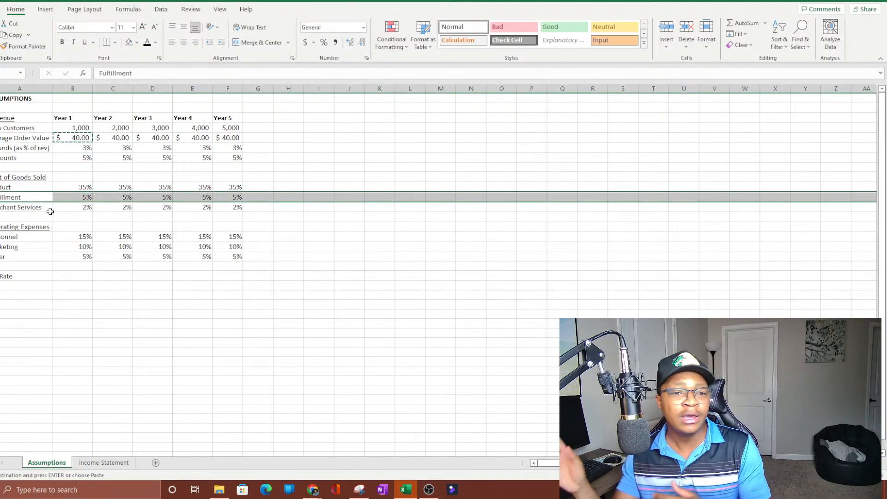
{"action": "left_click", "coordinate": [78, 197]}
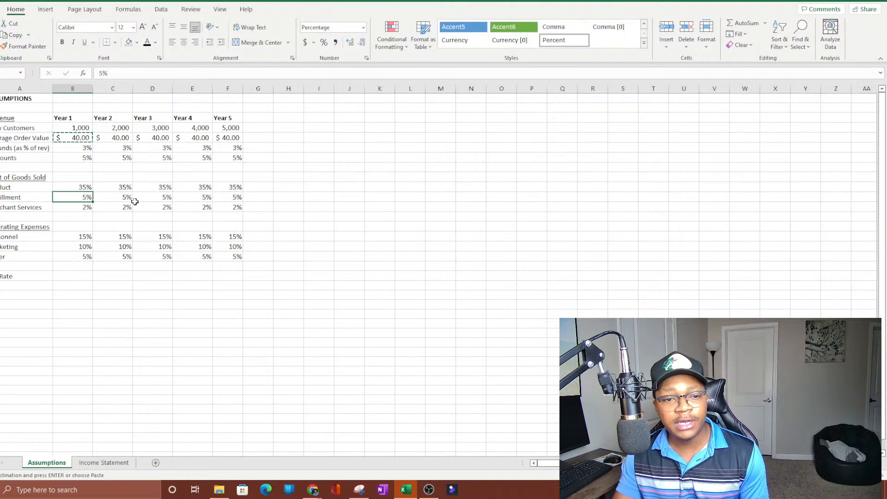
{"action": "left_click", "coordinate": [156, 198]}
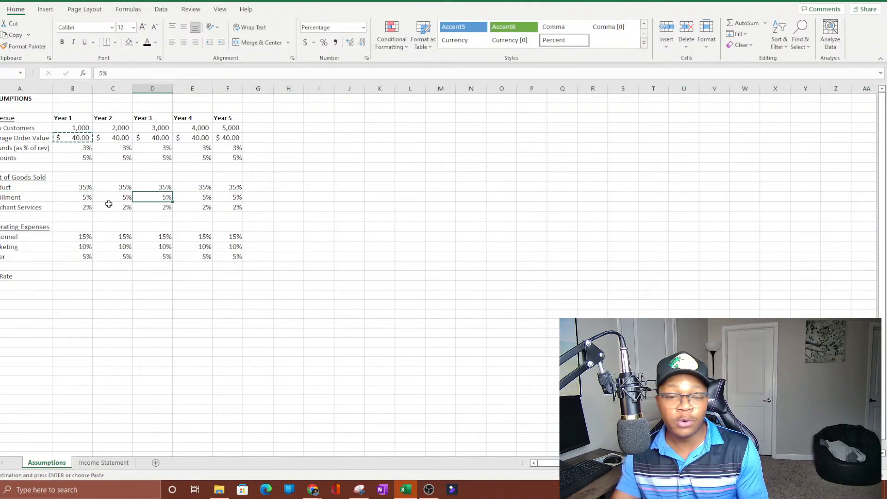
{"action": "left_click", "coordinate": [167, 206]}
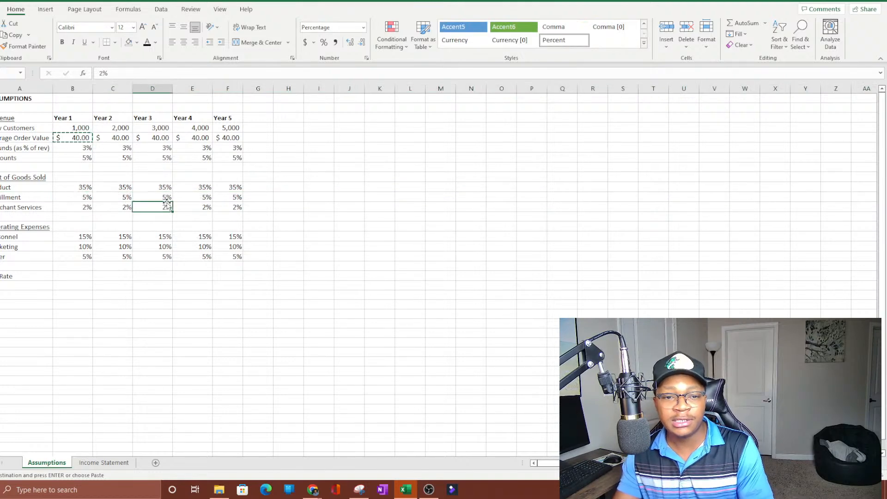
{"action": "left_click", "coordinate": [212, 197]}
{"action": "left_click", "coordinate": [233, 190]}
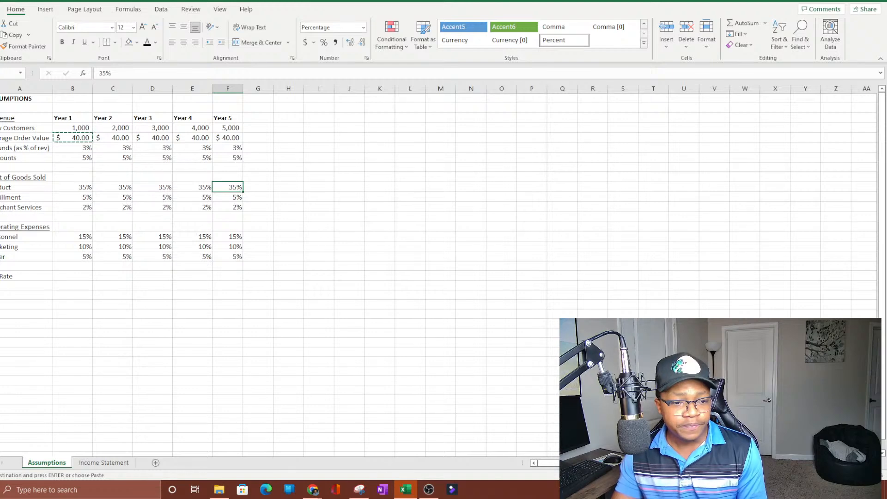
{"action": "left_click", "coordinate": [0, 207]}
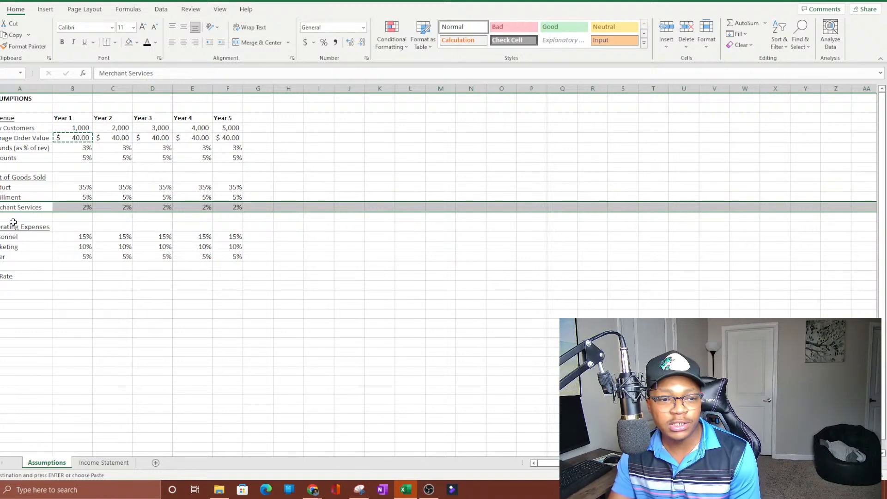
- Review the Personnel, Marketing and Other percentages in the Operating Expenses section
{"action": "scroll", "coordinate": [30, 244], "scroll_direction": "down", "scroll_amount": 2}
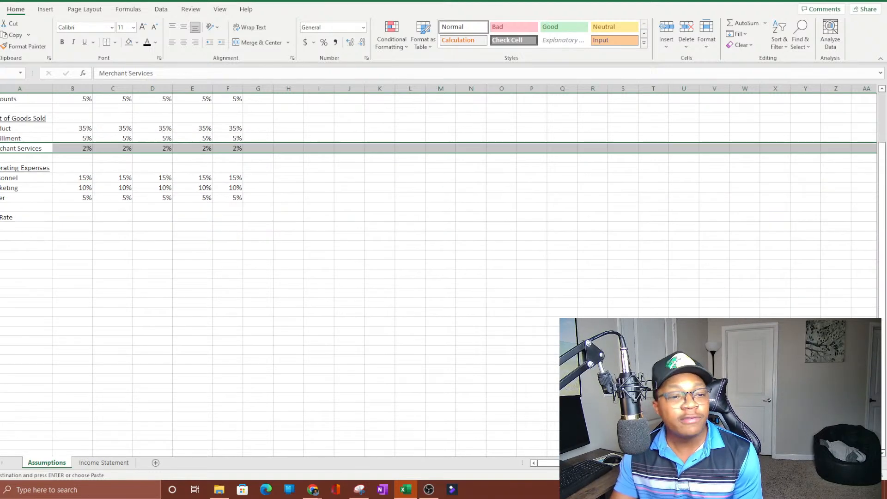
{"action": "left_click", "coordinate": [0, 168]}
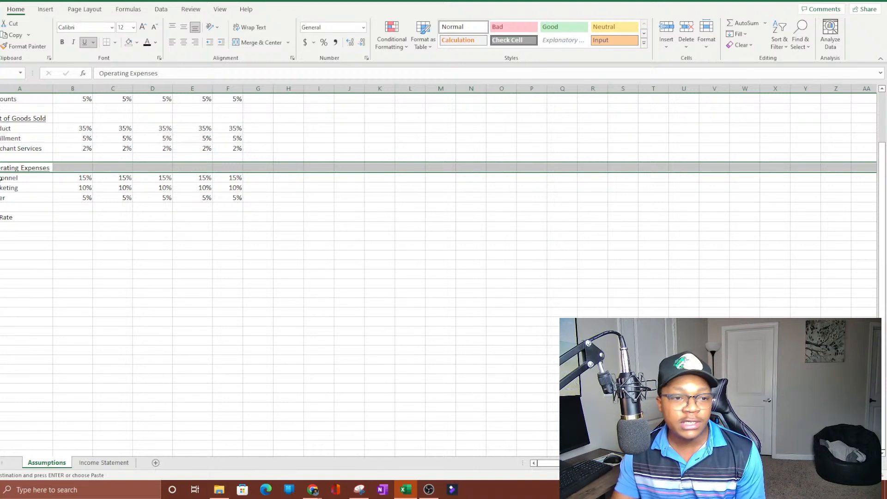
{"action": "left_click", "coordinate": [1, 178]}
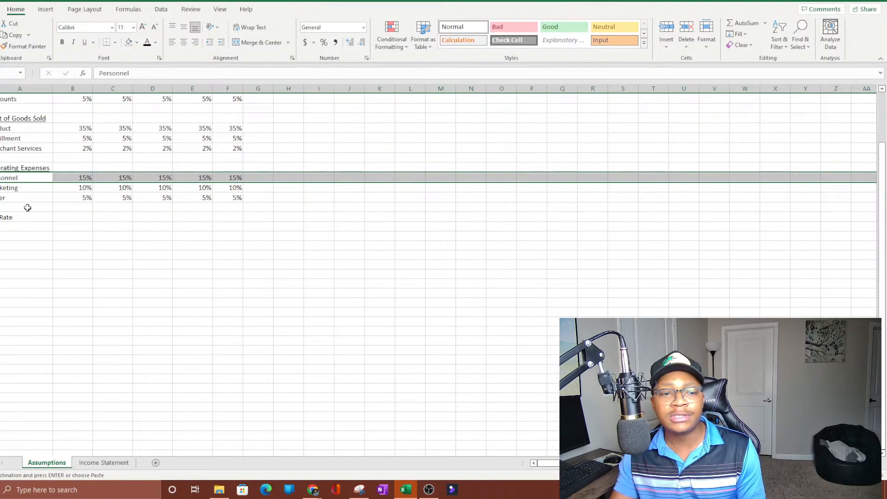
{"action": "left_click", "coordinate": [79, 179]}
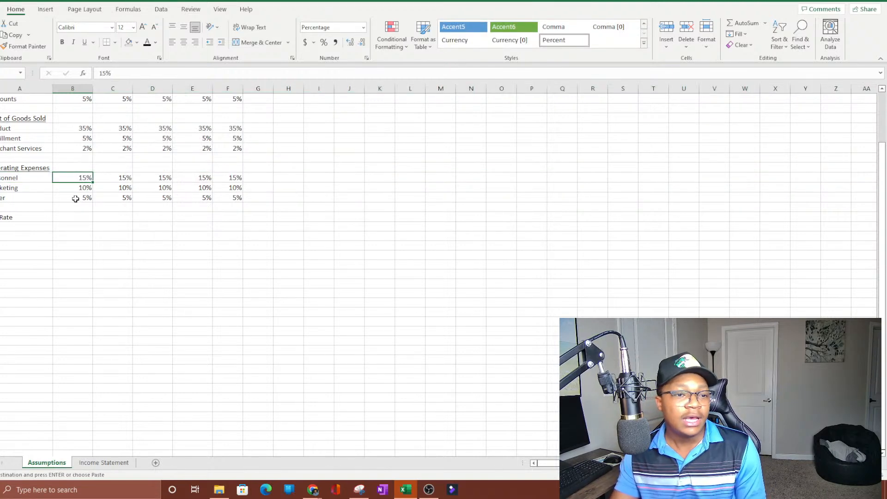
{"action": "left_click", "coordinate": [63, 186]}
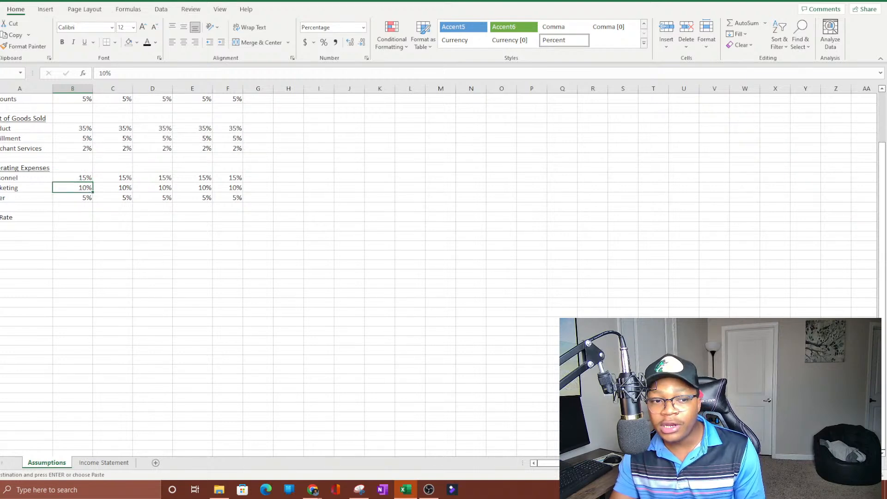
{"action": "left_click", "coordinate": [0, 187]}
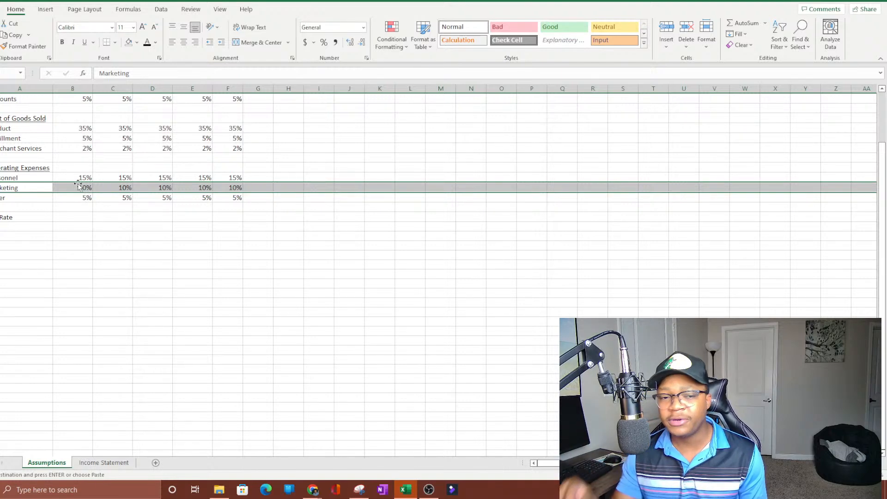
{"action": "left_click", "coordinate": [0, 198]}
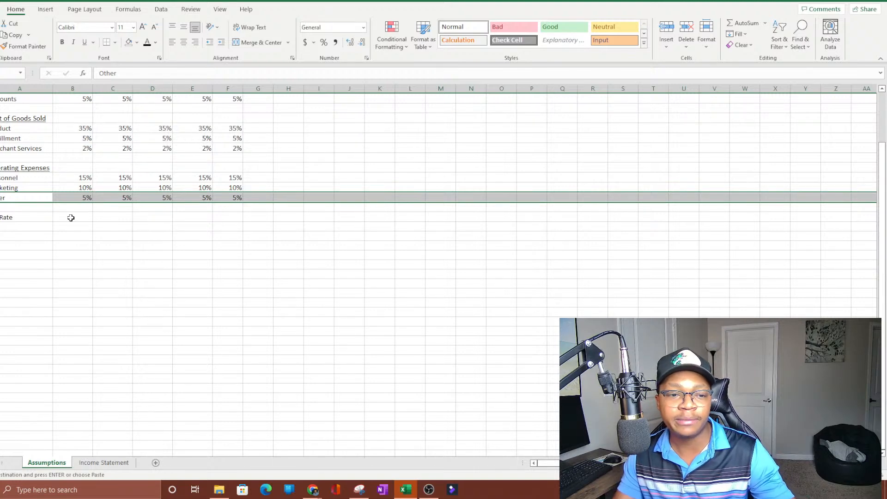
- Switch to Chrome and check the average small business tax rate in the "small business tax rate" Google results
{"action": "left_click", "coordinate": [68, 217]}
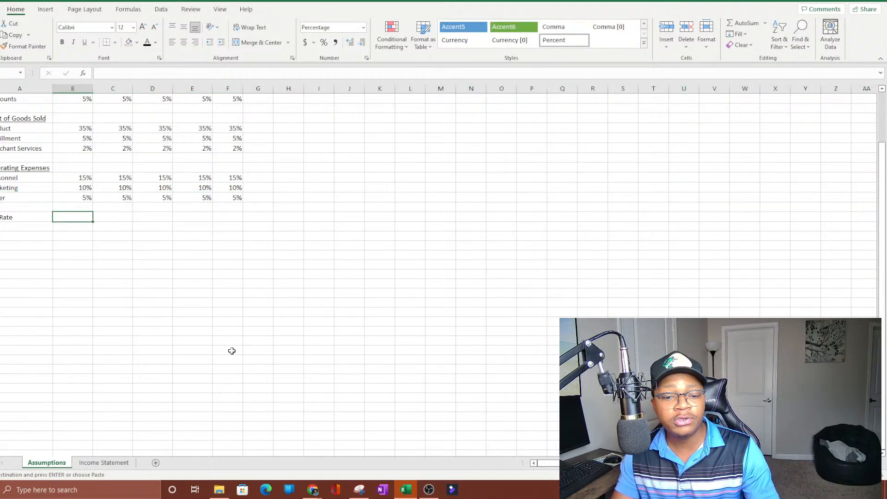
{"action": "left_click", "coordinate": [310, 488]}
{"action": "left_click", "coordinate": [297, 441]}
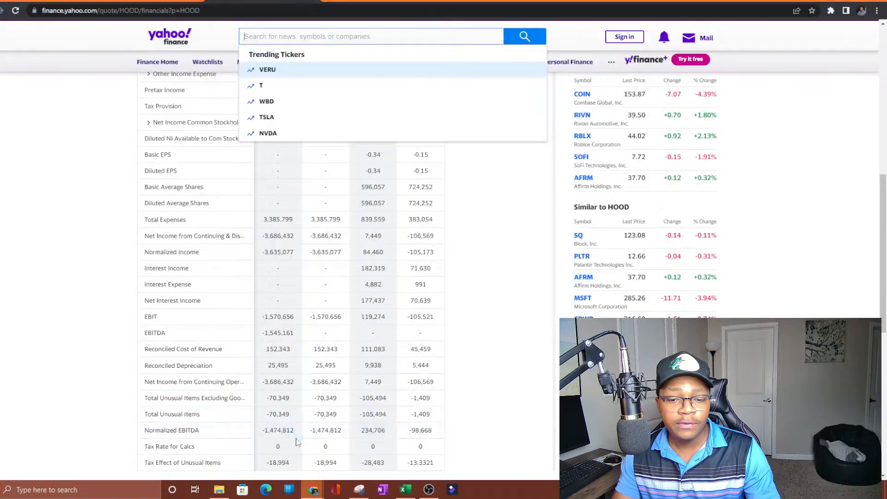
{"action": "left_click", "coordinate": [374, 1]}
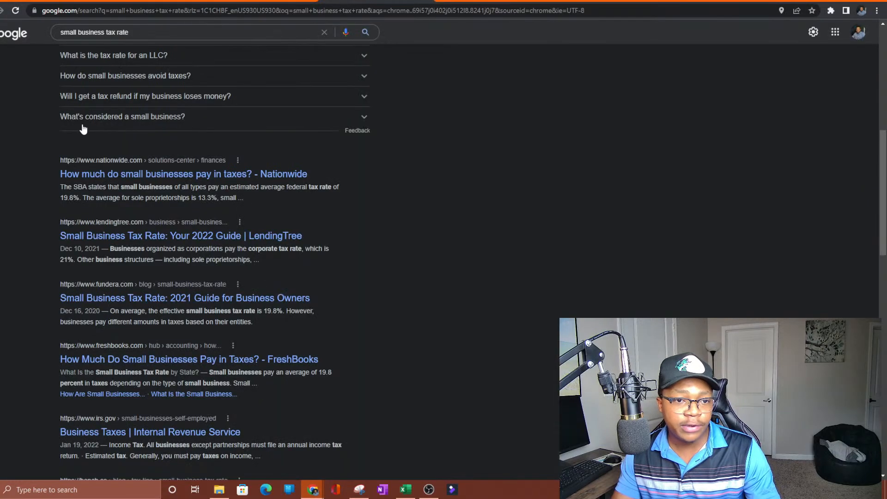
{"action": "scroll", "coordinate": [111, 156], "scroll_direction": "up", "scroll_amount": 4}
{"action": "scroll", "coordinate": [102, 197], "scroll_direction": "up", "scroll_amount": 1}
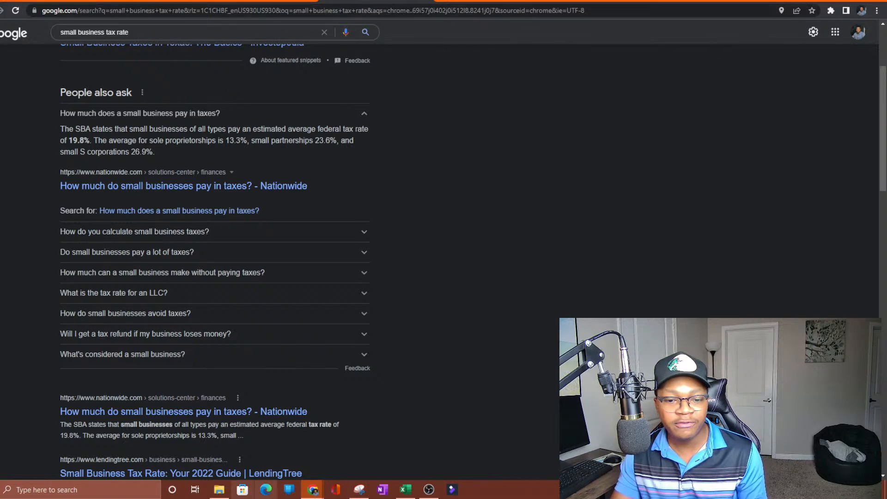
- Switch back to Excel and enter 19.8% as the Year 1 tax rate on the Assumptions sheet
{"action": "left_click", "coordinate": [406, 490]}
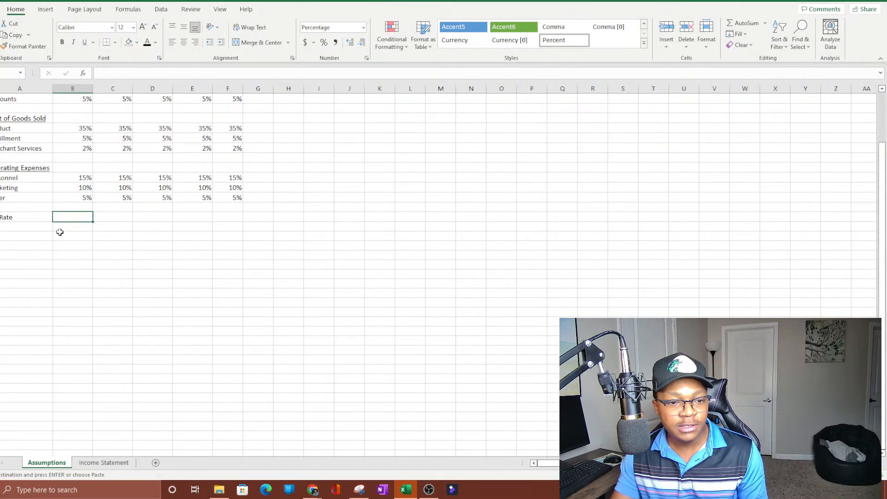
{"action": "type", "text": "19."}
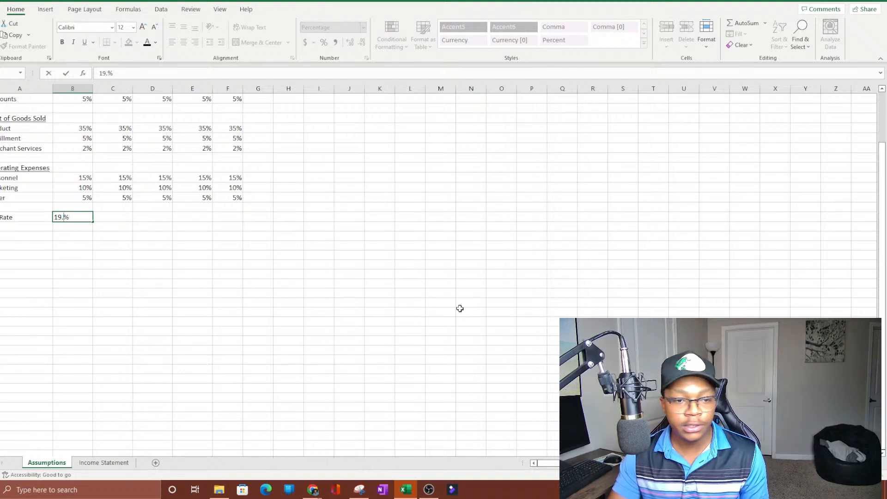
{"action": "type", "text": "8"}
{"action": "key", "text": "Return"}
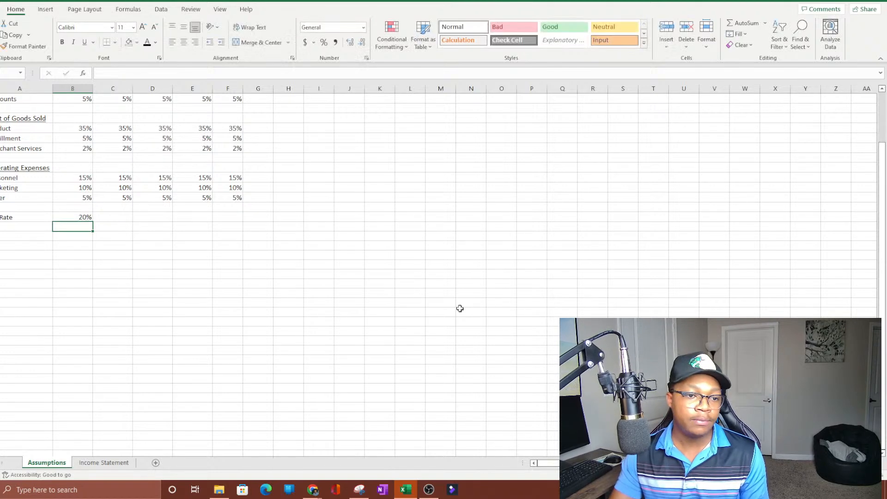
{"action": "left_click", "coordinate": [73, 216]}
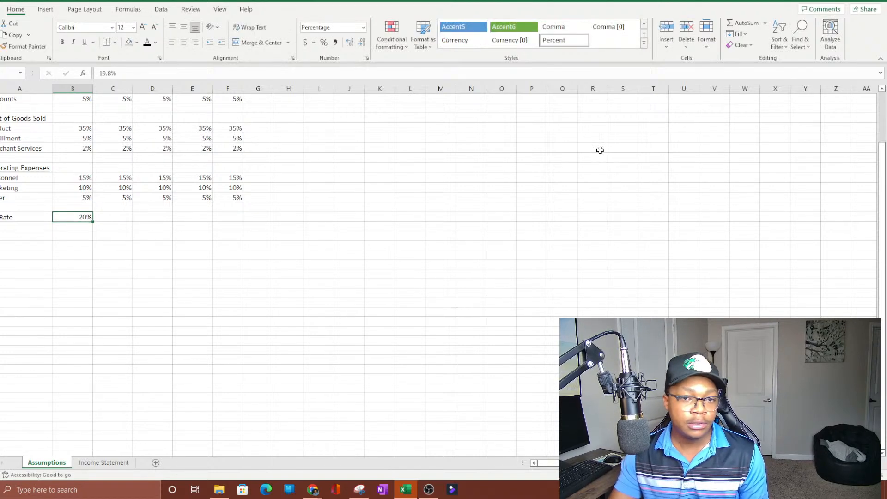
- Show the Year 1 tax rate with one decimal place and copy it across to Years 2 through 5
{"action": "left_click", "coordinate": [350, 45]}
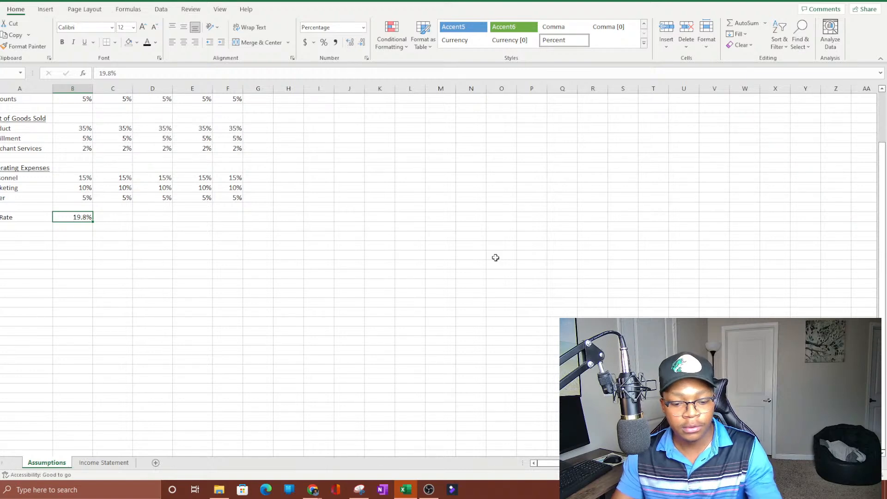
{"action": "key", "text": "ctrl+c"}
{"action": "key", "text": "shift+Right"}
{"action": "key", "text": "shift+Right"}
{"action": "key", "text": "shift+Right"}
{"action": "key", "text": "shift+Right"}
{"action": "key", "text": "ctrl+v"}
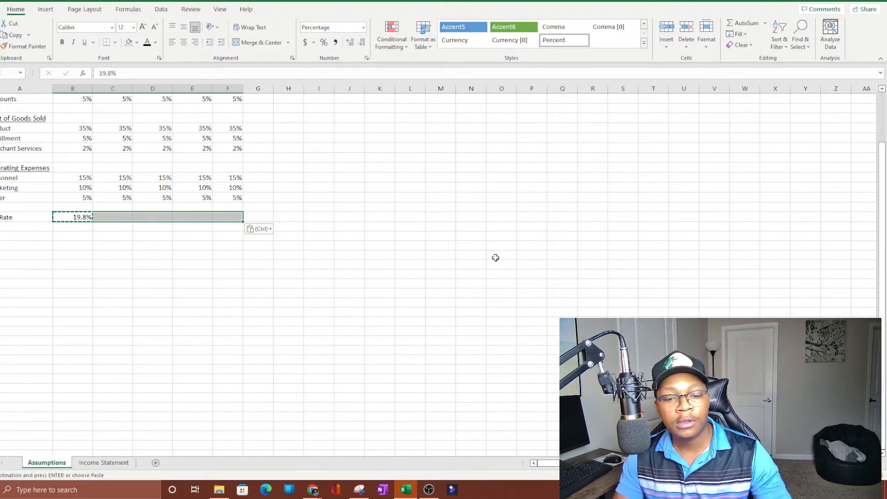
{"action": "left_click", "coordinate": [481, 263]}
{"action": "left_click", "coordinate": [174, 255]}
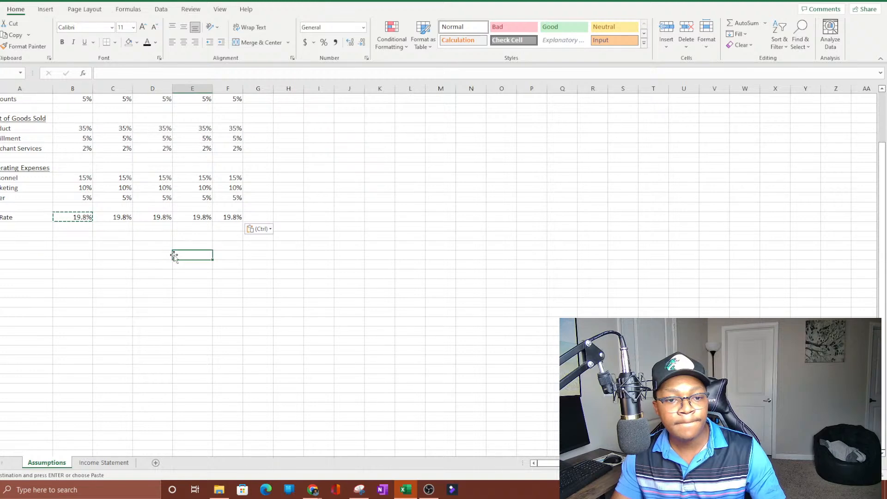
{"action": "left_click", "coordinate": [504, 320]}
{"action": "scroll", "coordinate": [231, 268], "scroll_direction": "up", "scroll_amount": 2}
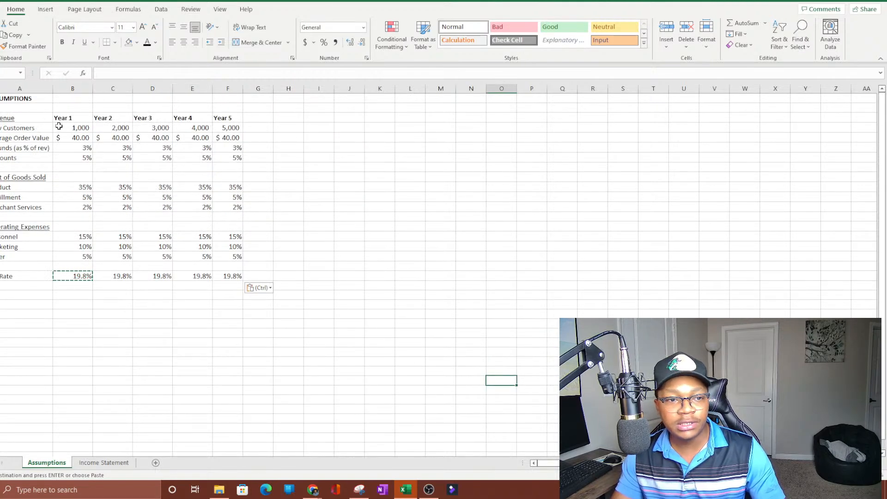
{"action": "left_click", "coordinate": [188, 331]}
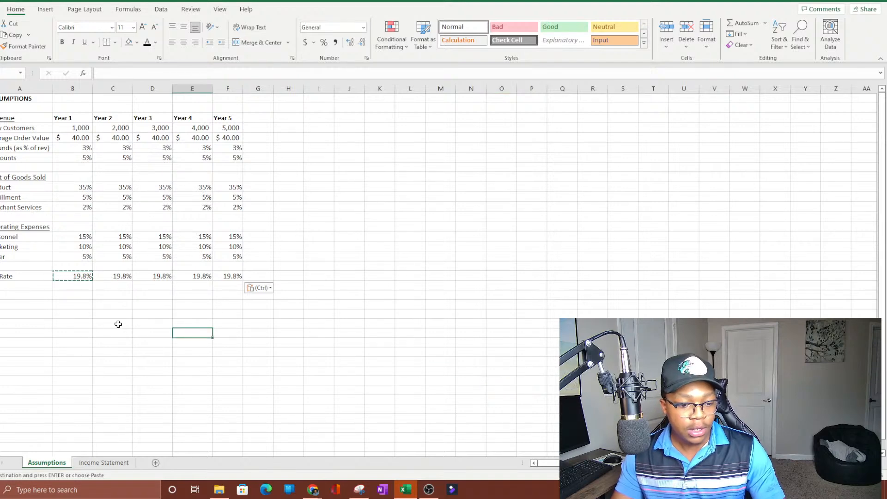
{"action": "left_click", "coordinate": [215, 342]}
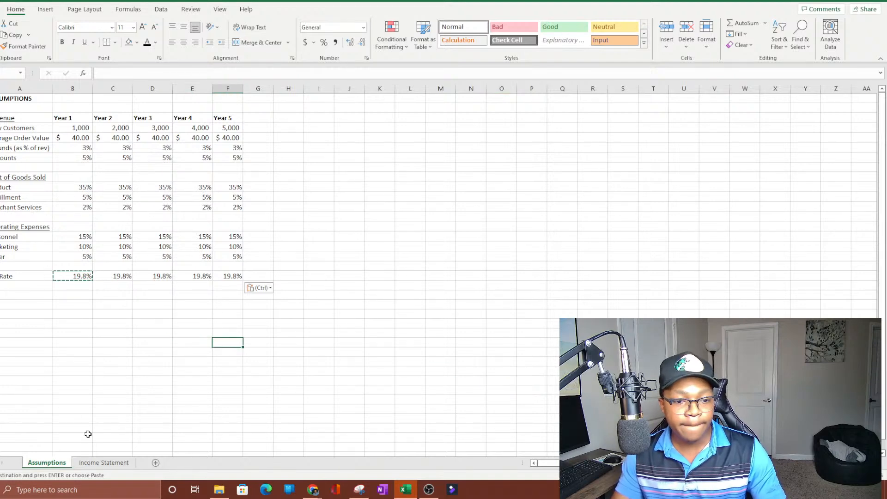
- Freeze the top row of the Income Statement sheet so the year headings stay in place, and check it by scrolling
{"action": "left_click", "coordinate": [92, 461]}
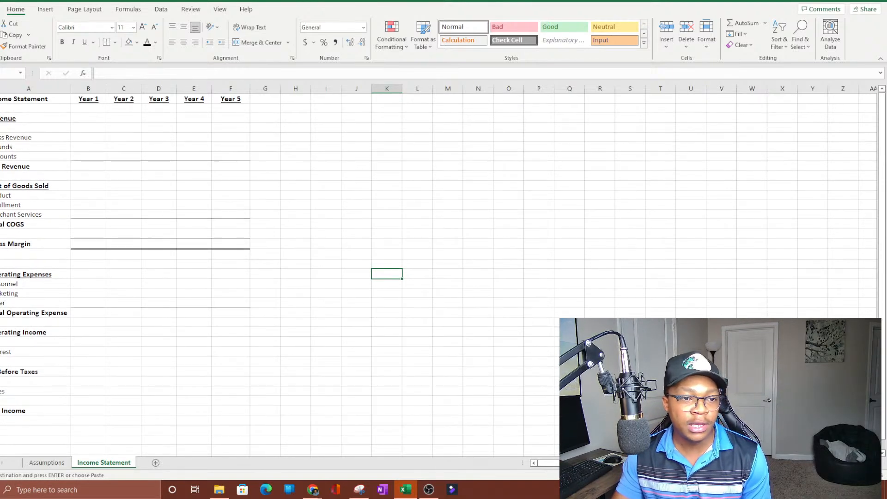
{"action": "left_click", "coordinate": [1, 99]}
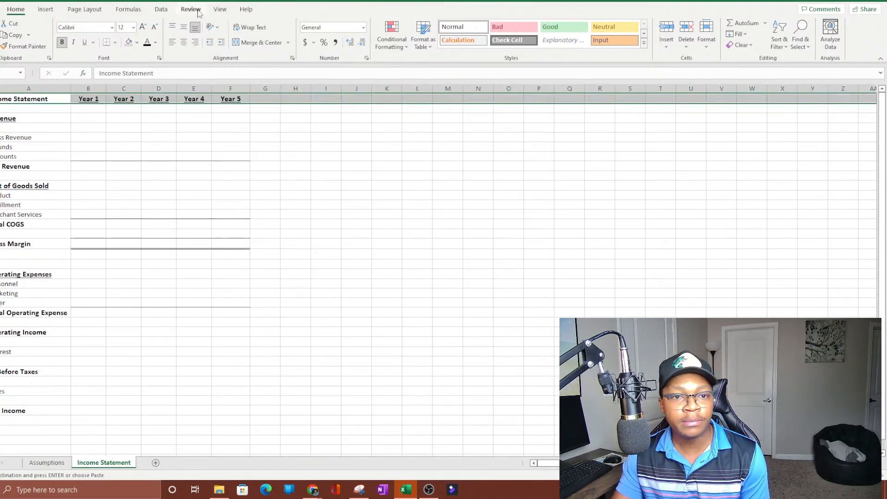
{"action": "left_click", "coordinate": [217, 10]}
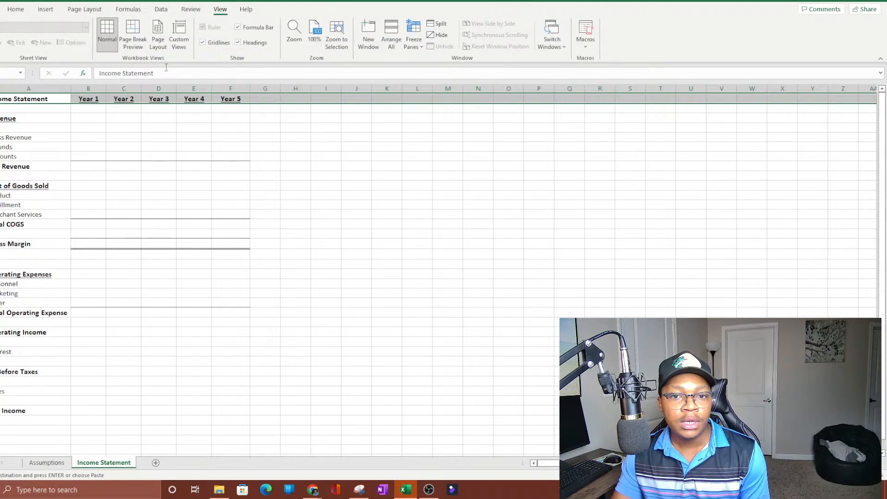
{"action": "left_click", "coordinate": [414, 44]}
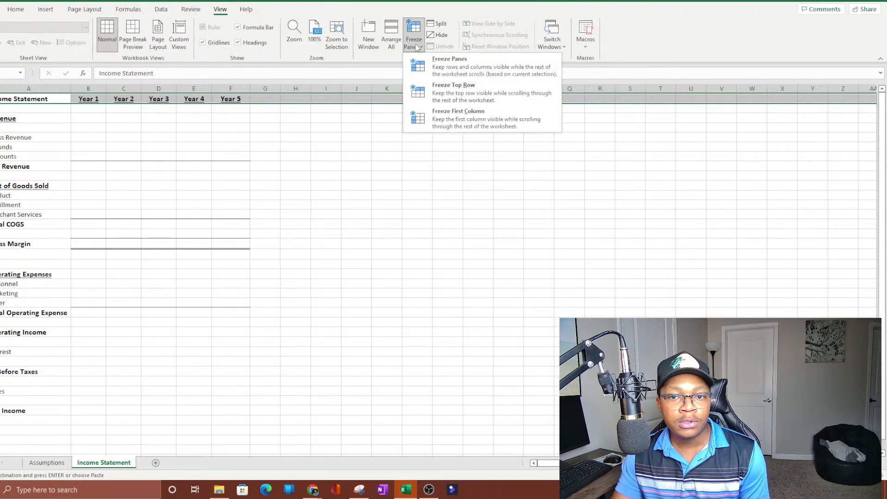
{"action": "left_click", "coordinate": [451, 93]}
{"action": "scroll", "coordinate": [207, 283], "scroll_direction": "down", "scroll_amount": 1}
{"action": "scroll", "coordinate": [206, 284], "scroll_direction": "down", "scroll_amount": 5}
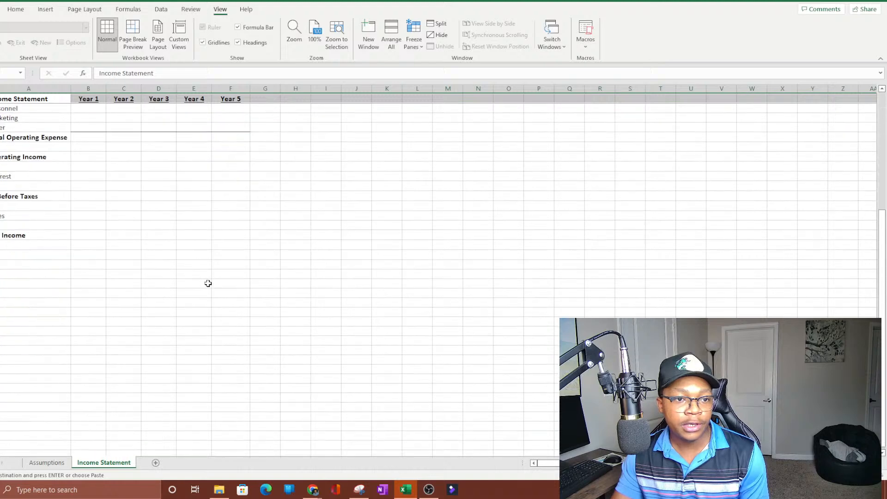
{"action": "scroll", "coordinate": [208, 283], "scroll_direction": "up", "scroll_amount": 6}
- Review the Income Statement line items from Revenue, Cost of Goods Sold and Gross Margin through Operating Expenses, Taxes and Net Income
{"action": "left_click", "coordinate": [181, 187]}
{"action": "left_click_drag", "start_coordinate": [46, 99], "coordinate": [75, 101]}
{"action": "left_click", "coordinate": [52, 128]}
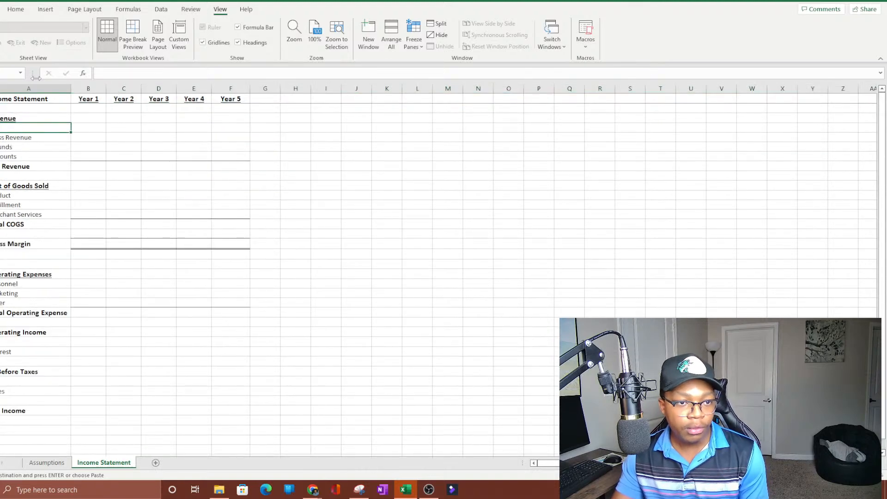
{"action": "left_click", "coordinate": [17, 11]}
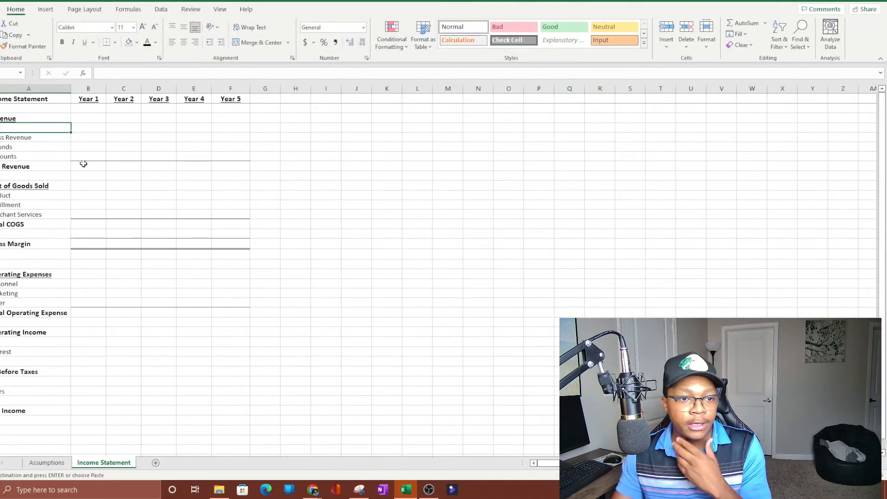
{"action": "key", "text": "Up"}
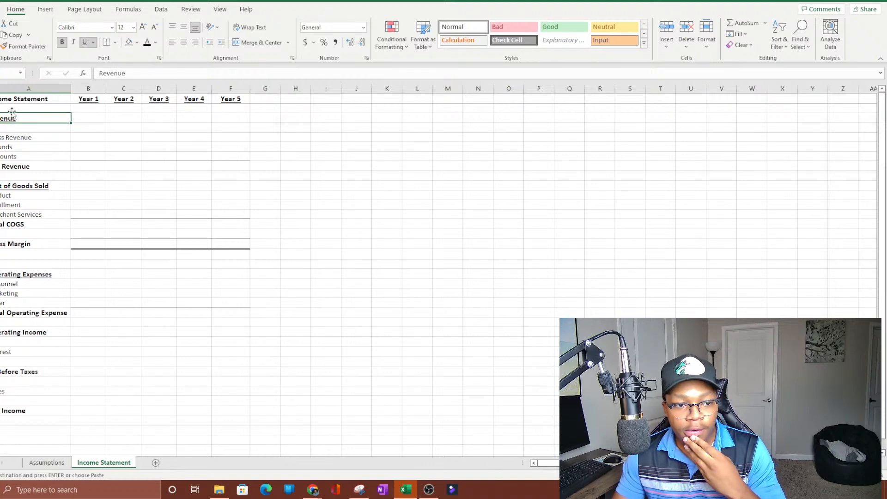
{"action": "left_click", "coordinate": [14, 186]}
{"action": "left_click", "coordinate": [9, 244]}
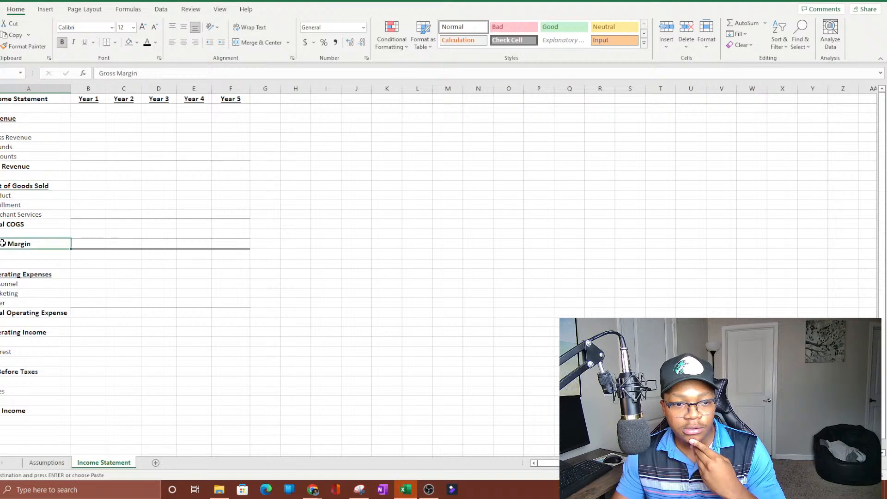
{"action": "left_click", "coordinate": [16, 274]}
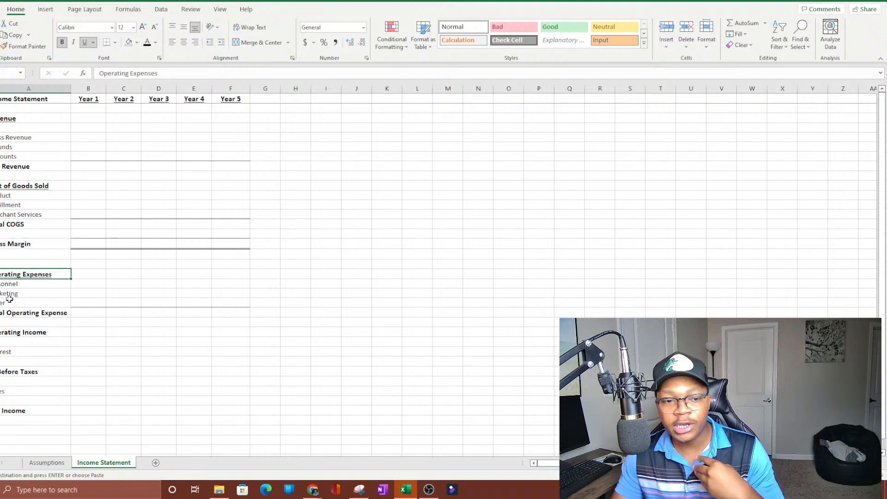
{"action": "left_click", "coordinate": [18, 390]}
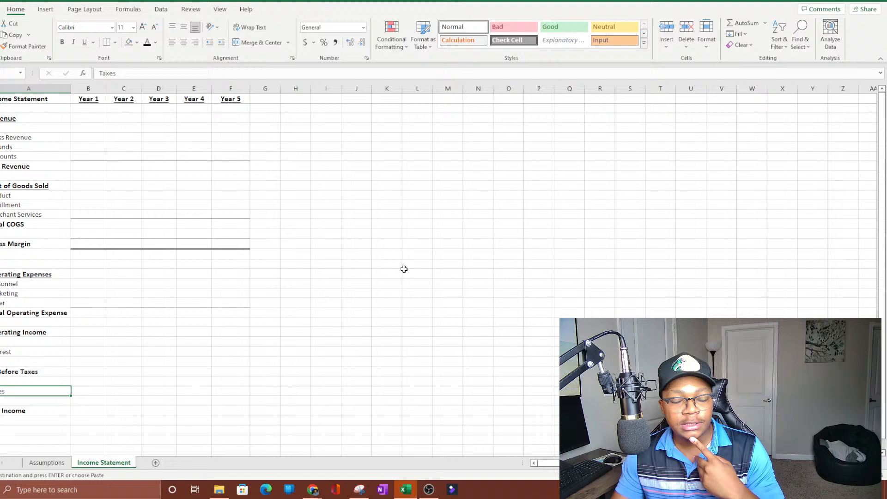
{"action": "left_click", "coordinate": [6, 410]}
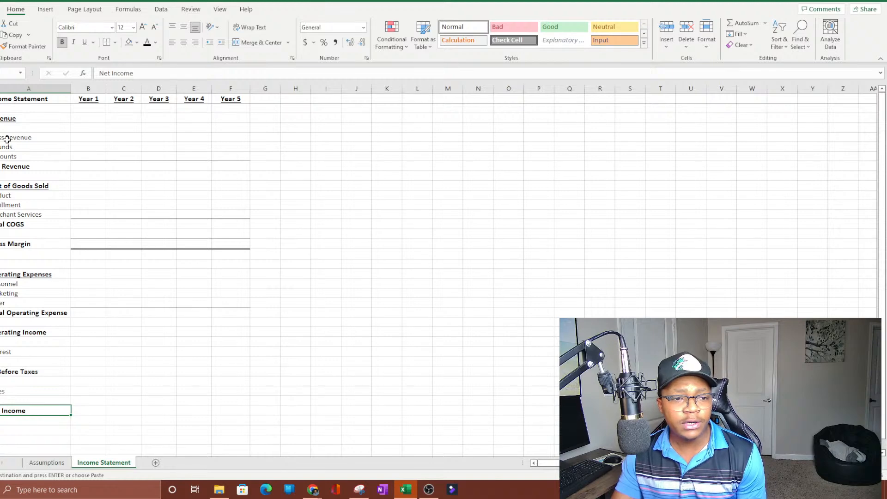
- Calculate Year 1 Gross Revenue on the Income Statement with =Assumptions!B4*Assumptions!B5 and check it against the Assumptions sheet
{"action": "left_click", "coordinate": [96, 139]}
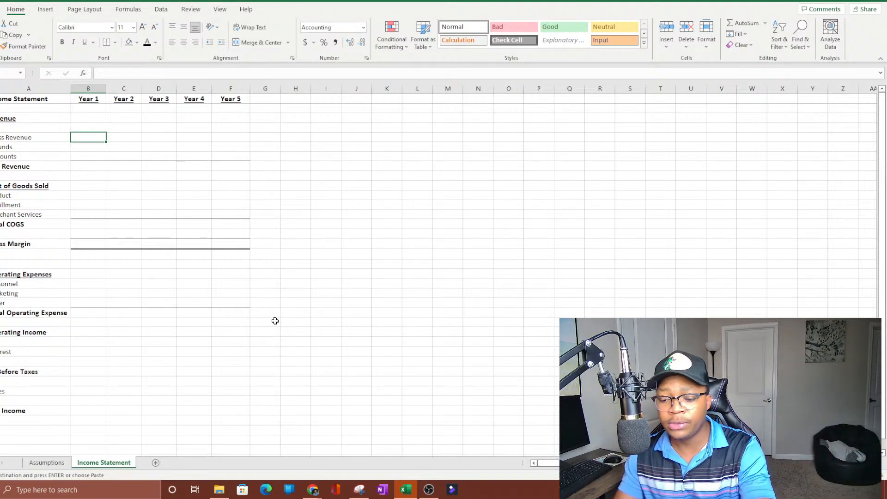
{"action": "type", "text": "="}
{"action": "left_click", "coordinate": [44, 463]}
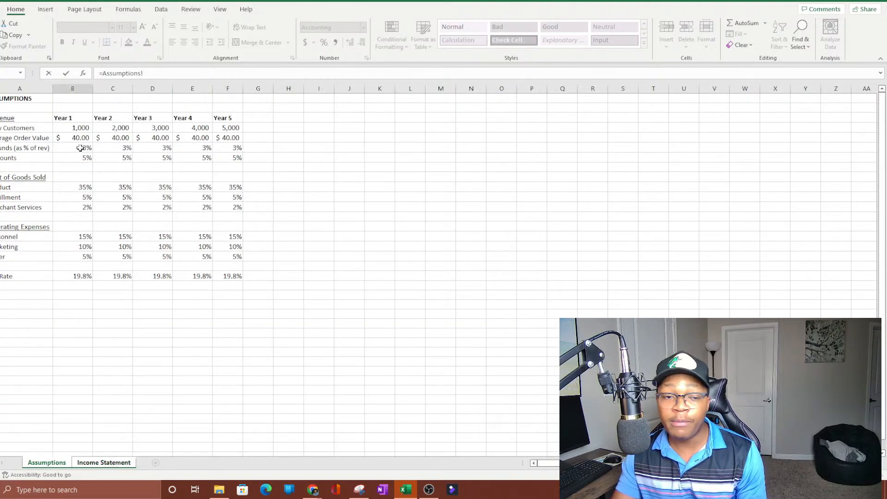
{"action": "left_click", "coordinate": [76, 127]}
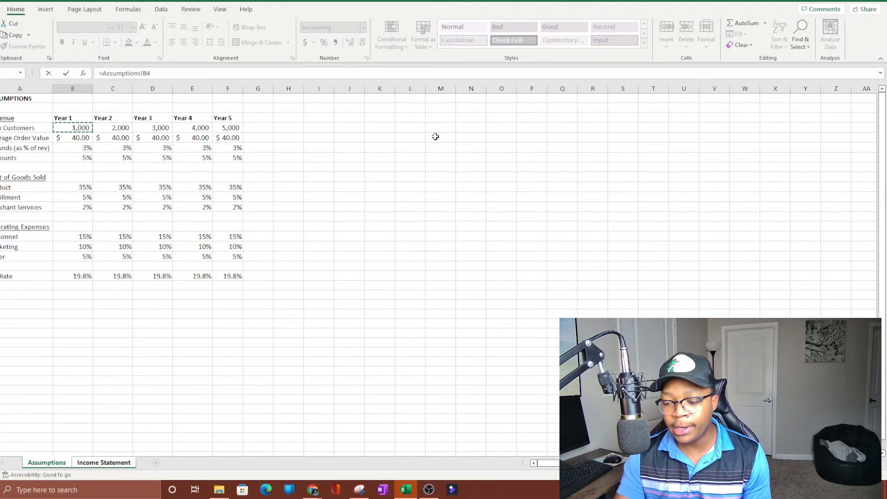
{"action": "type", "text": "*"}
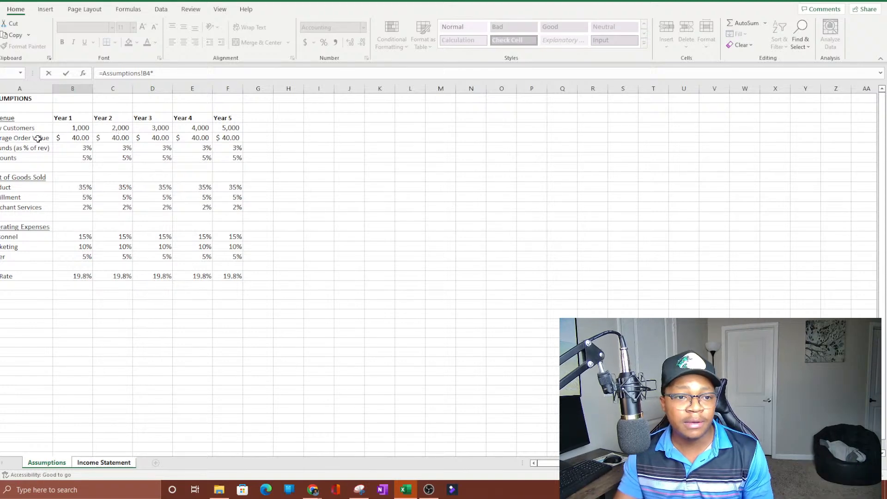
{"action": "left_click", "coordinate": [70, 138]}
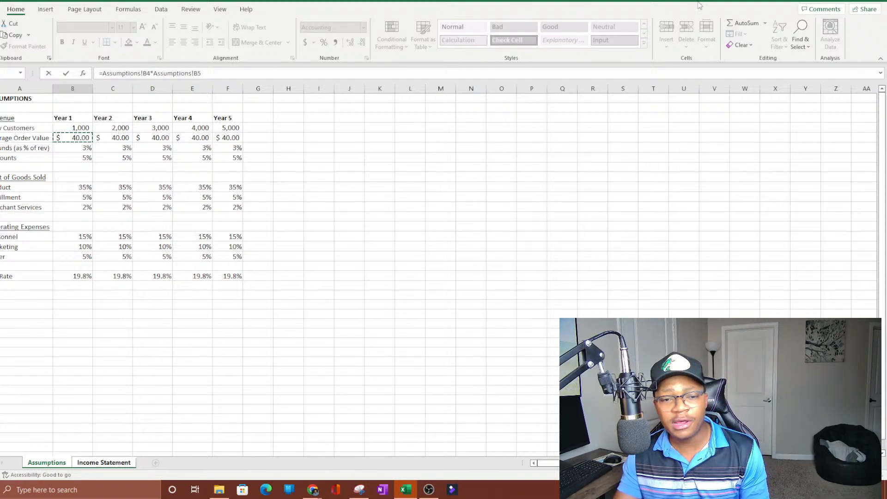
{"action": "key", "text": "Return"}
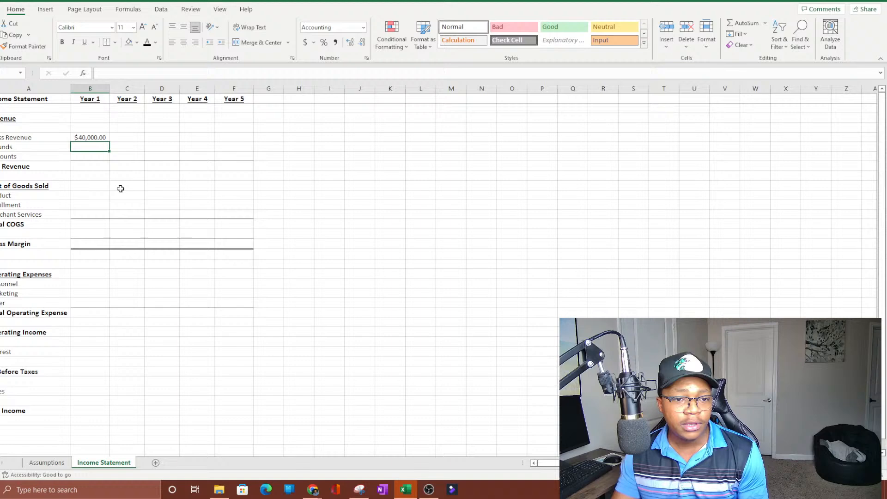
{"action": "left_click", "coordinate": [86, 138]}
{"action": "left_click", "coordinate": [57, 464]}
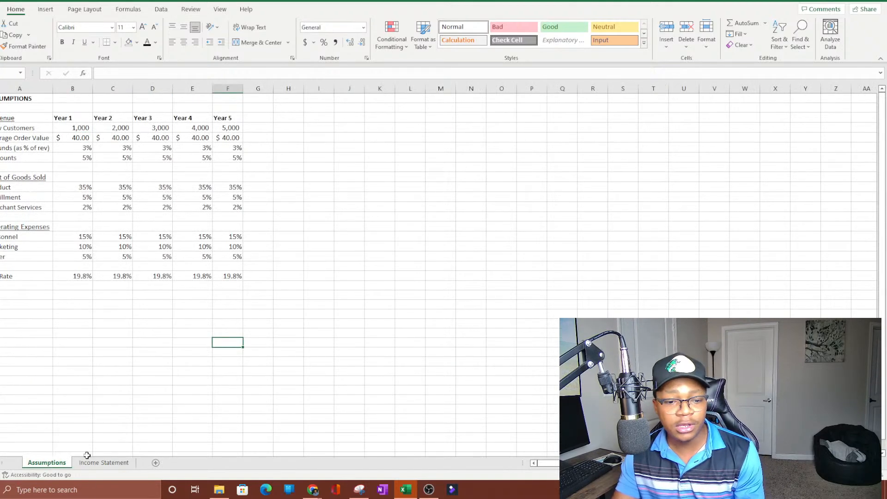
{"action": "left_click", "coordinate": [86, 457]}
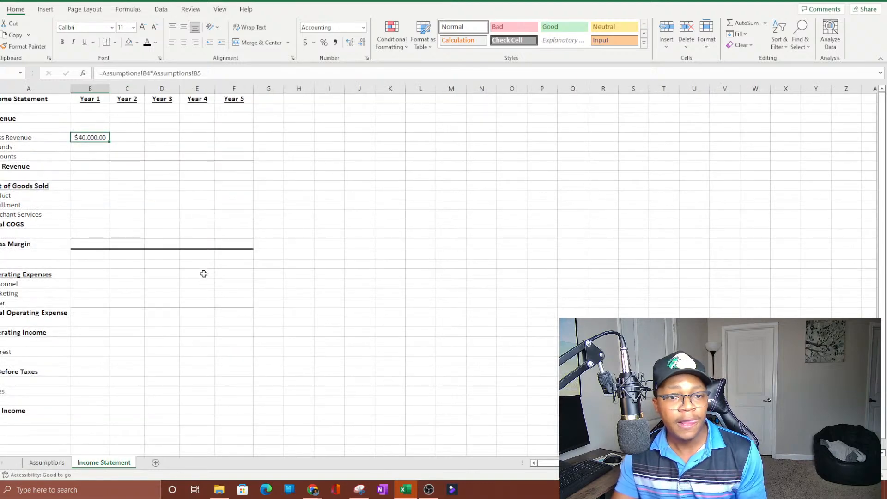
{"action": "left_click", "coordinate": [85, 148]}
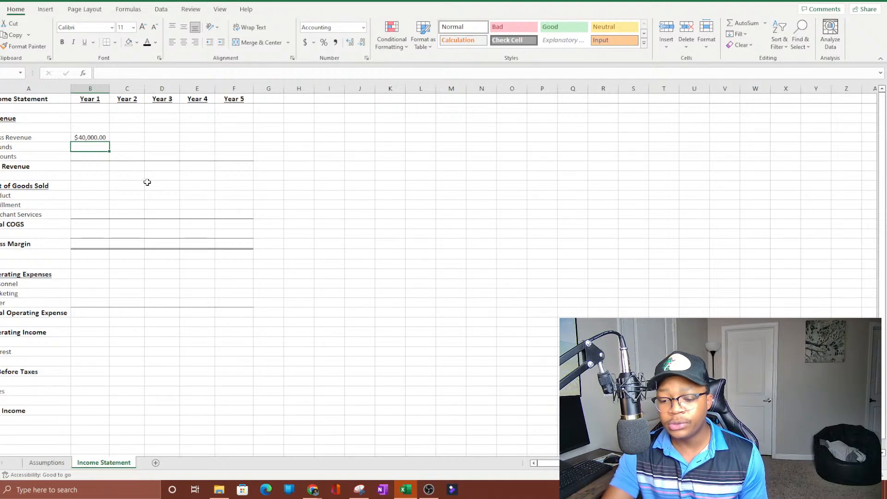
{"action": "type", "text": "="}
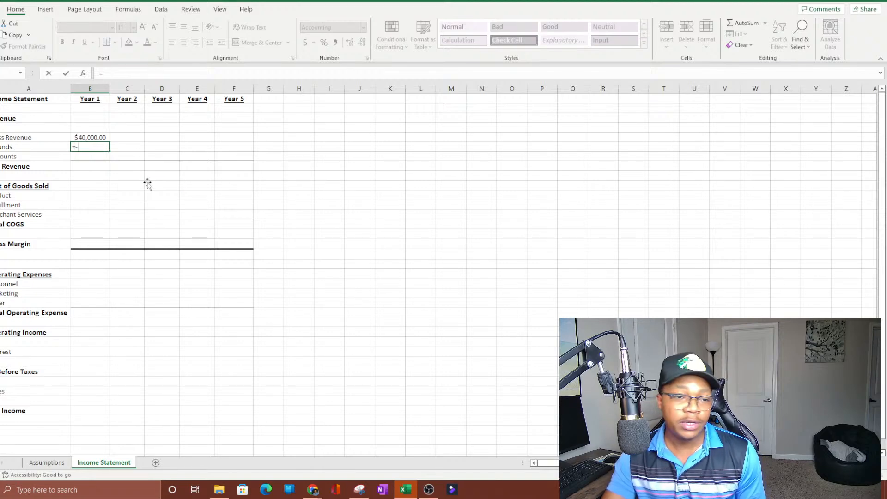
{"action": "type", "text": "-"}
{"action": "left_click", "coordinate": [148, 185]}
{"action": "key", "text": "Escape"}
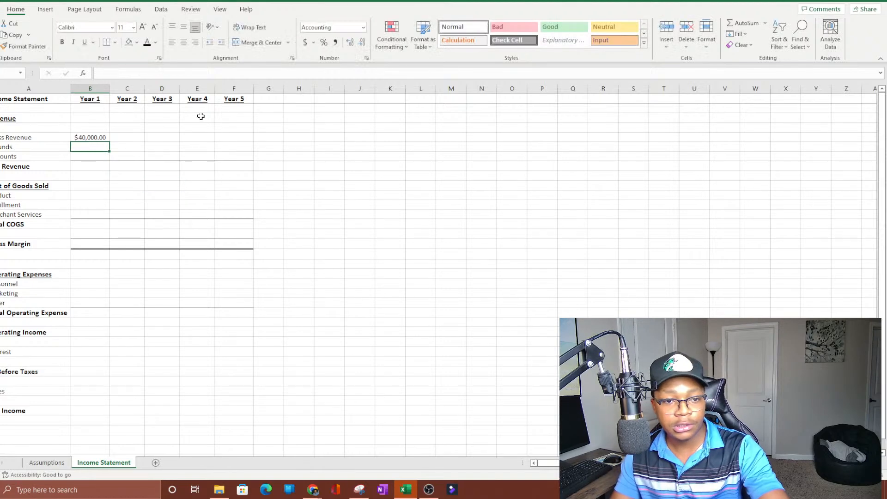
- Calculate Year 1 Refunds on the Income Statement as a negative share of gross revenue with =-B5*Assumptions!B6
{"action": "type", "text": "=-"}
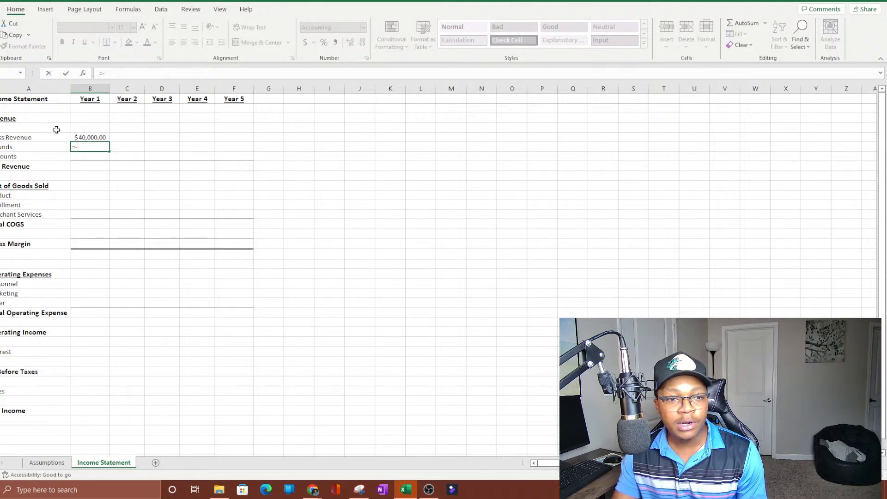
{"action": "left_click", "coordinate": [90, 138]}
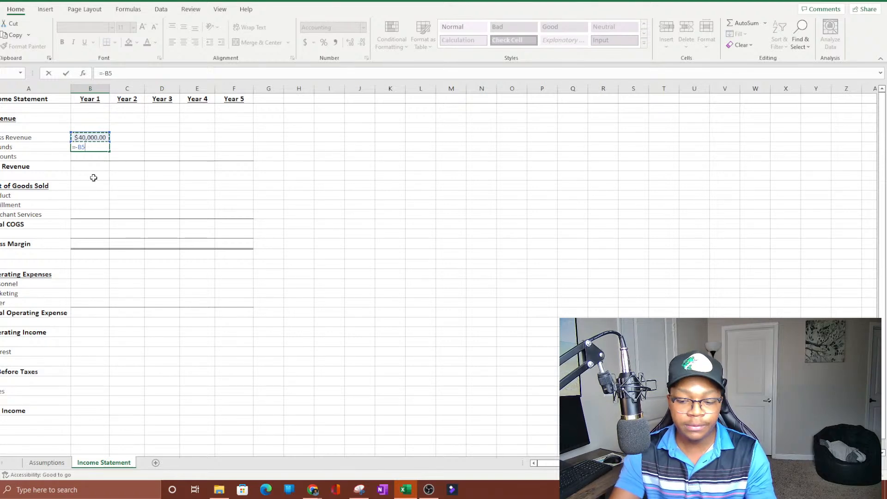
{"action": "left_click", "coordinate": [45, 462]}
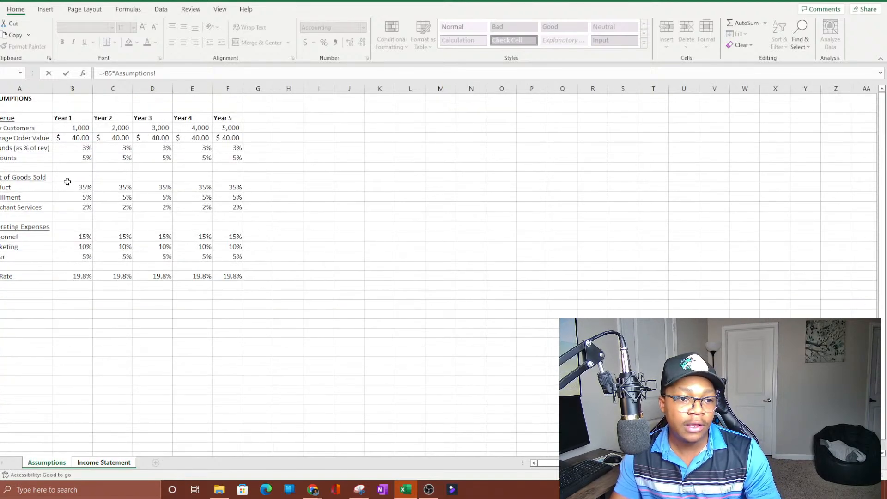
{"action": "left_click", "coordinate": [75, 150]}
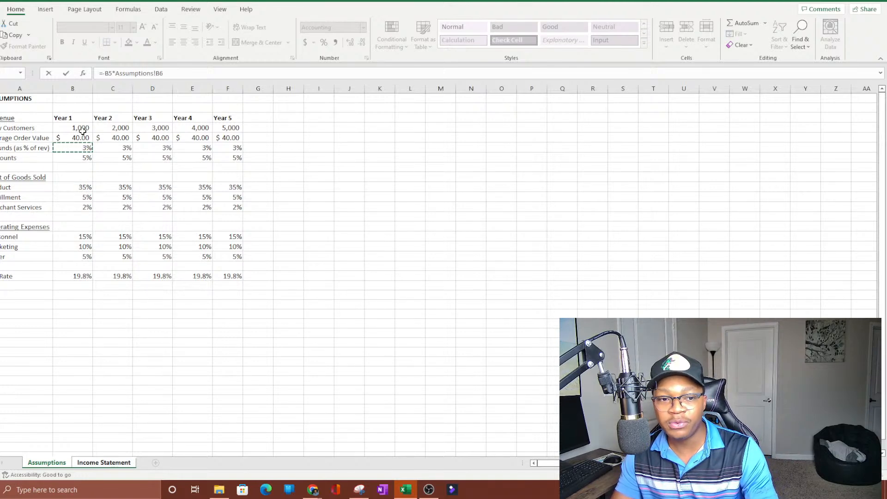
{"action": "key", "text": "Return"}
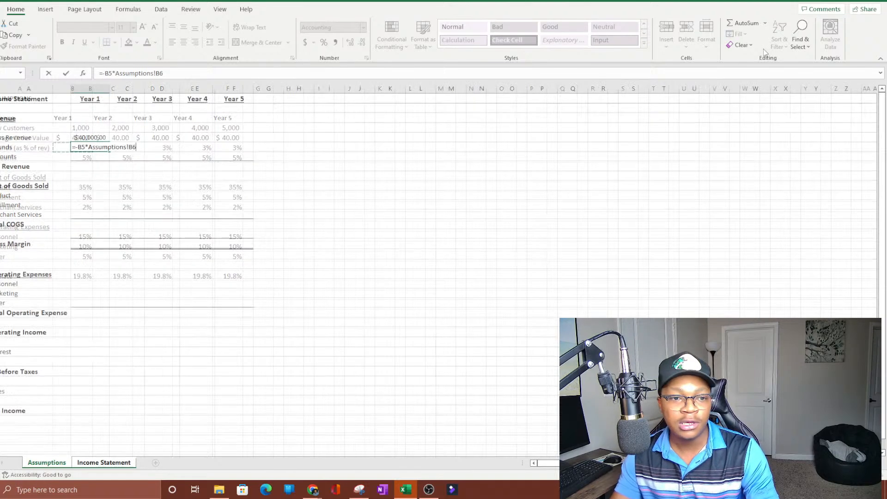
{"action": "left_click", "coordinate": [94, 147]}
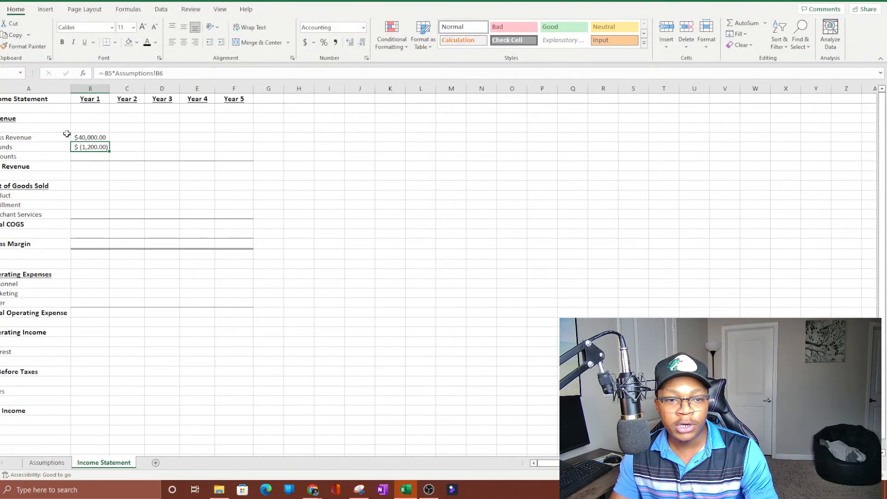
- Try to fill Year 1 Discounts on the Income Statement from the discount assumption with =-Assumptions!B7
{"action": "left_click", "coordinate": [85, 156]}
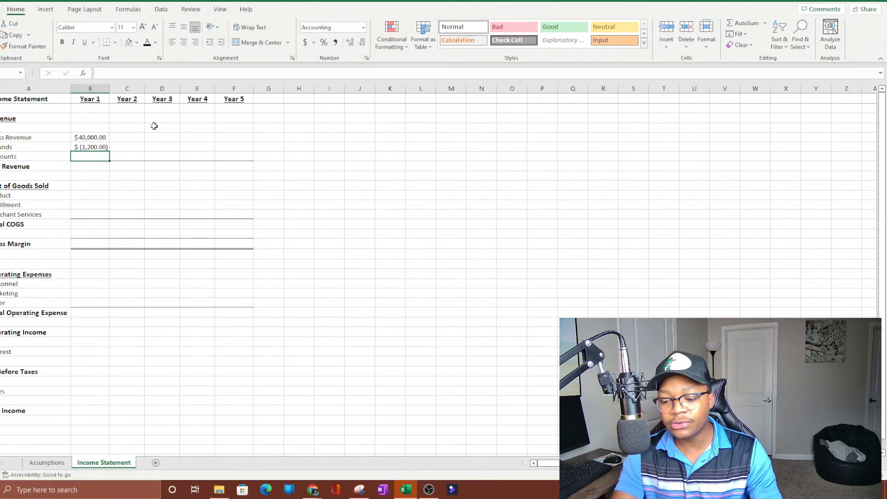
{"action": "type", "text": "=-"}
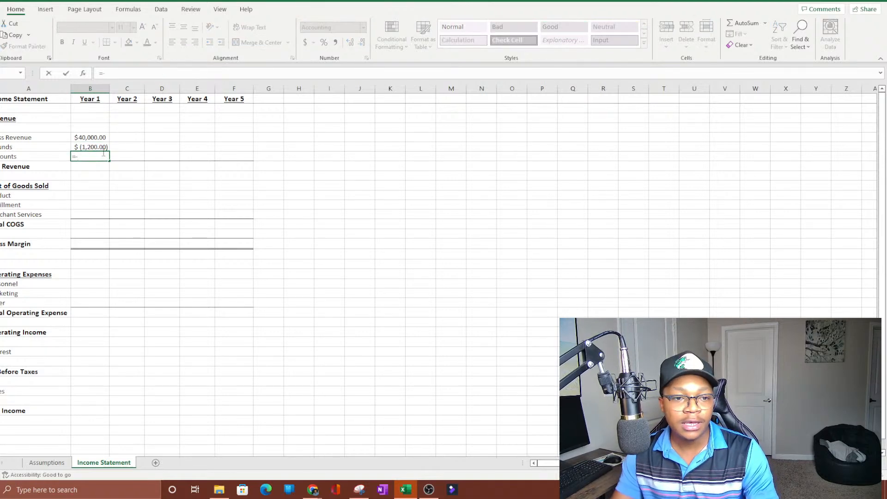
{"action": "left_click", "coordinate": [85, 137]}
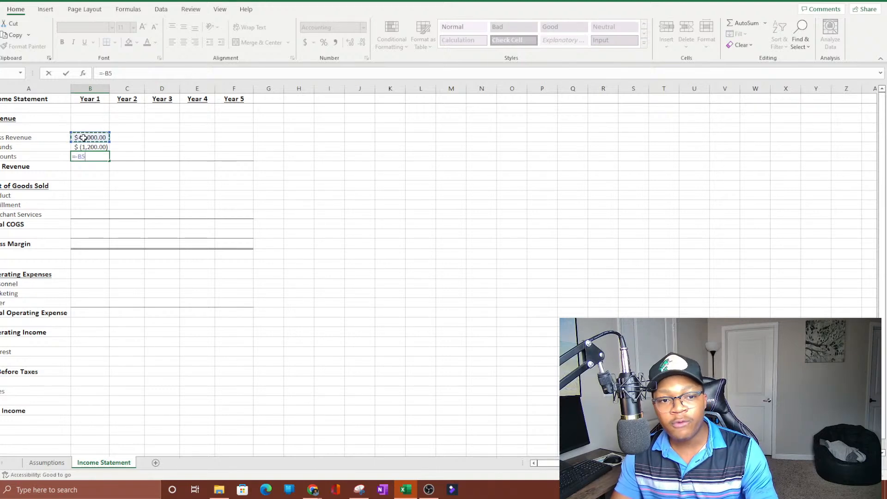
{"action": "left_click", "coordinate": [50, 463]}
{"action": "left_click", "coordinate": [84, 149]}
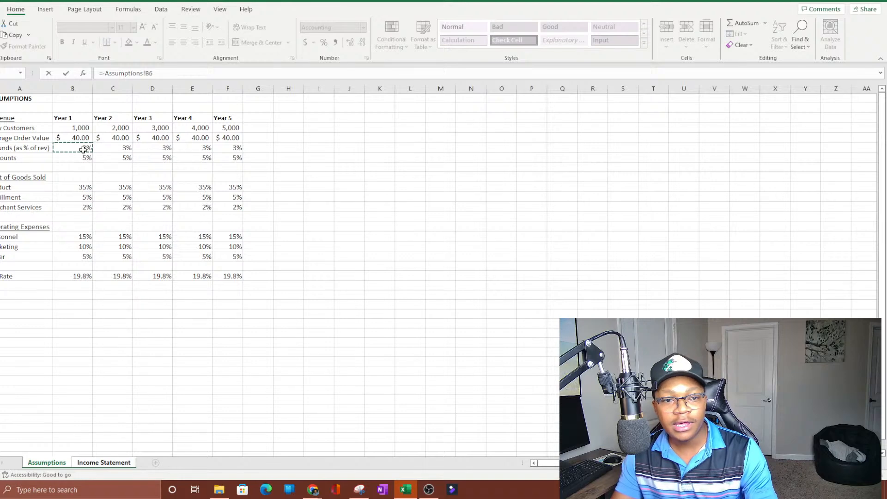
{"action": "left_click", "coordinate": [84, 159]}
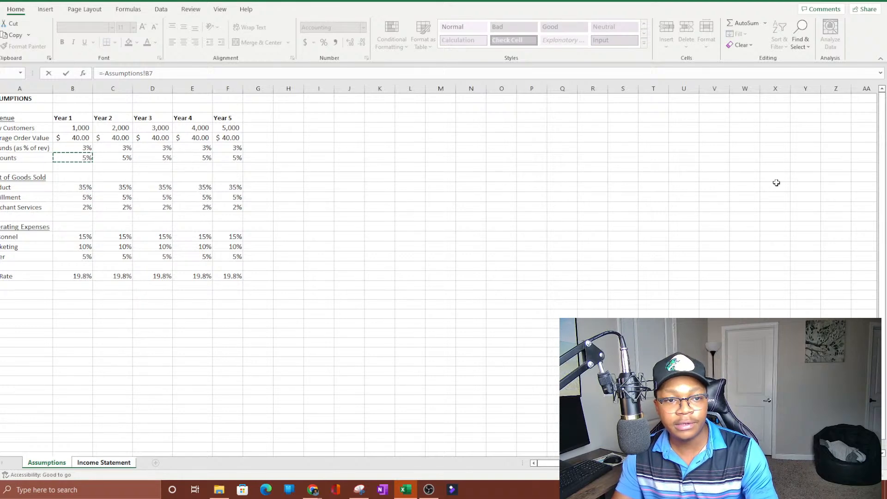
{"action": "key", "text": "Return"}
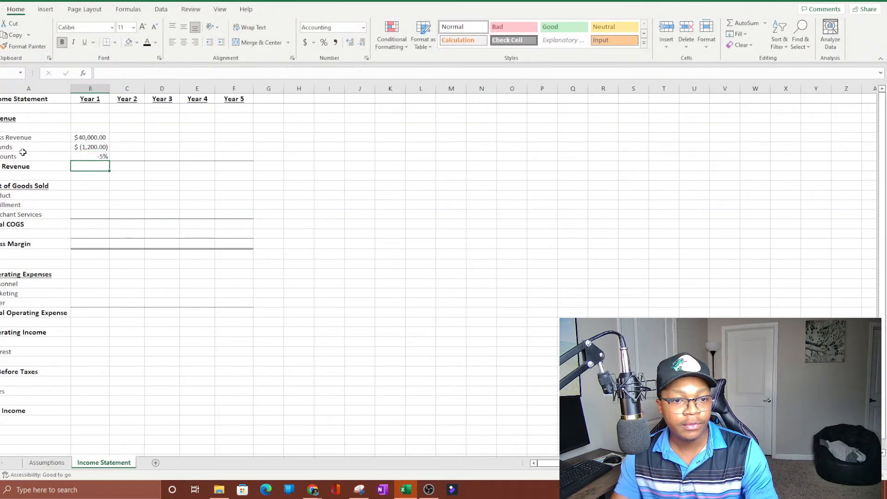
- Calculate Year 1 Discounts on the Income Statement from gross revenue and the discount rate with =B5*Assumptions!B7
{"action": "left_click", "coordinate": [90, 158]}
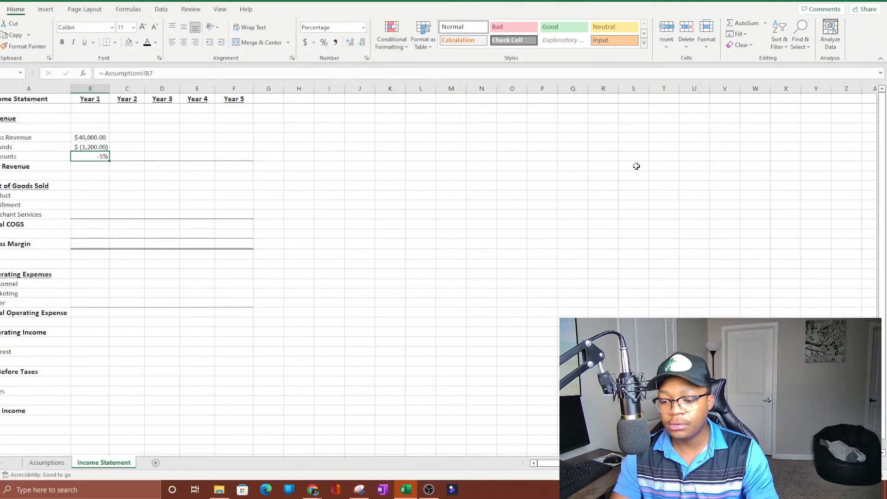
{"action": "type", "text": "="}
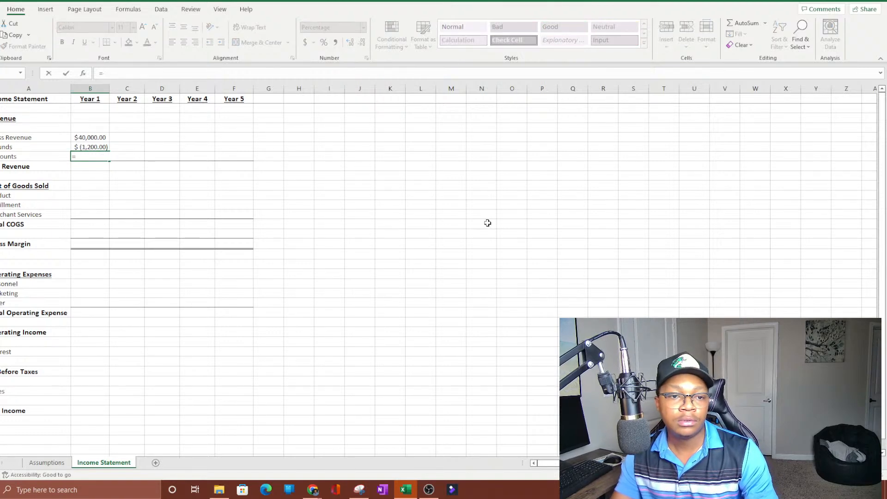
{"action": "left_click", "coordinate": [92, 137]}
{"action": "type", "text": "*"}
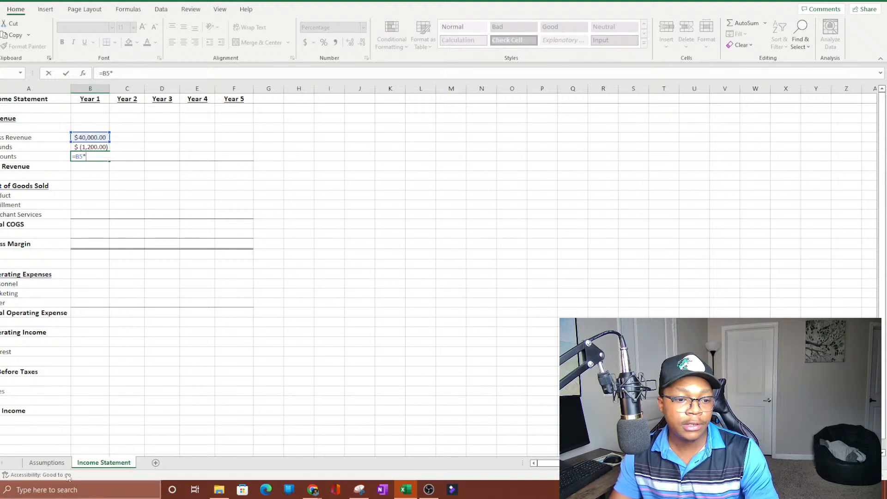
{"action": "left_click", "coordinate": [47, 463]}
{"action": "left_click", "coordinate": [71, 159]}
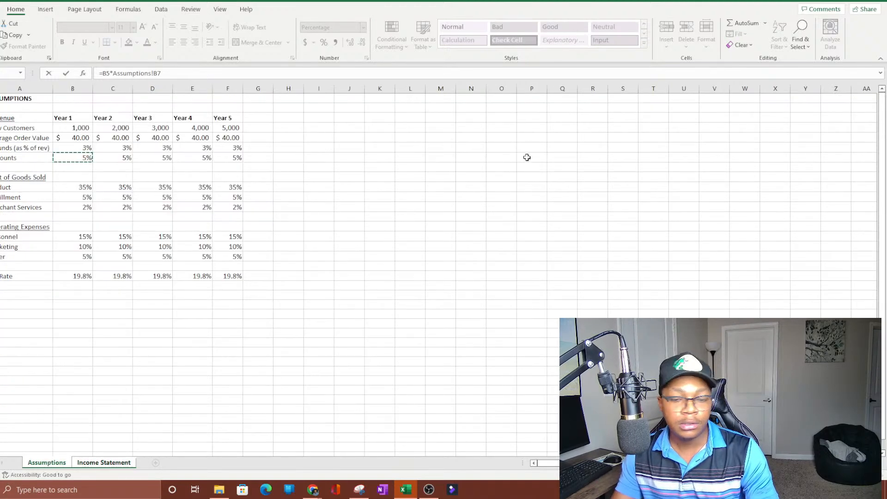
{"action": "key", "text": "Return"}
- Make the Year 1 Discounts formula negative as =-B5*Assumptions!B7 and format the cell in the Accounting dollar format
{"action": "left_click", "coordinate": [76, 156]}
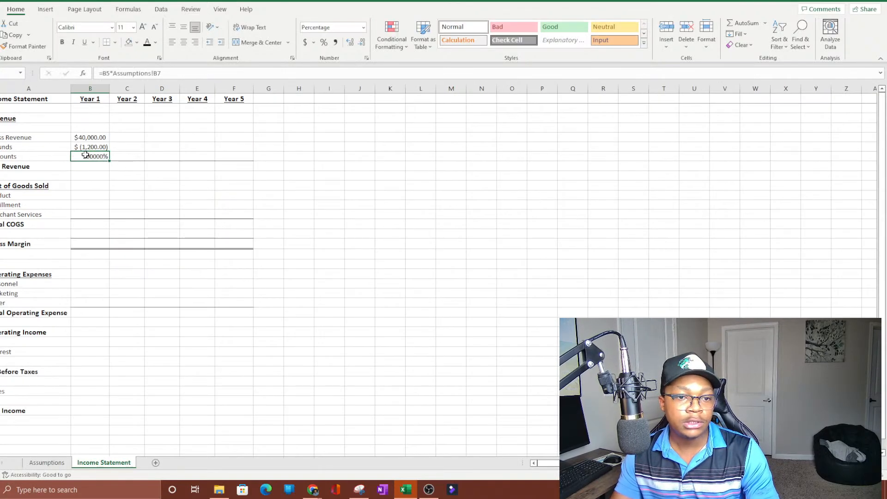
{"action": "left_click", "coordinate": [101, 69]}
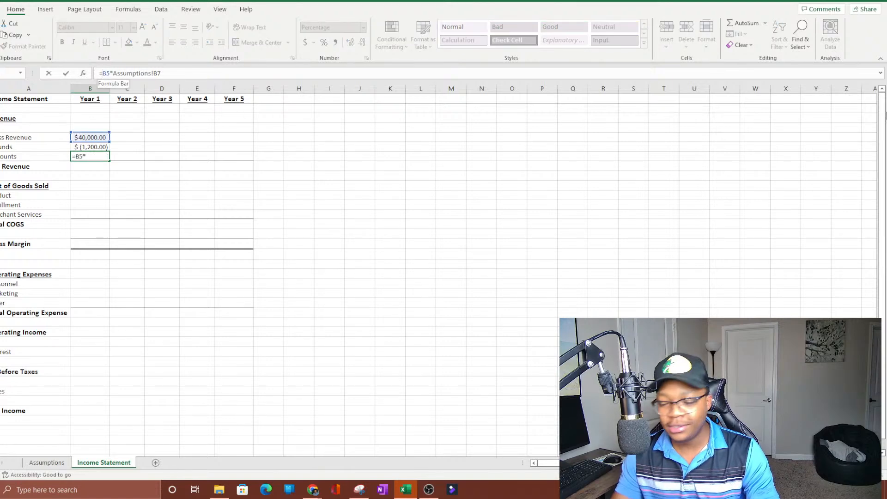
{"action": "type", "text": "-"}
{"action": "key", "text": "Return"}
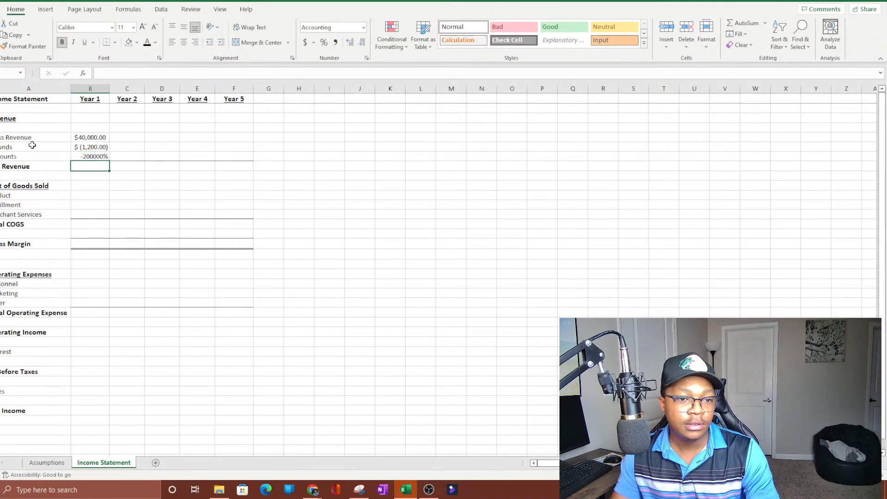
{"action": "left_click", "coordinate": [93, 157]}
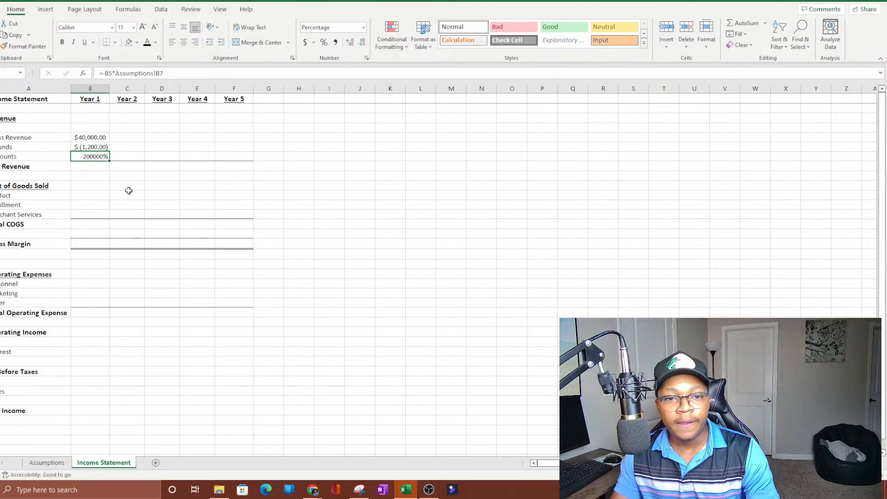
{"action": "left_click", "coordinate": [305, 42]}
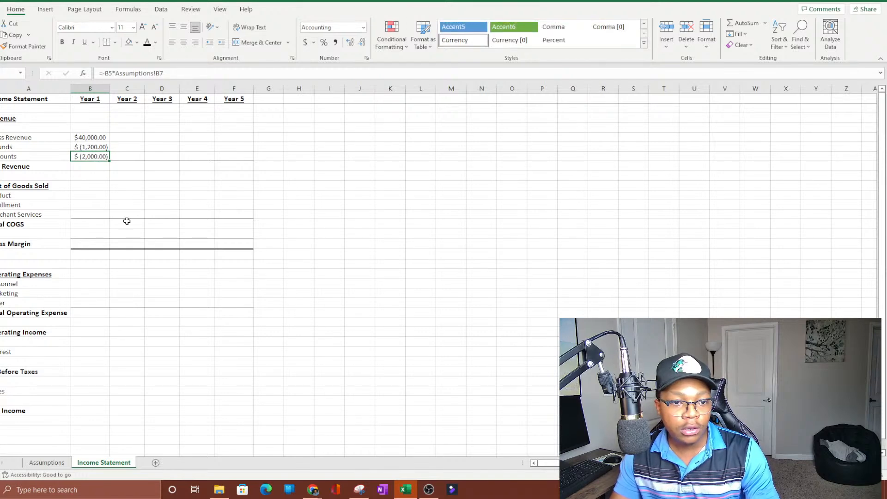
{"action": "left_click", "coordinate": [402, 219]}
{"action": "left_click", "coordinate": [76, 158]}
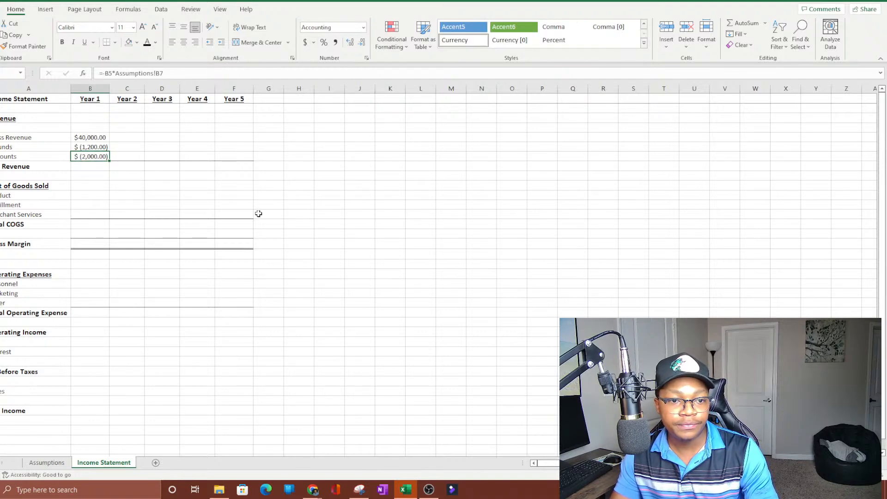
{"action": "left_click_drag", "start_coordinate": [138, 160], "coordinate": [228, 157]}
{"action": "left_click", "coordinate": [418, 234]}
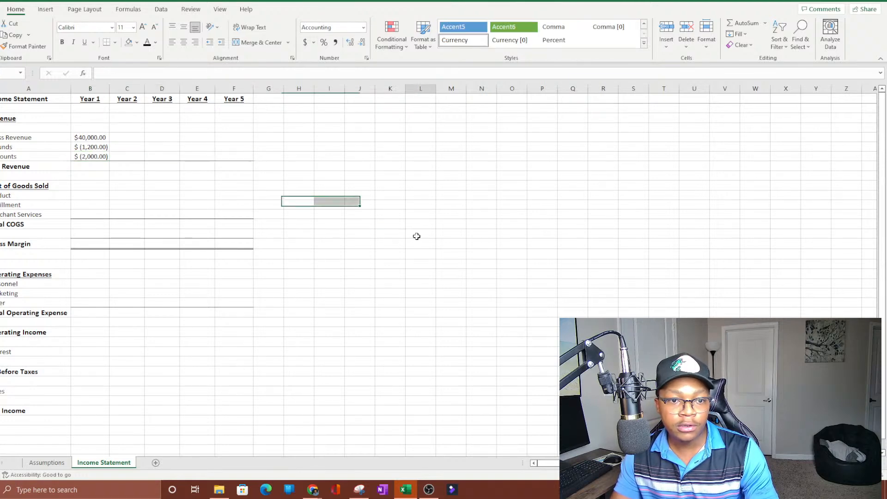
{"action": "left_click", "coordinate": [158, 203]}
{"action": "left_click", "coordinate": [95, 157]}
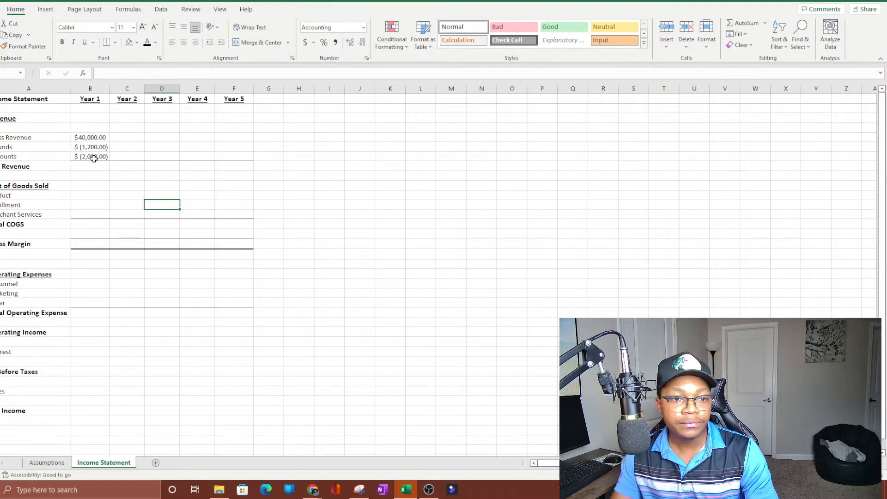
- Recalculate Year 1 gross revenue in empty cell I4 of the Assumptions sheet with =B4*B5 as a cross-check
{"action": "left_click", "coordinate": [46, 462]}
{"action": "left_click", "coordinate": [62, 157]}
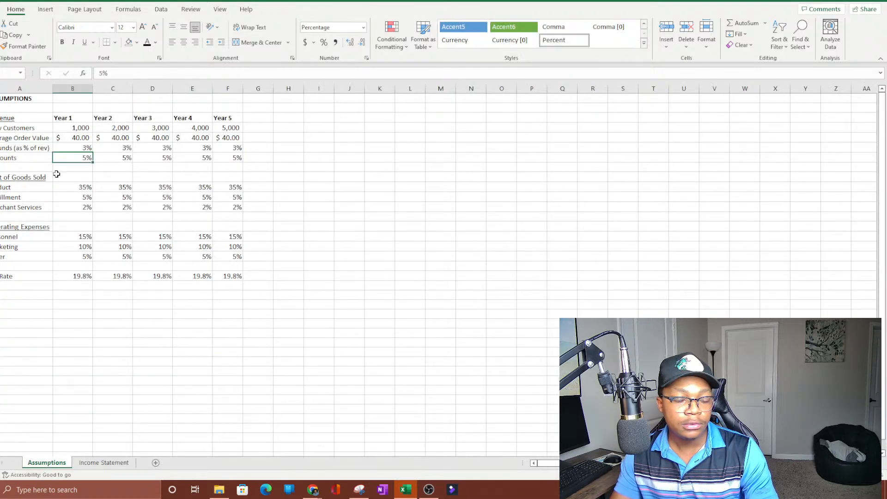
{"action": "left_click", "coordinate": [309, 125]}
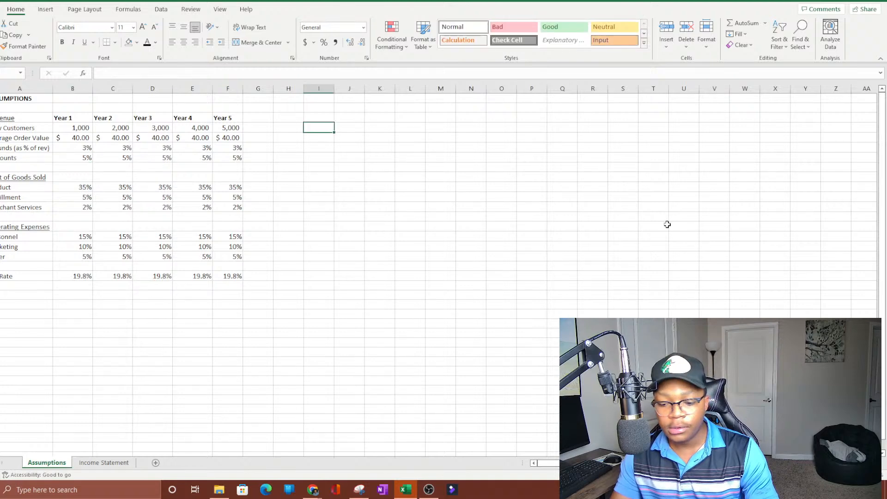
{"action": "type", "text": "="}
{"action": "key", "text": "Left"}
{"action": "key", "text": "Left"}
{"action": "key", "text": "Left"}
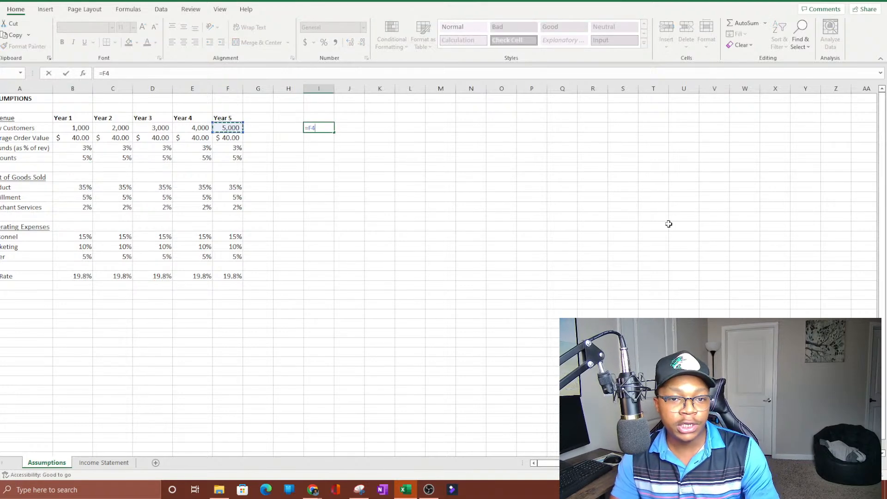
{"action": "key", "text": "Right"}
{"action": "key", "text": "Left"}
{"action": "key", "text": "Left"}
{"action": "key", "text": "Left"}
{"action": "key", "text": "Left"}
{"action": "key", "text": "Left"}
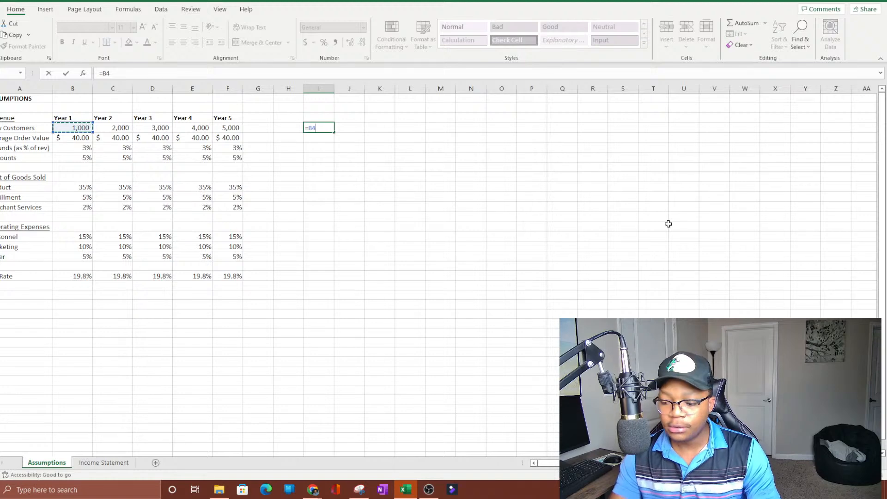
{"action": "type", "text": "*"}
{"action": "key", "text": "Down"}
{"action": "key", "text": "Down"}
{"action": "key", "text": "Down"}
{"action": "key", "text": "Down"}
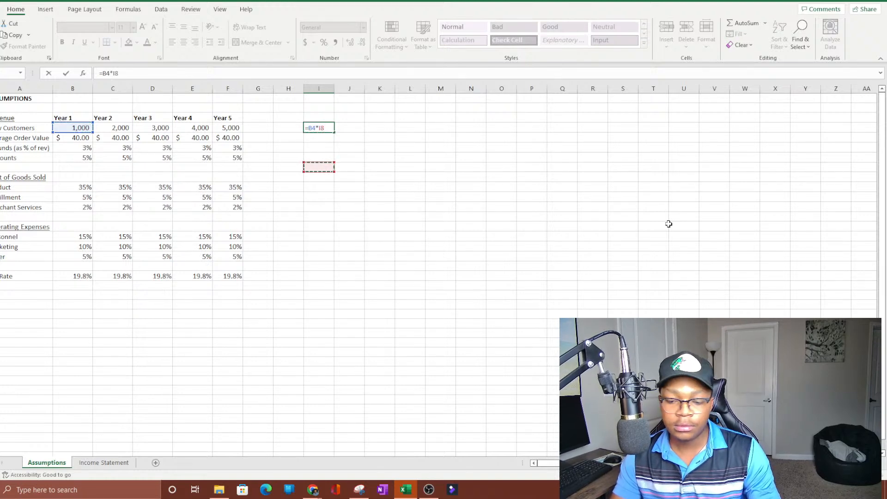
{"action": "key", "text": "ctrl+Left"}
{"action": "key", "text": "Right"}
{"action": "key", "text": "Right"}
{"action": "key", "text": "Up"}
{"action": "key", "text": "Up"}
{"action": "key", "text": "Up"}
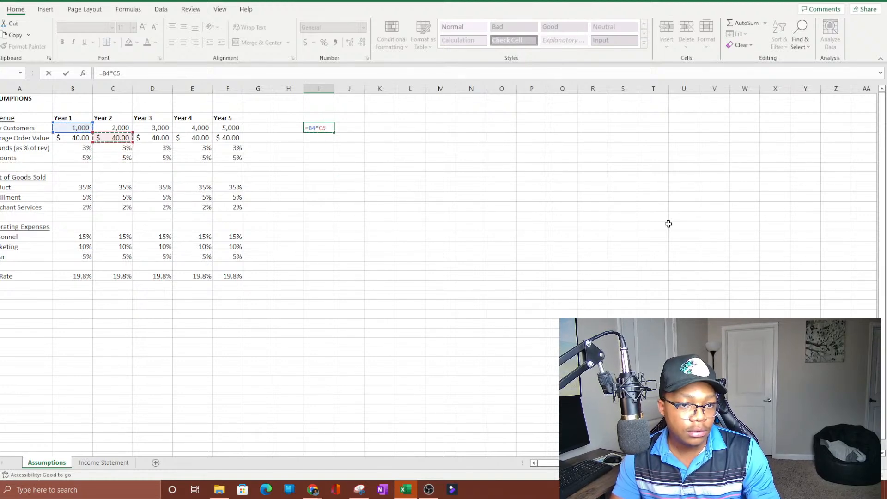
{"action": "key", "text": "Left"}
{"action": "key", "text": "shift+Return"}
{"action": "key", "text": "Down"}
{"action": "key", "text": "Down"}
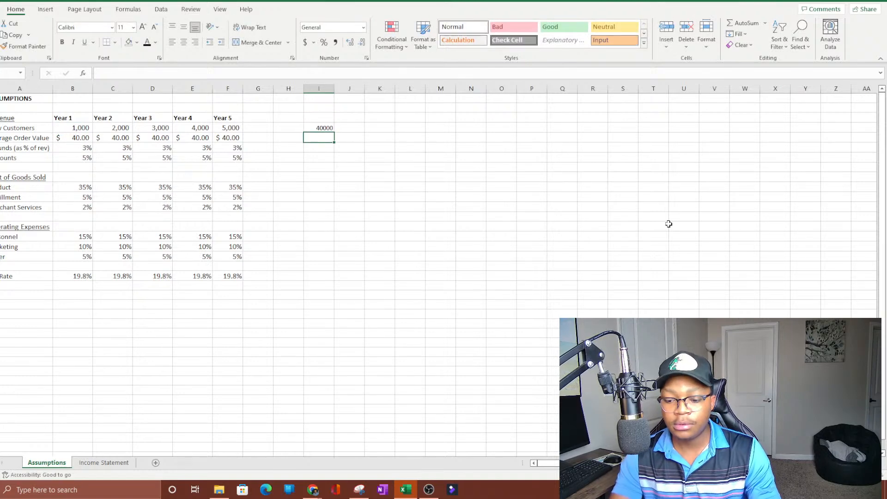
- Cross-check the Year 1 discounts in cell I5 of the Assumptions sheet with =I4*B7
{"action": "type", "text": "="}
{"action": "key", "text": "Up"}
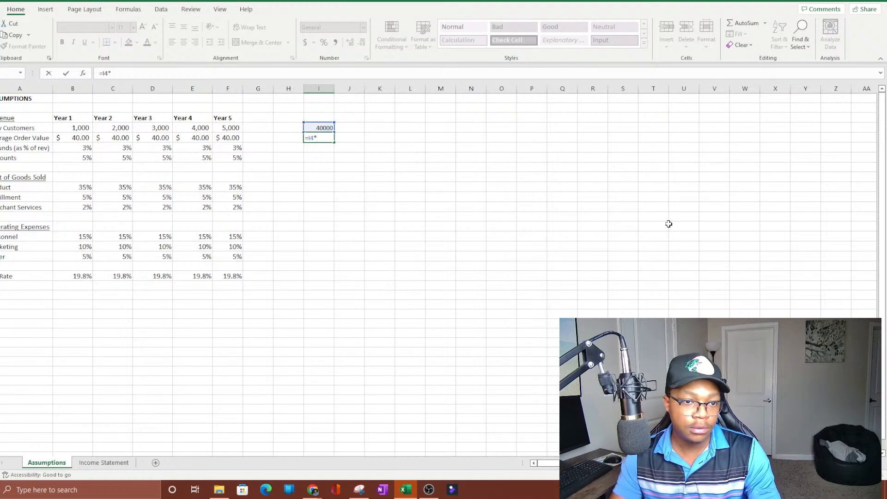
{"action": "type", "text": "*"}
{"action": "key", "text": "ctrl+Down"}
{"action": "key", "text": "ctrl+Up"}
{"action": "key", "text": "ctrl+Up"}
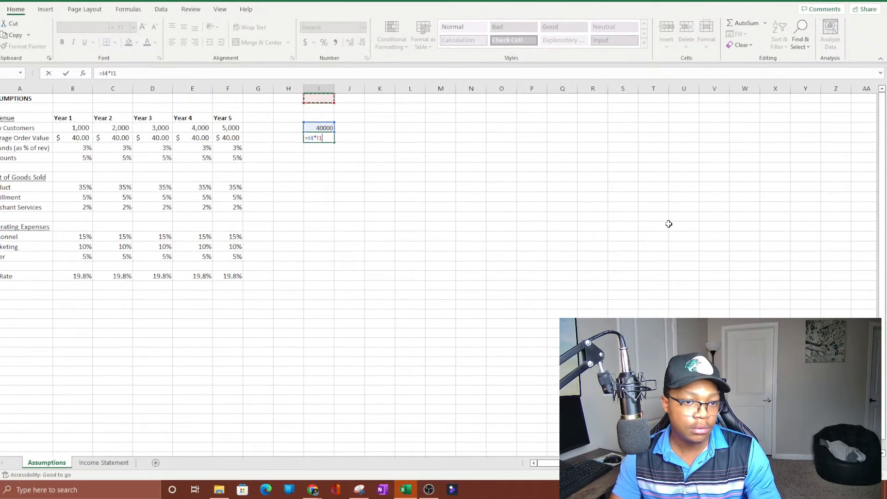
{"action": "key", "text": "Left"}
{"action": "key", "text": "Left"}
{"action": "key", "text": "Left"}
{"action": "key", "text": "Left"}
{"action": "key", "text": "Left"}
{"action": "key", "text": "Down"}
{"action": "key", "text": "Down"}
{"action": "key", "text": "Down"}
{"action": "key", "text": "Down"}
{"action": "key", "text": "Down"}
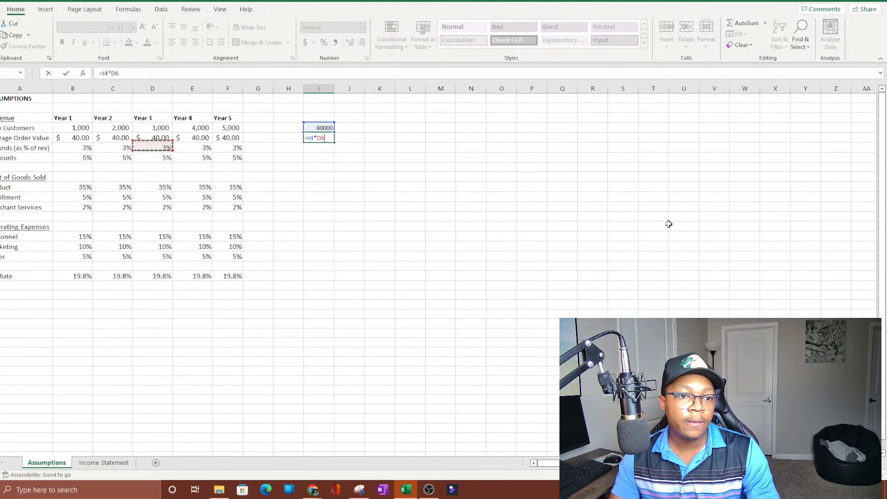
{"action": "key", "text": "Left"}
{"action": "key", "text": "Left"}
{"action": "key", "text": "Down"}
{"action": "key", "text": "Return"}
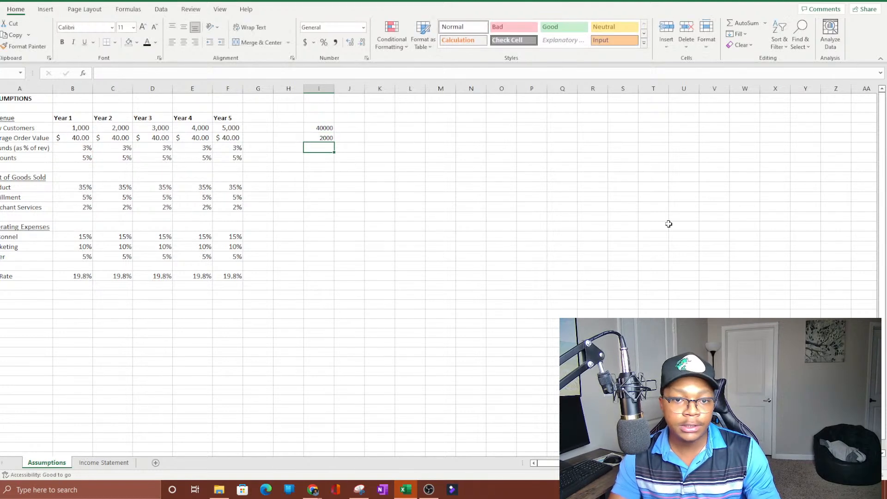
- Clear the cross-check calculations from I4 and I5 and return to the Income Statement sheet
{"action": "left_click_drag", "start_coordinate": [312, 118], "coordinate": [357, 173]}
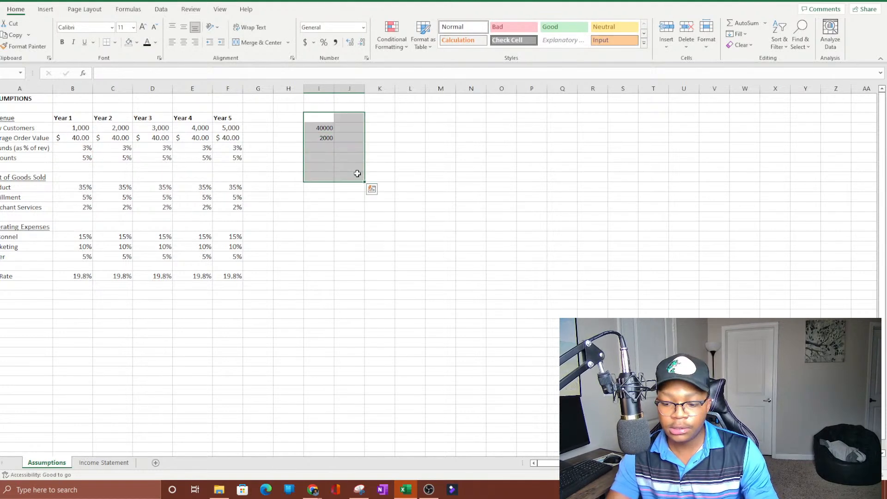
{"action": "key", "text": "Delete"}
{"action": "left_click", "coordinate": [103, 463]}
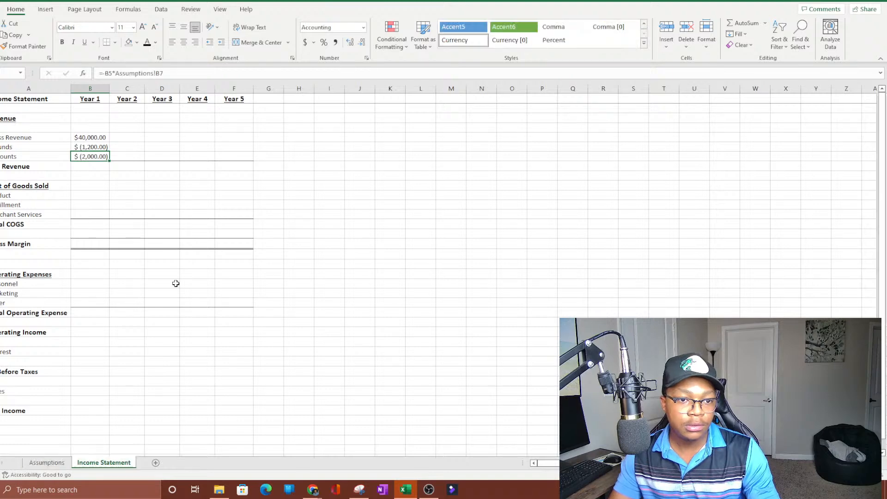
- Copy the Year 1 Gross Revenue formula across to Years 2 through 5 on the Income Statement
{"action": "left_click", "coordinate": [159, 164]}
{"action": "left_click", "coordinate": [77, 163]}
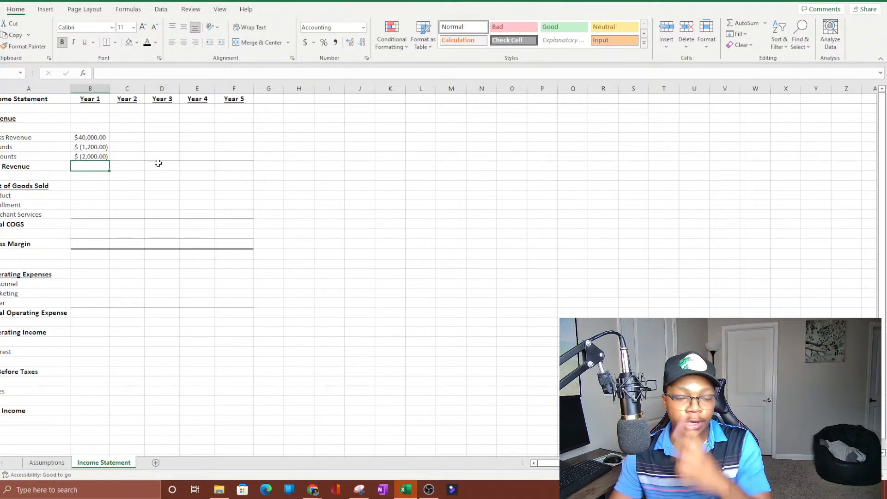
{"action": "left_click", "coordinate": [108, 137]}
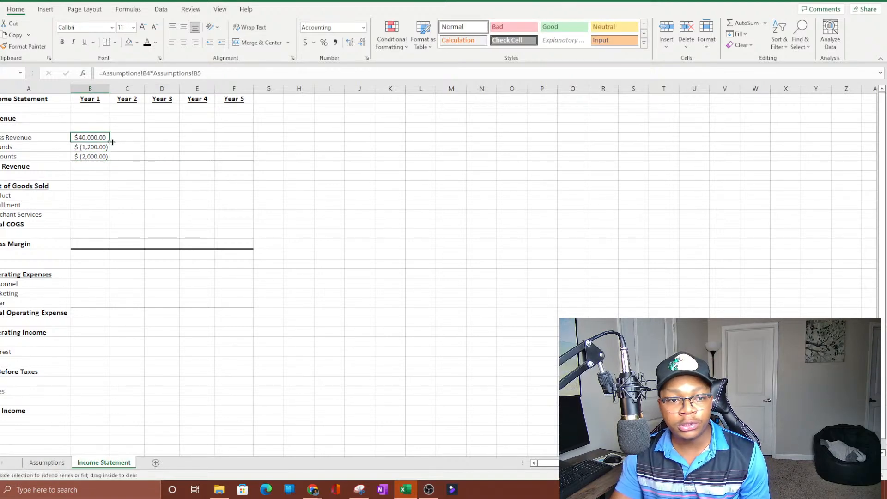
{"action": "left_click_drag", "start_coordinate": [109, 143], "coordinate": [245, 149]}
{"action": "left_click", "coordinate": [163, 158]}
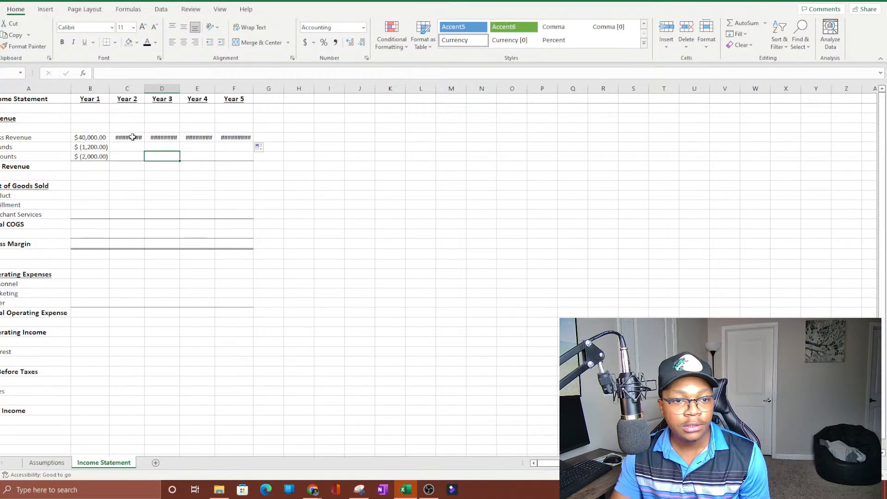
- Auto-fit the widths of the Year 1 to Year 5 columns so the gross revenue amounts fit
{"action": "left_click", "coordinate": [130, 137]}
{"action": "left_click_drag", "start_coordinate": [92, 89], "coordinate": [271, 96]}
{"action": "double_click", "coordinate": [255, 89]}
{"action": "left_click", "coordinate": [213, 185]}
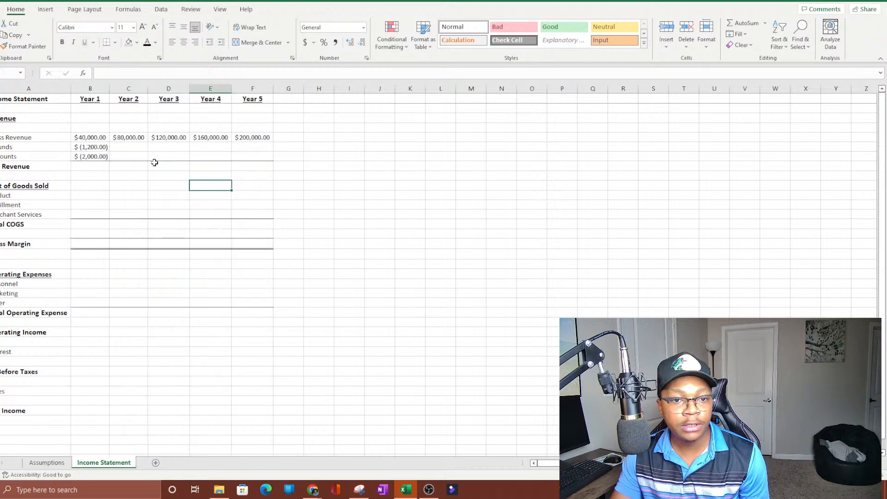
- Copy the Year 1 refunds and discounts formulas across to Years 2 through 5 on the Income Statement
{"action": "left_click", "coordinate": [87, 148]}
{"action": "left_click_drag", "start_coordinate": [111, 150], "coordinate": [254, 157]}
{"action": "left_click", "coordinate": [98, 155]}
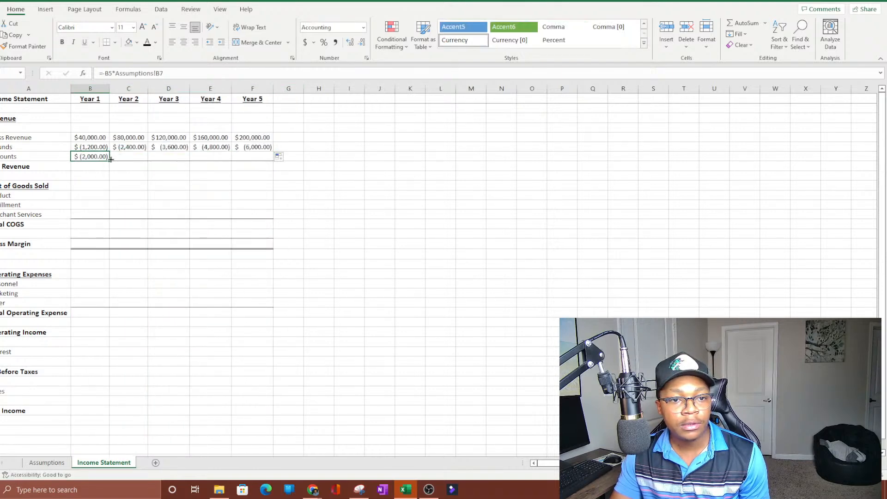
{"action": "left_click_drag", "start_coordinate": [109, 160], "coordinate": [264, 171]}
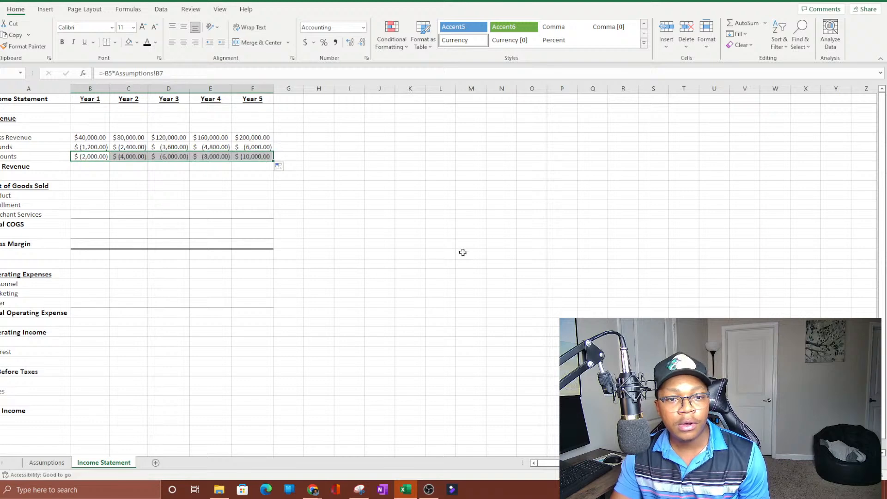
{"action": "left_click", "coordinate": [464, 234]}
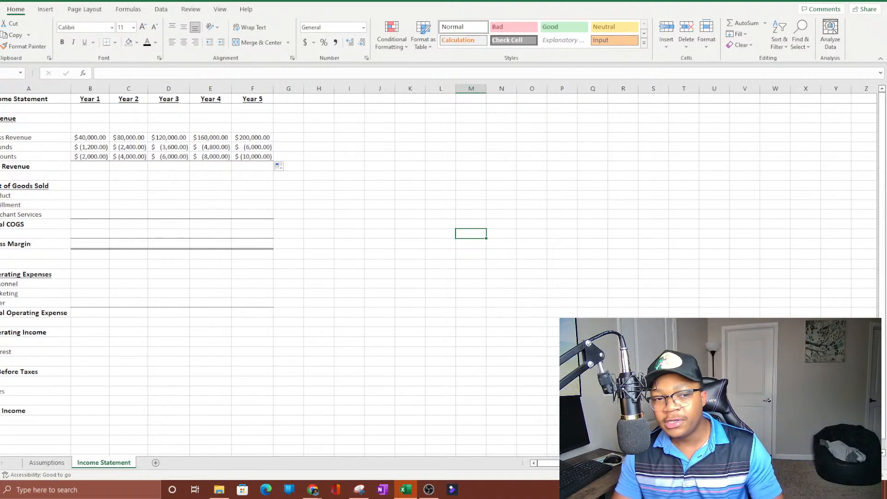
- Total the Year 1 gross revenue, refunds and discounts in the Net Revenue cell B8 with =SUM(B5:B7)
{"action": "left_click", "coordinate": [95, 171]}
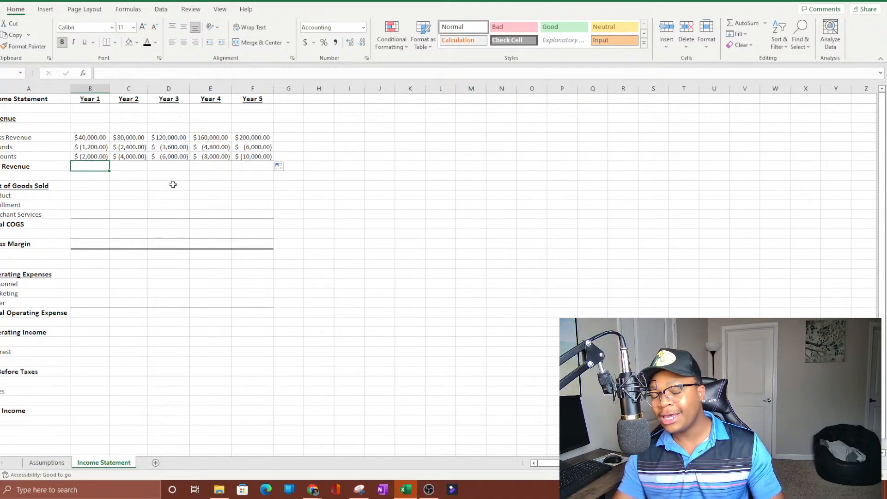
{"action": "left_click", "coordinate": [95, 141]}
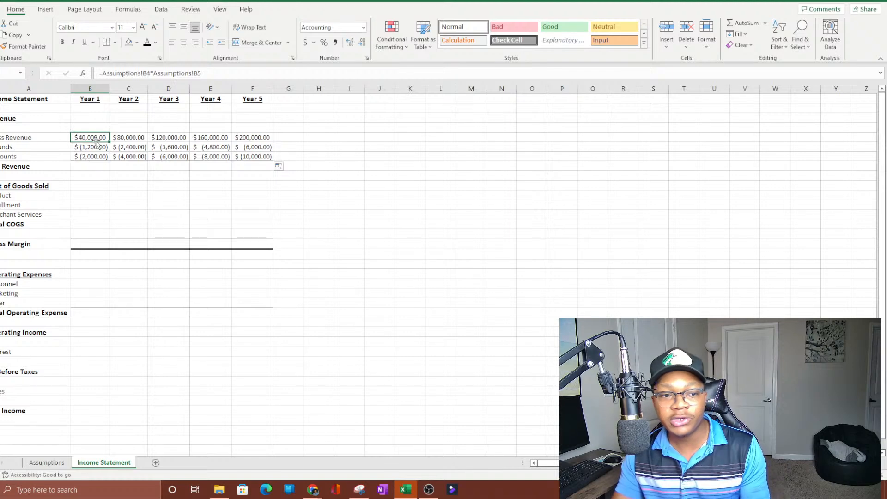
{"action": "left_click", "coordinate": [83, 165]}
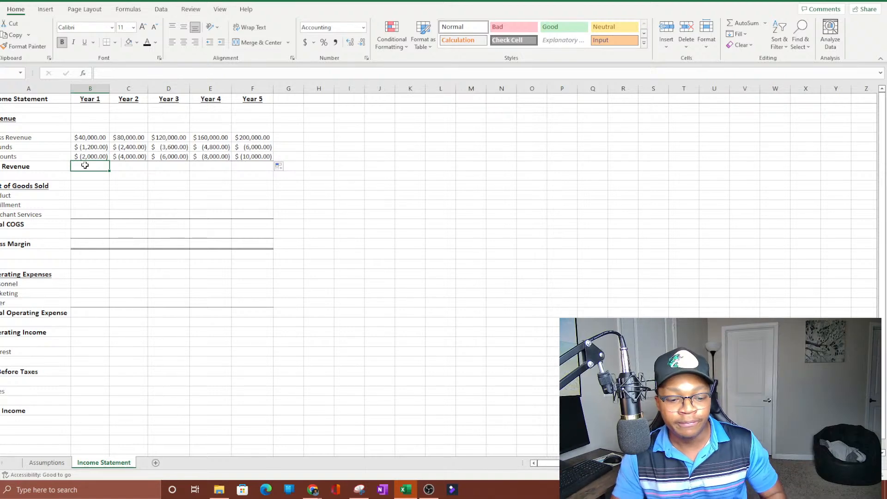
{"action": "key", "text": "alt+equal"}
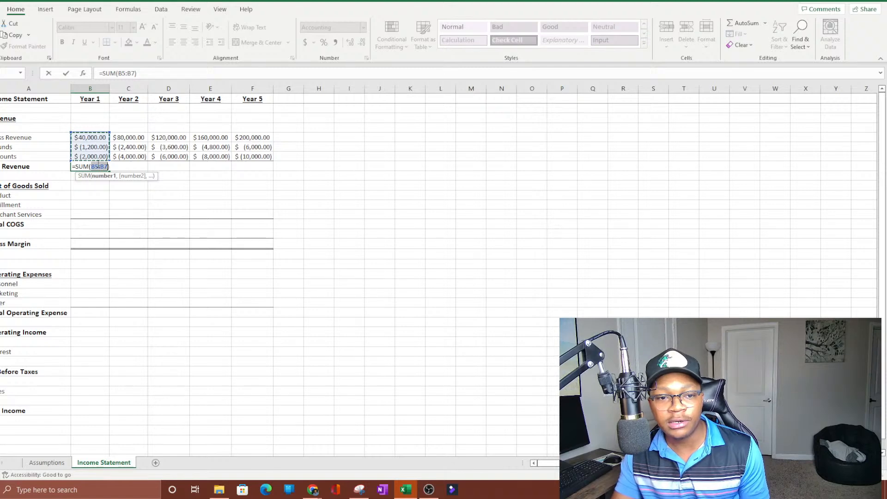
{"action": "key", "text": "Return"}
- Copy the Year 1 Net Revenue formula across to Years 2 through 5
{"action": "left_click", "coordinate": [93, 168]}
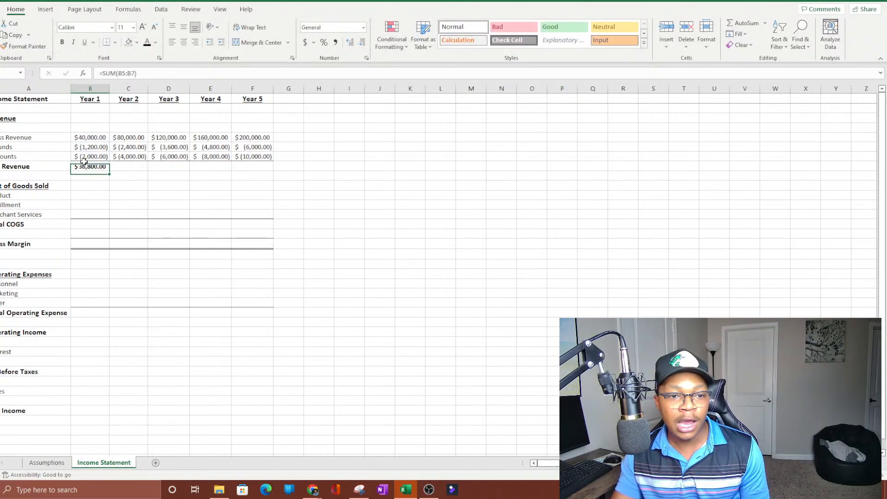
{"action": "left_click_drag", "start_coordinate": [108, 171], "coordinate": [273, 171]}
{"action": "left_click", "coordinate": [157, 204]}
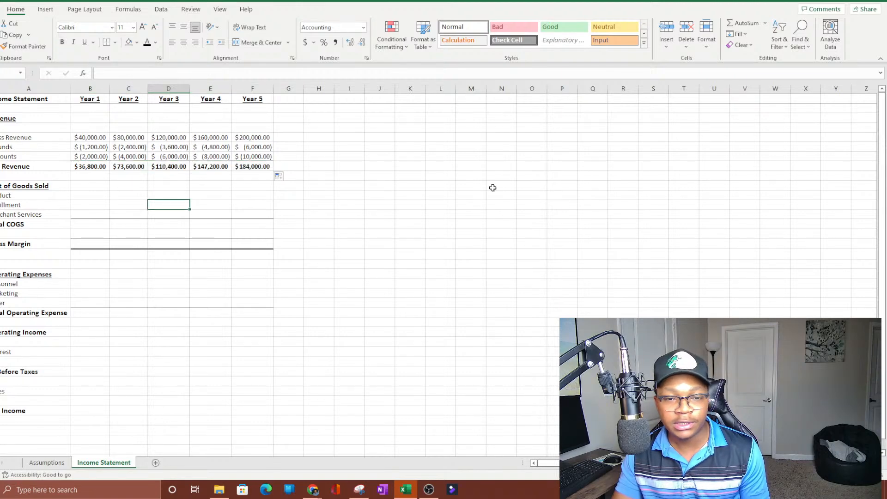
- Review the Net Revenue formulas for Years 1, 2, 3 and 5, and select the Year 1 Product cell under Cost of Goods Sold
{"action": "left_click", "coordinate": [97, 165]}
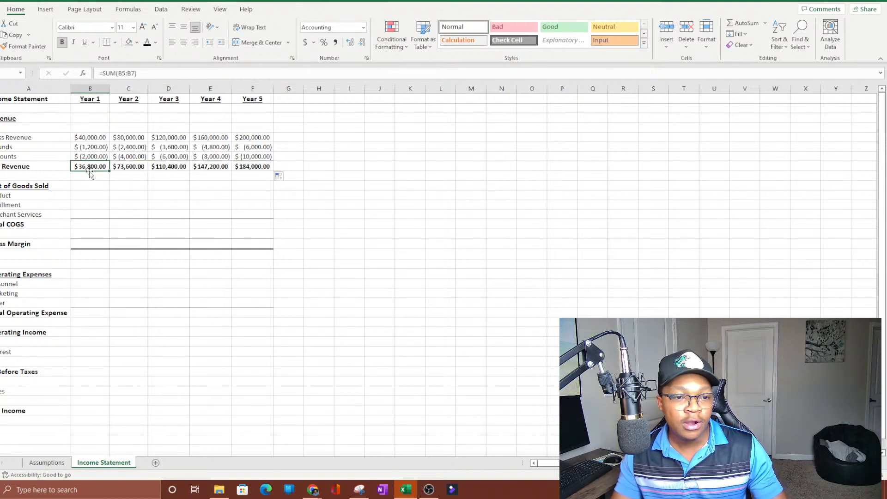
{"action": "left_click", "coordinate": [127, 167]}
{"action": "left_click", "coordinate": [172, 166]}
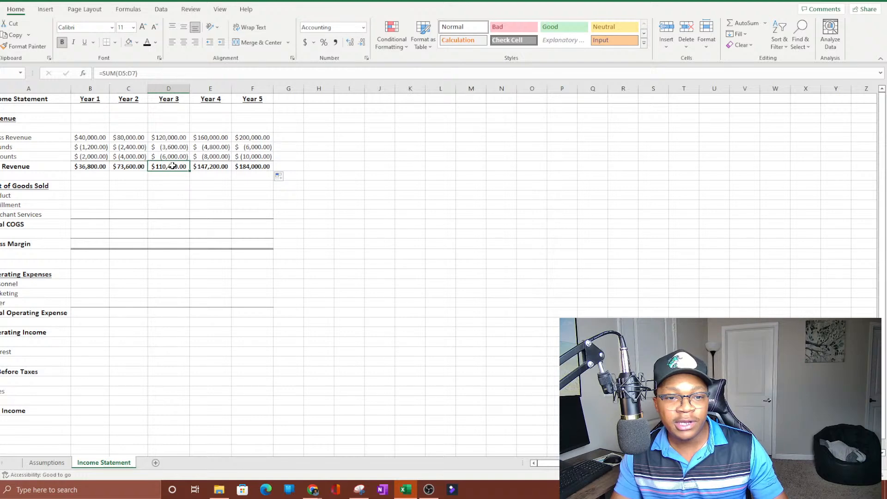
{"action": "left_click", "coordinate": [249, 168]}
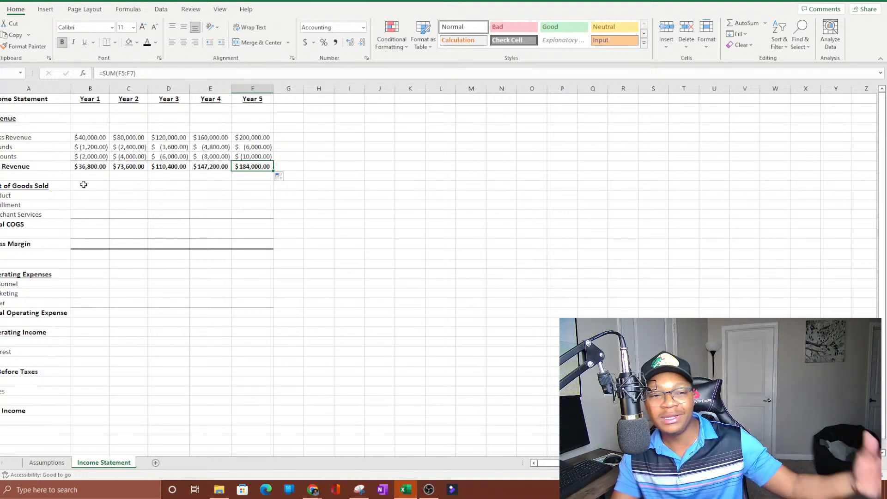
{"action": "left_click", "coordinate": [91, 167]}
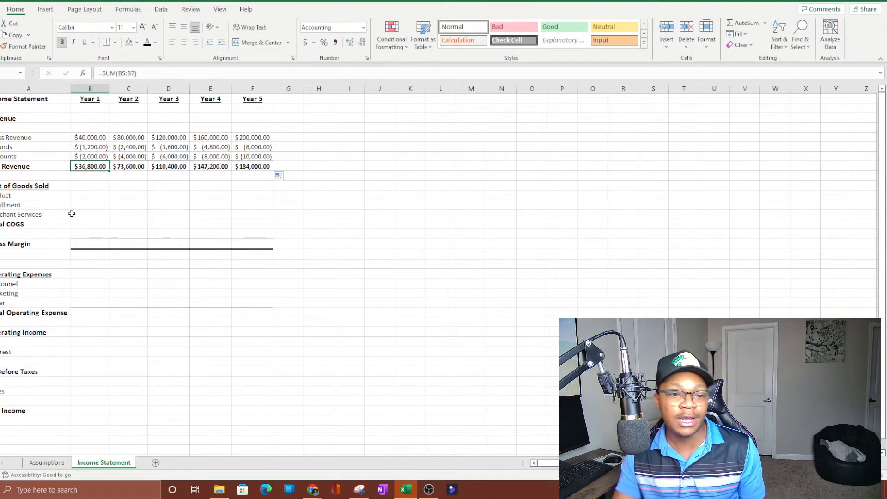
{"action": "left_click", "coordinate": [88, 195]}
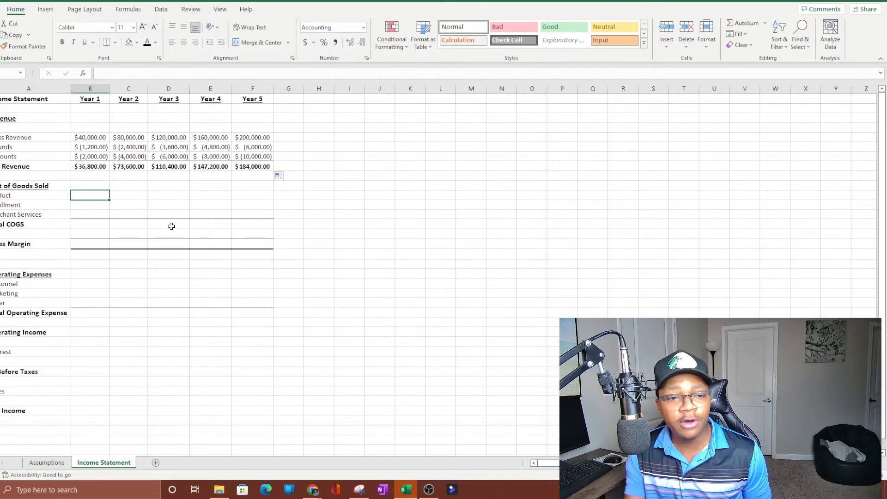
- Calculate Year 1 Product cost on the Income Statement sheet with =B$8*Assumptions!B10, after checking its percentage on the Assumptions sheet
{"action": "left_click", "coordinate": [46, 462]}
{"action": "left_click", "coordinate": [82, 185]}
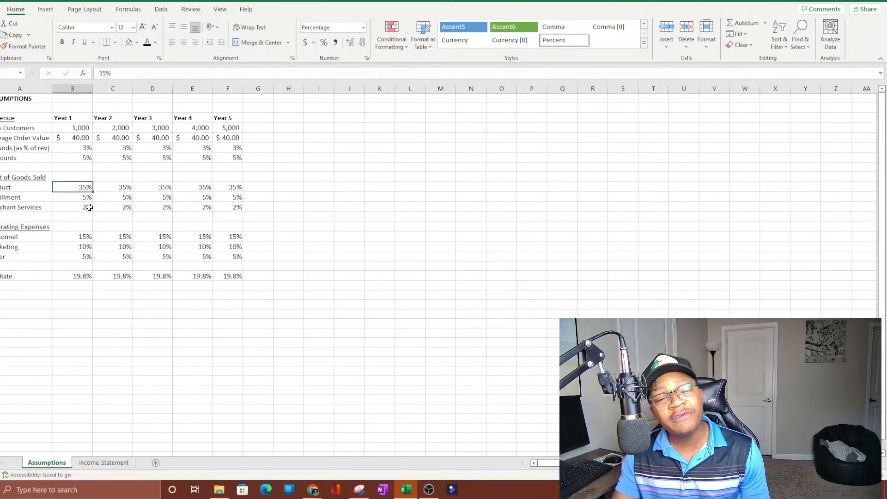
{"action": "left_click", "coordinate": [104, 463]}
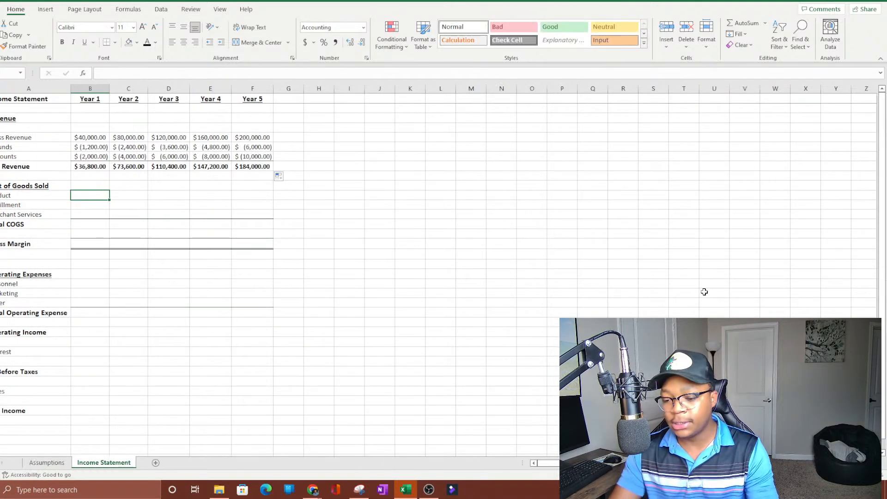
{"action": "type", "text": "="}
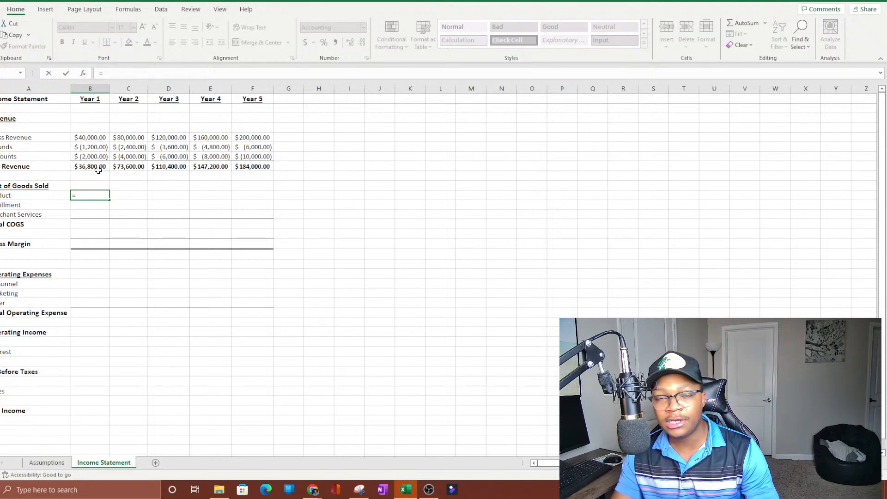
{"action": "left_click", "coordinate": [77, 169]}
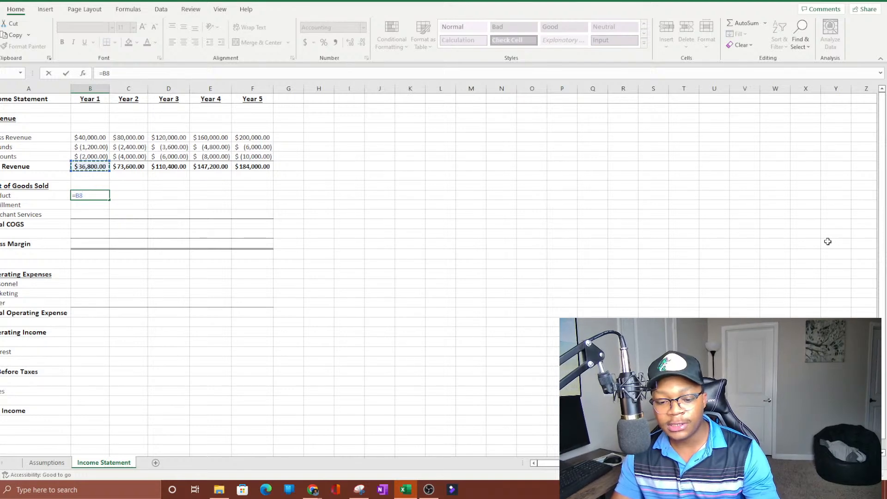
{"action": "key", "text": "F4"}
{"action": "key", "text": "F4"}
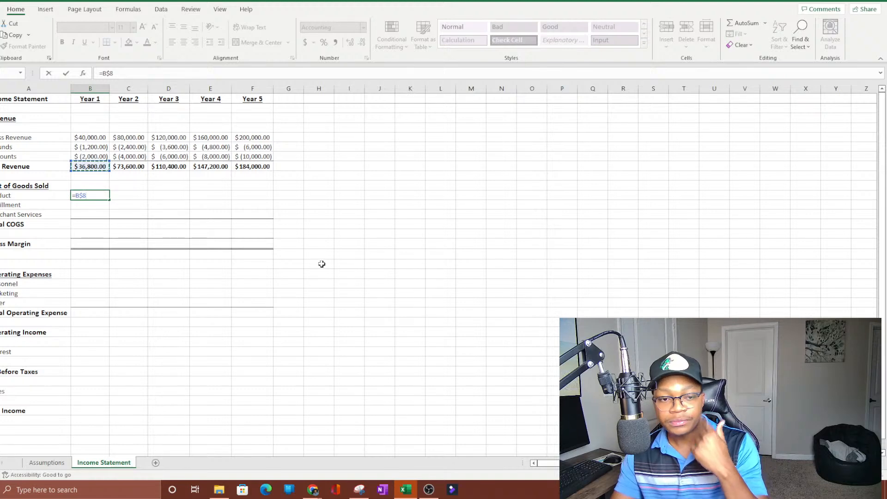
{"action": "type", "text": "*"}
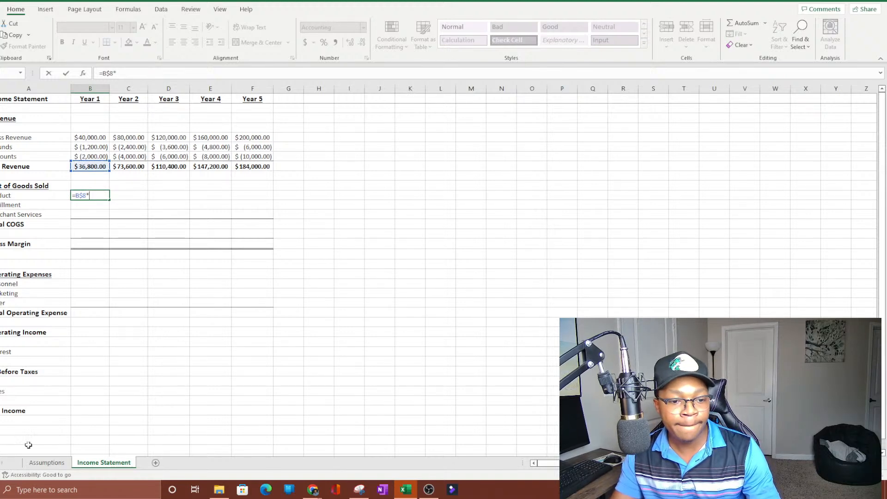
{"action": "left_click", "coordinate": [46, 462]}
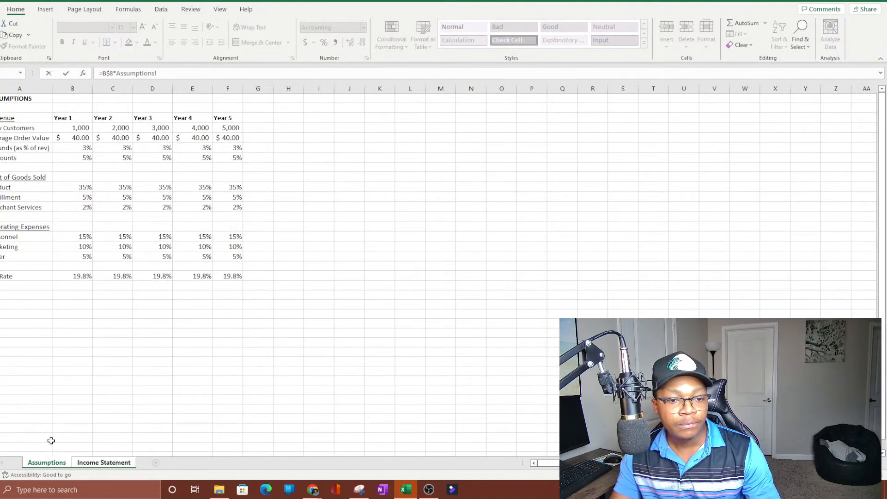
{"action": "left_click", "coordinate": [76, 186]}
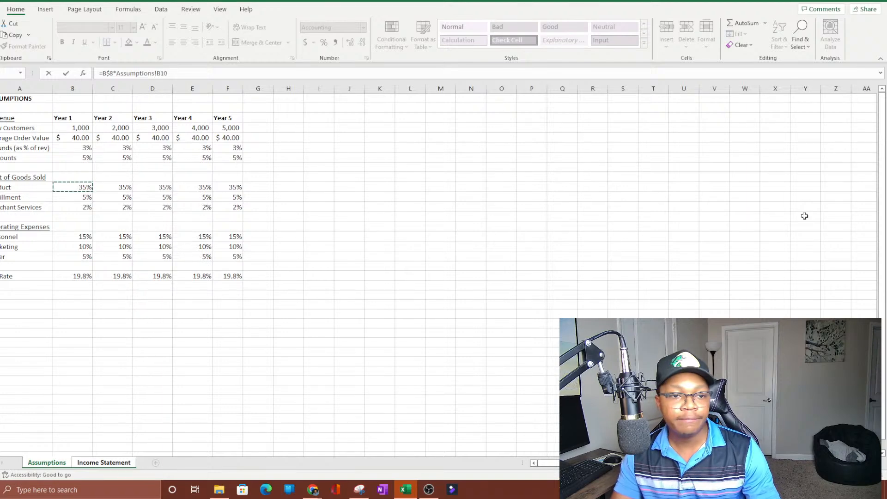
{"action": "key", "text": "Return"}
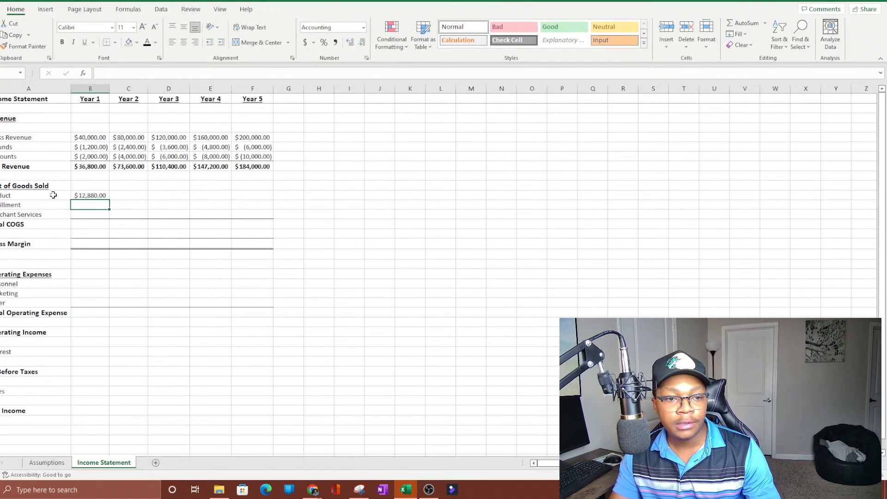
- Fill the Year 1 Product cost formula across Years 2 to 5
{"action": "left_click", "coordinate": [86, 196]}
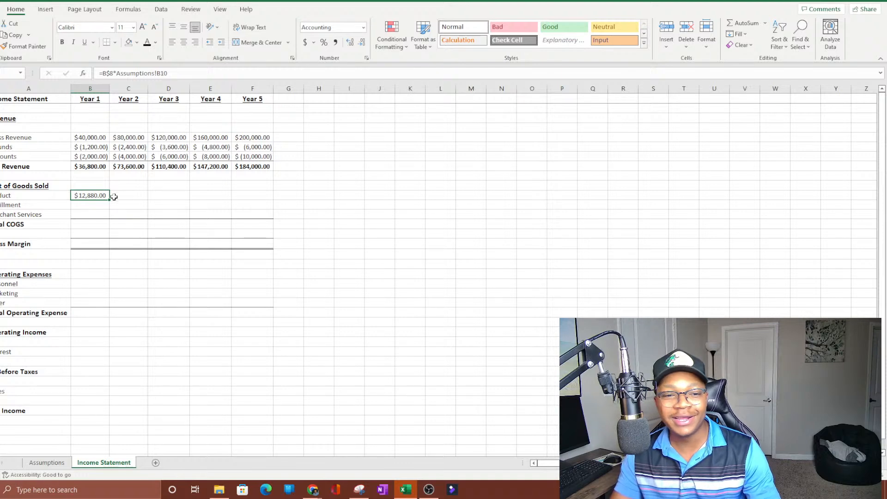
{"action": "left_click_drag", "start_coordinate": [108, 201], "coordinate": [264, 204]}
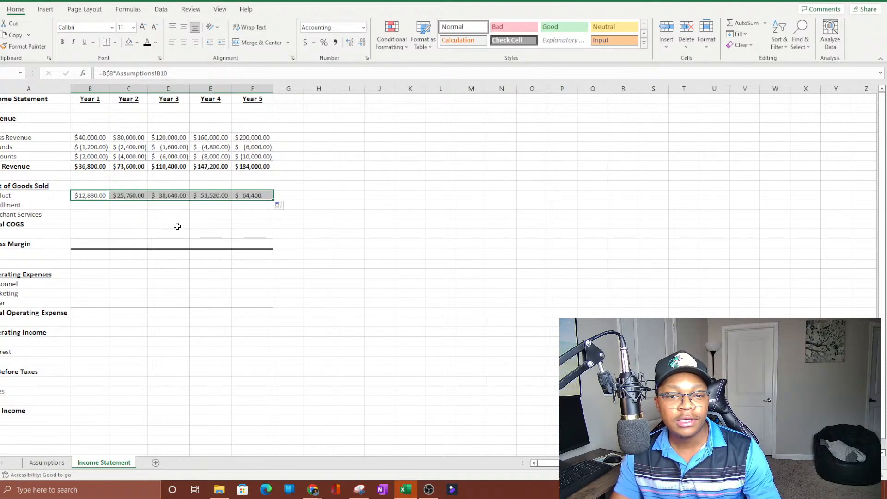
{"action": "left_click", "coordinate": [85, 204]}
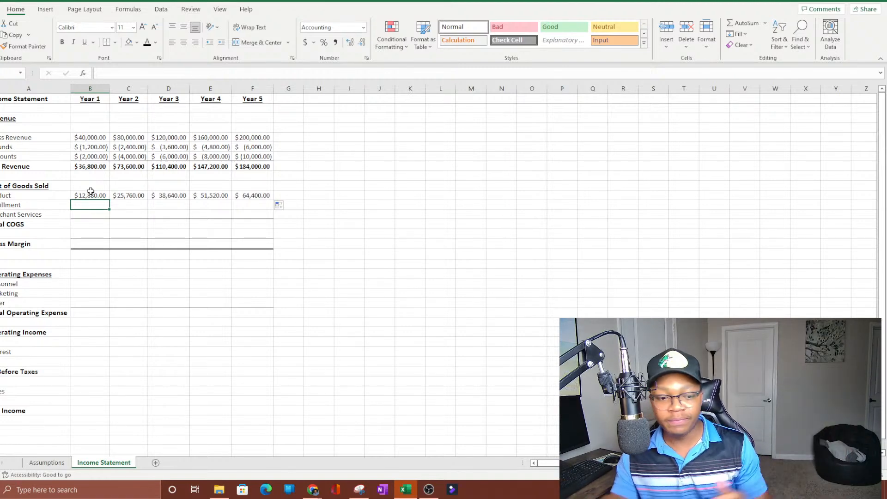
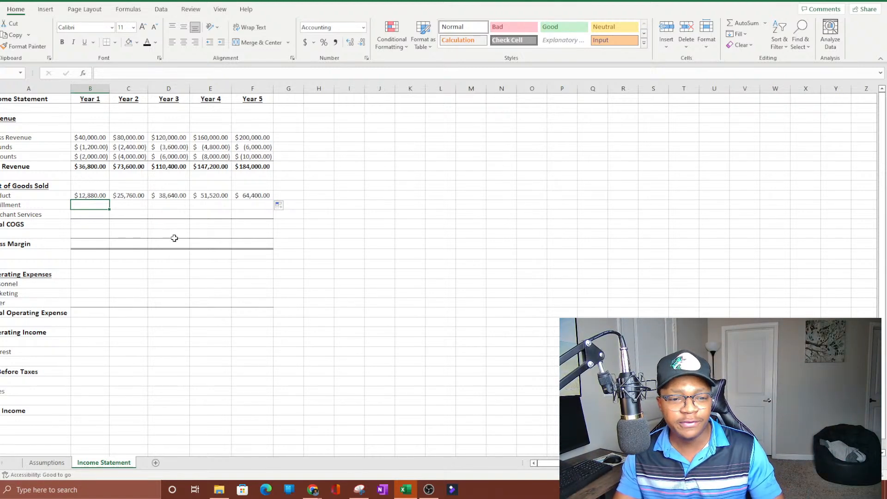
{"action": "left_click", "coordinate": [114, 224]}
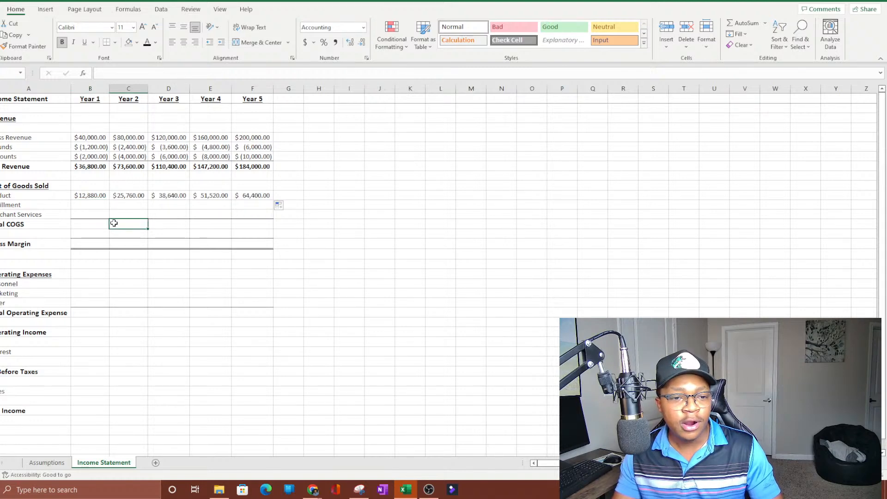
{"action": "left_click_drag", "start_coordinate": [93, 196], "coordinate": [260, 193]}
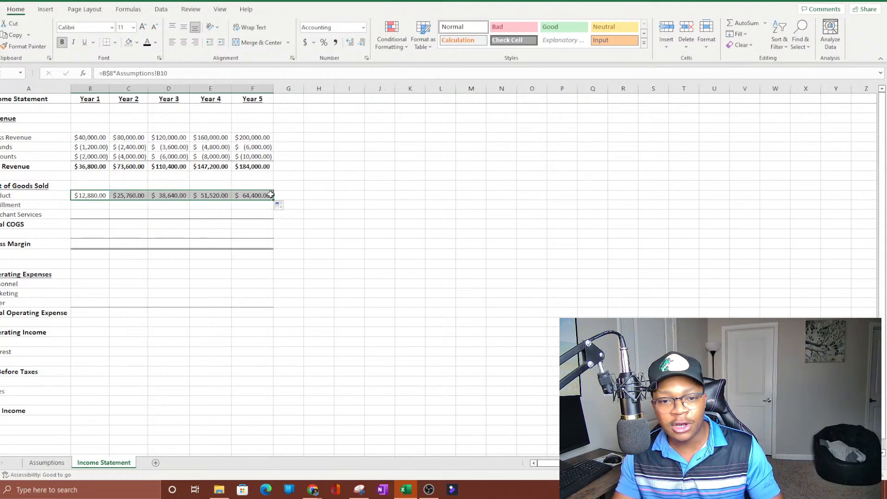
- Calculate Year 1 Fulfillment cost, directly under Product, with the formula =B$8*Assumptions!B11
{"action": "left_click", "coordinate": [87, 204]}
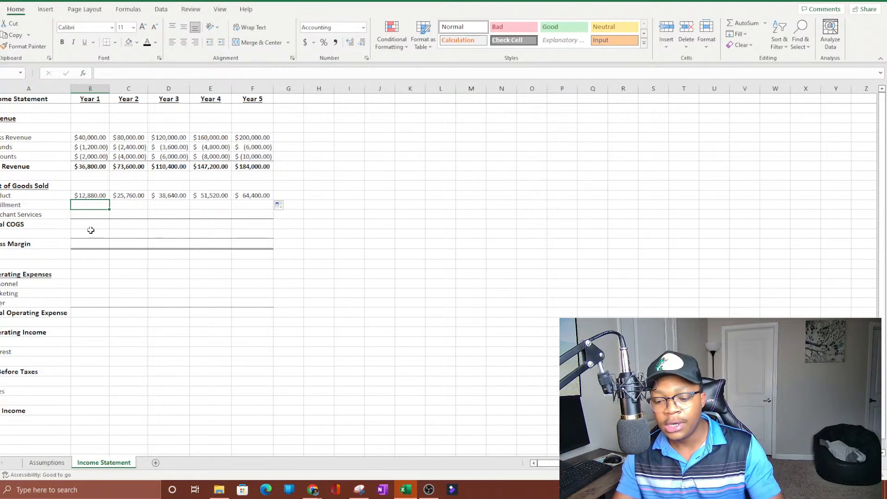
{"action": "type", "text": "="}
{"action": "left_click", "coordinate": [83, 167]}
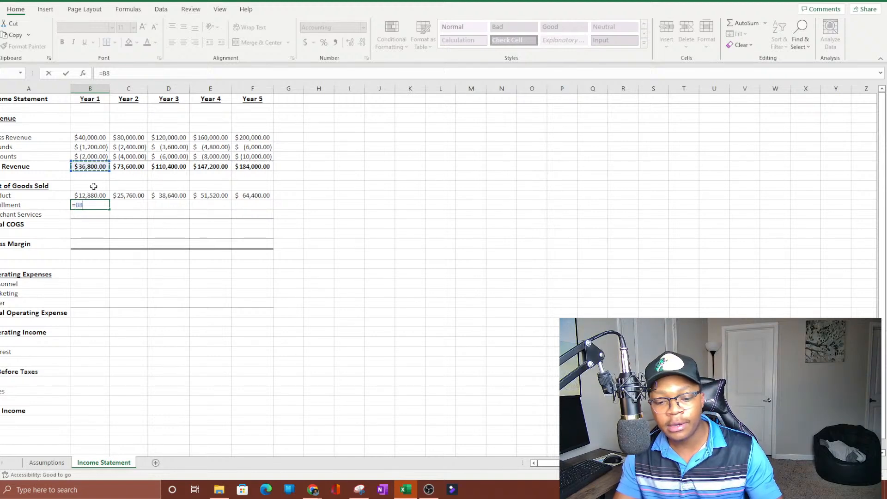
{"action": "key", "text": "F4"}
{"action": "key", "text": "F4"}
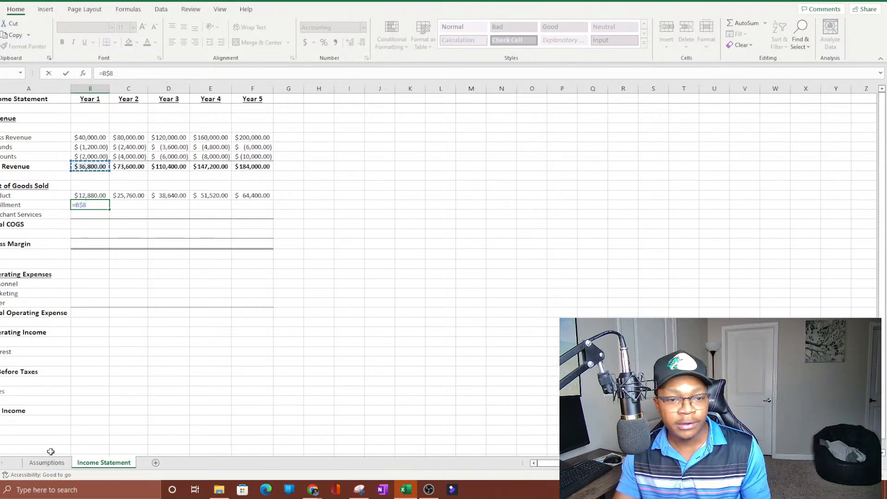
{"action": "type", "text": "*"}
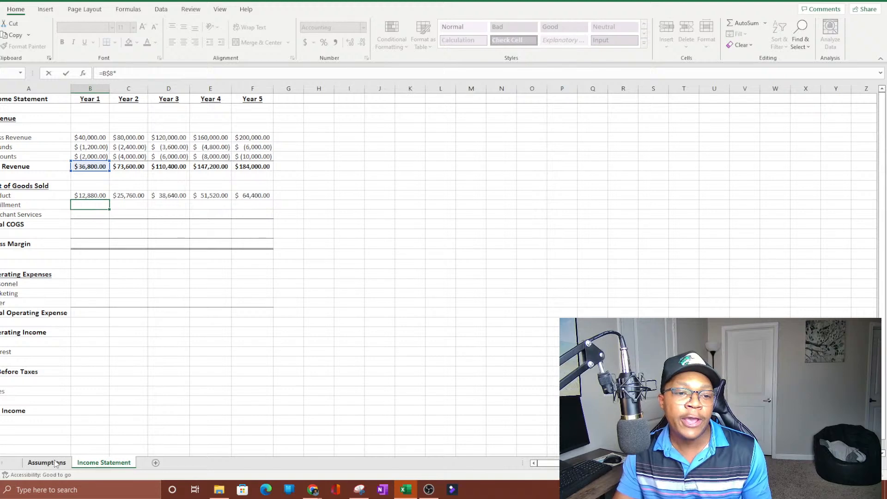
{"action": "left_click", "coordinate": [55, 462]}
{"action": "left_click", "coordinate": [74, 198]}
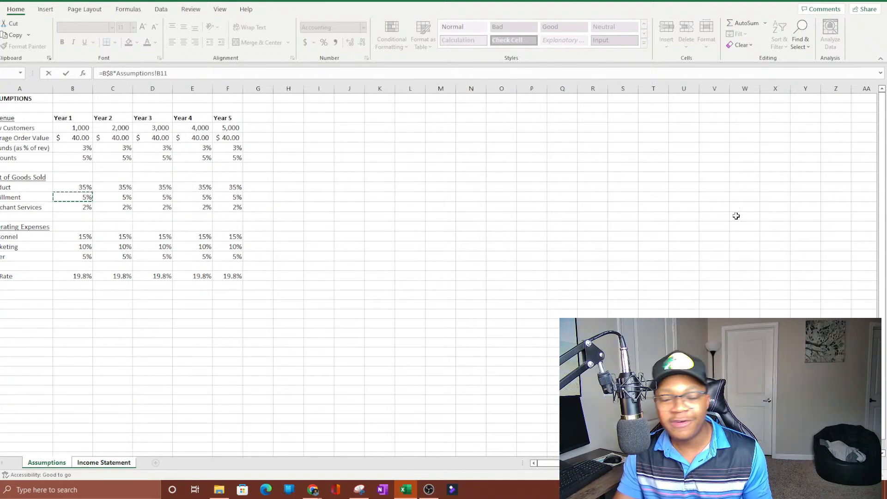
{"action": "key", "text": "Return"}
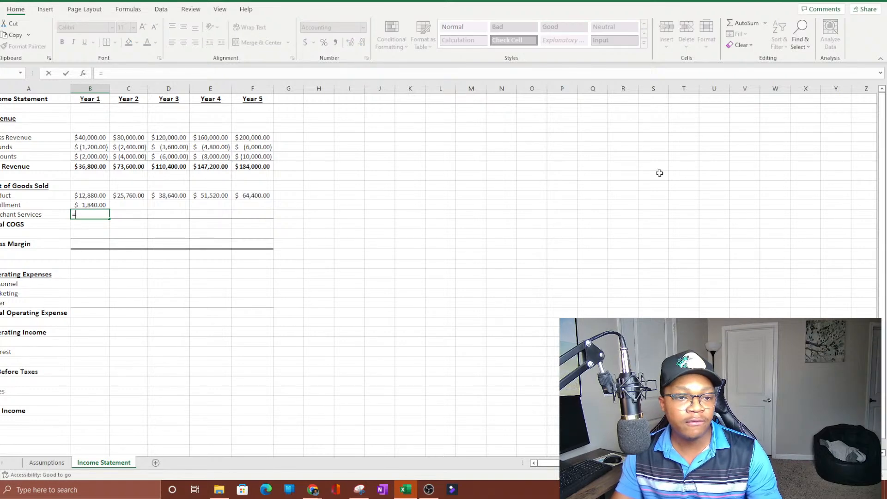
{"action": "left_click", "coordinate": [90, 167]}
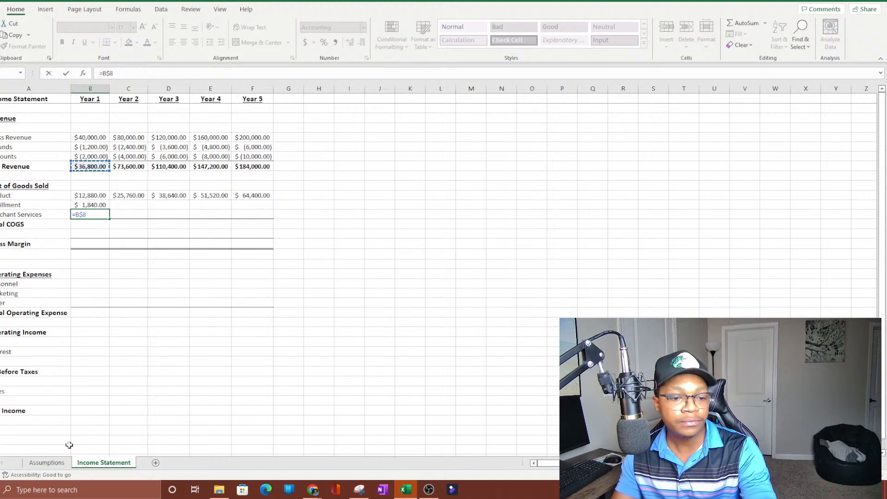
{"action": "left_click", "coordinate": [46, 463]}
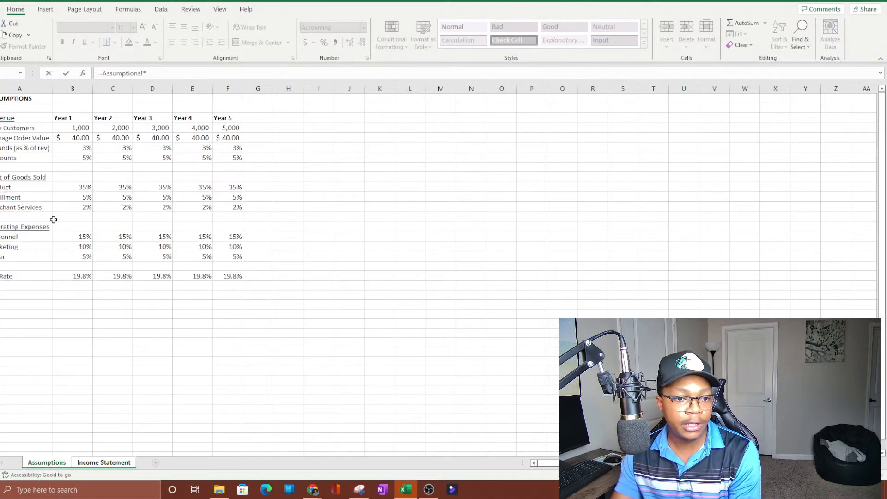
{"action": "type", "text": "*"}
{"action": "left_click", "coordinate": [81, 210]}
{"action": "key", "text": "Return"}
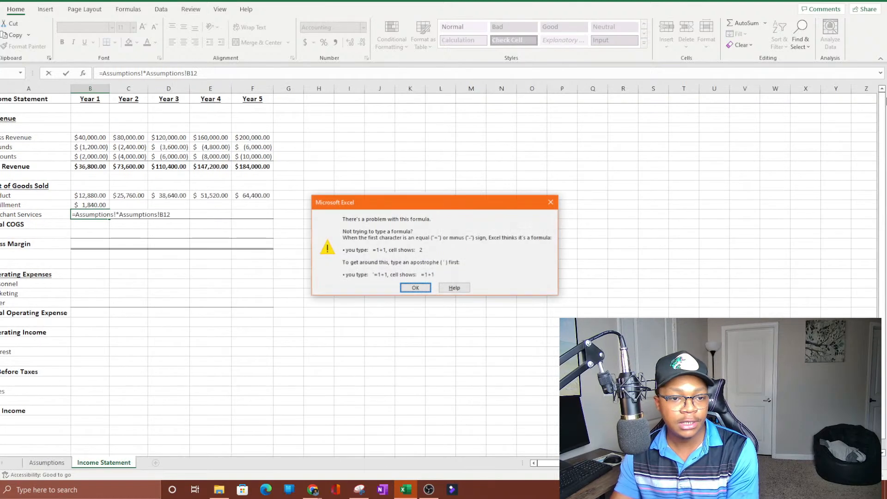
{"action": "left_click", "coordinate": [415, 288]}
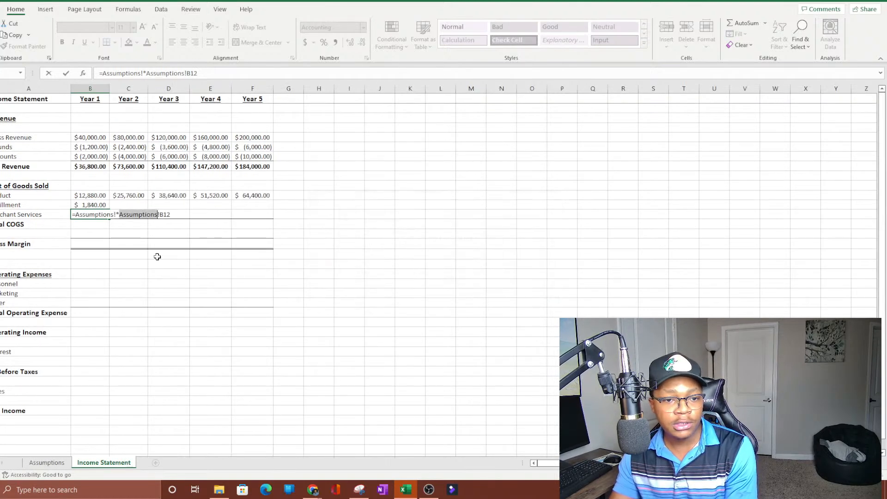
{"action": "key", "text": "Escape"}
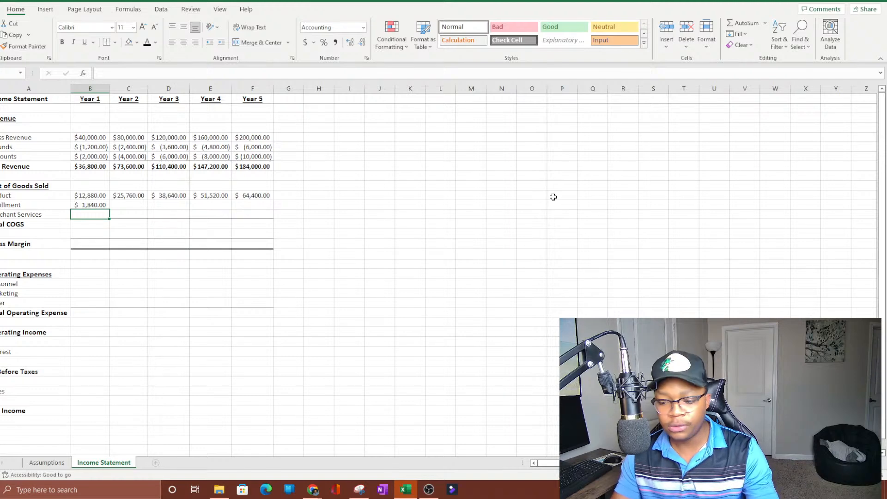
- Calculate Year 1 Merchant Services cost with the formula =B$8*Assumptions!B12
{"action": "type", "text": "="}
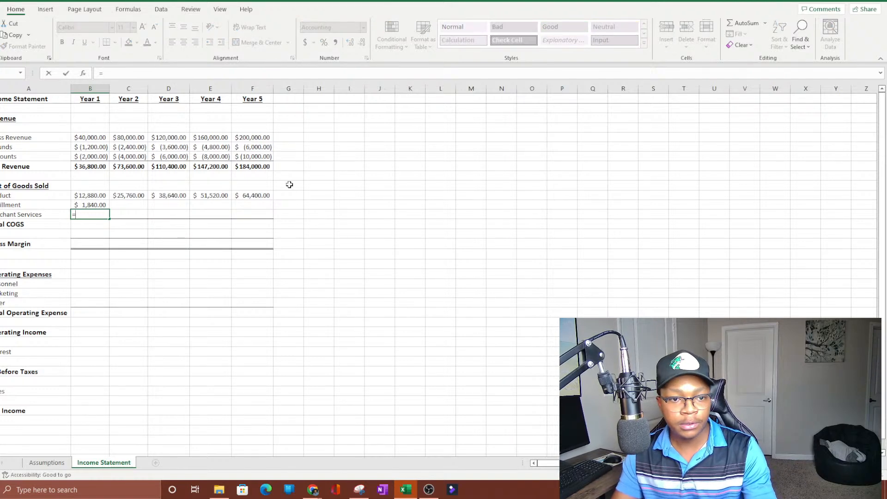
{"action": "left_click", "coordinate": [96, 164]}
{"action": "key", "text": "F4"}
{"action": "key", "text": "F4"}
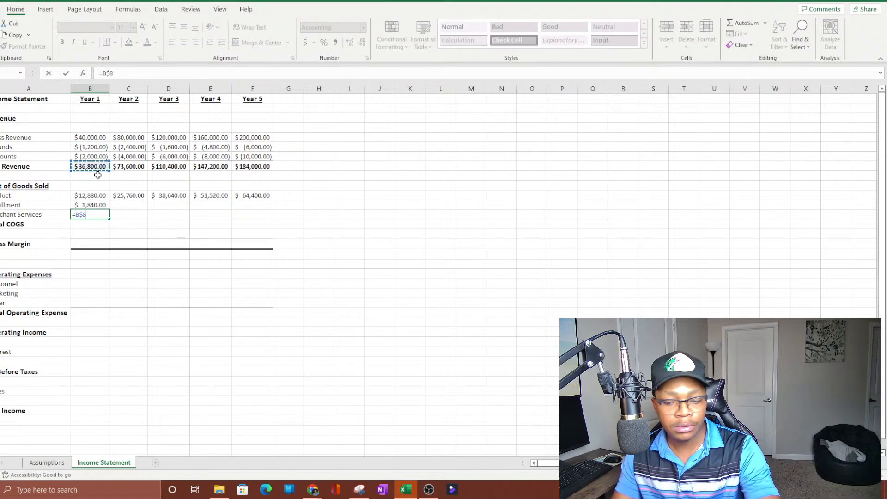
{"action": "type", "text": "*"}
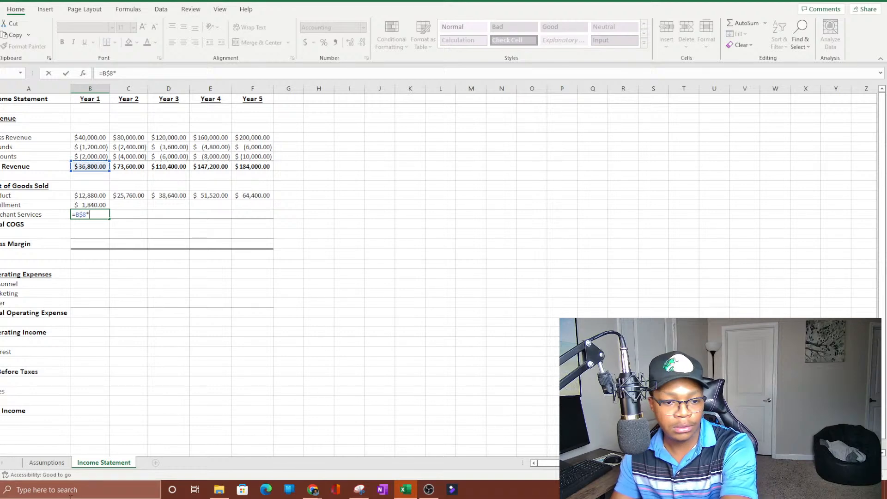
{"action": "left_click", "coordinate": [46, 462]}
{"action": "left_click", "coordinate": [81, 207]}
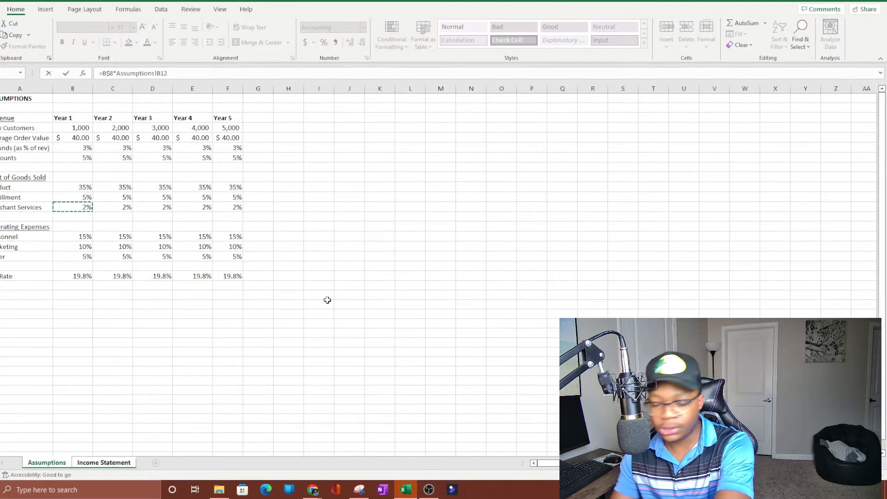
{"action": "key", "text": "Return"}
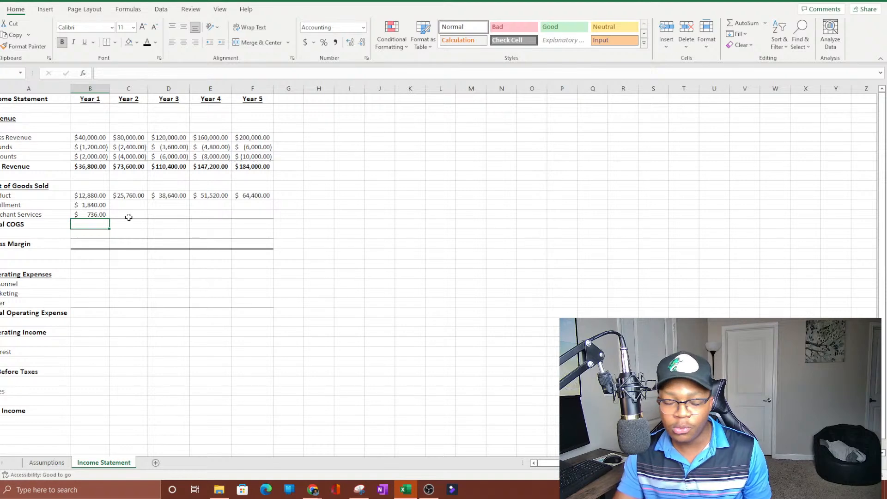
- Fill the Year 1 Fulfillment and Merchant Services formulas across Years 2 to 5
{"action": "left_click", "coordinate": [99, 208]}
{"action": "left_click_drag", "start_coordinate": [100, 208], "coordinate": [263, 227]}
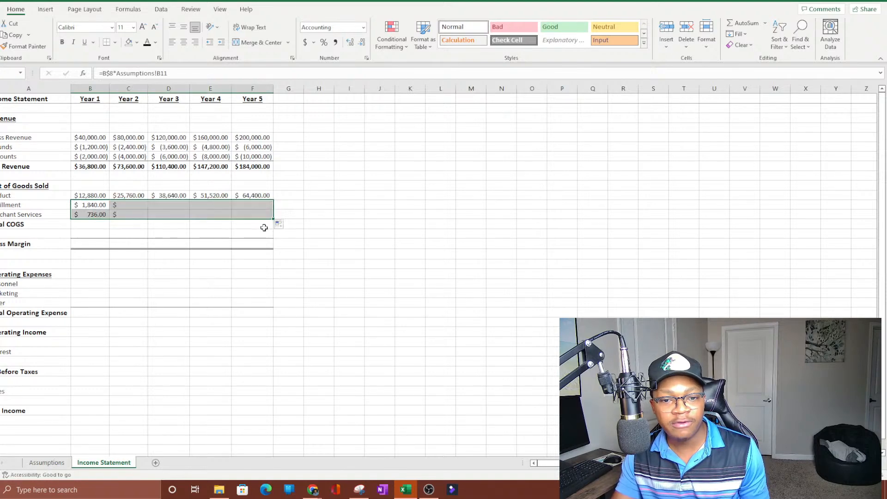
{"action": "left_click", "coordinate": [402, 286]}
{"action": "left_click", "coordinate": [240, 220]}
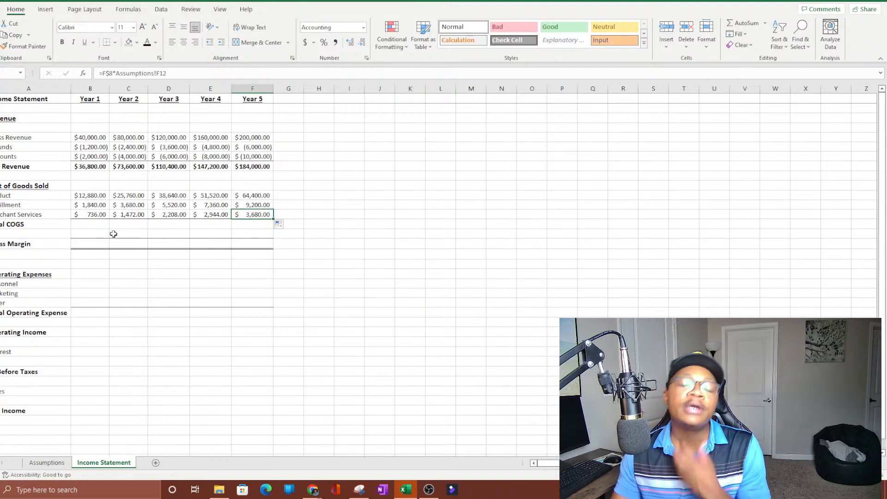
- Total the Year 1 Product, Fulfillment and Merchant Services costs in the Total COGS row with =SUM(B11:B13)
{"action": "left_click", "coordinate": [87, 197]}
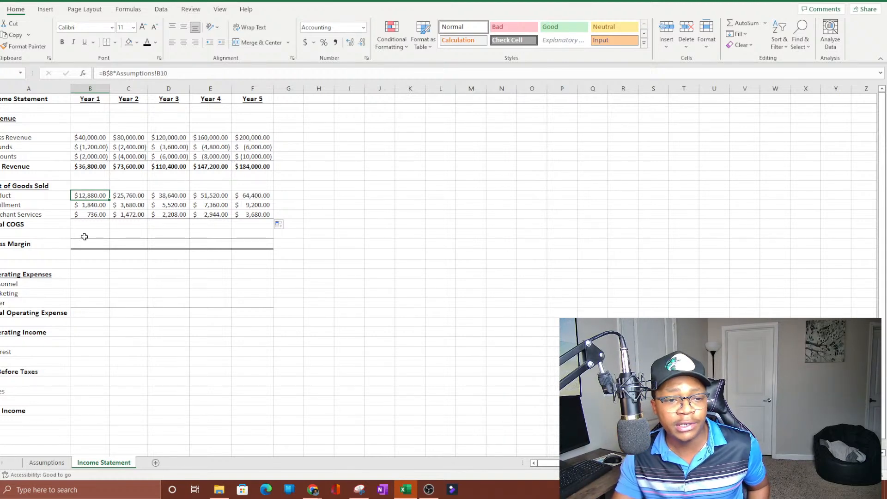
{"action": "left_click", "coordinate": [94, 223]}
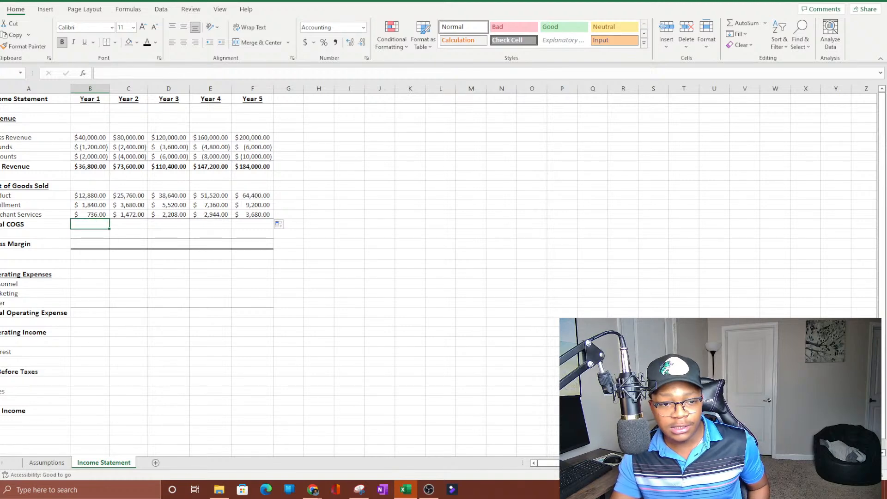
{"action": "left_click", "coordinate": [19, 229]}
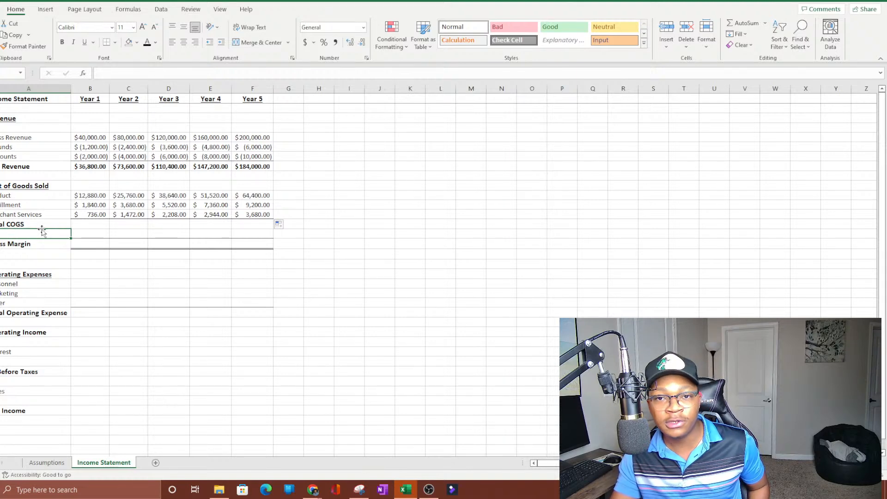
{"action": "left_click", "coordinate": [81, 225]}
{"action": "key", "text": "alt+space"}
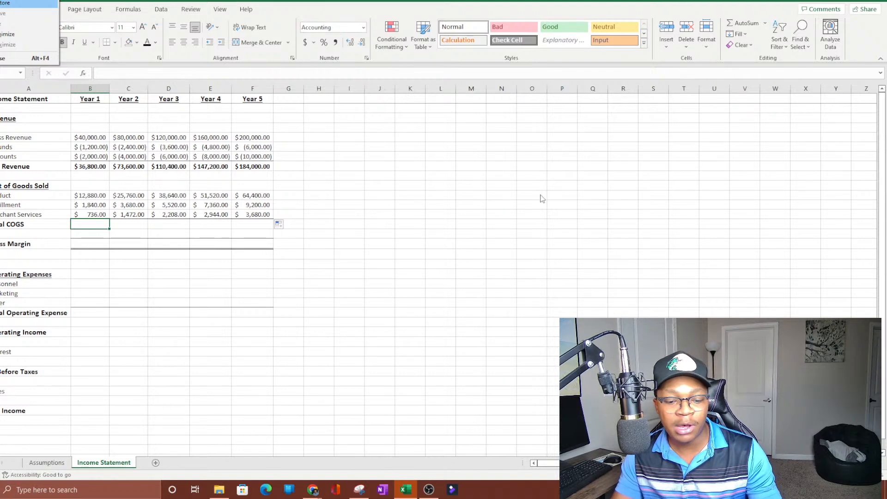
{"action": "key", "text": "Escape"}
{"action": "key", "text": "alt+equal"}
{"action": "key", "text": "Return"}
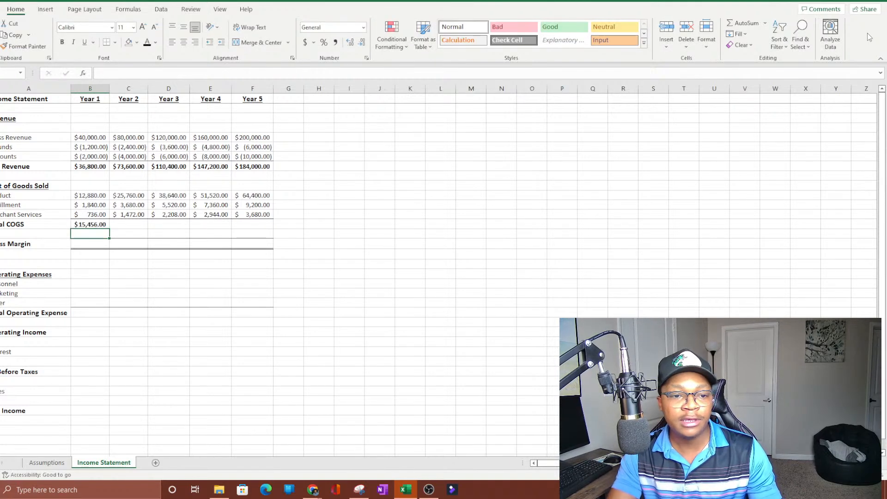
- Total the Year 2 cost lines in the Total COGS row with =SUM(C11:C13)
{"action": "left_click", "coordinate": [140, 223]}
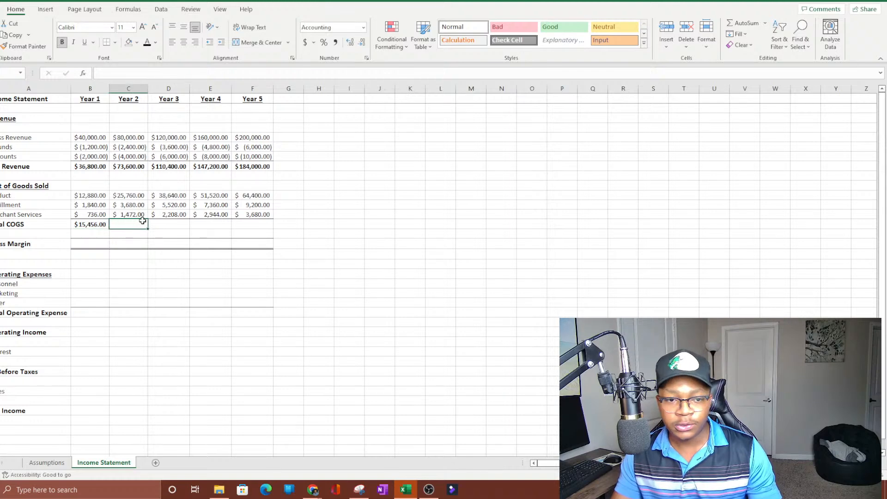
{"action": "type", "text": "=sum("}
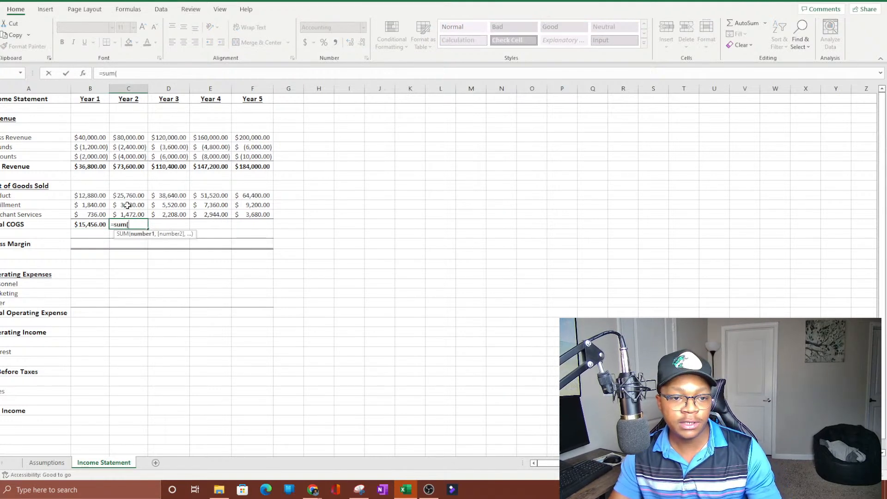
{"action": "left_click_drag", "start_coordinate": [129, 197], "coordinate": [133, 214]}
{"action": "type", "text": ")"}
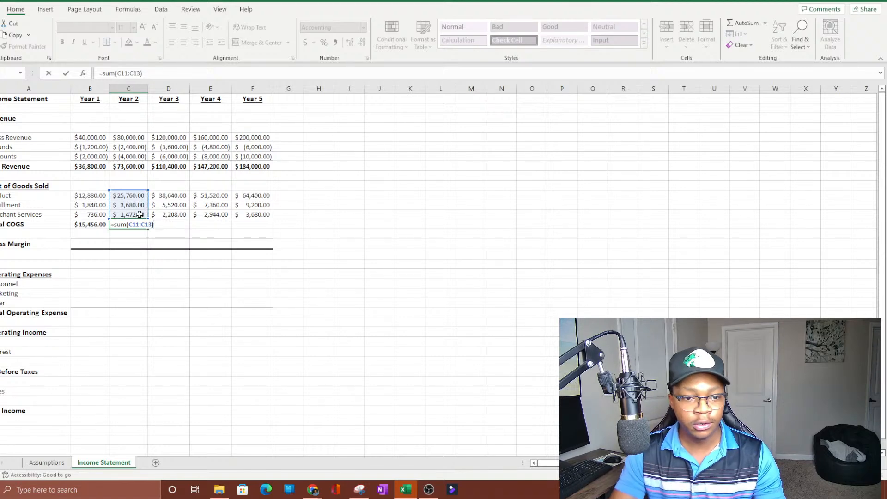
{"action": "key", "text": "Return"}
- Fill the Year 1 Total COGS formula across Years 2 to 5
{"action": "left_click", "coordinate": [99, 223]}
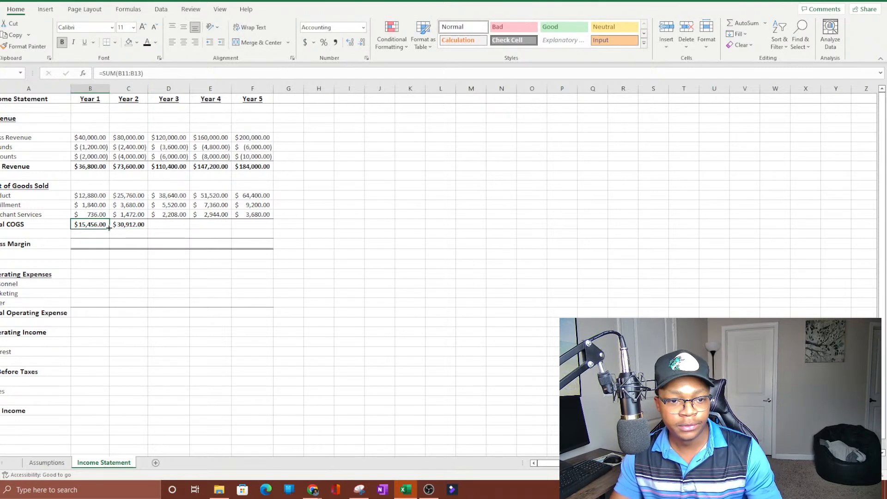
{"action": "left_click_drag", "start_coordinate": [108, 227], "coordinate": [270, 229]}
{"action": "left_click", "coordinate": [480, 332]}
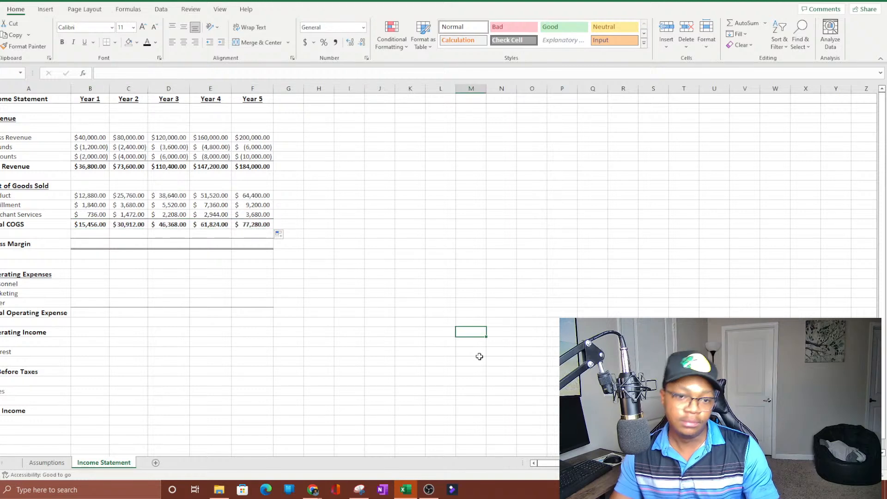
{"action": "left_click_drag", "start_coordinate": [382, 391], "coordinate": [350, 391]}
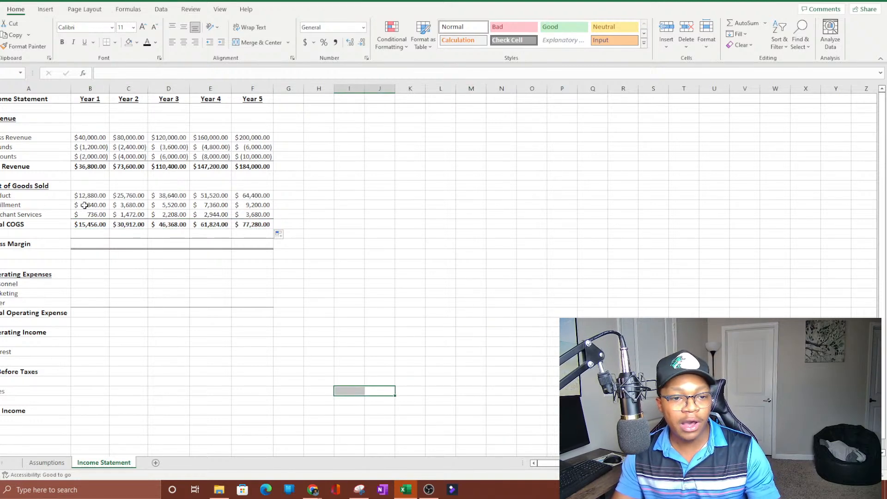
{"action": "left_click", "coordinate": [98, 225]}
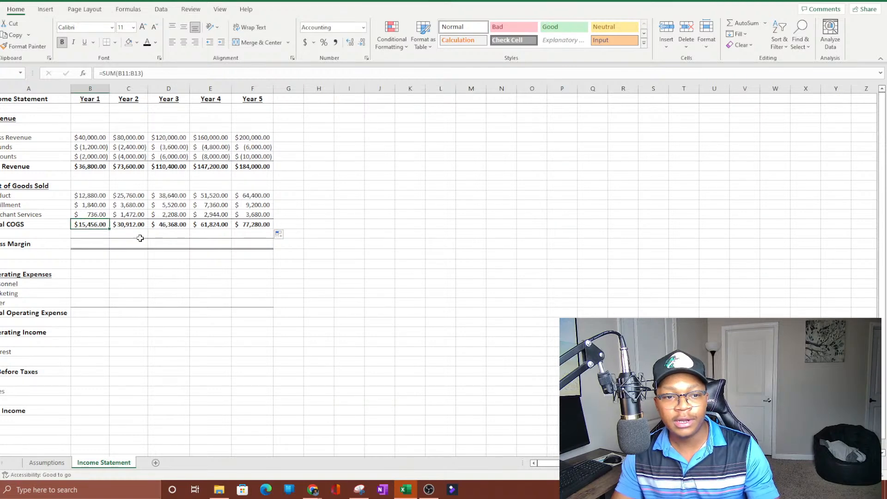
{"action": "left_click", "coordinate": [89, 139]}
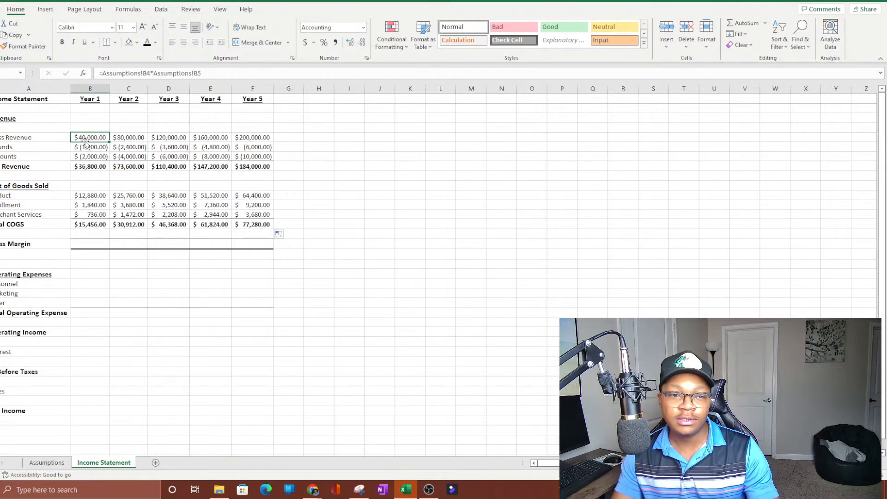
{"action": "left_click", "coordinate": [83, 226]}
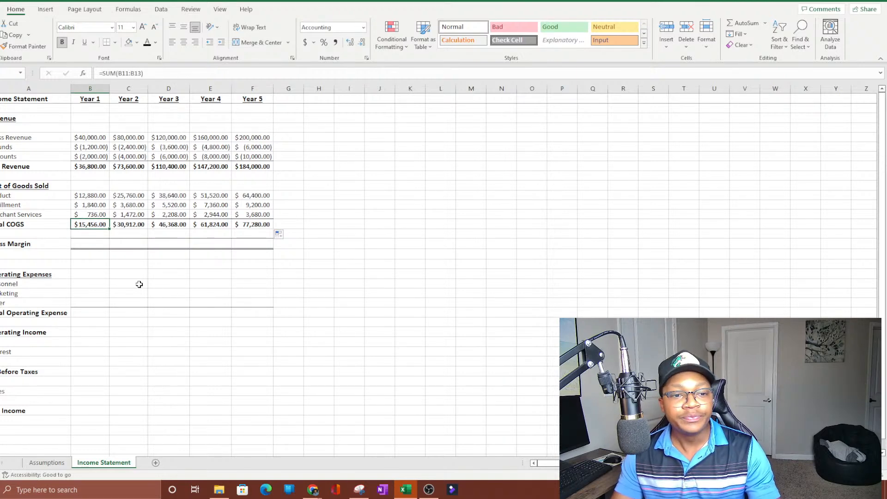
- Calculate Year 1 Gross Margin as revenue after deductions minus Total COGS, with the formula =B8-B14
{"action": "left_click", "coordinate": [82, 244]}
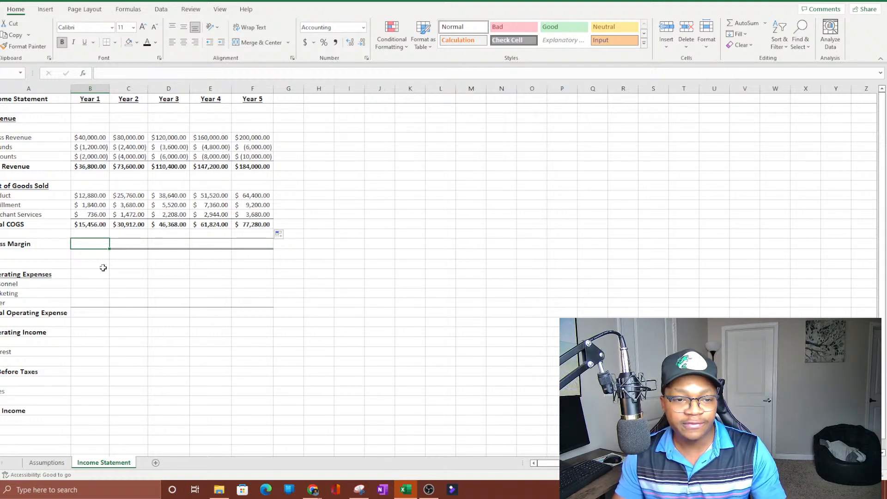
{"action": "type", "text": "="}
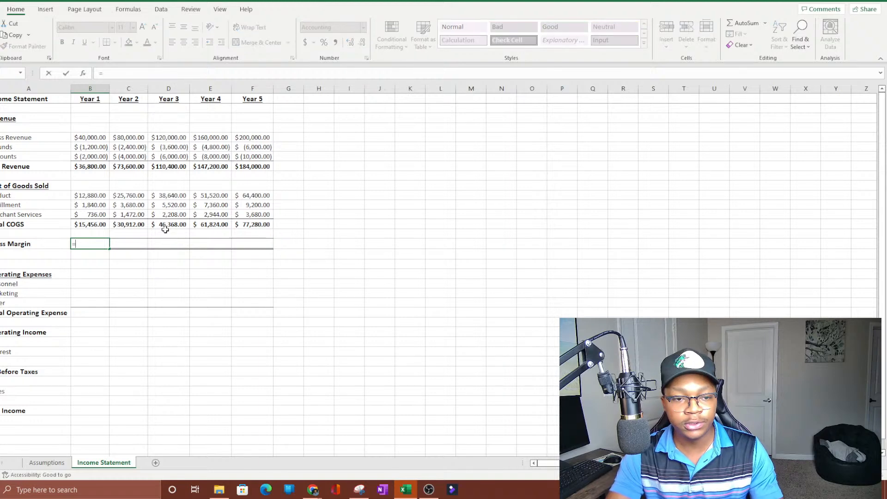
{"action": "left_click", "coordinate": [94, 168]}
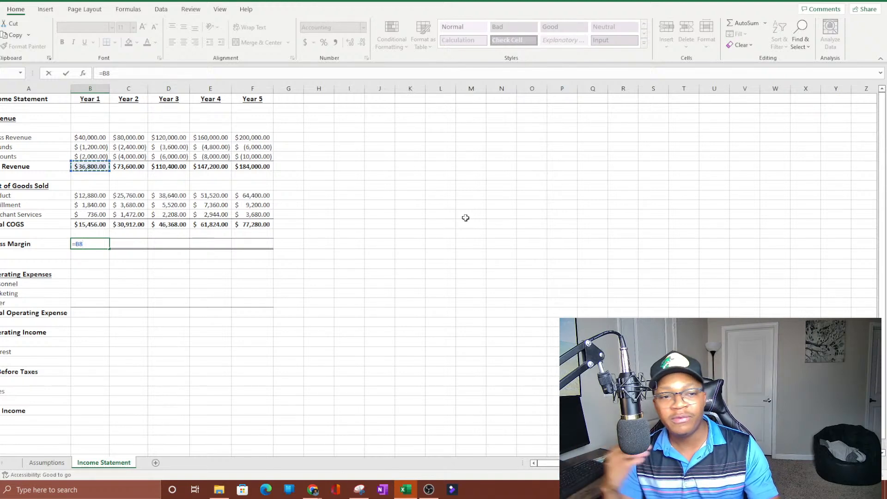
{"action": "type", "text": "-"}
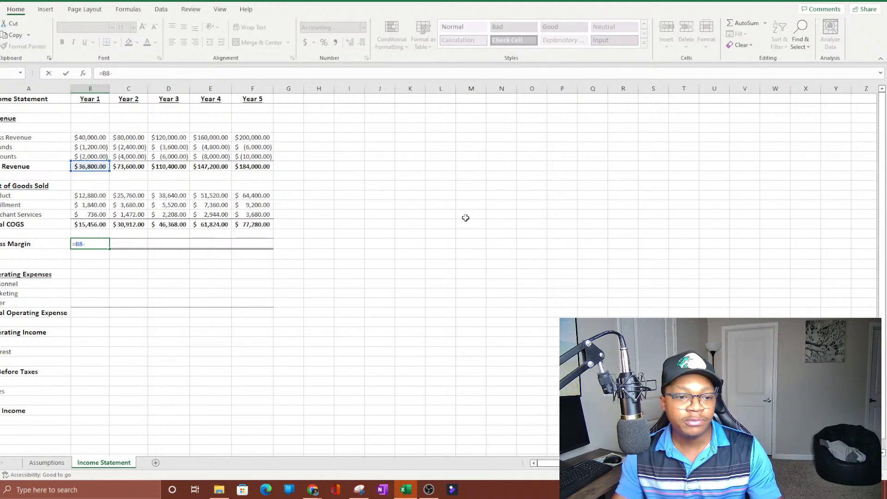
{"action": "left_click", "coordinate": [94, 224]}
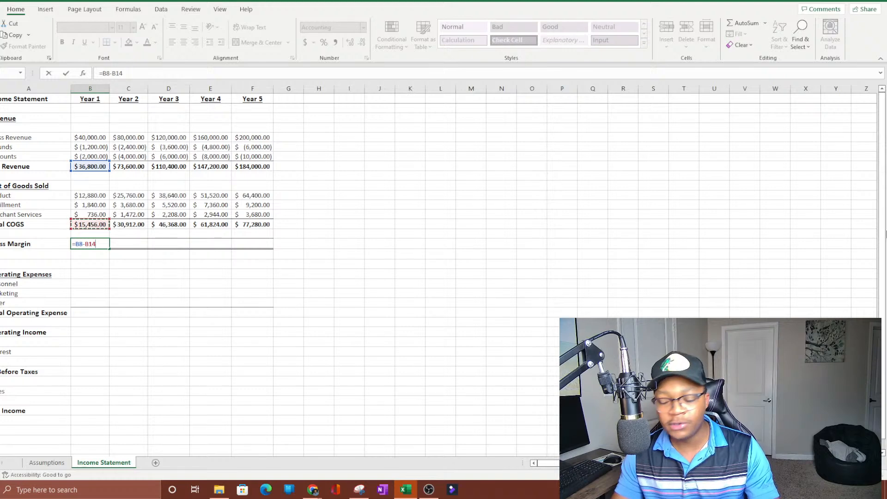
{"action": "key", "text": "Return"}
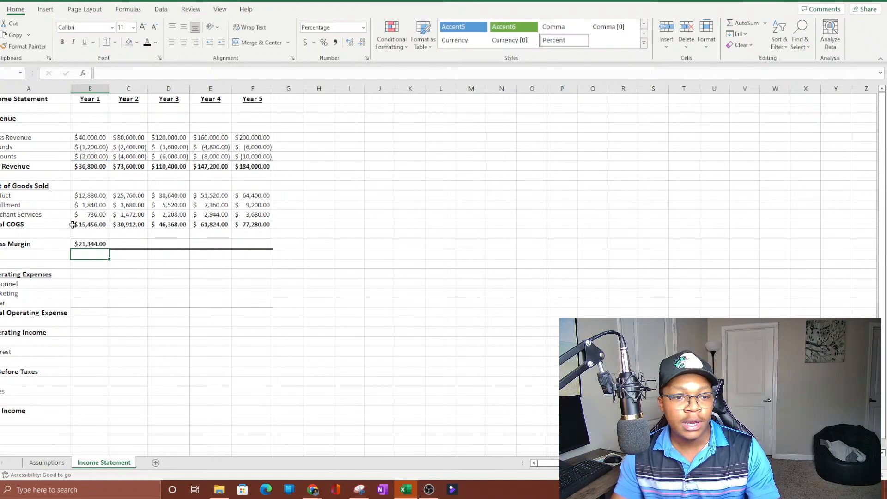
- Fill the Year 1 Gross Margin formula across Years 2 to 5
{"action": "left_click", "coordinate": [93, 243]}
{"action": "left_click_drag", "start_coordinate": [109, 250], "coordinate": [261, 244]}
{"action": "left_click", "coordinate": [167, 285]}
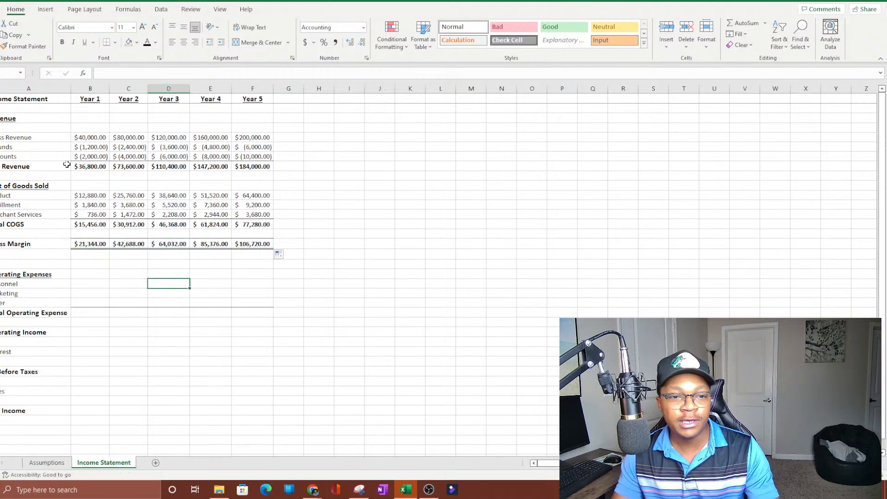
- Review the Year 1 revenue and Gross Margin formulas, and the Year 1 customer count and average order value in Assumptions
{"action": "left_click", "coordinate": [87, 137]}
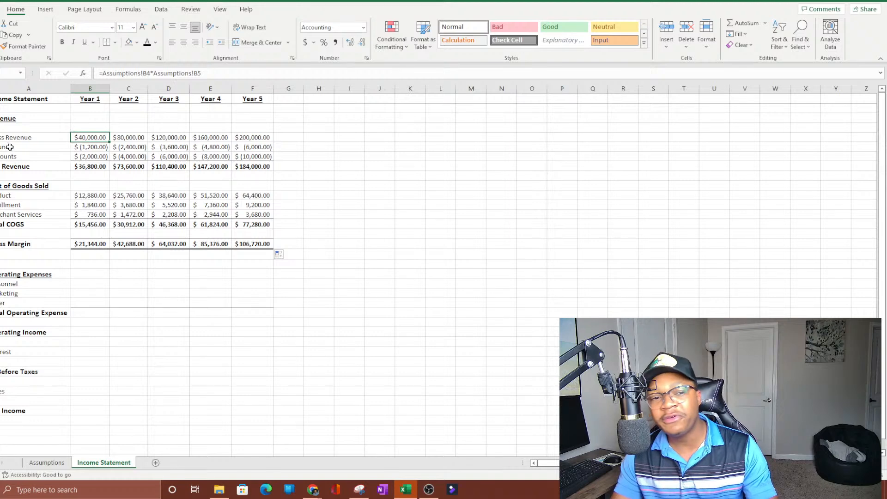
{"action": "left_click", "coordinate": [84, 167]}
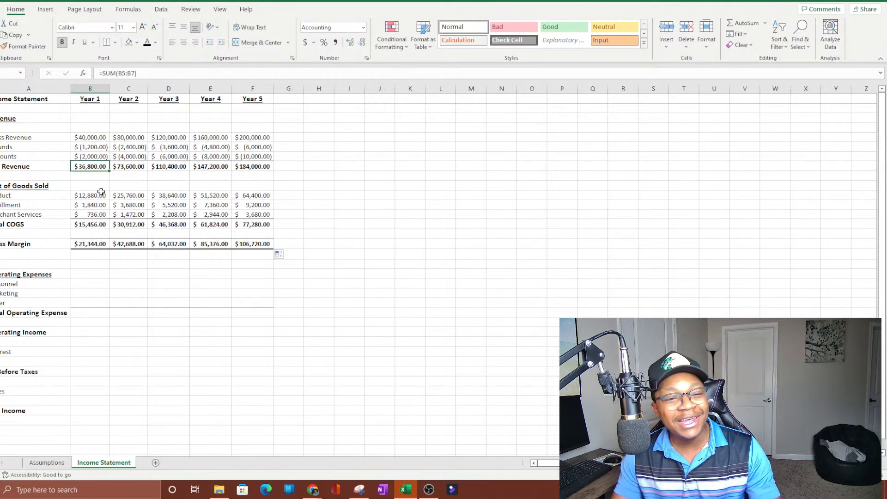
{"action": "left_click", "coordinate": [91, 243]}
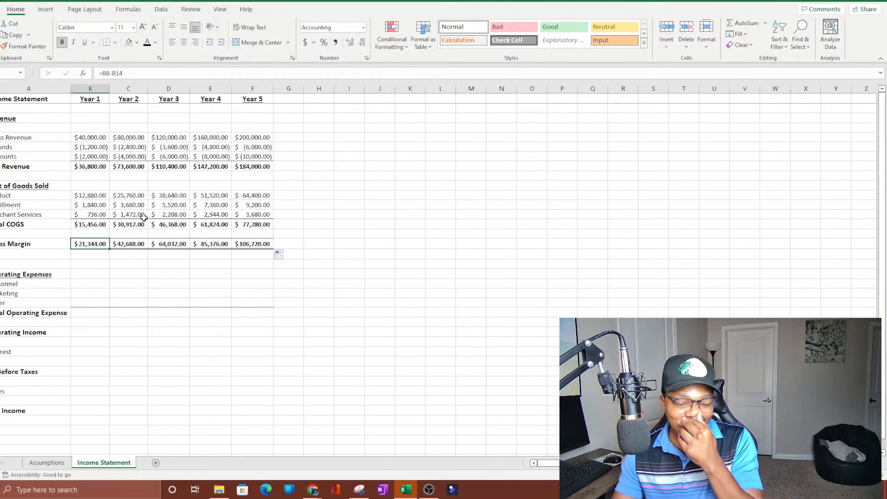
{"action": "left_click", "coordinate": [92, 276]}
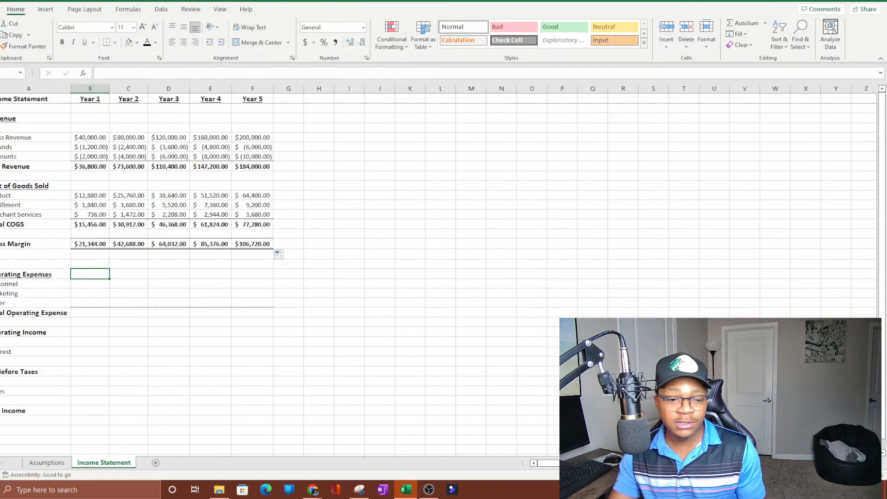
{"action": "left_click", "coordinate": [62, 463]}
{"action": "left_click_drag", "start_coordinate": [64, 130], "coordinate": [68, 137]}
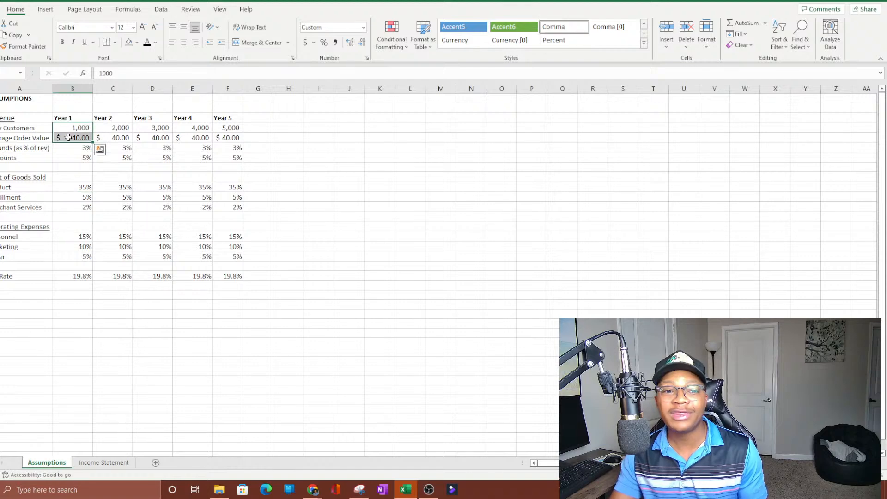
{"action": "left_click", "coordinate": [82, 128]}
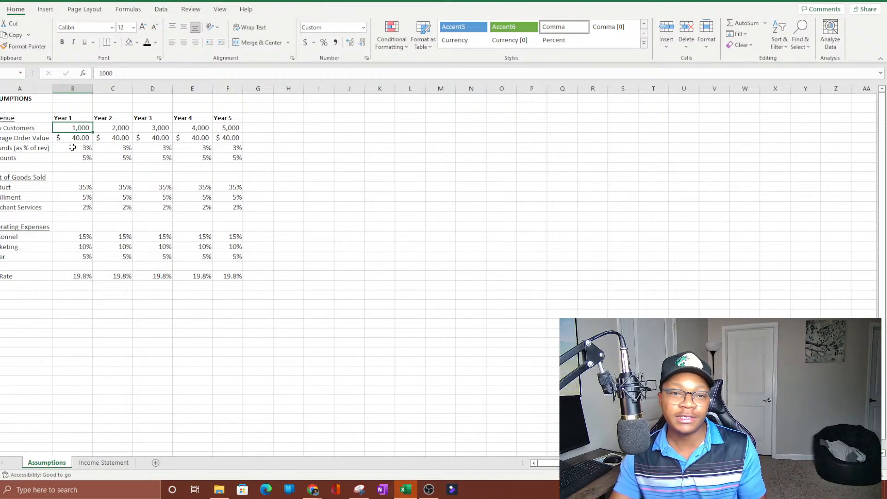
{"action": "left_click", "coordinate": [84, 466]}
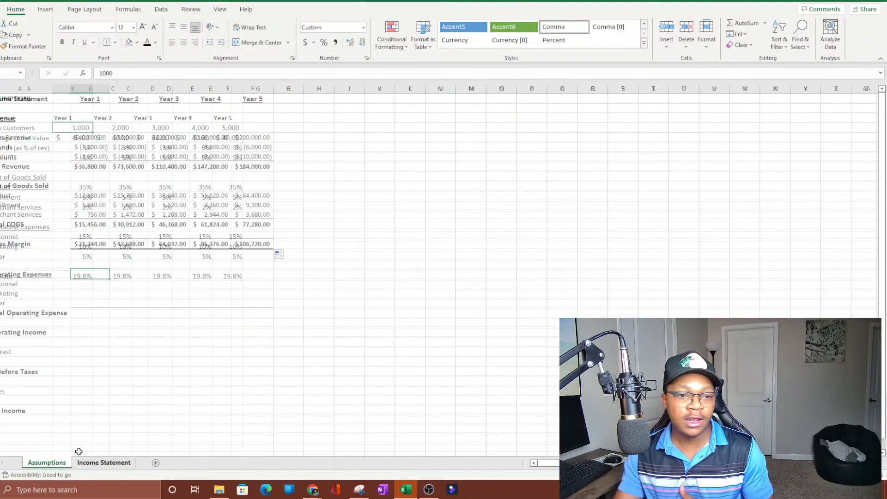
{"action": "scroll", "coordinate": [156, 305], "scroll_direction": "down", "scroll_amount": 1}
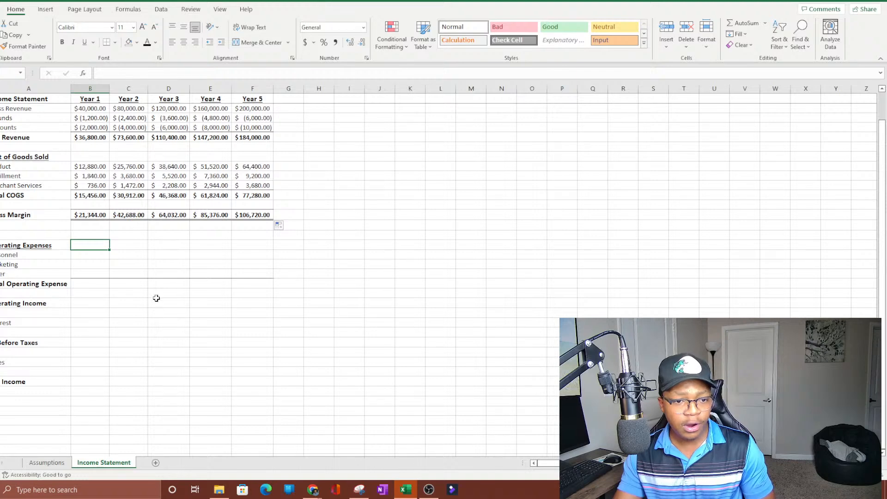
{"action": "scroll", "coordinate": [156, 298], "scroll_direction": "down", "scroll_amount": 1}
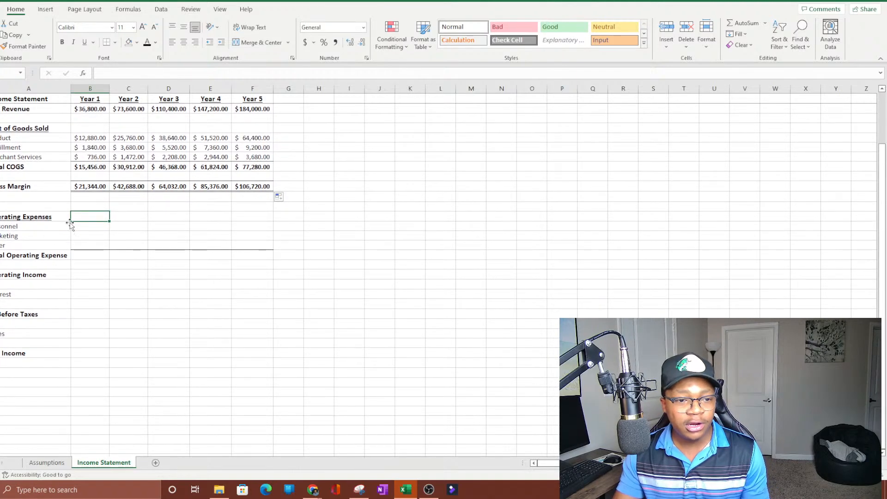
{"action": "left_click", "coordinate": [91, 226]}
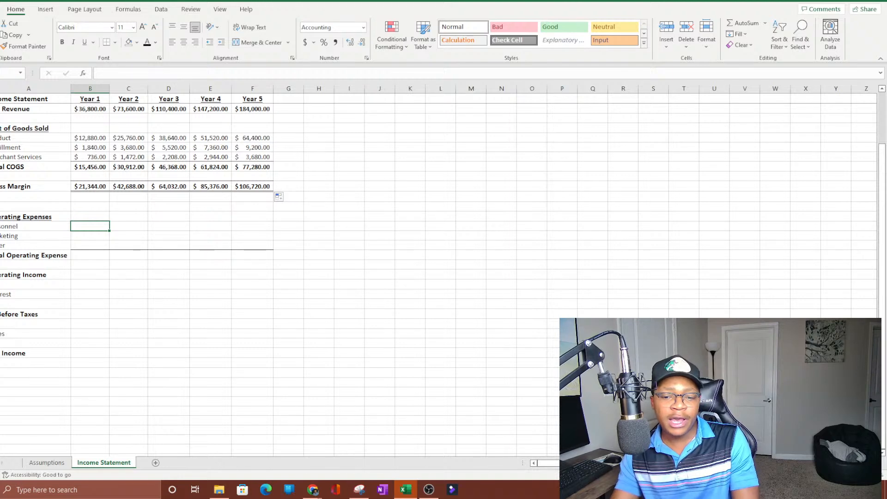
{"action": "left_click", "coordinate": [429, 489]}
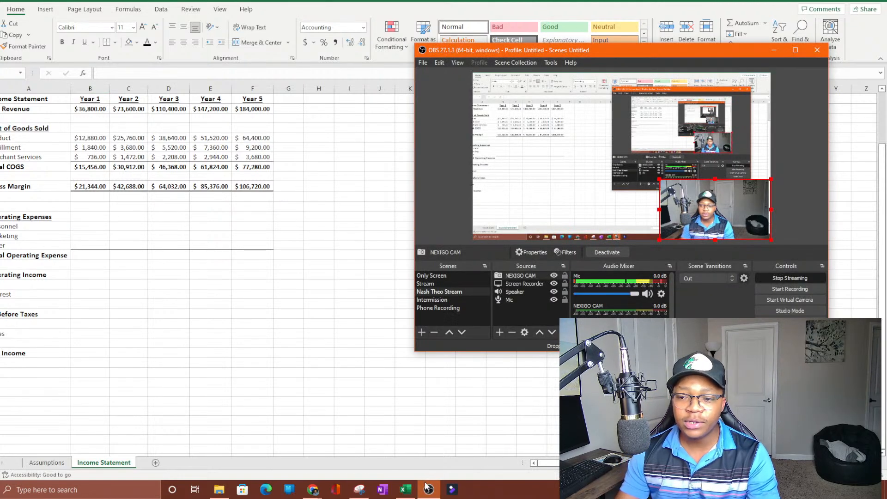
{"action": "left_click", "coordinate": [429, 489]}
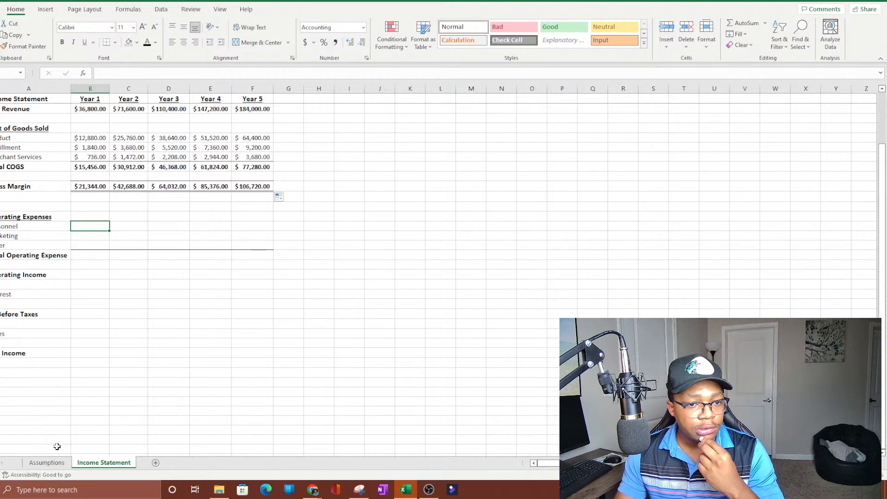
{"action": "left_click", "coordinate": [59, 274]}
{"action": "left_click", "coordinate": [85, 224]}
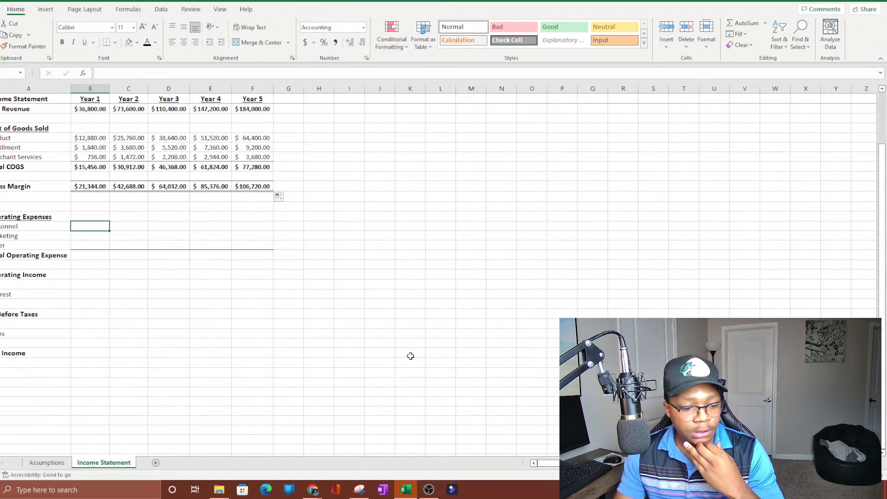
{"action": "left_click", "coordinate": [210, 284]}
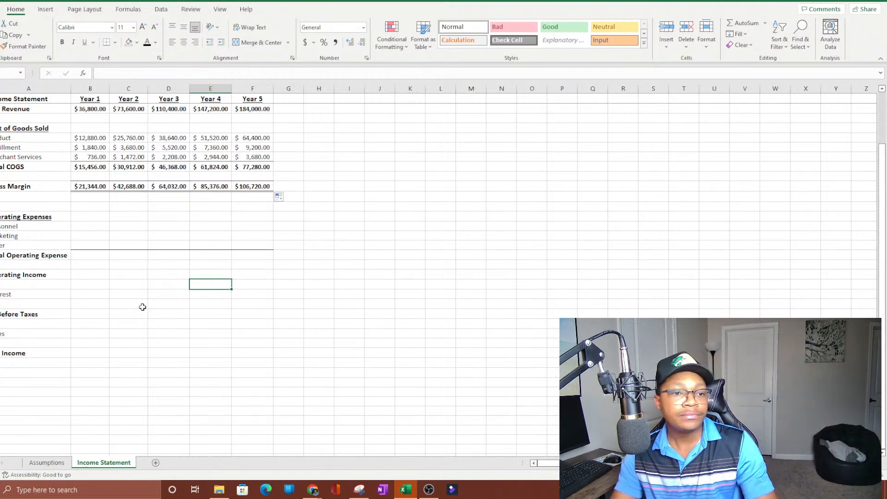
- Review the empty Operating Expenses rows on the Income Statement along with the Gross Margin row above them
{"action": "left_click", "coordinate": [95, 224]}
{"action": "scroll", "coordinate": [294, 362], "scroll_direction": "up", "scroll_amount": 2}
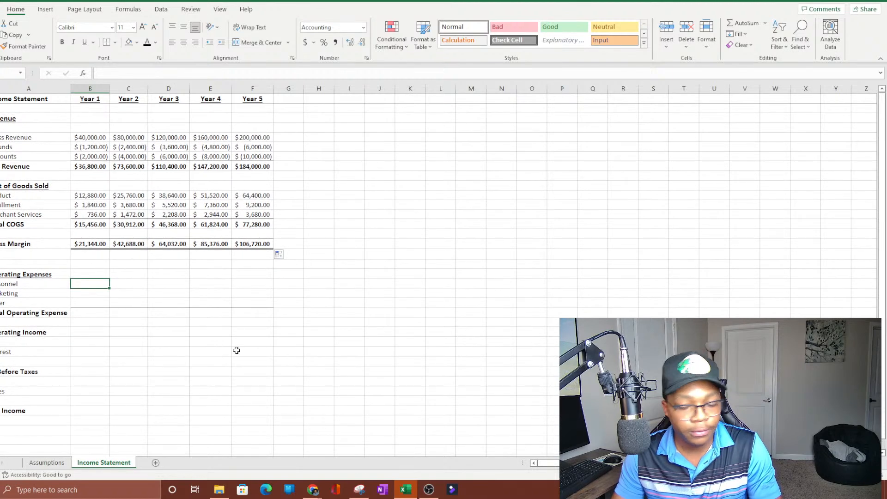
{"action": "left_click", "coordinate": [127, 332]}
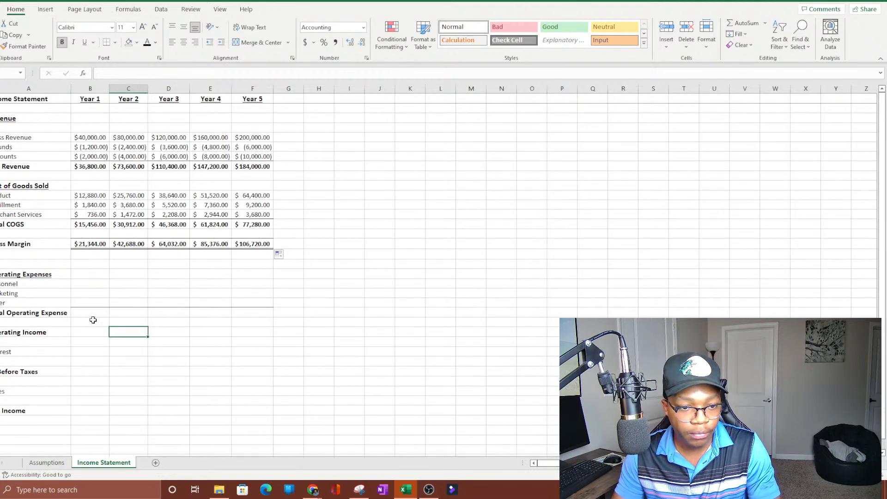
{"action": "left_click", "coordinate": [99, 275]}
{"action": "left_click", "coordinate": [92, 284]}
{"action": "left_click", "coordinate": [83, 301]}
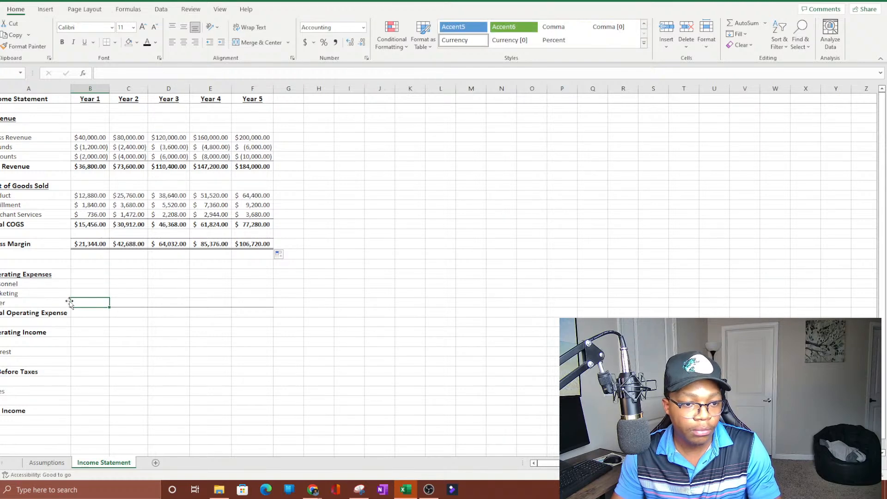
{"action": "left_click", "coordinate": [83, 284]}
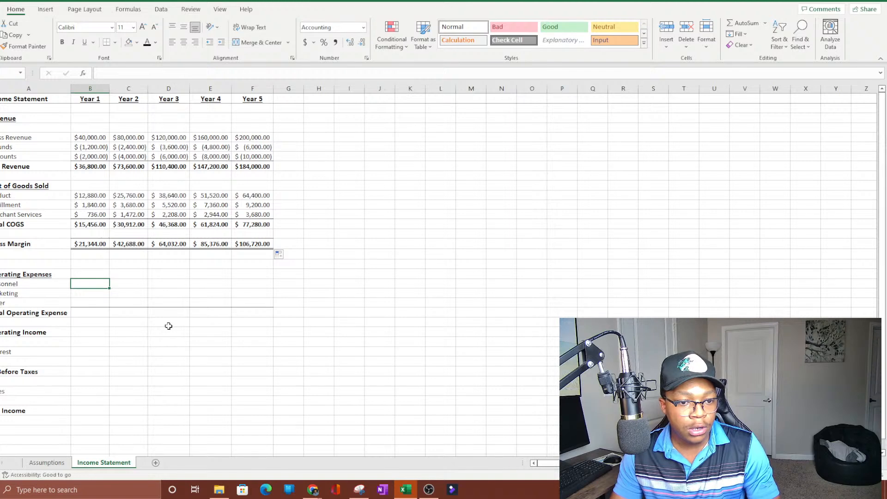
{"action": "left_click", "coordinate": [32, 243]}
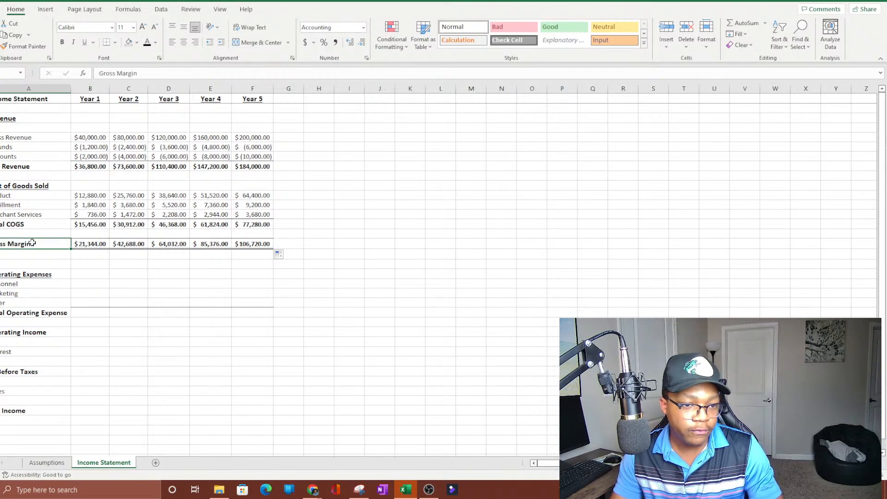
{"action": "scroll", "coordinate": [163, 183], "scroll_direction": "down", "scroll_amount": 1}
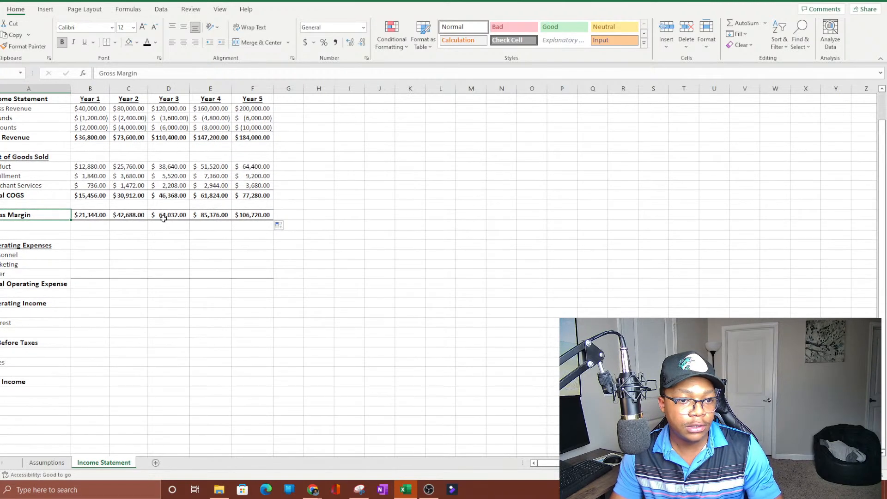
- Calculate Year 1 Personnel expense as Gross Margin times its Assumptions percentage, with the row locked, using =B$16*Assumptions!B15
{"action": "left_click", "coordinate": [91, 261]}
{"action": "left_click", "coordinate": [95, 254]}
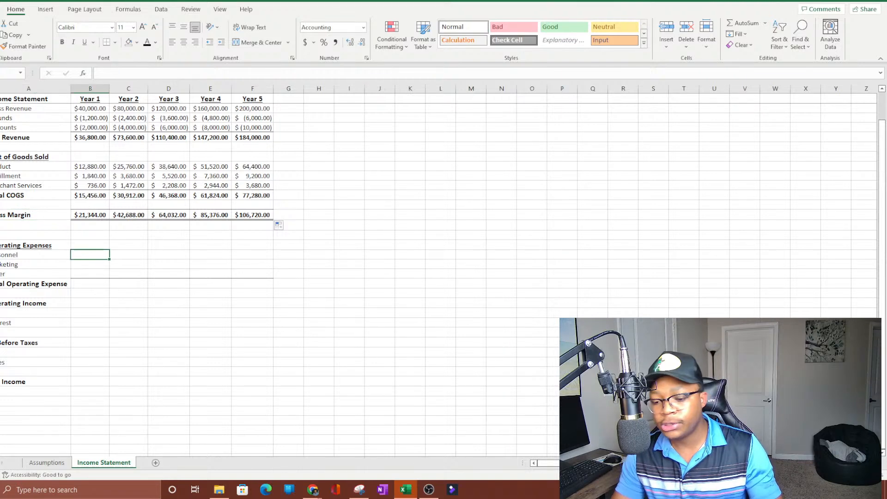
{"action": "type", "text": "="}
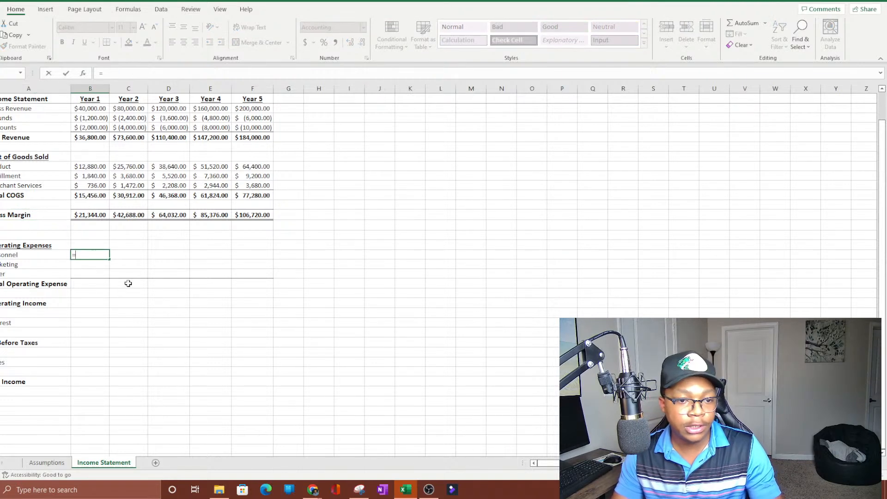
{"action": "left_click", "coordinate": [90, 215]}
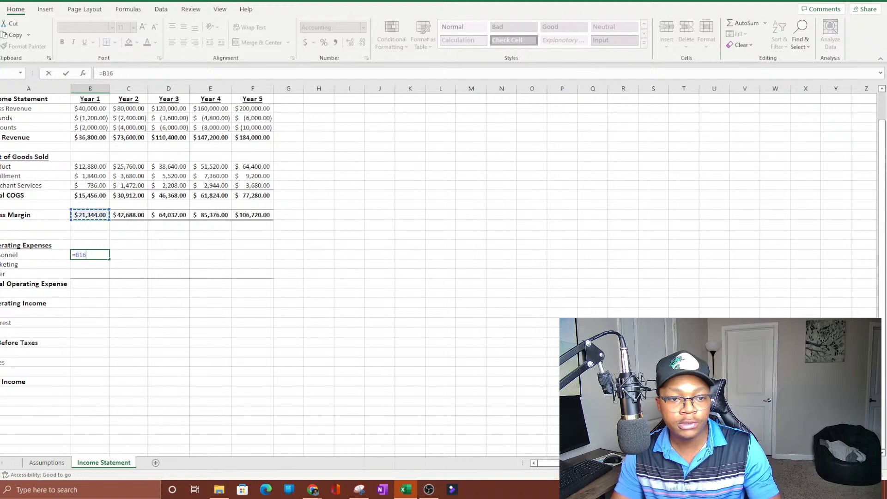
{"action": "scroll", "coordinate": [46, 252], "scroll_direction": "up", "scroll_amount": 1}
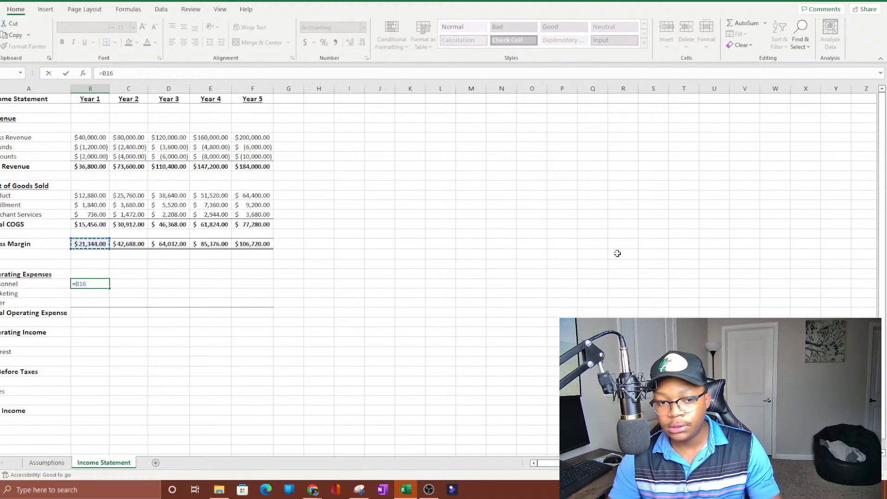
{"action": "key", "text": "F4"}
{"action": "key", "text": "F4"}
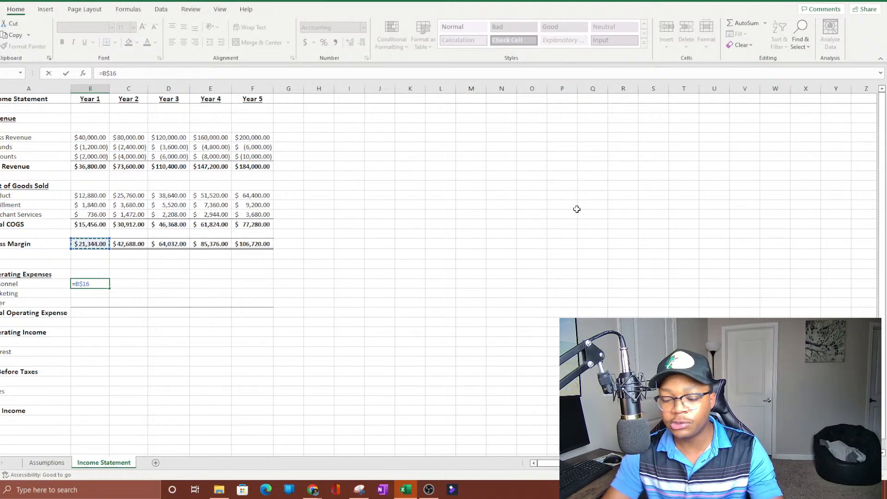
{"action": "left_click", "coordinate": [47, 463]}
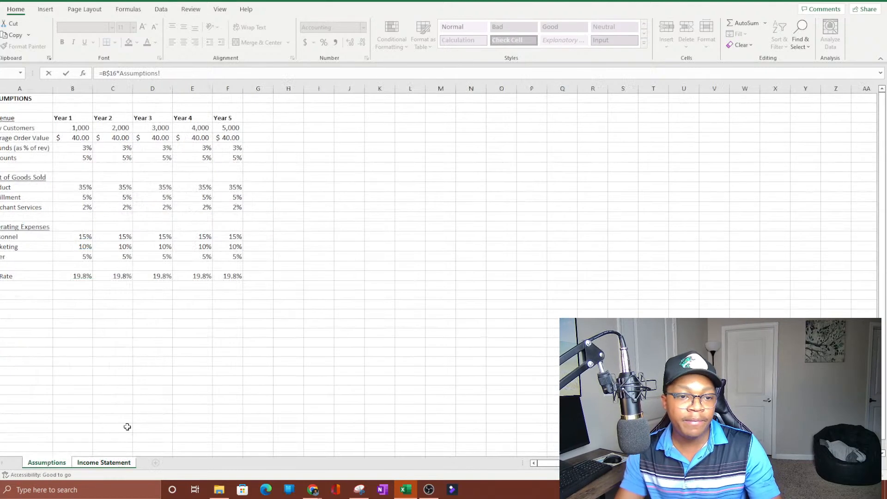
{"action": "left_click", "coordinate": [79, 238]}
{"action": "key", "text": "Return"}
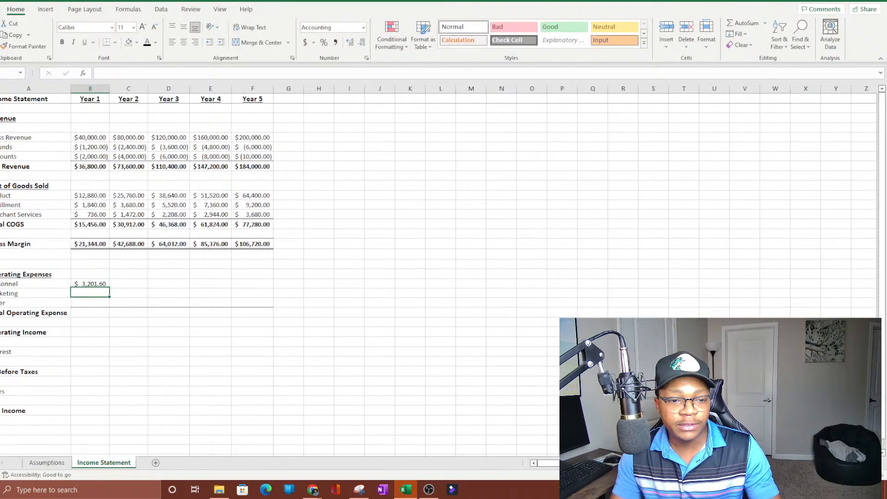
- Fill the Year 1 Personnel formula across Years 2 to 5 and check the Year 5 formula's references
{"action": "left_click", "coordinate": [91, 281]}
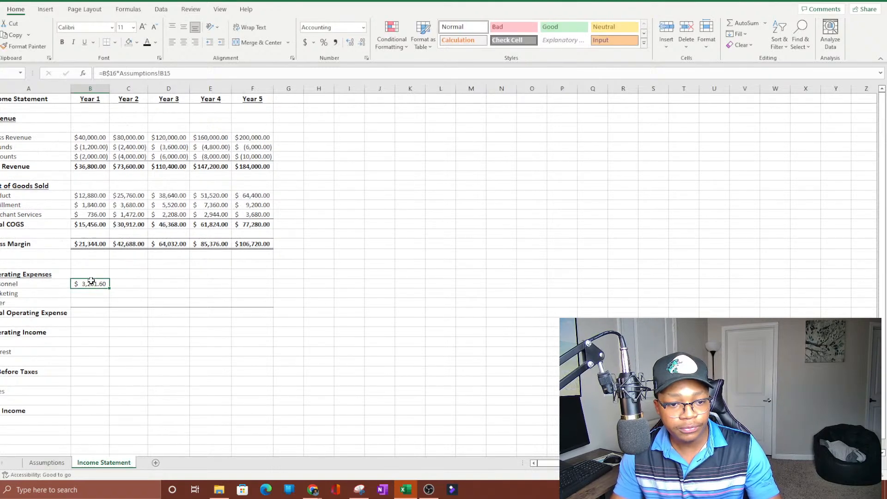
{"action": "left_click_drag", "start_coordinate": [110, 289], "coordinate": [264, 296]}
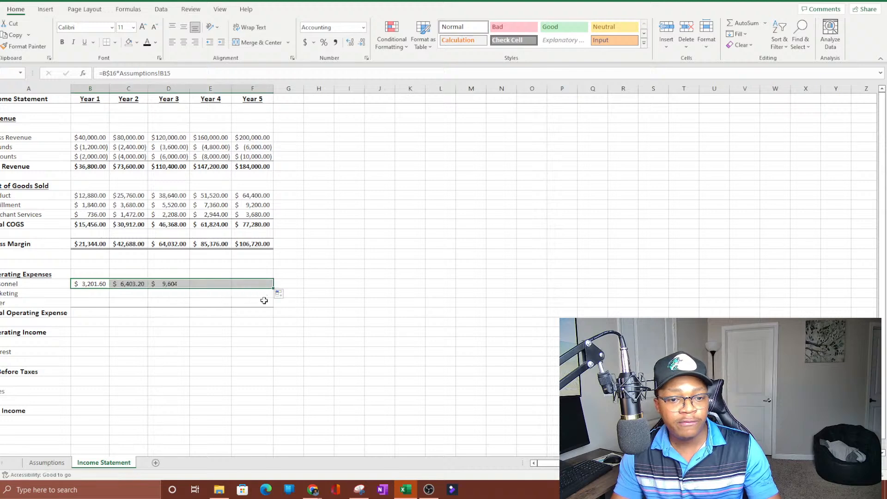
{"action": "left_click", "coordinate": [222, 329]}
{"action": "left_click", "coordinate": [252, 284]}
{"action": "left_click", "coordinate": [235, 73]}
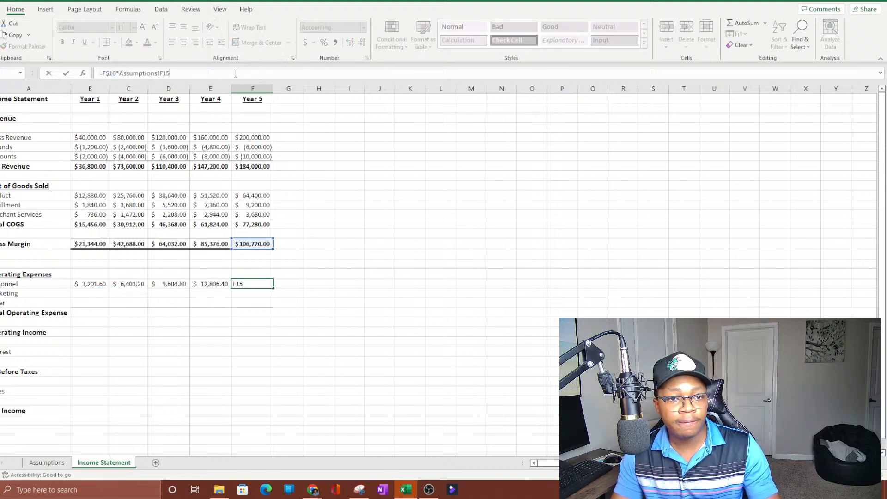
{"action": "left_click", "coordinate": [396, 273]}
- Calculate Year 1 Marketing expense from Gross Margin and its Assumptions percentage, with the formula =B$16*Assumptions!B16
{"action": "left_click", "coordinate": [68, 293]}
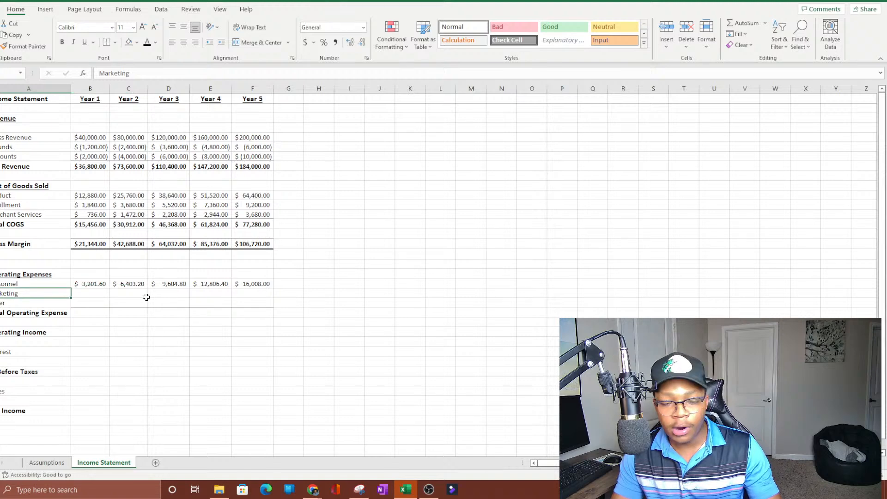
{"action": "left_click", "coordinate": [102, 293]}
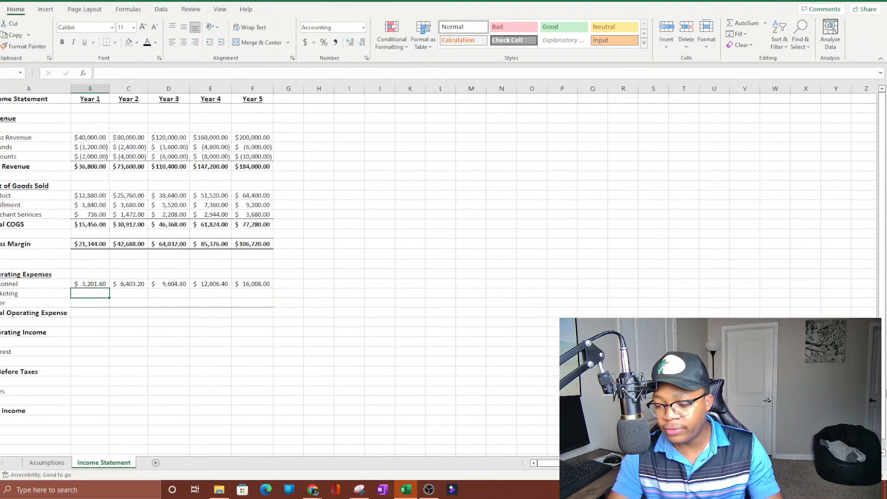
{"action": "type", "text": "="}
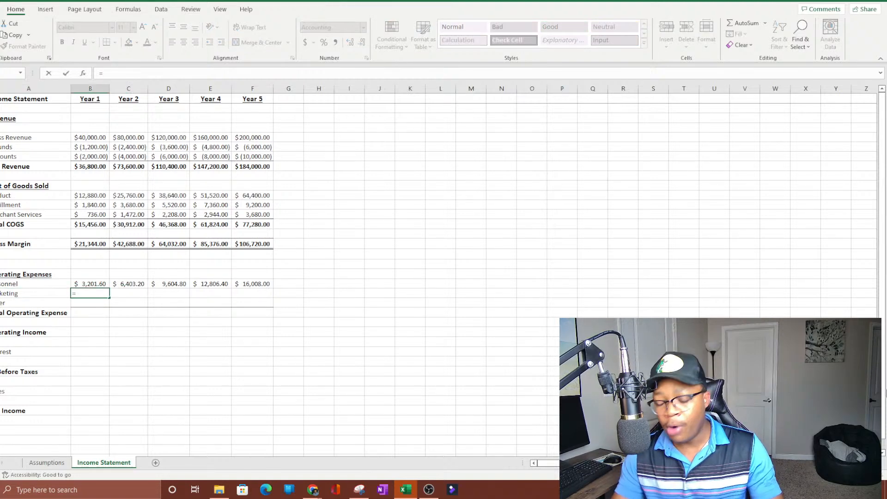
{"action": "left_click", "coordinate": [80, 246]}
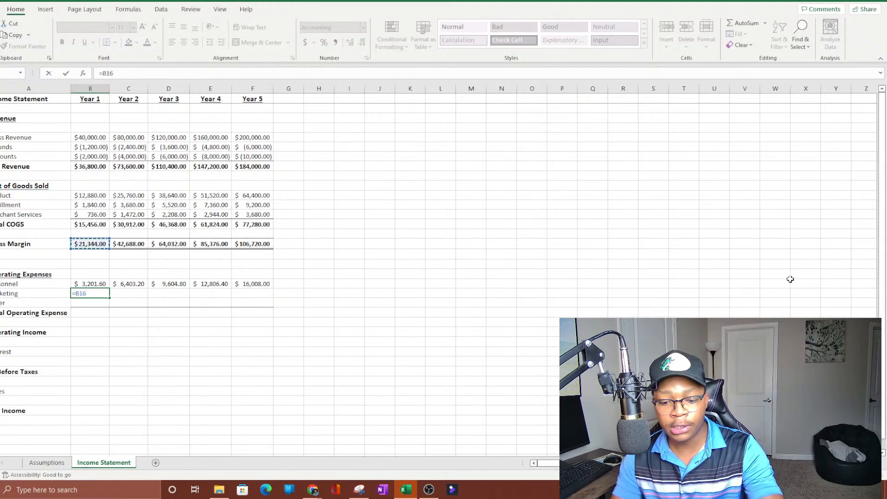
{"action": "key", "text": "F4"}
{"action": "key", "text": "F4"}
{"action": "type", "text": "*"}
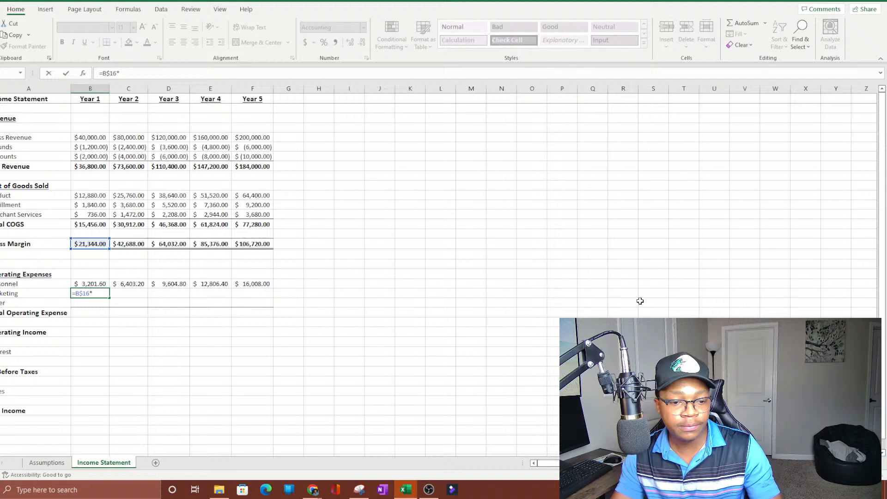
{"action": "left_click", "coordinate": [48, 462]}
{"action": "left_click", "coordinate": [77, 247]}
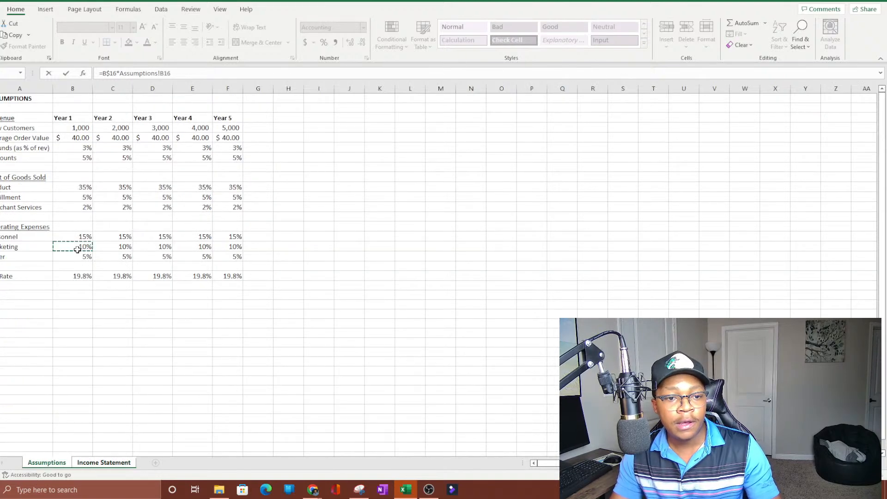
{"action": "key", "text": "Return"}
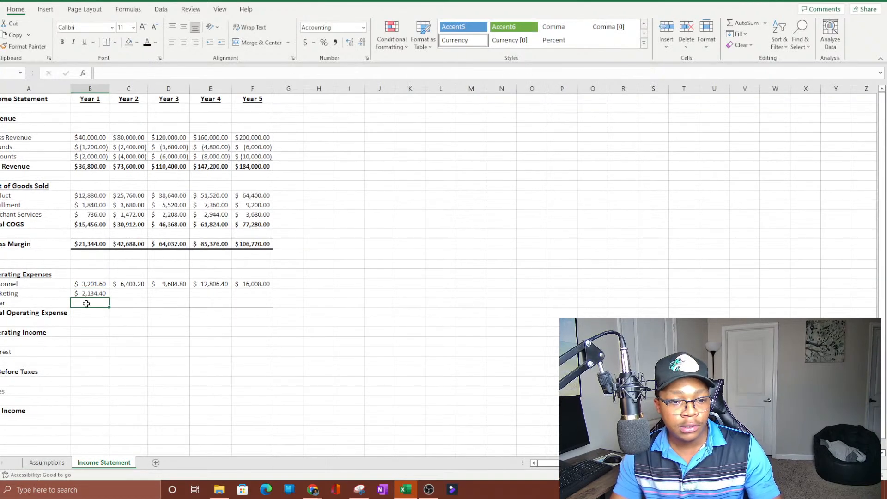
- Calculate Year 1 Other operating expense from Gross Margin and its Assumptions percentage, with the formula =B$16*Assumptions!B17
{"action": "type", "text": "="}
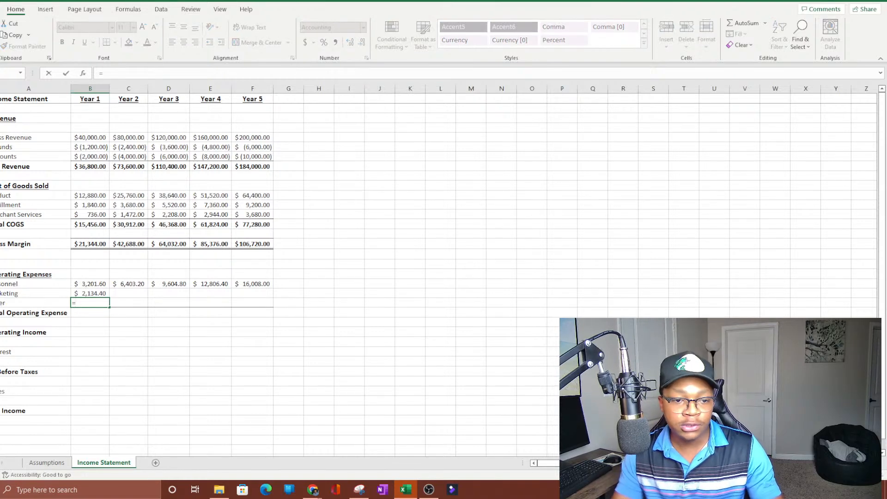
{"action": "left_click", "coordinate": [93, 243]}
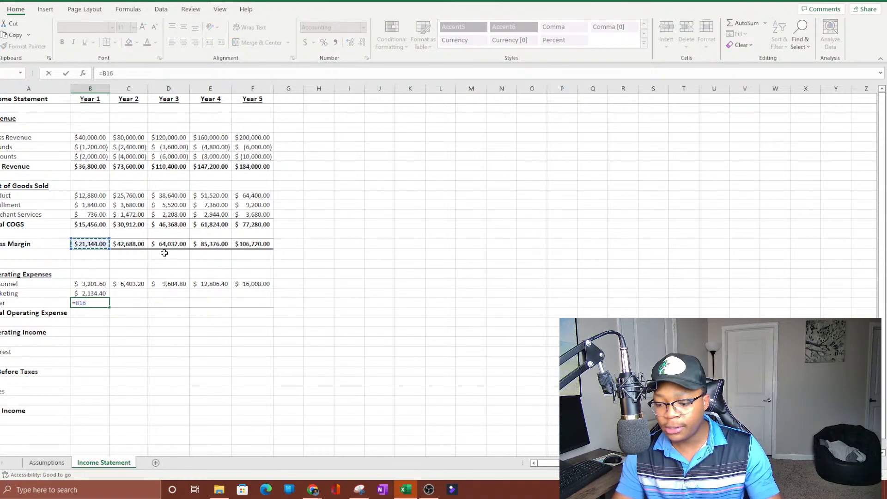
{"action": "type", "text": "="}
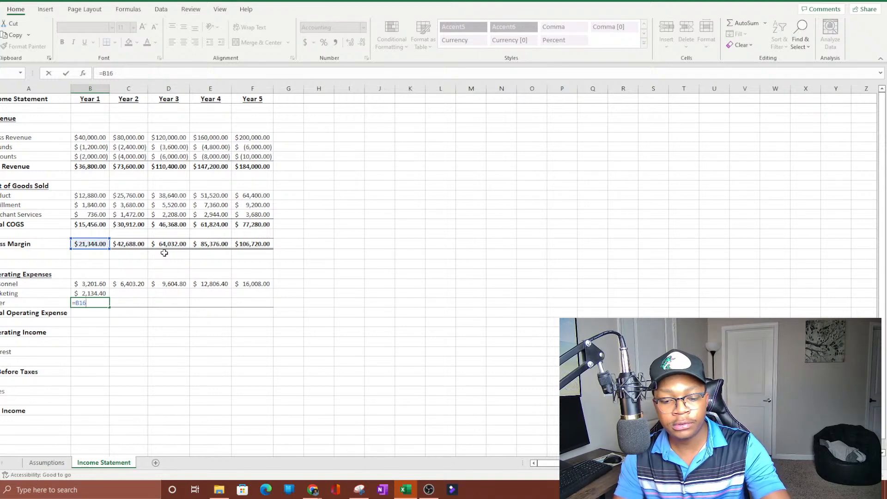
{"action": "key", "text": "F4"}
{"action": "key", "text": "F4"}
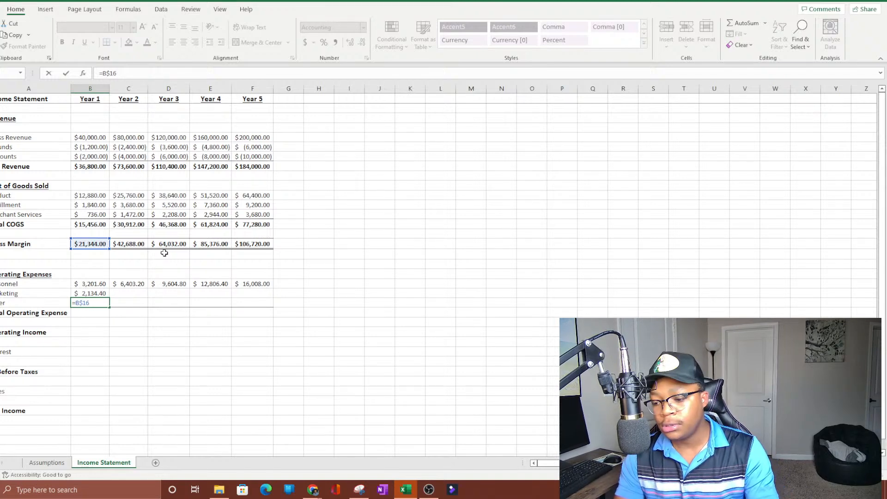
{"action": "type", "text": "*"}
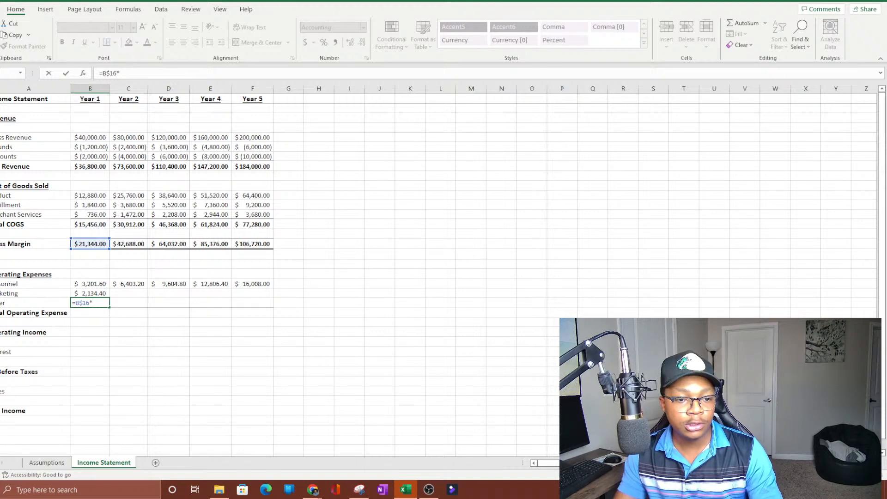
{"action": "left_click", "coordinate": [47, 462]}
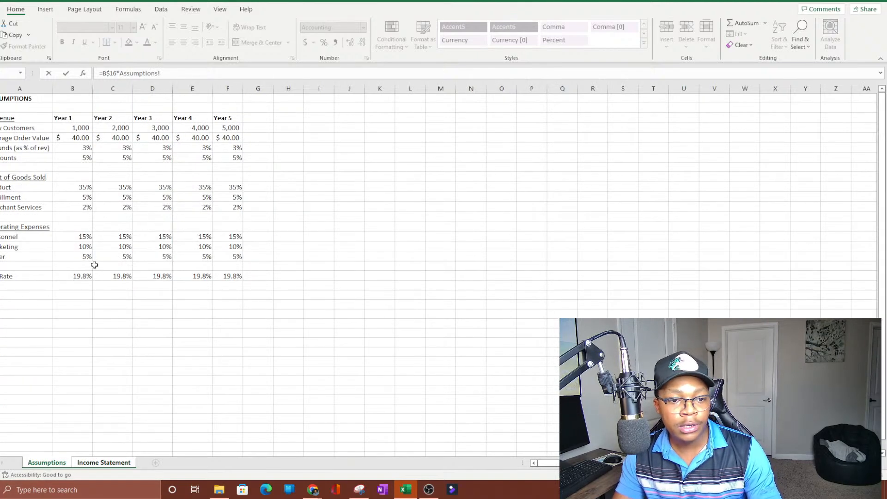
{"action": "left_click", "coordinate": [78, 257]}
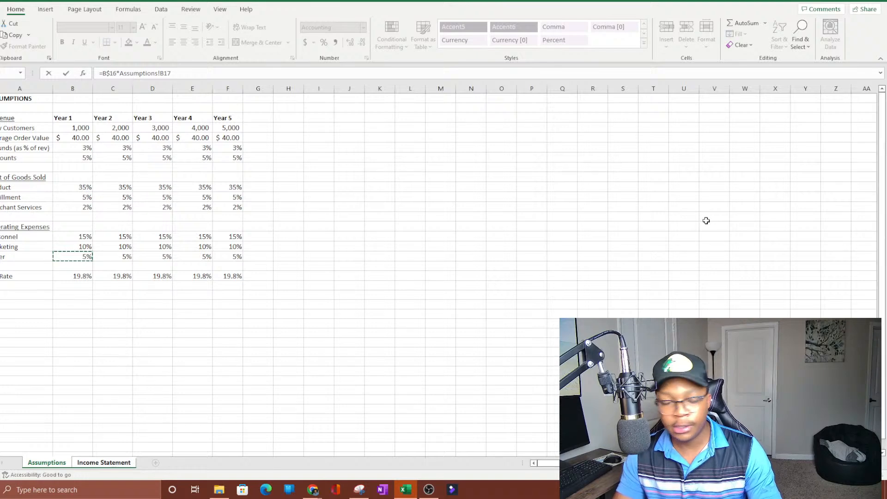
{"action": "key", "text": "Return"}
- Fill the Year 1 Marketing and Other expense formulas across Years 2 to 5
{"action": "left_click_drag", "start_coordinate": [91, 292], "coordinate": [273, 304]}
{"action": "left_click", "coordinate": [290, 368]}
{"action": "left_click", "coordinate": [210, 284]}
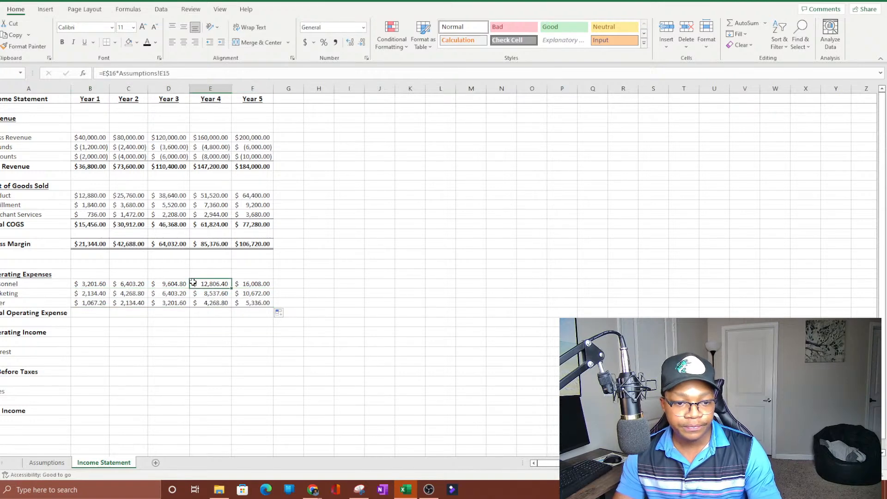
- Sum Personnel, Marketing and Other into Total Operating Expense for Year 1 and Year 2 with AutoSum
{"action": "left_click", "coordinate": [85, 315]}
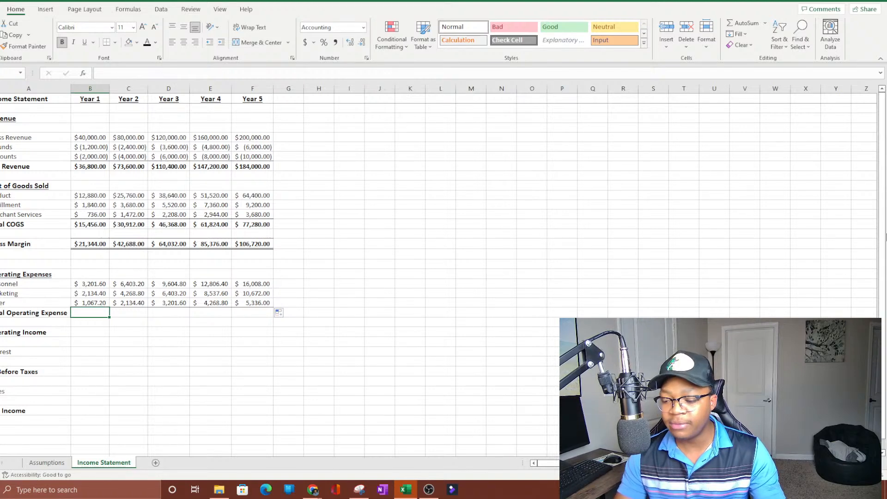
{"action": "key", "text": "alt+equal"}
{"action": "key", "text": "Return"}
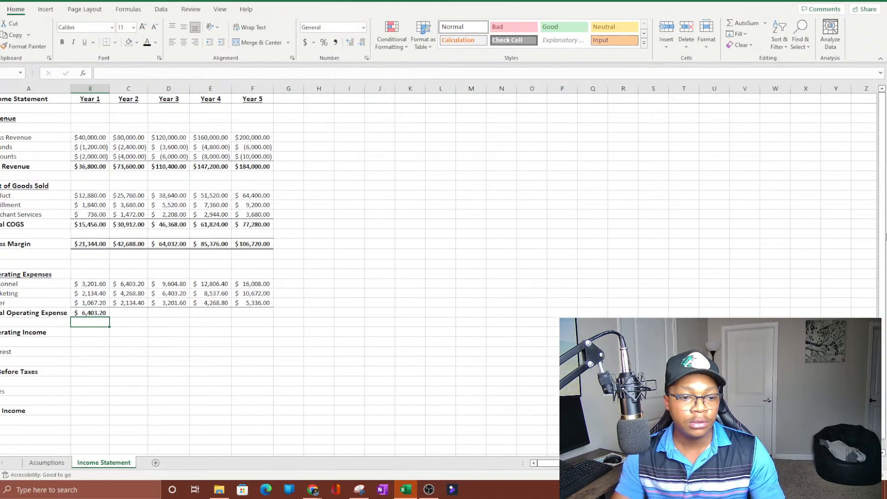
{"action": "left_click", "coordinate": [121, 314]}
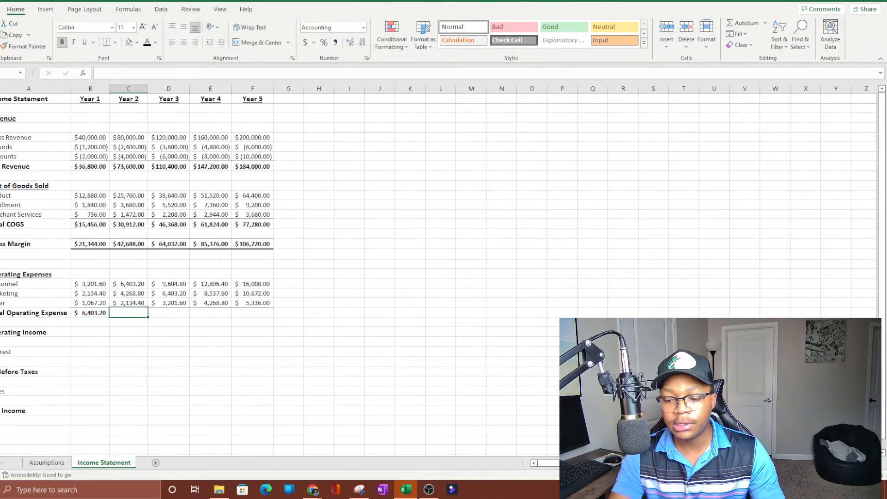
{"action": "key", "text": "alt+equal"}
{"action": "key", "text": "Return"}
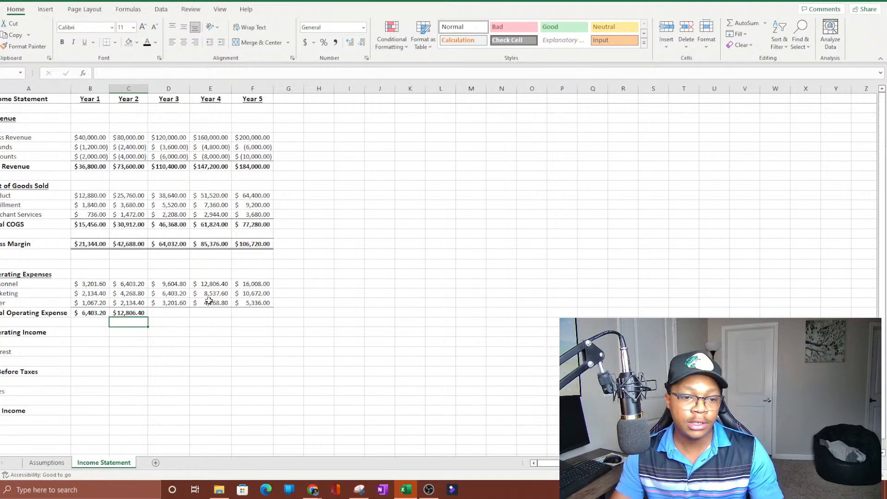
- Fill the Year 1 Total Operating Expense sum across Years 2 to 5
{"action": "left_click", "coordinate": [90, 314]}
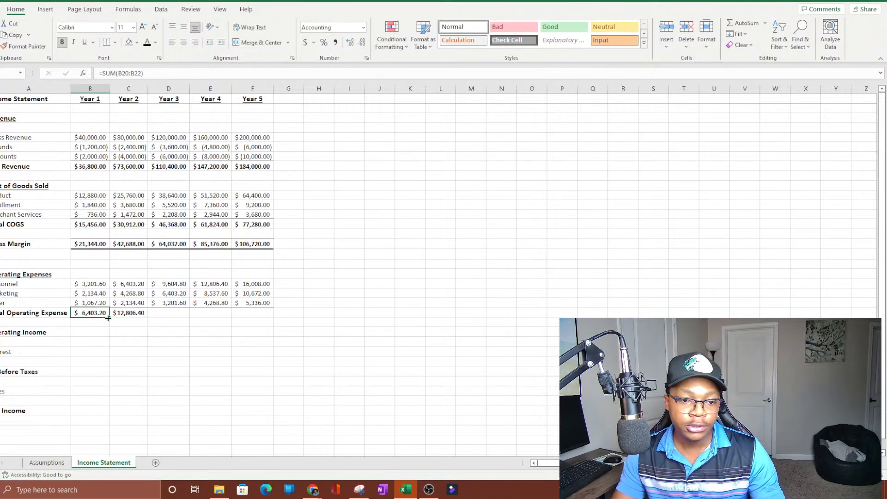
{"action": "left_click_drag", "start_coordinate": [109, 317], "coordinate": [271, 322]}
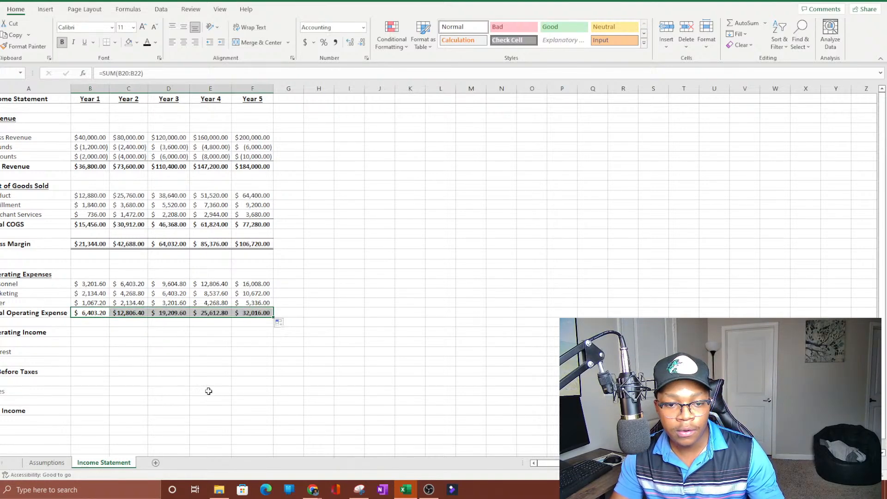
{"action": "left_click", "coordinate": [185, 382]}
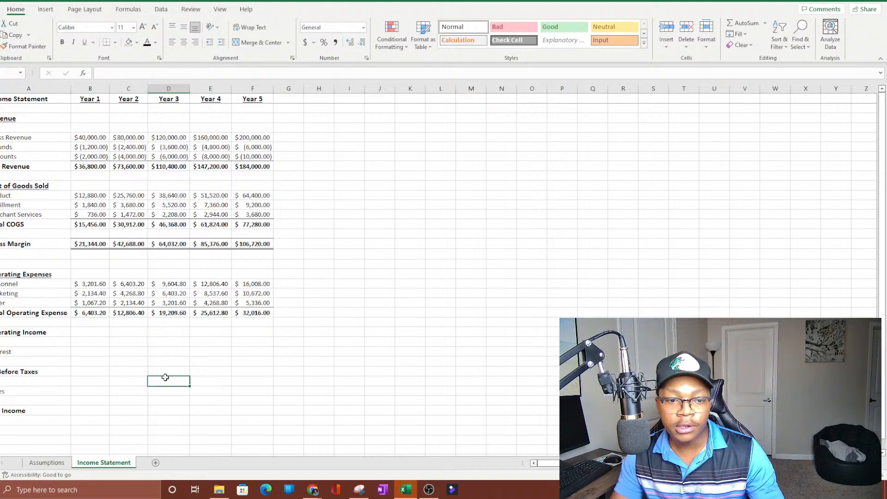
{"action": "scroll", "coordinate": [167, 381], "scroll_direction": "down", "scroll_amount": 1}
{"action": "scroll", "coordinate": [167, 381], "scroll_direction": "up", "scroll_amount": 1}
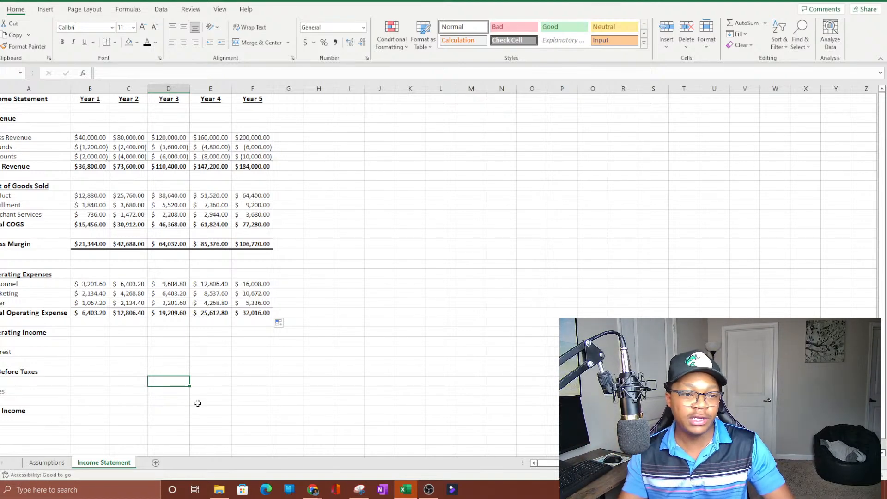
- Calculate the Year 1 gross margin percentage beneath Gross Margin by dividing it by the revenue total, with the formula =B16/B8
{"action": "left_click", "coordinate": [4, 253]}
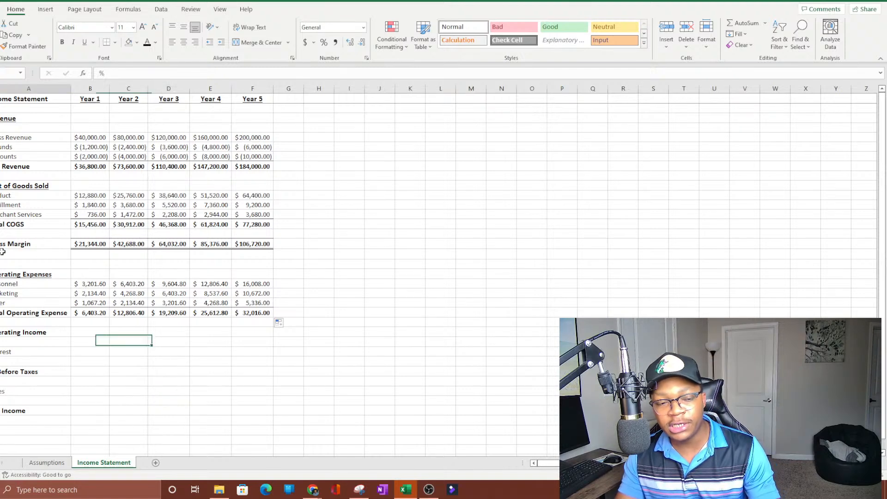
{"action": "left_click", "coordinate": [93, 254]}
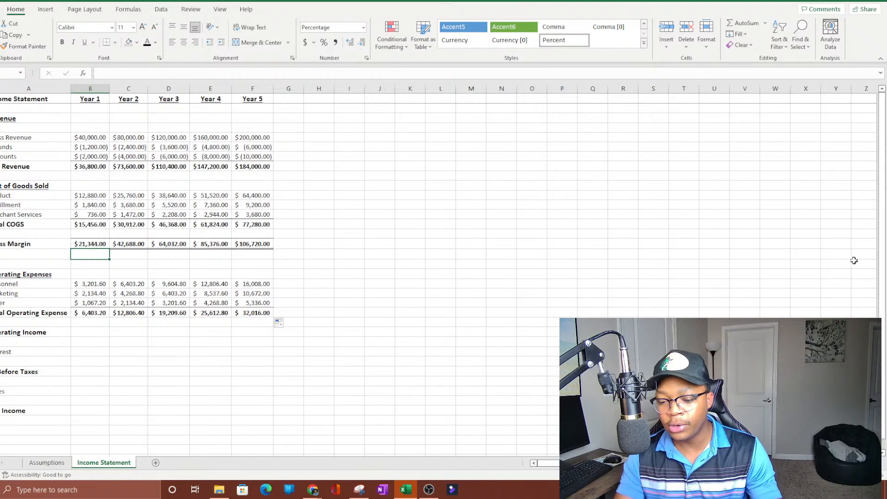
{"action": "left_click", "coordinate": [93, 244]}
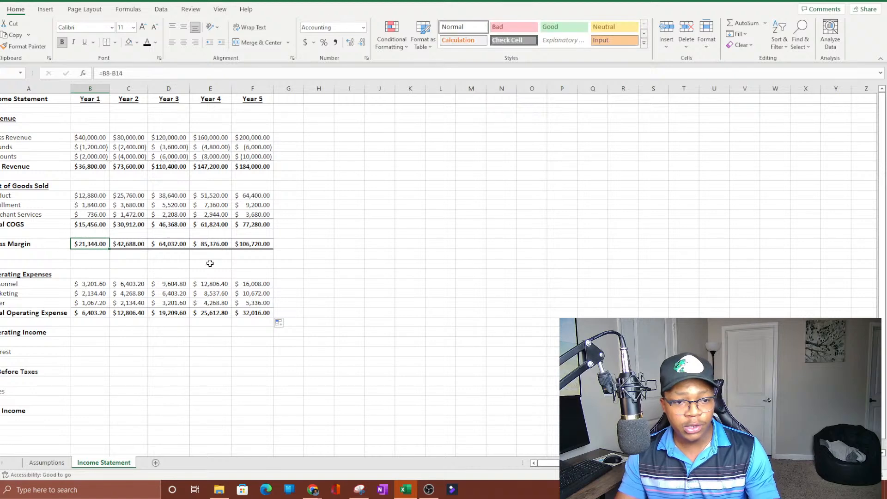
{"action": "left_click", "coordinate": [100, 255]}
{"action": "type", "text": "="}
{"action": "left_click", "coordinate": [90, 242]}
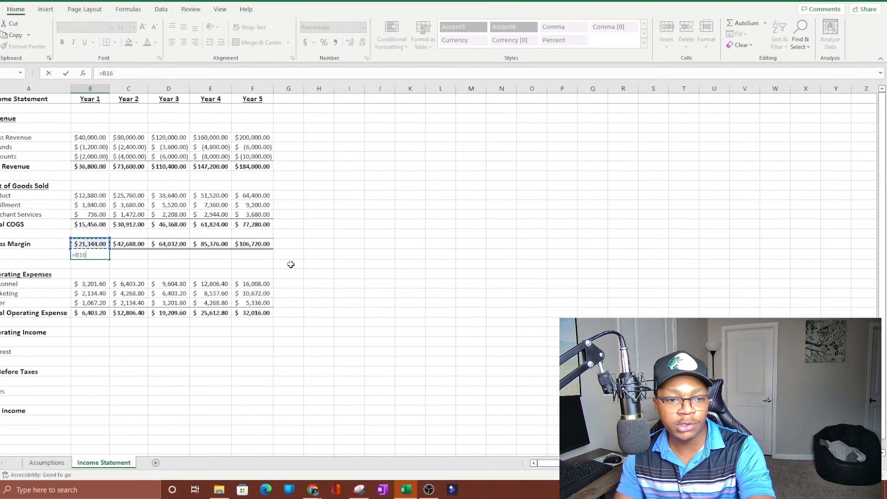
{"action": "type", "text": "/"}
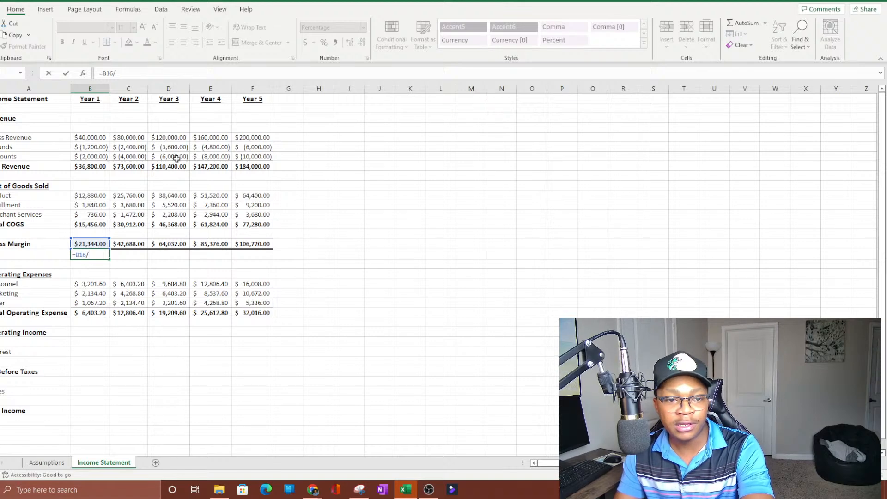
{"action": "left_click", "coordinate": [101, 166]}
{"action": "key", "text": "Return"}
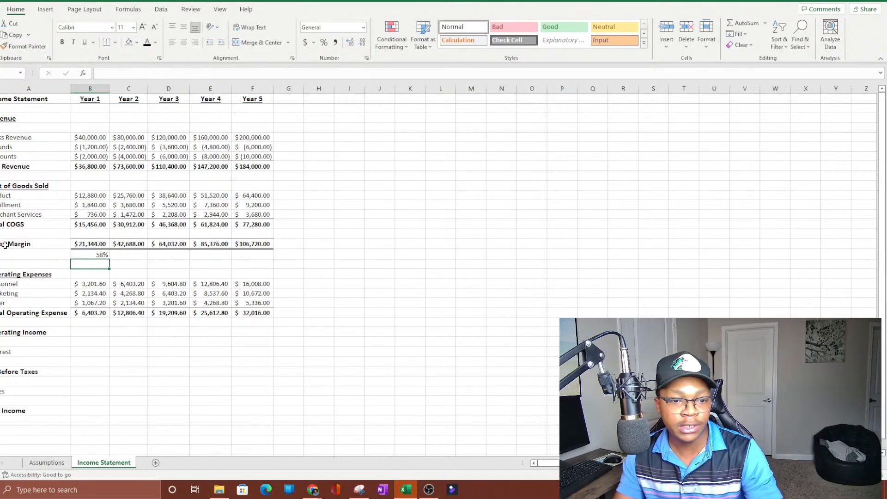
- Fill the Year 1 gross margin percentage formula across Years 2 to 5
{"action": "left_click", "coordinate": [89, 254]}
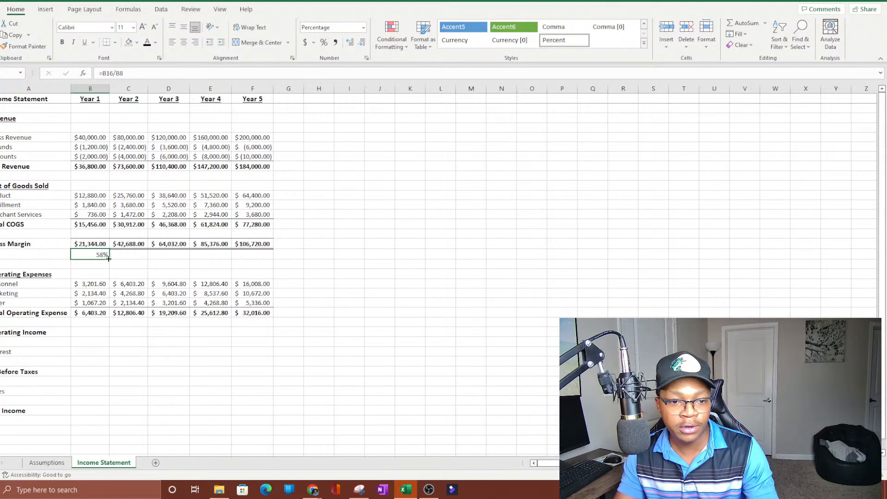
{"action": "left_click_drag", "start_coordinate": [108, 259], "coordinate": [271, 256]}
{"action": "left_click", "coordinate": [410, 341]}
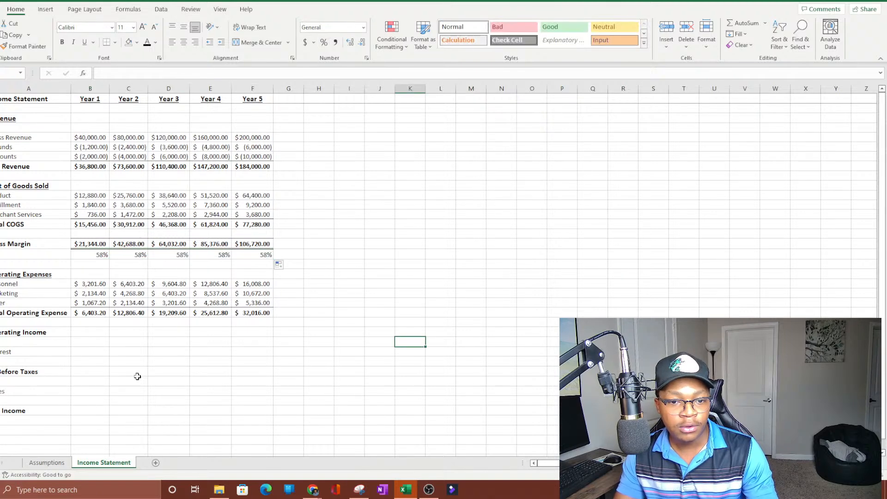
{"action": "left_click", "coordinate": [137, 376]}
{"action": "scroll", "coordinate": [89, 332], "scroll_direction": "down", "scroll_amount": 4}
{"action": "scroll", "coordinate": [134, 300], "scroll_direction": "up", "scroll_amount": 4}
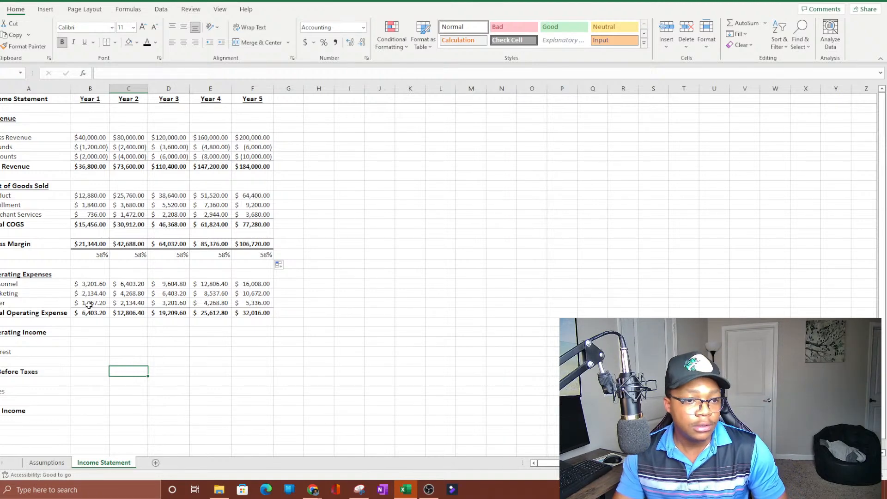
- Review the Year 1 Personnel and Gross Margin formulas and the cells that Gross Margin refers to
{"action": "left_click", "coordinate": [77, 282]}
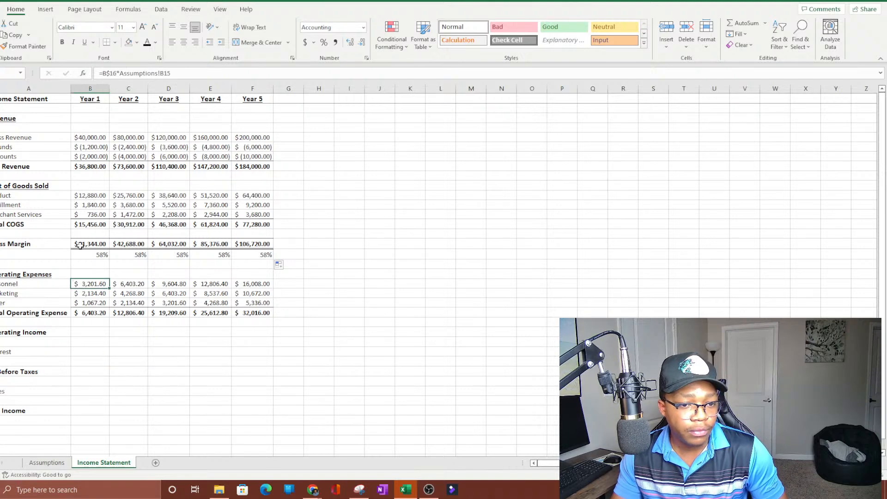
{"action": "left_click", "coordinate": [81, 245]}
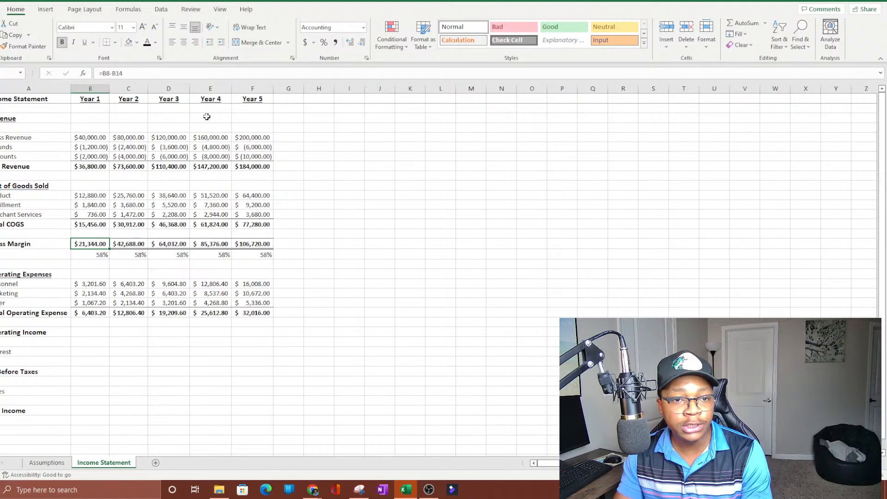
{"action": "key", "text": "F2"}
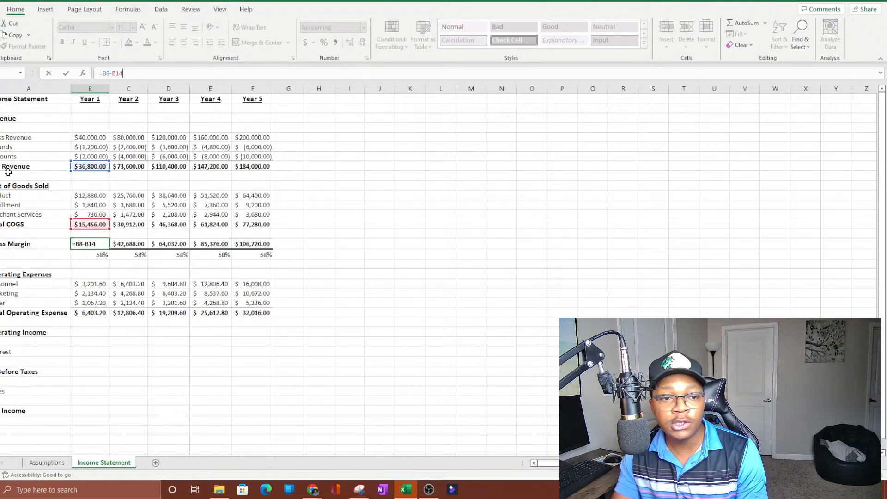
{"action": "key", "text": "Return"}
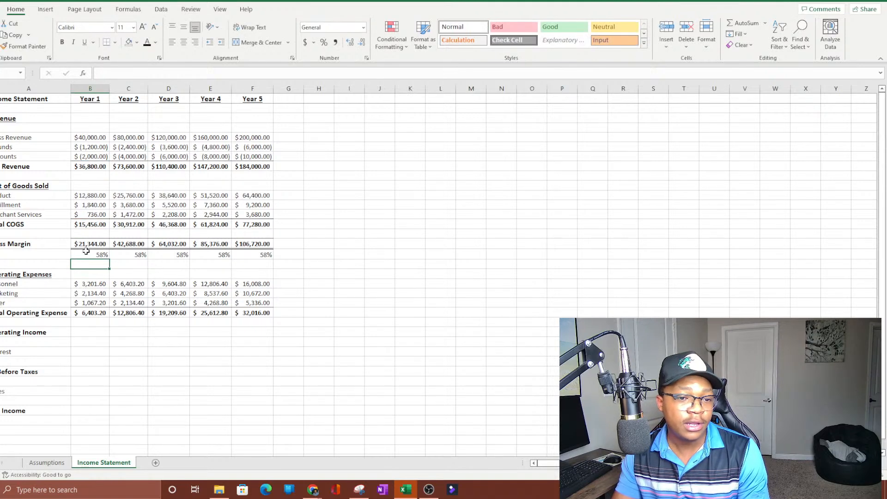
{"action": "left_click", "coordinate": [87, 240]}
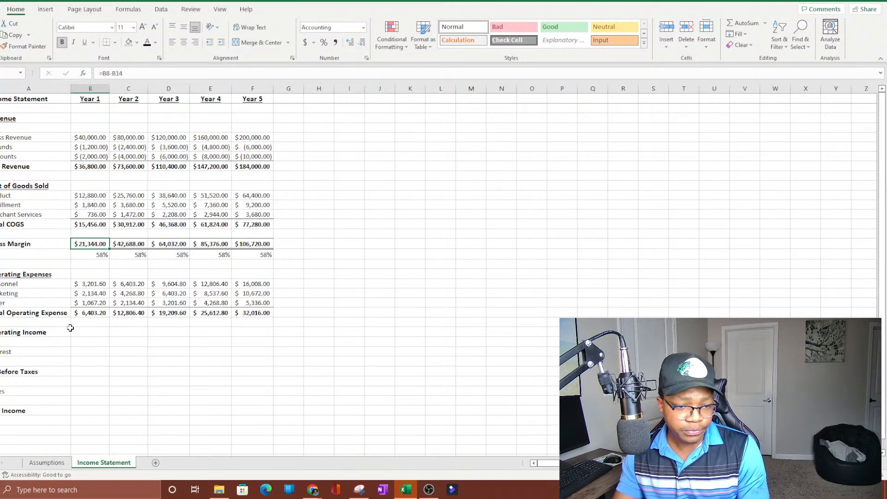
- Calculate Year 1 Operating Income as Gross Margin minus Total Operating Expense, with the formula =B16-B23
{"action": "left_click", "coordinate": [86, 332]}
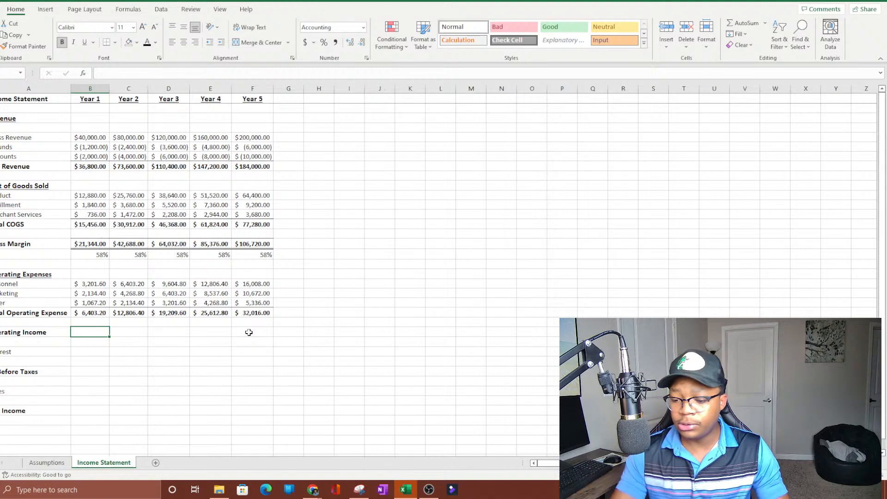
{"action": "type", "text": "="}
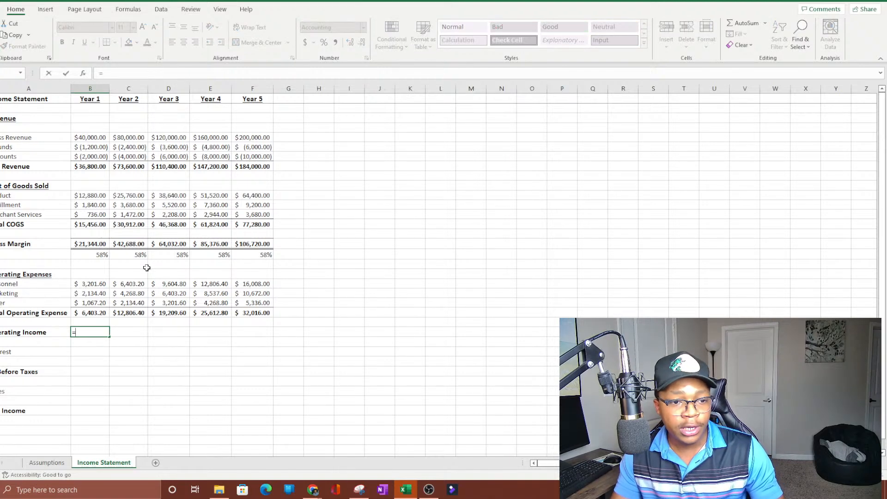
{"action": "left_click", "coordinate": [90, 243]}
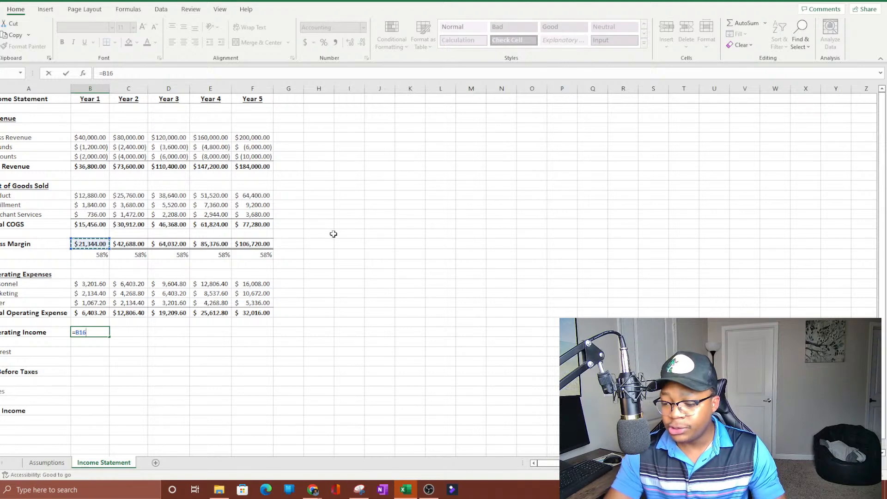
{"action": "type", "text": "-"}
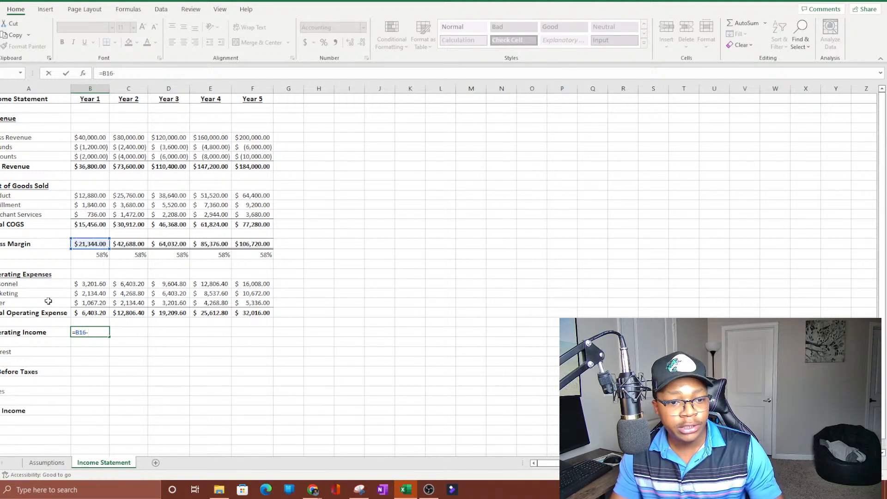
{"action": "left_click", "coordinate": [91, 314]}
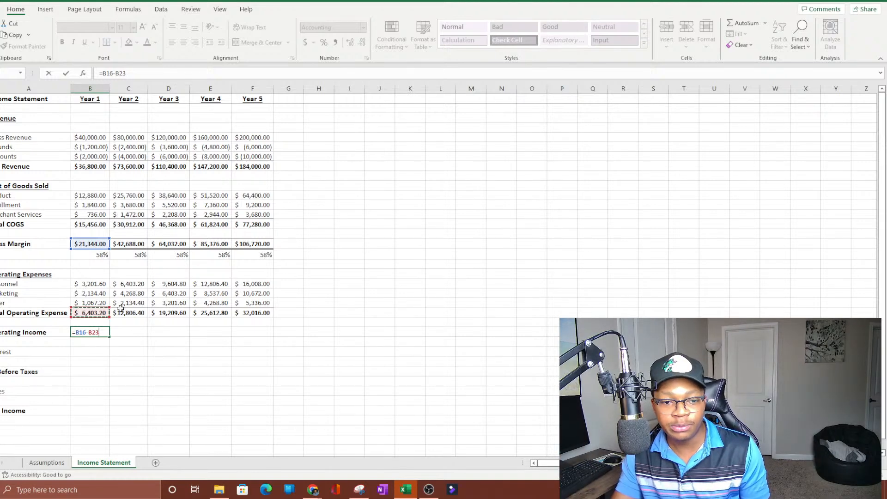
{"action": "key", "text": "Return"}
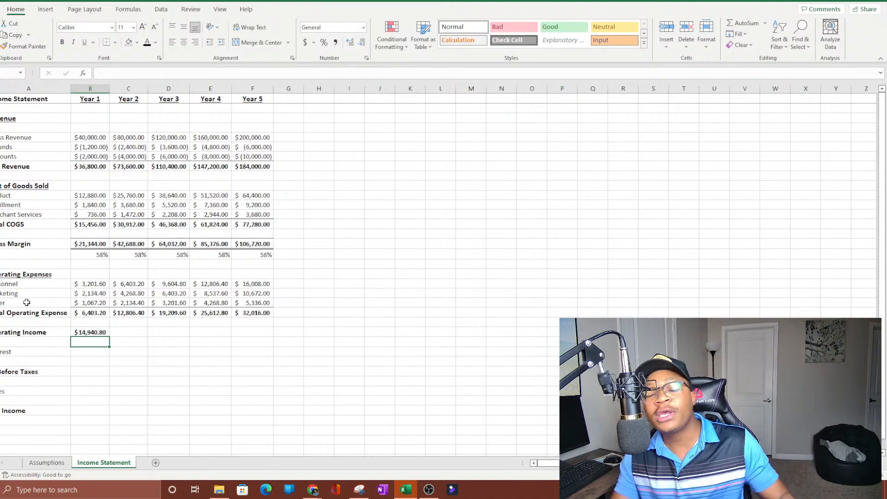
- Fill the Year 1 Operating Income formula across Years 2 to 5 and check the cell references in Year 5
{"action": "left_click", "coordinate": [93, 333]}
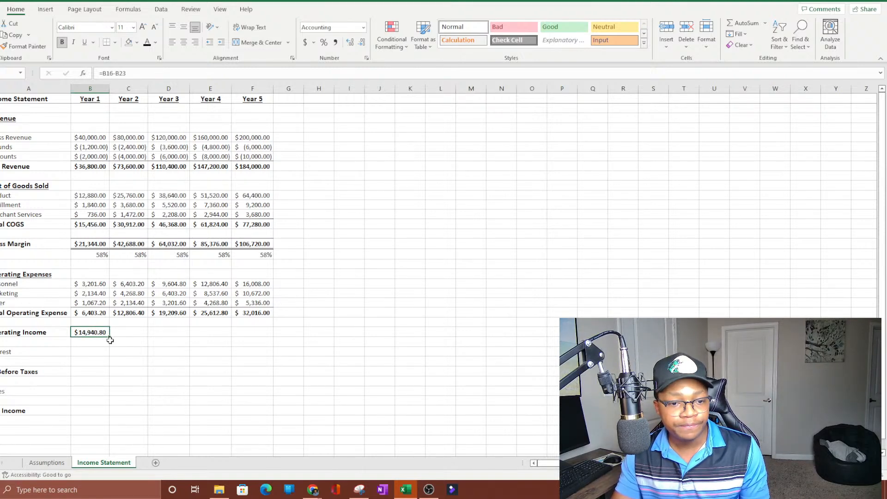
{"action": "left_click_drag", "start_coordinate": [108, 339], "coordinate": [272, 337]}
{"action": "left_click", "coordinate": [268, 334]}
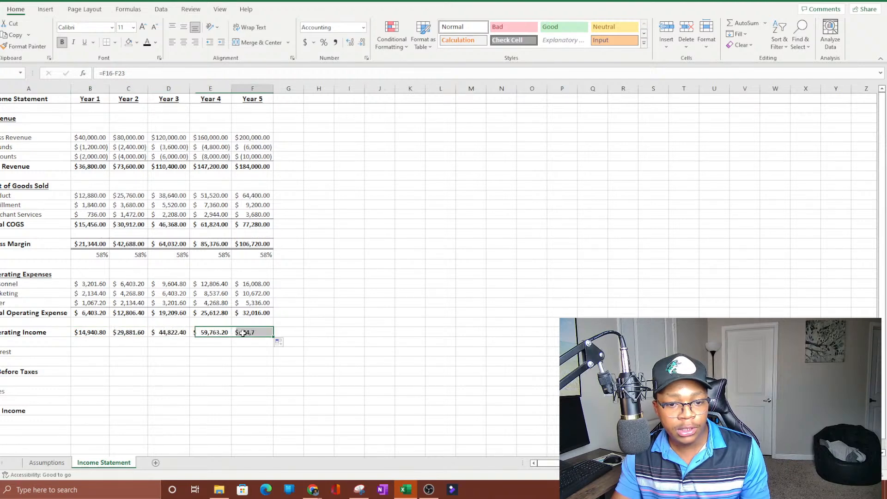
{"action": "left_click", "coordinate": [273, 73]}
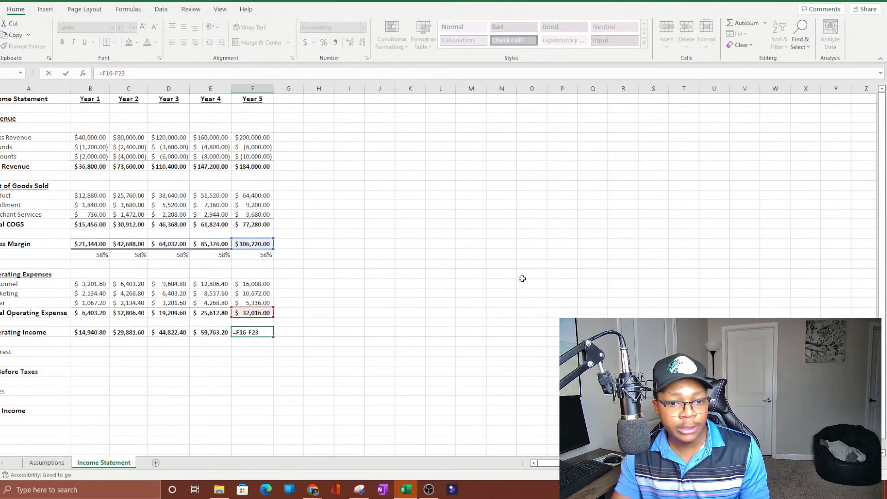
{"action": "left_click", "coordinate": [532, 361]}
{"action": "left_click", "coordinate": [155, 342]}
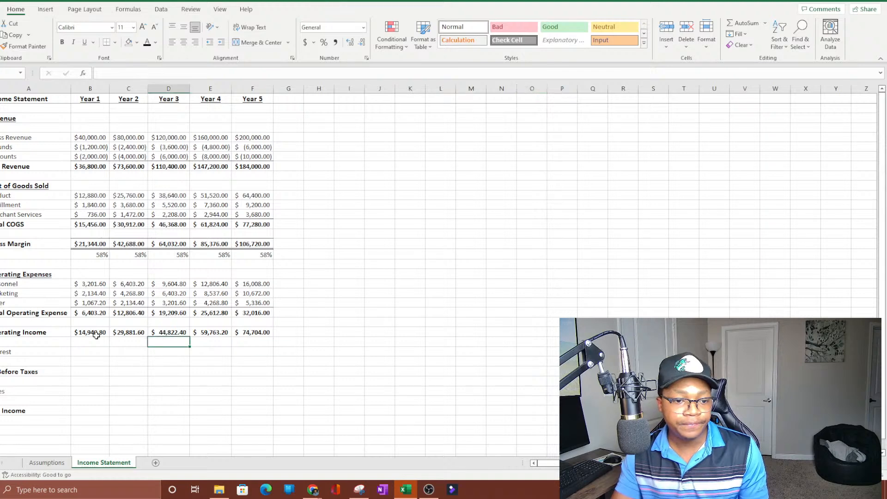
- Enter 0 as the Year 1 Interest amount
{"action": "left_click", "coordinate": [92, 341]}
{"action": "scroll", "coordinate": [193, 352], "scroll_direction": "down", "scroll_amount": 1}
{"action": "scroll", "coordinate": [193, 352], "scroll_direction": "down", "scroll_amount": 1}
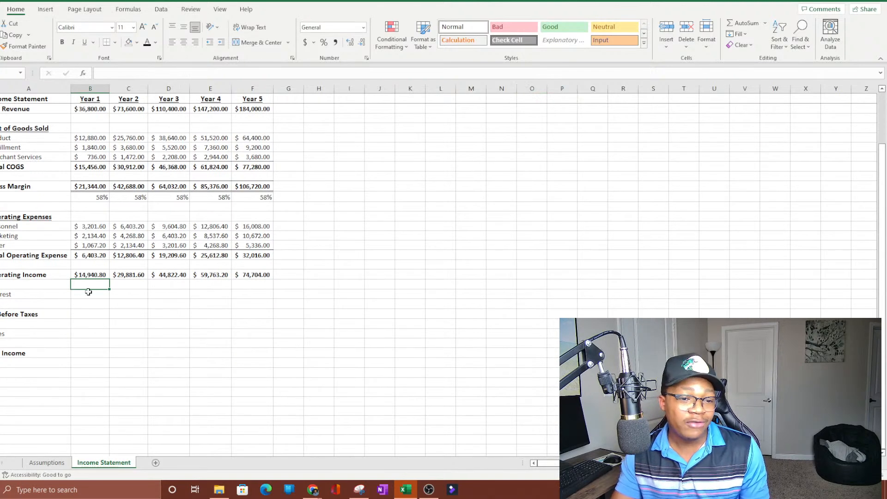
{"action": "left_click", "coordinate": [84, 295]}
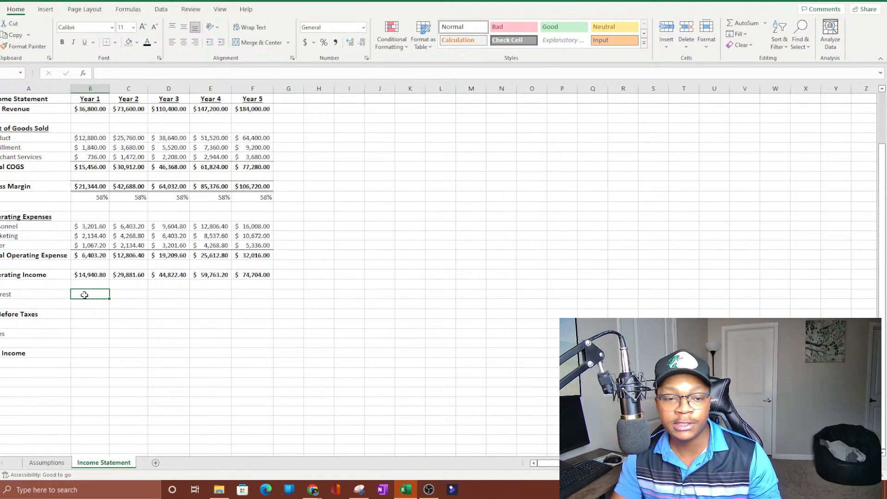
{"action": "type", "text": "0"}
{"action": "key", "text": "Tab"}
- Copy the Year 1 Interest amount across Years 2 to 5
{"action": "left_click", "coordinate": [85, 295]}
{"action": "key", "text": "ctrl+c"}
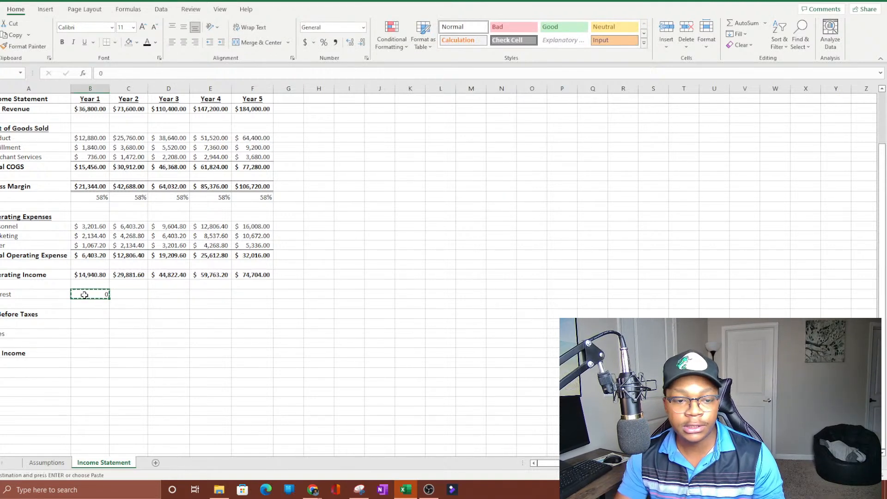
{"action": "key", "text": "shift+Right"}
{"action": "key", "text": "shift+Right"}
{"action": "key", "text": "shift+Right"}
{"action": "key", "text": "shift+Right"}
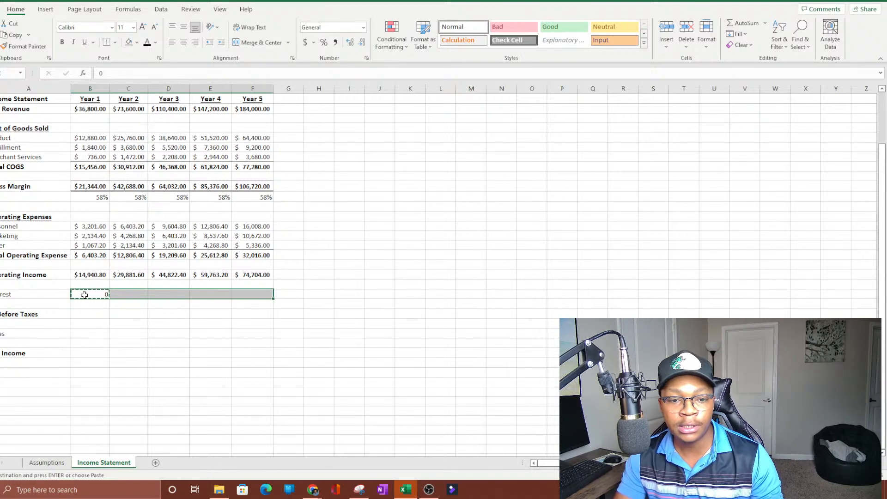
{"action": "key", "text": "ctrl+v"}
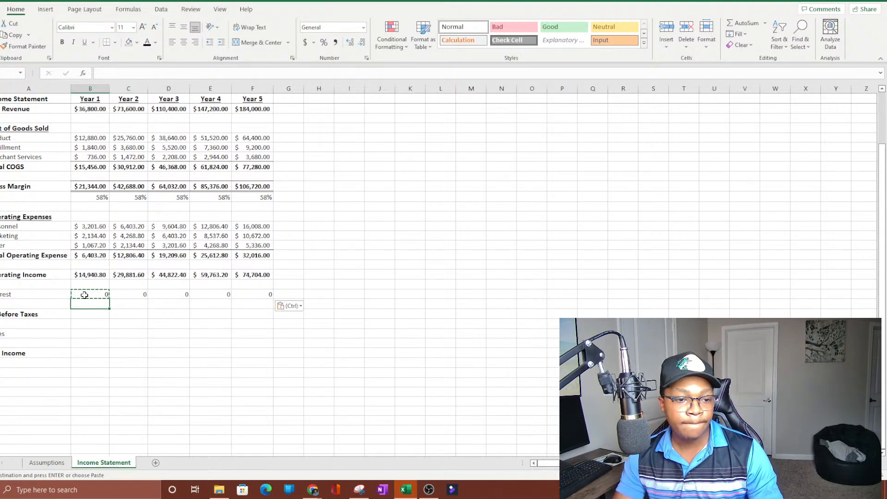
- Calculate Year 1 income Before Taxes as Operating Income minus Interest, with the formula =B25-B27
{"action": "key", "text": "Down"}
{"action": "key", "text": "Down"}
{"action": "key", "text": "Return"}
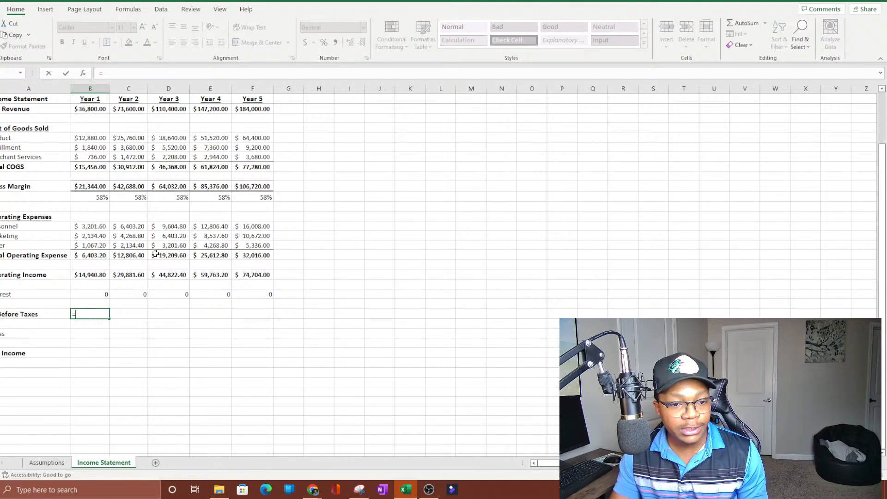
{"action": "left_click", "coordinate": [90, 276]}
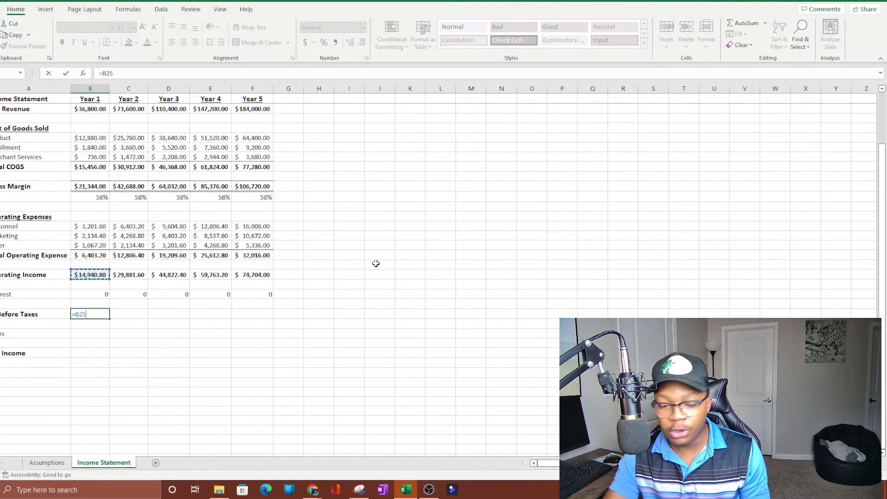
{"action": "type", "text": "-"}
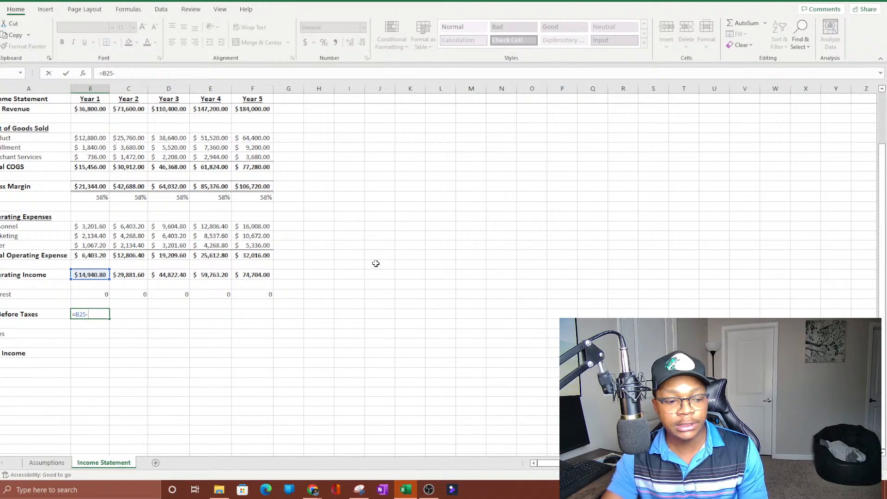
{"action": "left_click", "coordinate": [86, 295]}
{"action": "key", "text": "Return"}
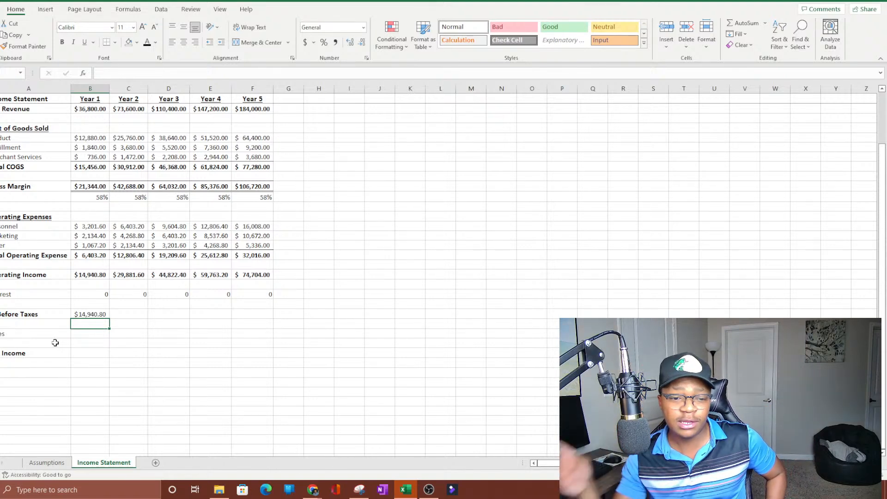
- Test the Year 1 Before Taxes formula with an Interest amount of 20000, and undo that entry
{"action": "left_click", "coordinate": [103, 290]}
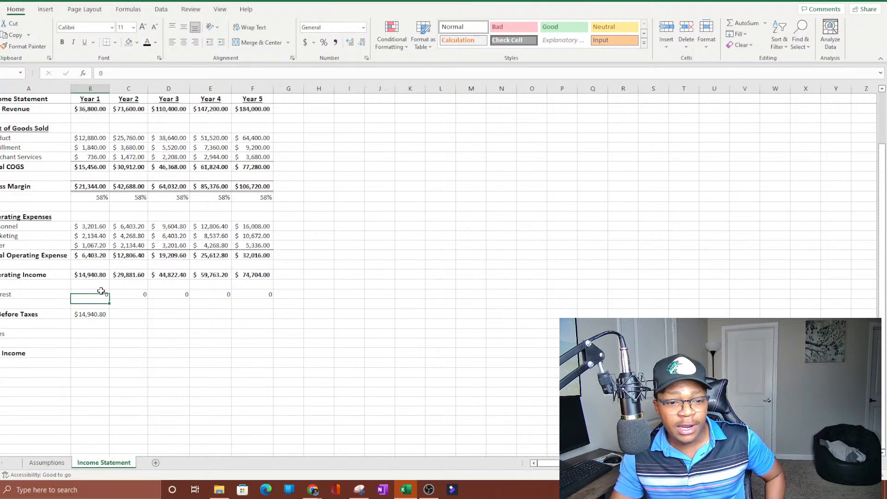
{"action": "type", "text": "20000"}
{"action": "key", "text": "Return"}
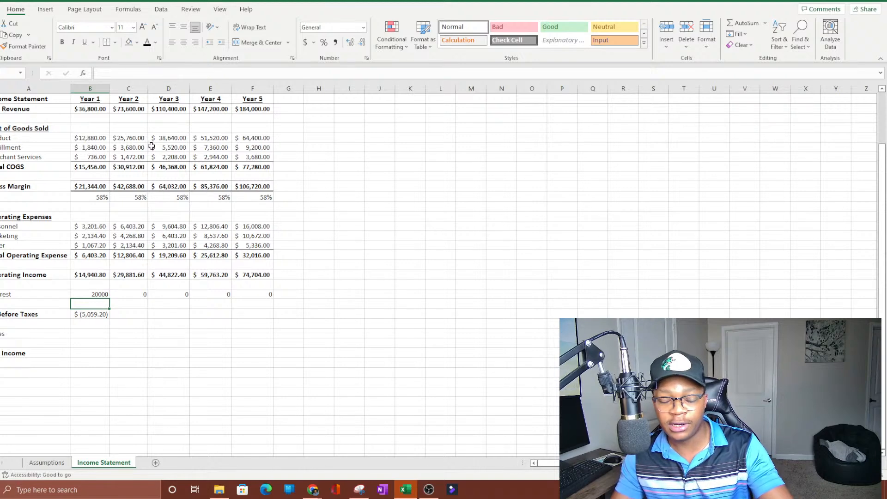
{"action": "key", "text": "ctrl+z"}
- Fill the Year 1 Before Taxes formula across Years 2 to 5
{"action": "left_click", "coordinate": [87, 314]}
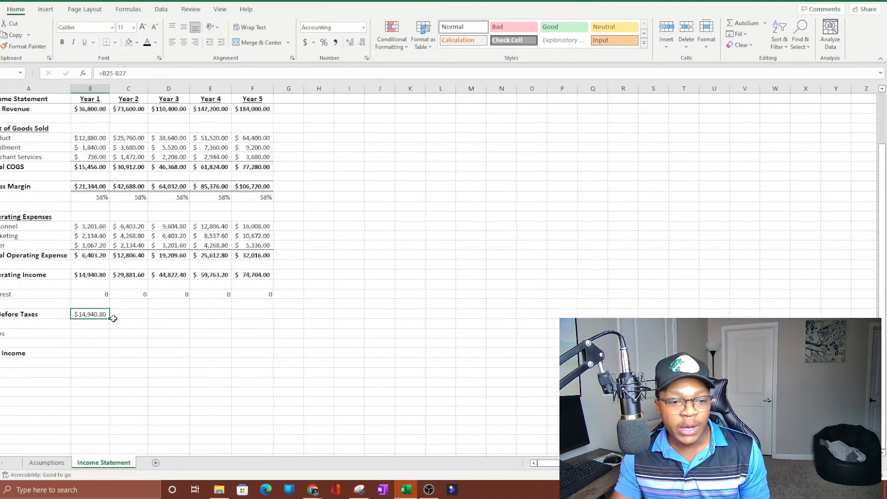
{"action": "left_click_drag", "start_coordinate": [109, 318], "coordinate": [268, 315]}
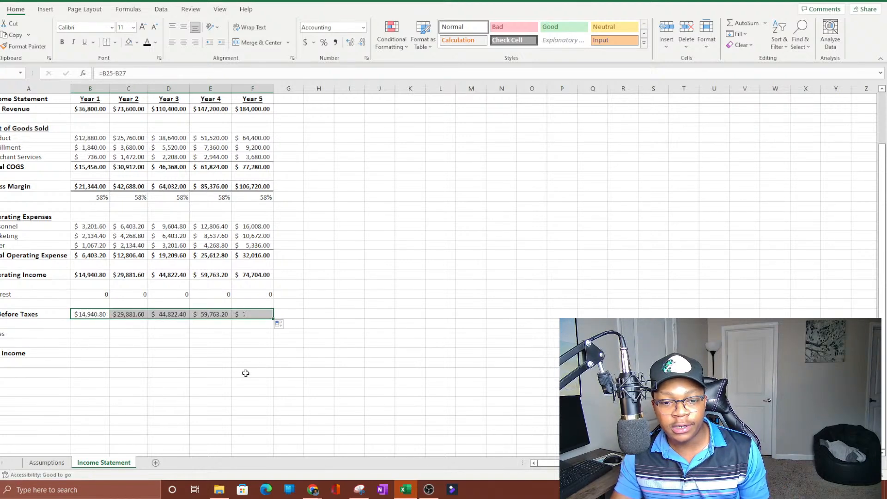
{"action": "left_click", "coordinate": [196, 362]}
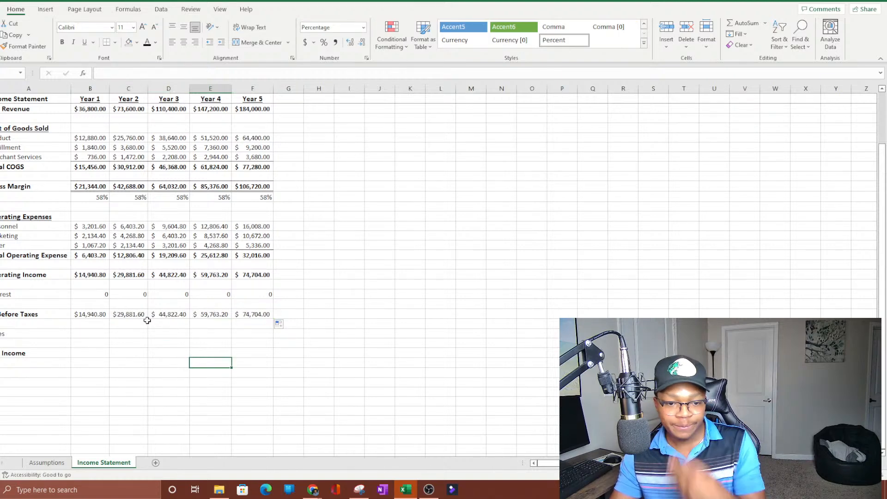
- Make the Before Taxes amounts for Years 1 to 5 bold
{"action": "left_click", "coordinate": [124, 314]}
{"action": "left_click_drag", "start_coordinate": [88, 316], "coordinate": [254, 314]}
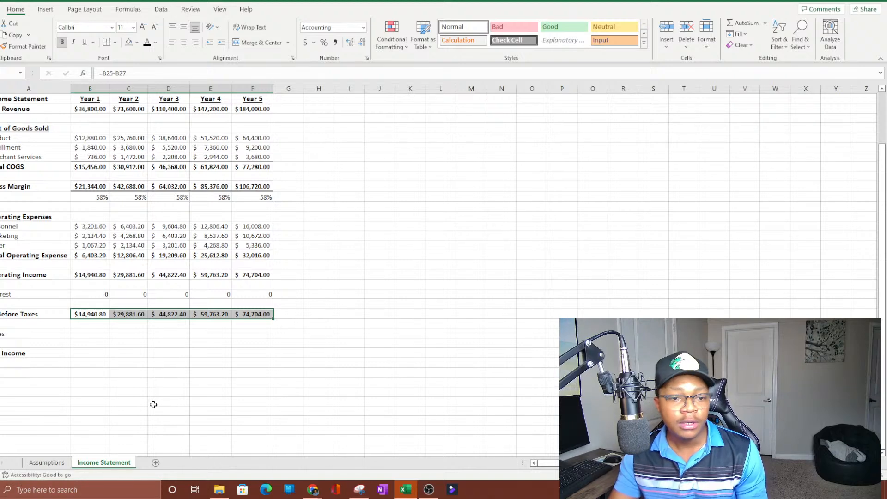
{"action": "left_click", "coordinate": [153, 381]}
{"action": "left_click", "coordinate": [83, 316]}
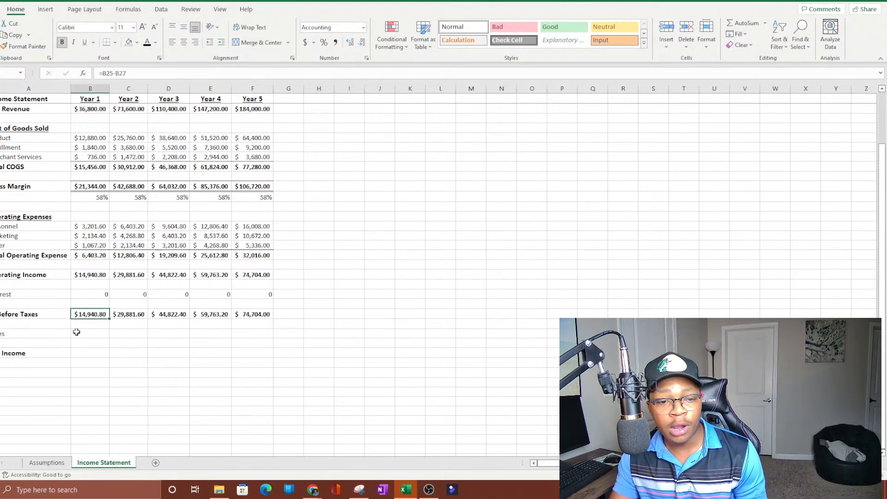
{"action": "left_click", "coordinate": [76, 332]}
{"action": "left_click", "coordinate": [81, 316]}
{"action": "left_click", "coordinate": [87, 353]}
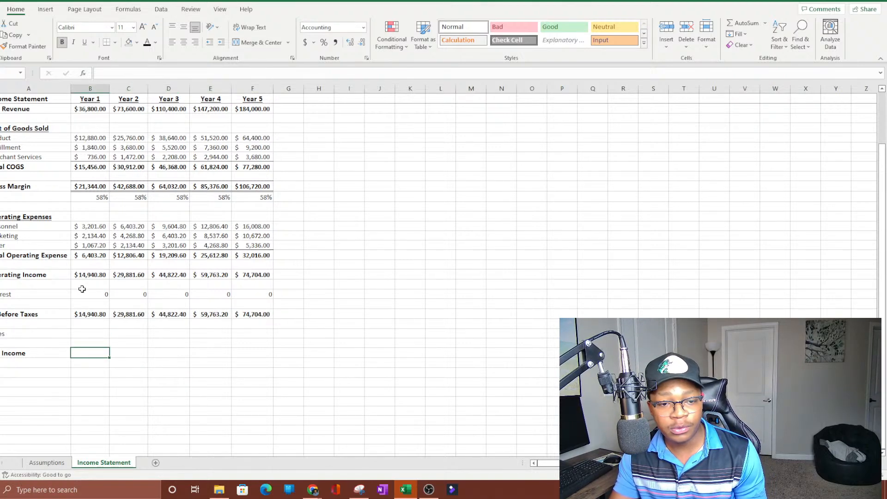
{"action": "left_click", "coordinate": [82, 294]}
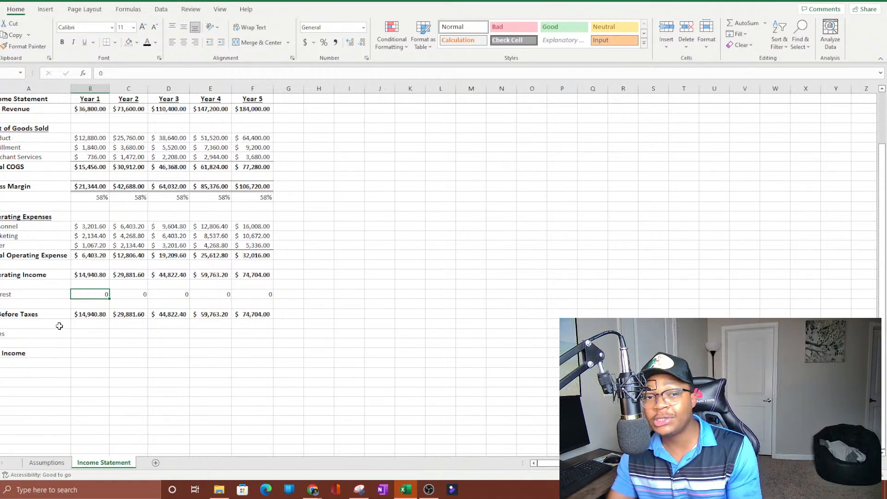
- Review the tax rate on the Assumptions sheet, and switch to Chrome to examine the average small business tax rates by business type
{"action": "left_click", "coordinate": [89, 333]}
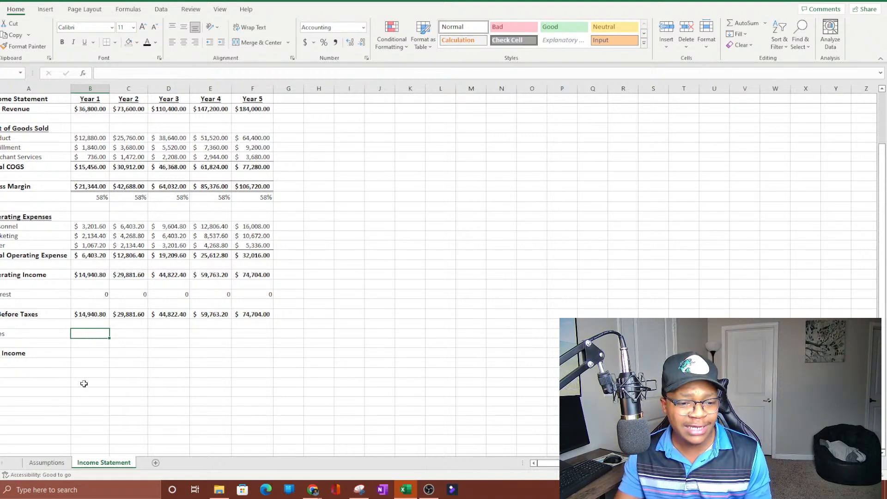
{"action": "left_click", "coordinate": [41, 463]}
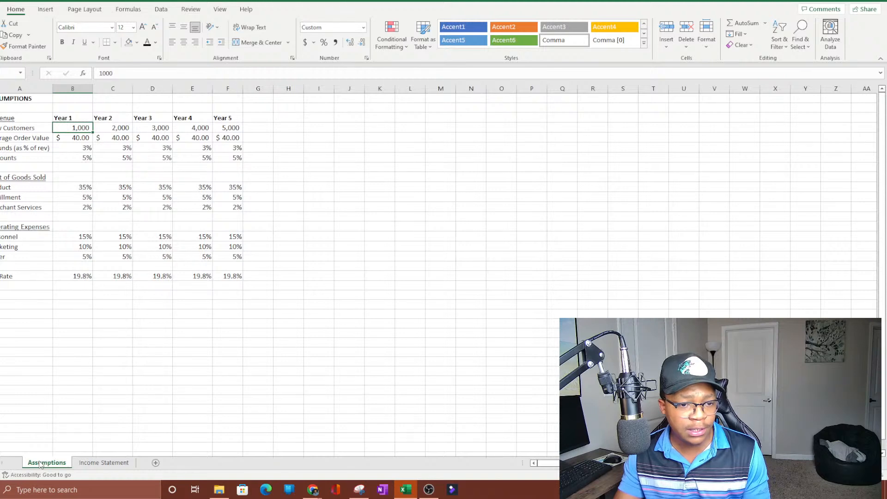
{"action": "left_click", "coordinate": [313, 489]}
{"action": "left_click", "coordinate": [255, 443]}
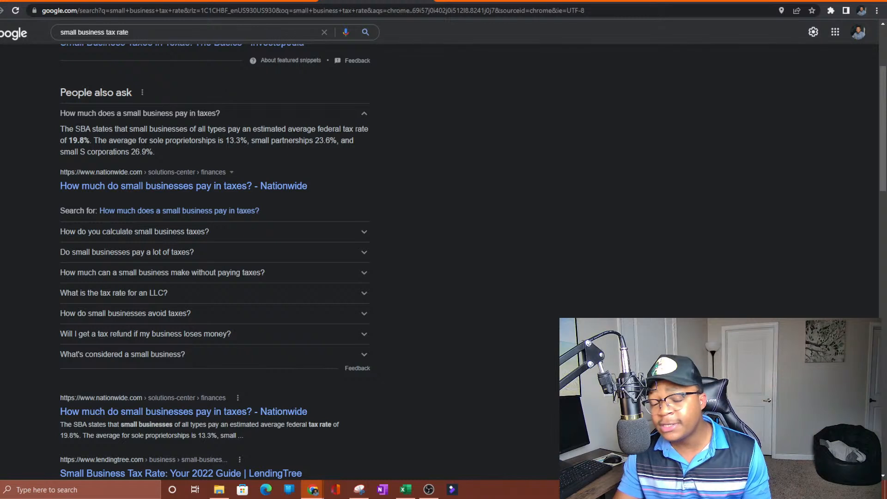
{"action": "left_click_drag", "start_coordinate": [77, 128], "coordinate": [90, 140]}
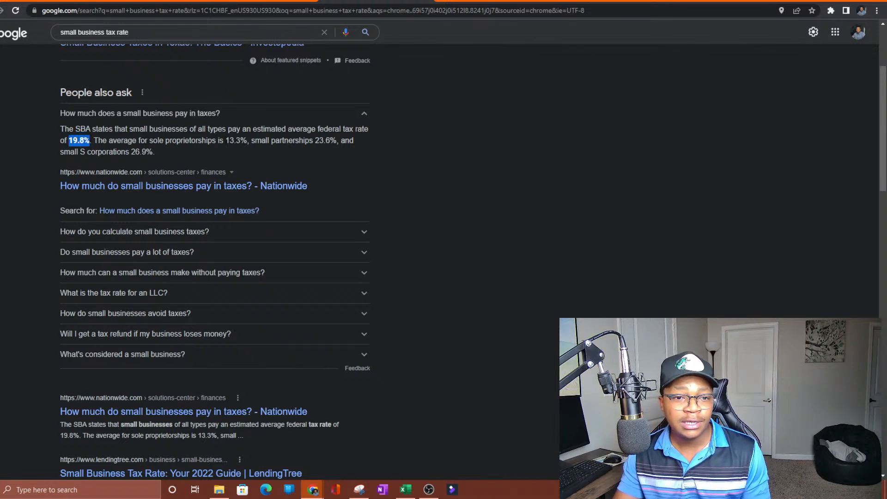
{"action": "left_click", "coordinate": [224, 140]}
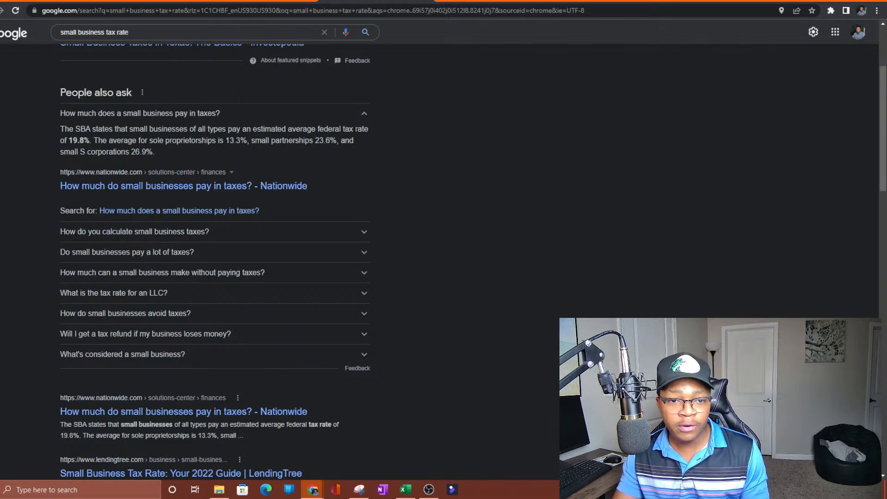
{"action": "left_click_drag", "start_coordinate": [220, 140], "coordinate": [251, 140]}
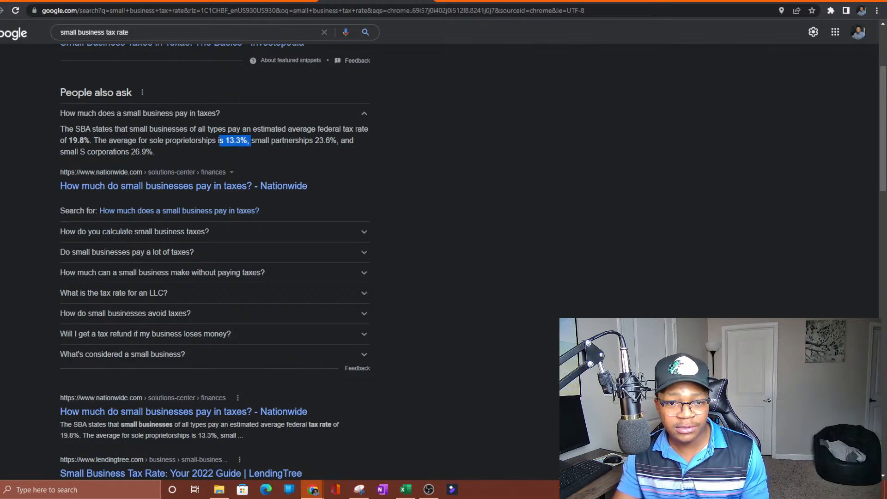
{"action": "left_click", "coordinate": [318, 156]}
{"action": "left_click_drag", "start_coordinate": [125, 152], "coordinate": [146, 152]}
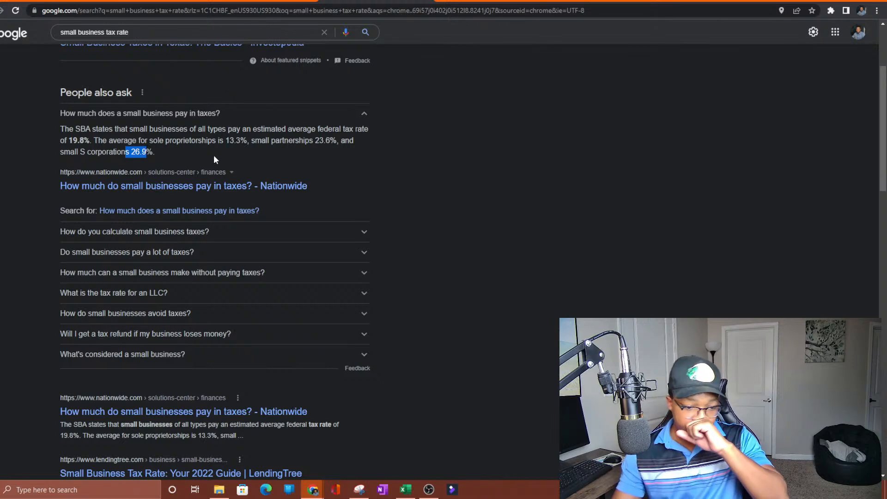
{"action": "left_click", "coordinate": [124, 94]}
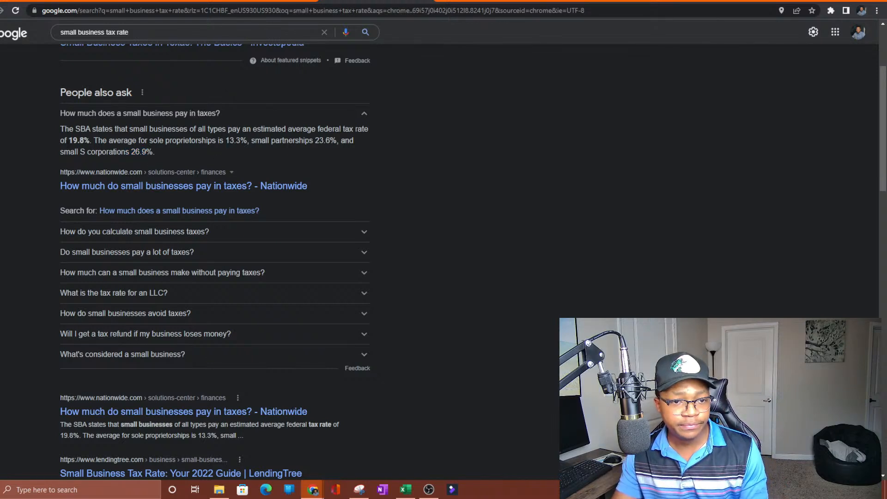
{"action": "left_click", "coordinate": [263, 2]}
{"action": "left_click", "coordinate": [190, 3]}
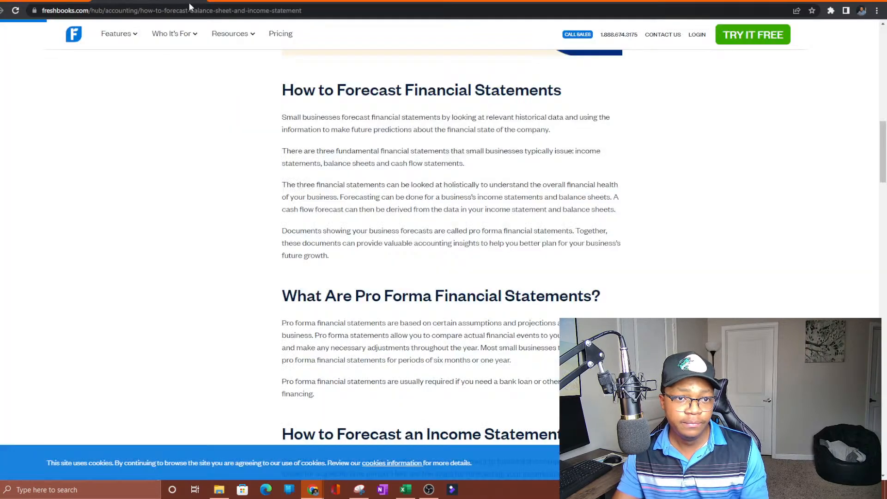
{"action": "left_click", "coordinate": [341, 3]}
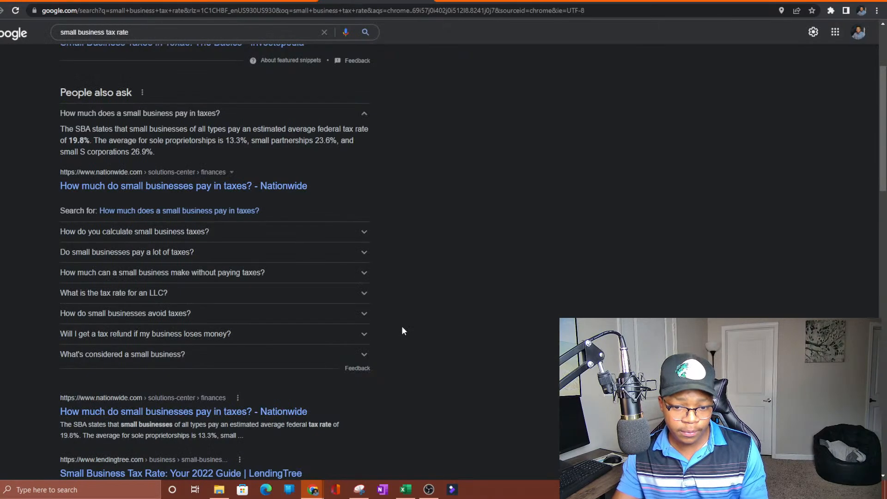
- Switch back to Excel and calculate Year 1 Taxes on the Income Statement with the formula =B29*Assumptions!B19
{"action": "left_click", "coordinate": [407, 490]}
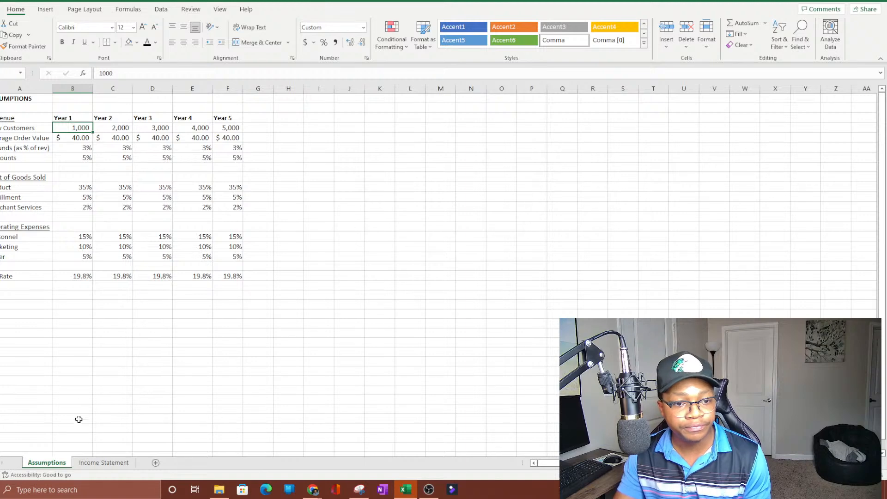
{"action": "left_click", "coordinate": [98, 462]}
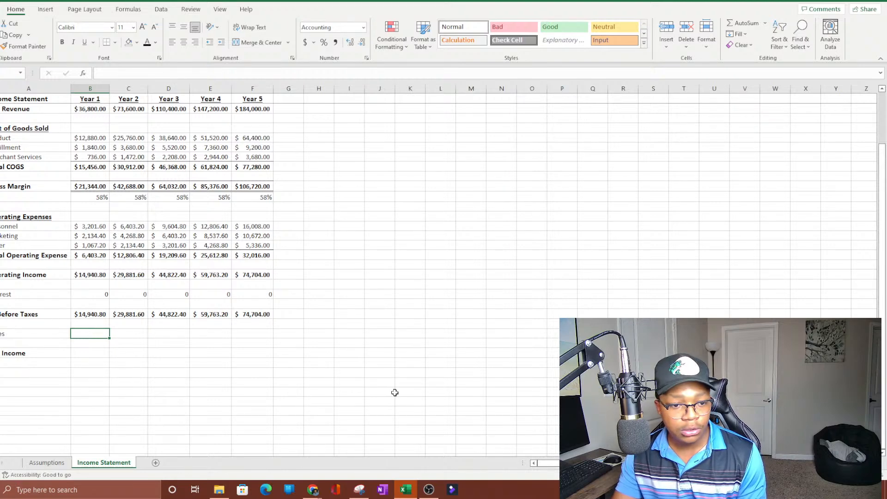
{"action": "type", "text": "="}
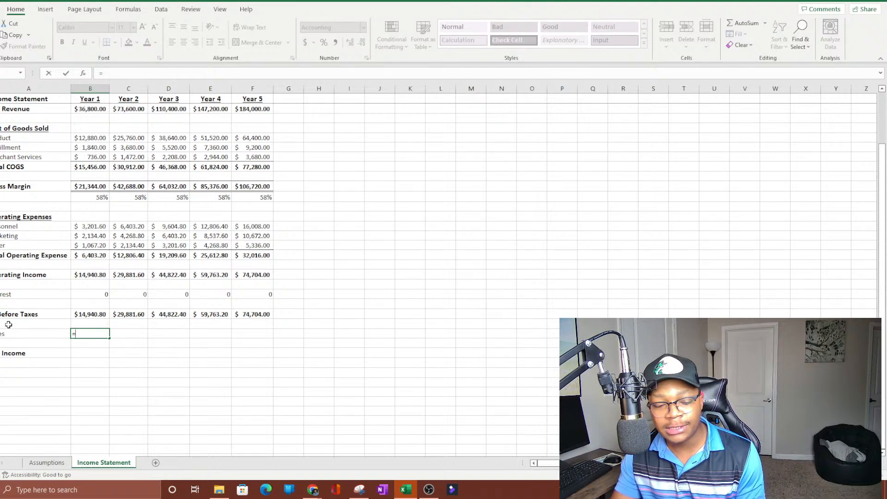
{"action": "left_click", "coordinate": [93, 315]}
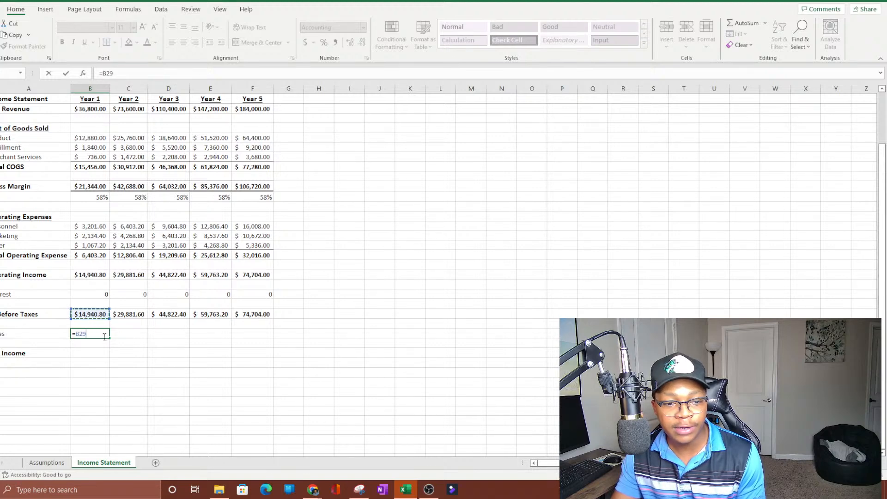
{"action": "type", "text": "*"}
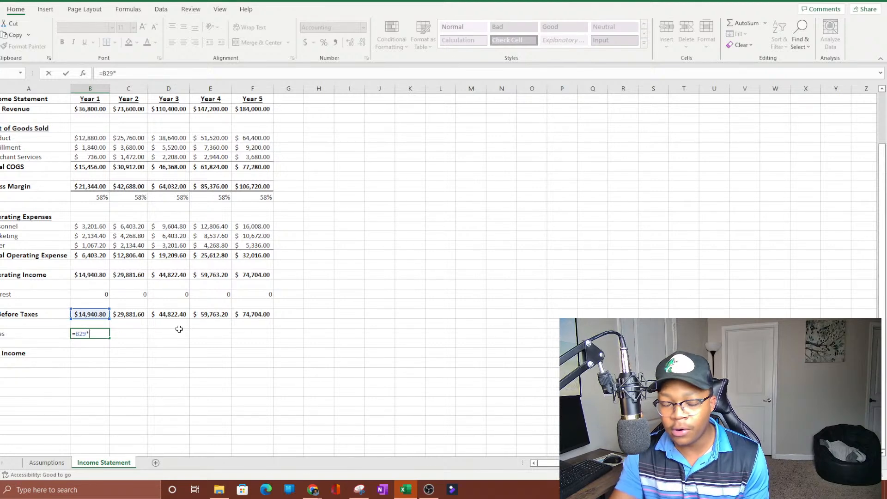
{"action": "left_click", "coordinate": [45, 462]}
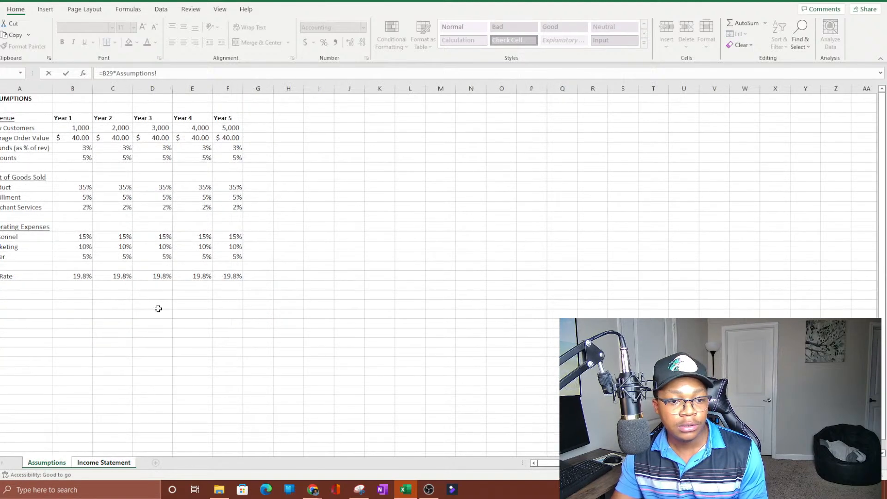
{"action": "left_click", "coordinate": [82, 276]}
{"action": "key", "text": "Return"}
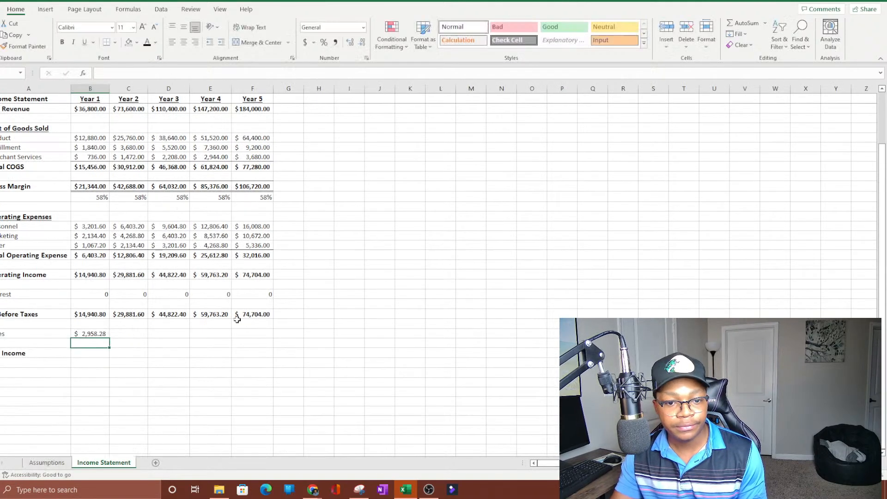
- Fill the Year 1 Taxes formula across Years 2 to 5 and check the cell references in Year 5
{"action": "left_click", "coordinate": [100, 334]}
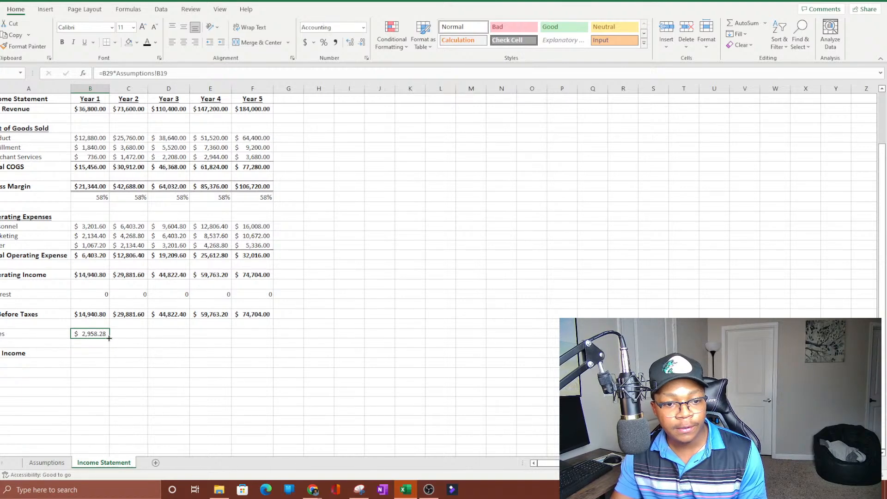
{"action": "left_click_drag", "start_coordinate": [109, 337], "coordinate": [271, 335]}
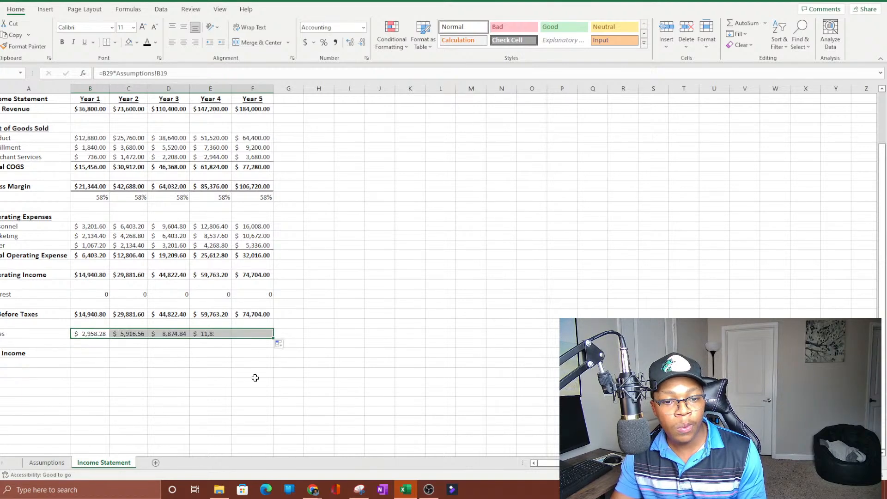
{"action": "left_click", "coordinate": [159, 367]}
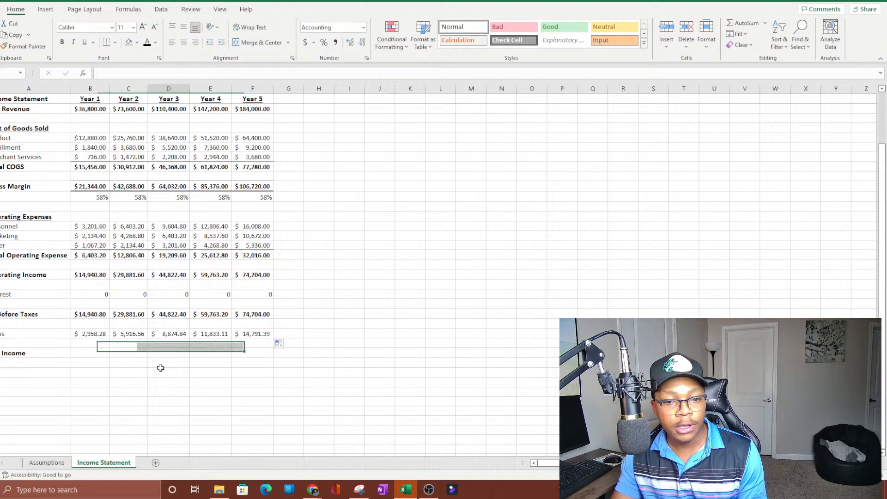
{"action": "left_click", "coordinate": [75, 314]}
{"action": "left_click", "coordinate": [244, 337]}
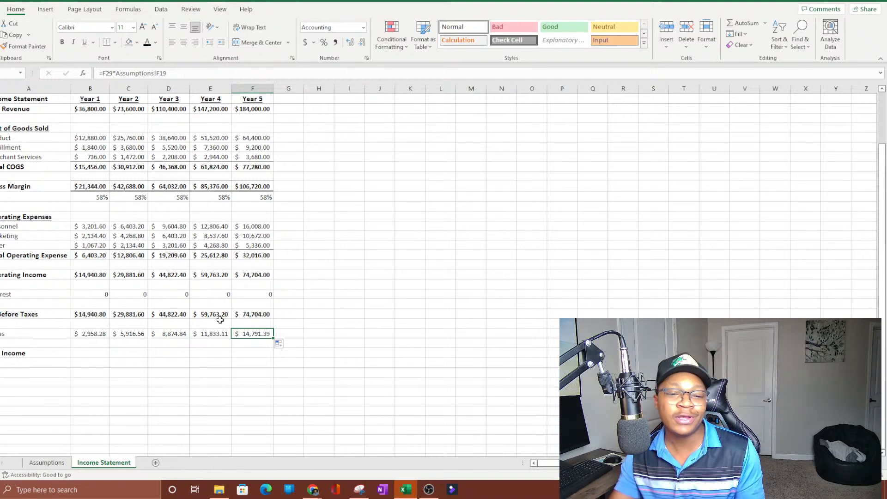
- Calculate Year 1 Net Income on the Income Statement with the formula =B29-B31
{"action": "left_click", "coordinate": [79, 351]}
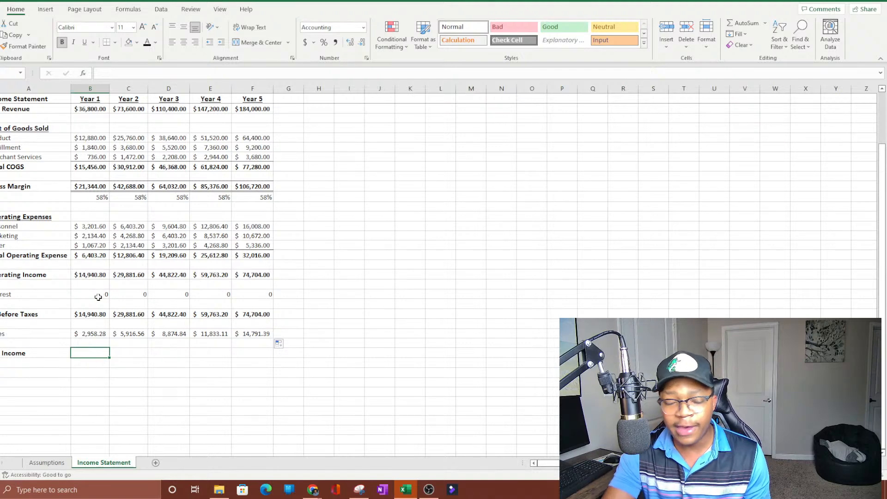
{"action": "type", "text": "="}
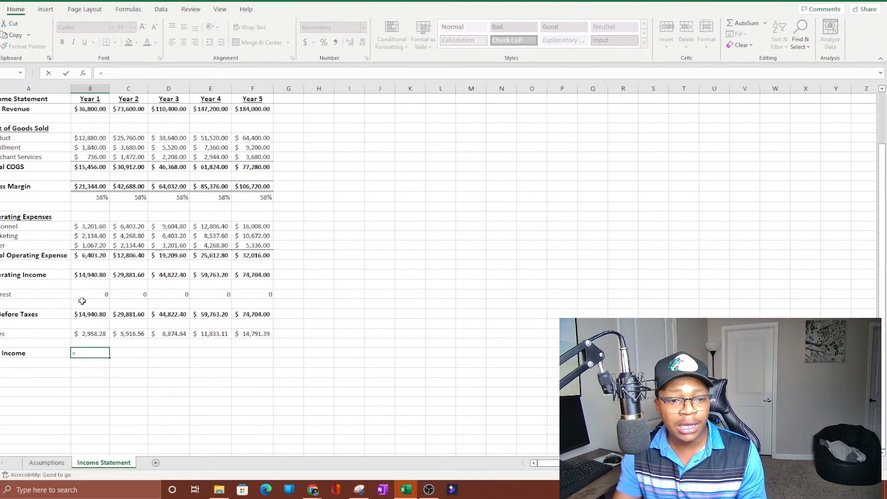
{"action": "left_click", "coordinate": [81, 316]}
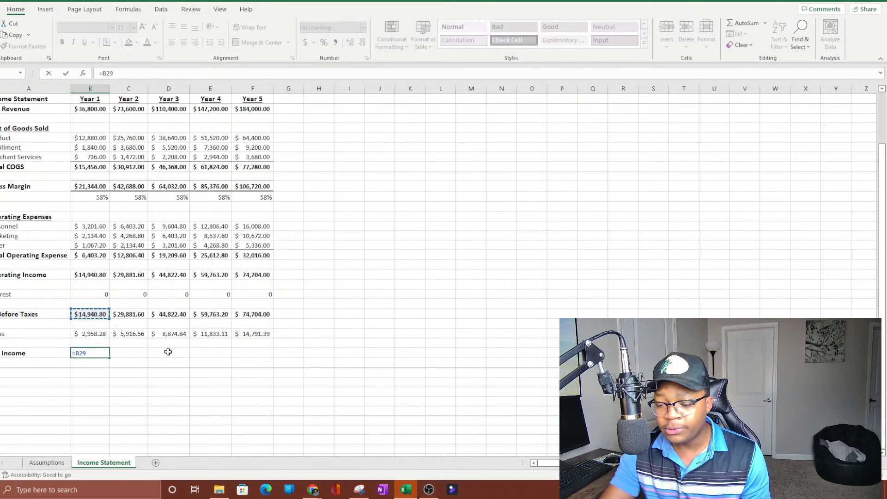
{"action": "type", "text": "-*"}
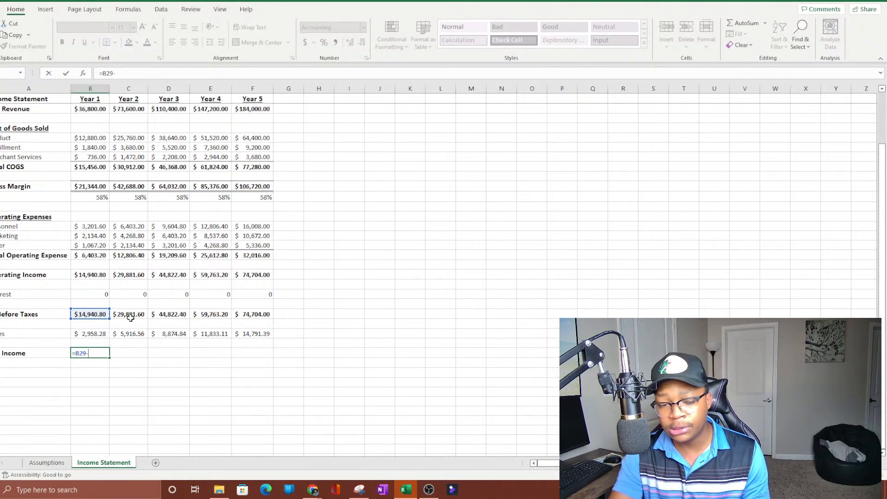
{"action": "left_click", "coordinate": [102, 333]}
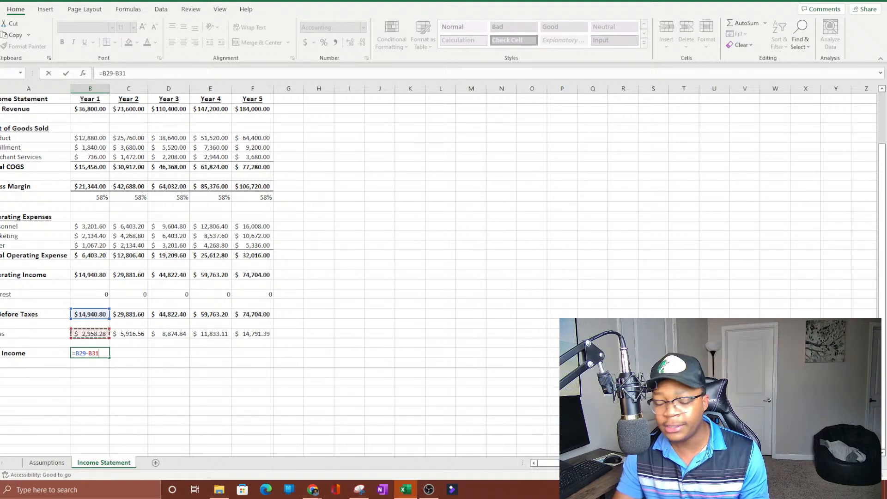
{"action": "key", "text": "Return"}
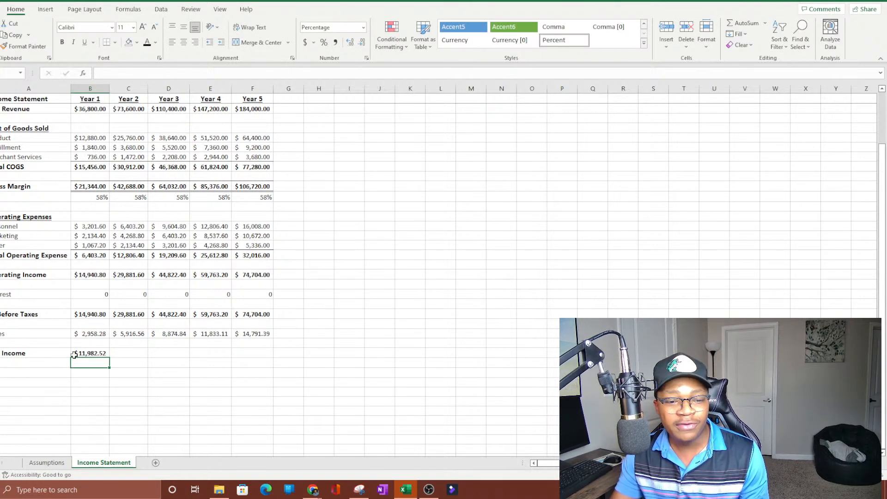
- Fill the Year 1 Net Income formula across Years 2 to 5
{"action": "left_click", "coordinate": [88, 354]}
{"action": "left_click_drag", "start_coordinate": [109, 359], "coordinate": [277, 366]}
{"action": "left_click", "coordinate": [493, 372]}
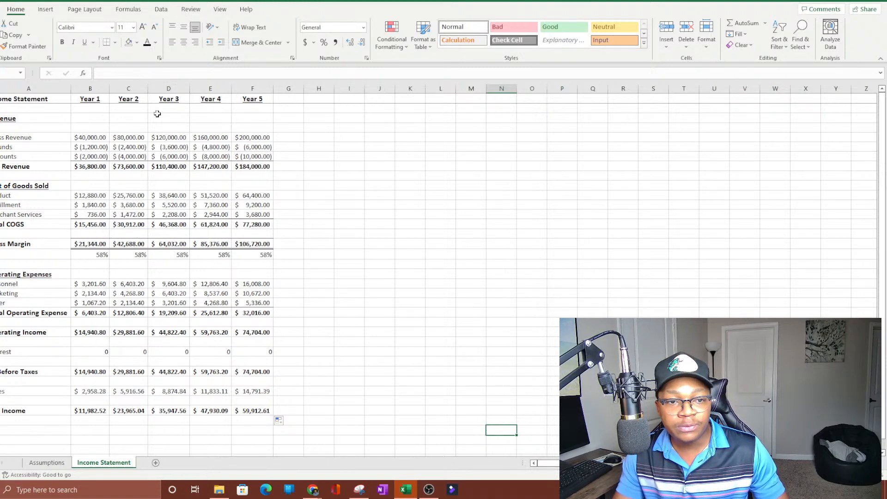
- Compare the Year 1 to Year 5 columns of the Income Statement with the Assumptions sheet and check the Year 1 Gross Revenue cell
{"action": "left_click_drag", "start_coordinate": [85, 89], "coordinate": [243, 96]}
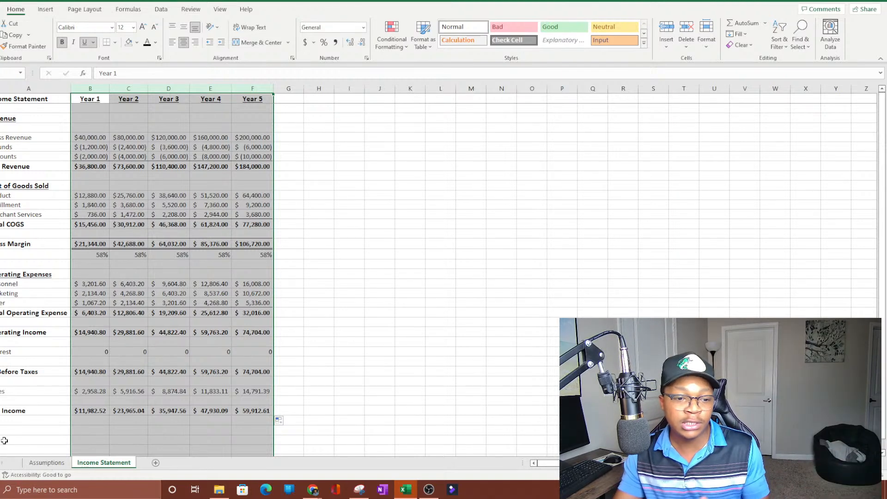
{"action": "left_click", "coordinate": [47, 463]}
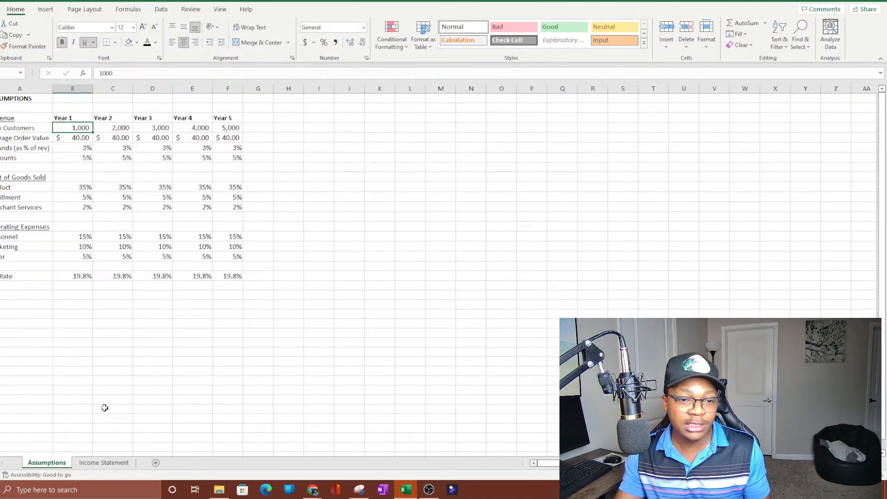
{"action": "left_click", "coordinate": [104, 462]}
{"action": "left_click", "coordinate": [212, 302]}
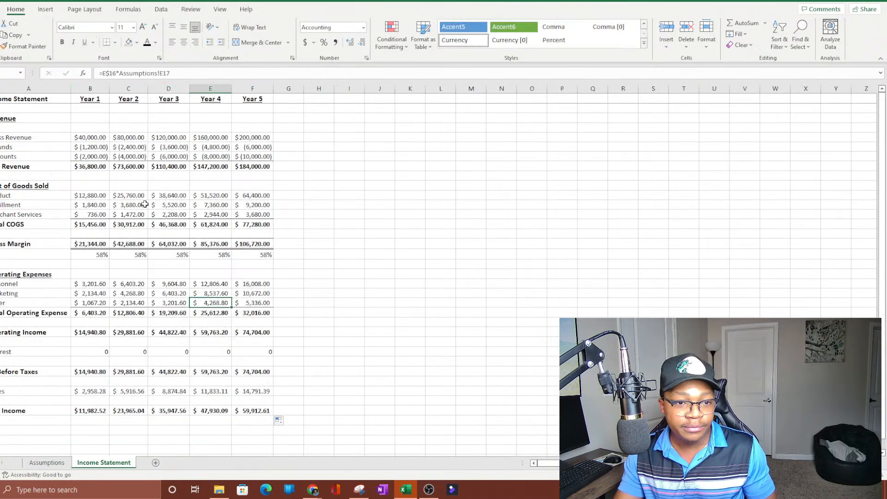
{"action": "left_click", "coordinate": [90, 137]}
- Set the Year 1 customers on the Assumptions sheet to 10,000
{"action": "left_click", "coordinate": [47, 463]}
{"action": "left_click", "coordinate": [87, 128]}
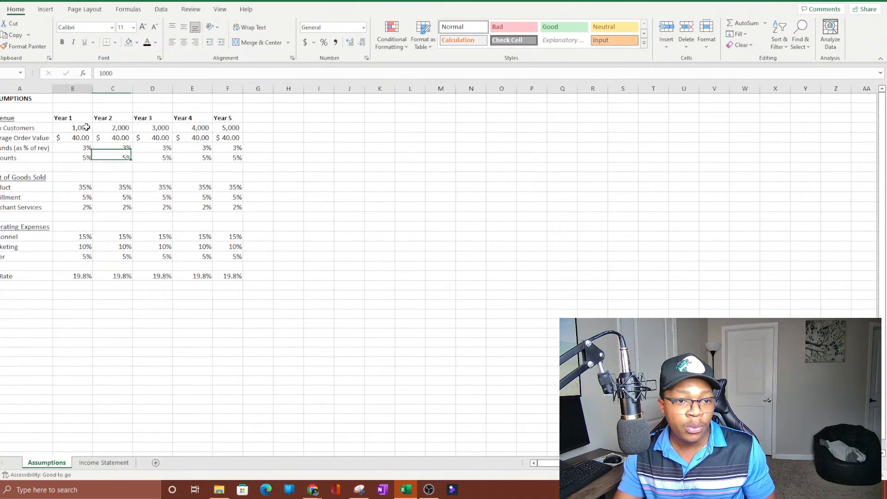
{"action": "type", "text": "10,0"}
{"action": "type", "text": "00"}
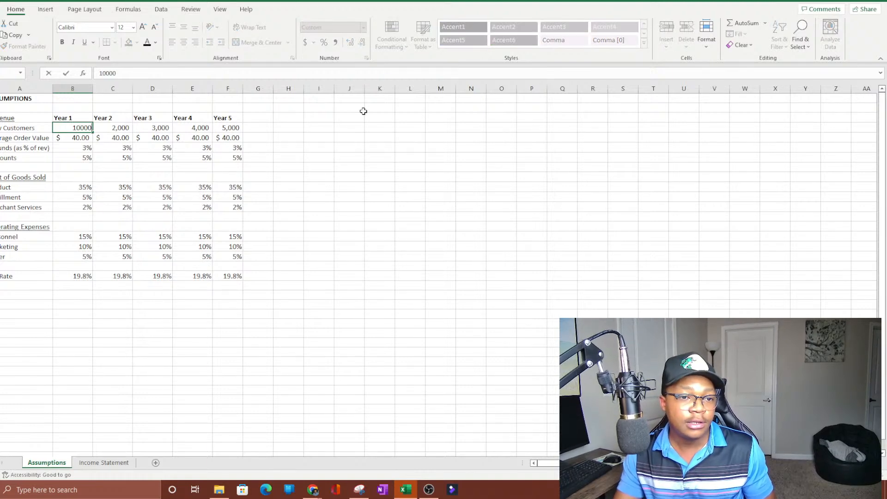
{"action": "key", "text": "Return"}
- Widen the Year 1 column of the Income Statement to fit its amounts and check the Gross Revenue and Refunds formulas
{"action": "left_click", "coordinate": [103, 463]}
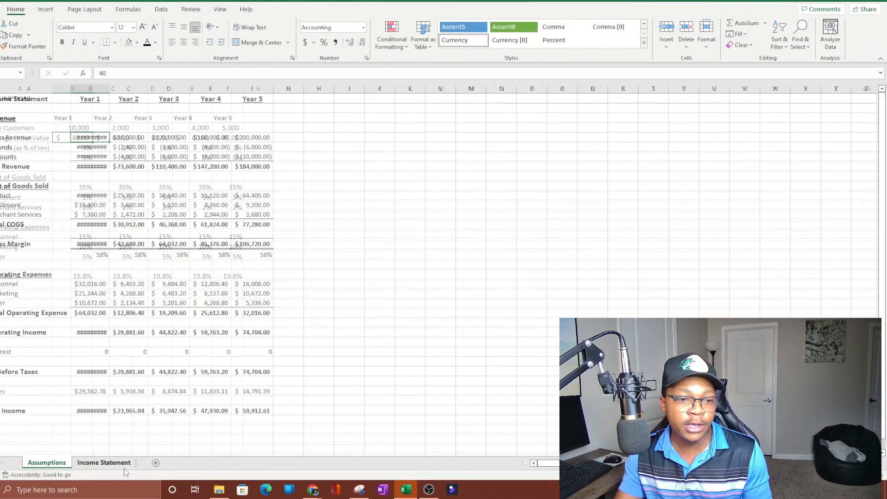
{"action": "left_click", "coordinate": [109, 74]}
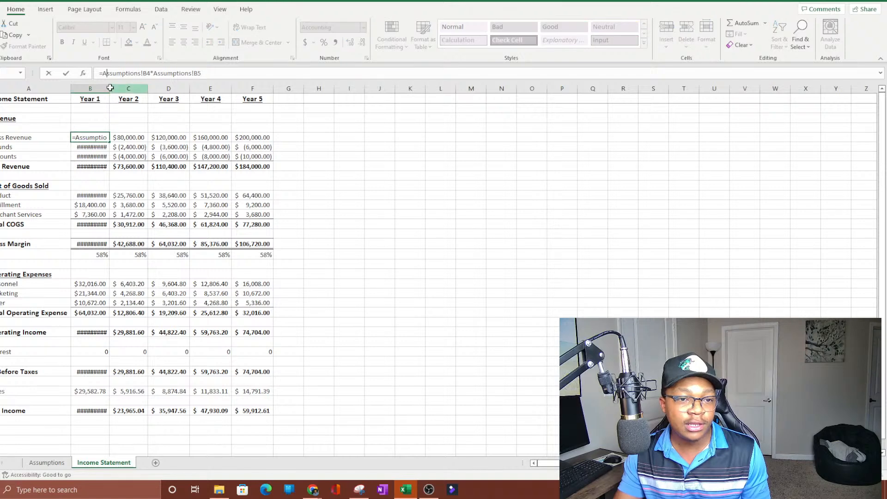
{"action": "left_click", "coordinate": [130, 88]}
{"action": "left_click", "coordinate": [87, 139]}
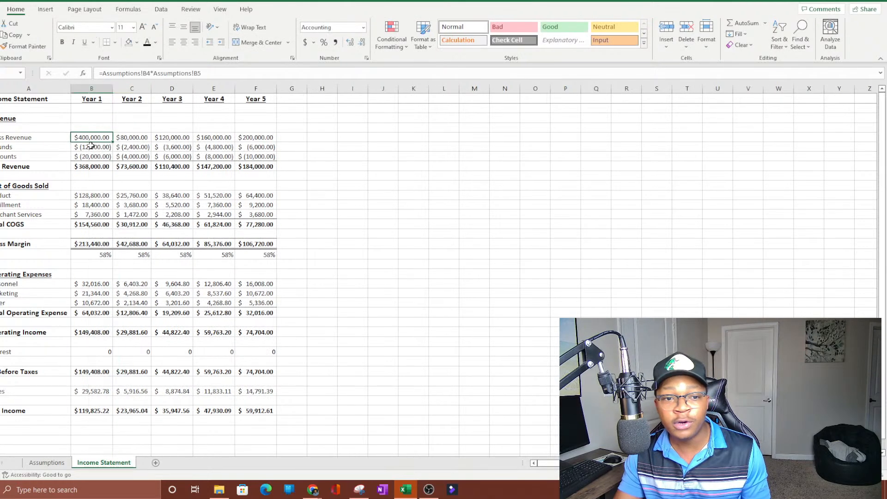
{"action": "left_click", "coordinate": [94, 148]}
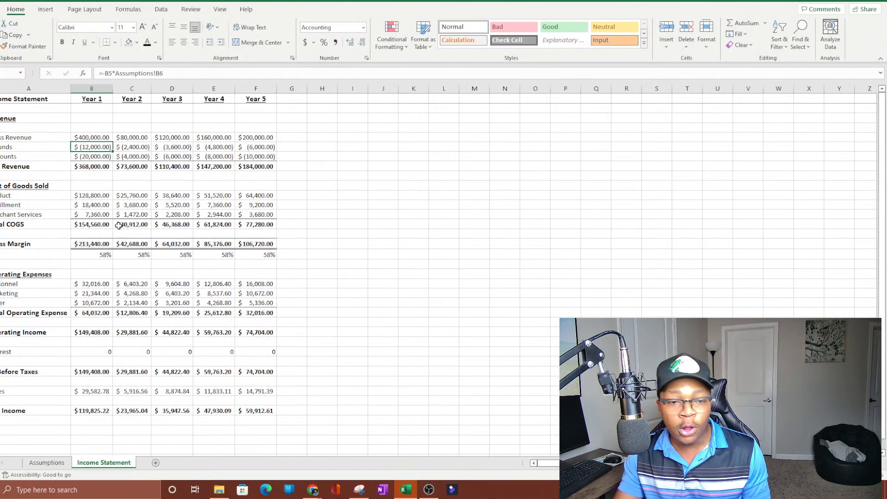
- Set the Year 1 customers on the Assumptions sheet back to 1,000
{"action": "left_click", "coordinate": [59, 462]}
{"action": "left_click", "coordinate": [82, 127]}
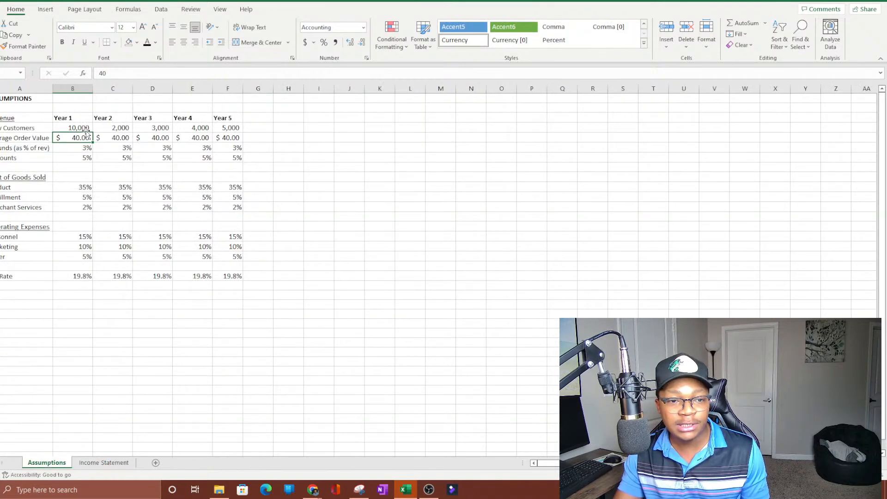
{"action": "type", "text": "1000"}
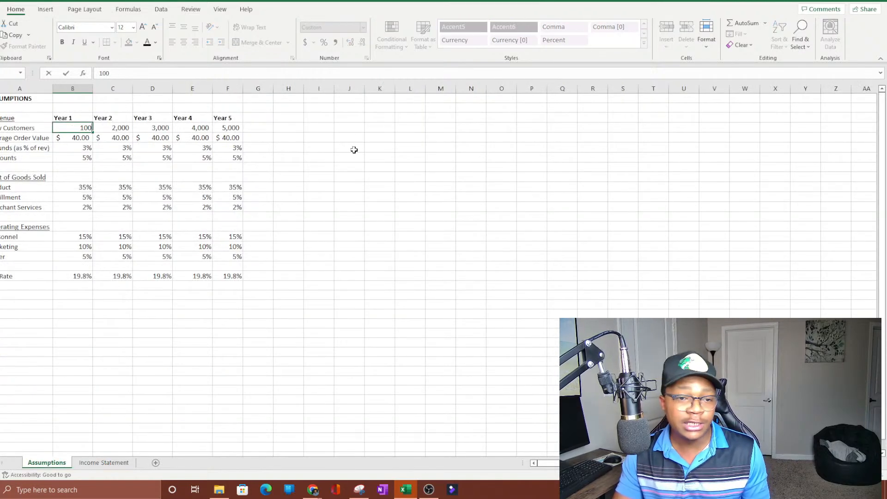
{"action": "key", "text": "Return"}
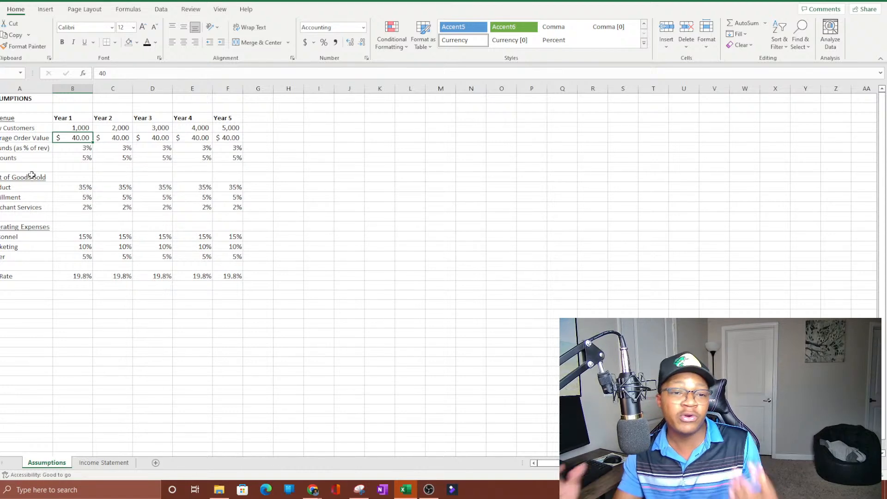
- Extend the year headings on the Assumptions sheet from Year 5 through Year 9
{"action": "left_click", "coordinate": [225, 118]}
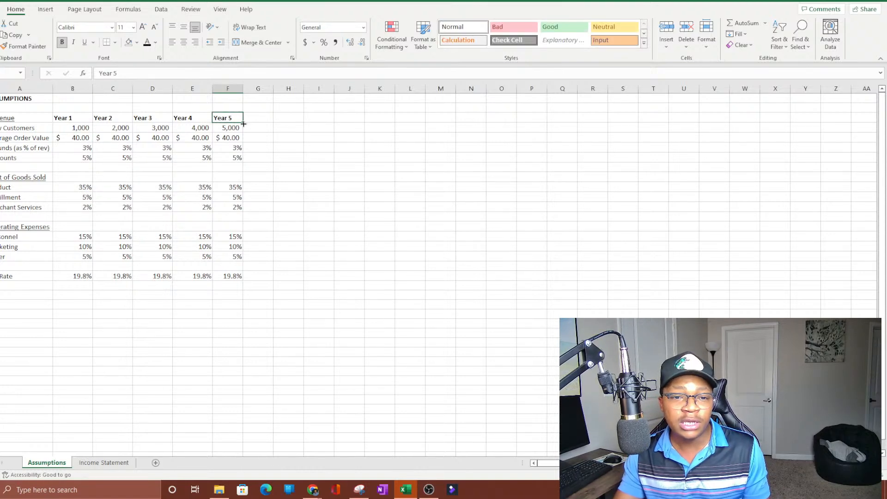
{"action": "left_click_drag", "start_coordinate": [244, 124], "coordinate": [356, 130]}
{"action": "left_click", "coordinate": [563, 227]}
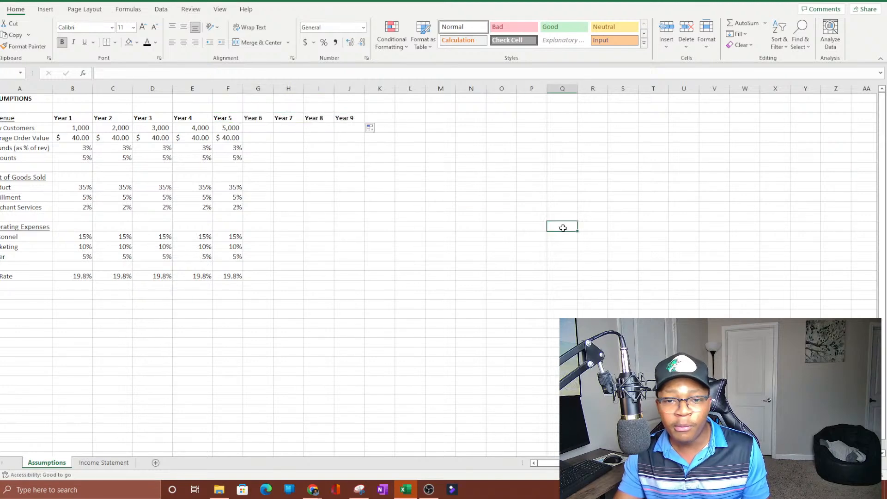
{"action": "left_click", "coordinate": [257, 127]}
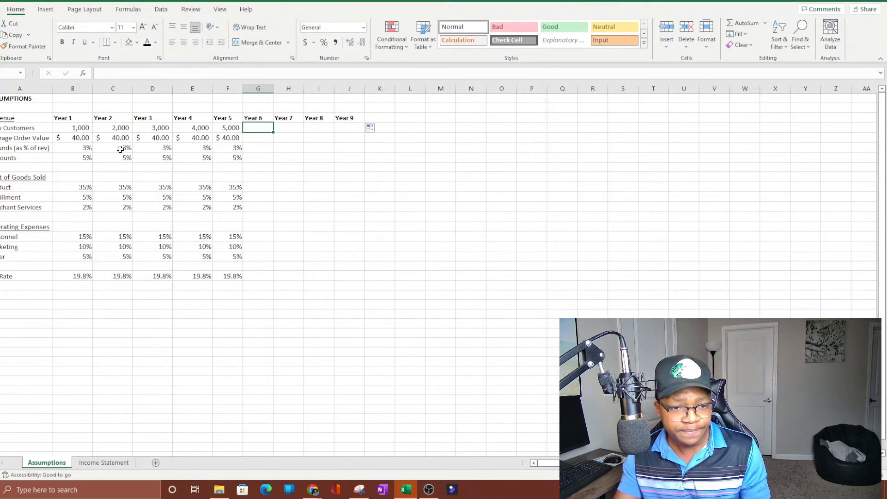
{"action": "left_click", "coordinate": [194, 148]}
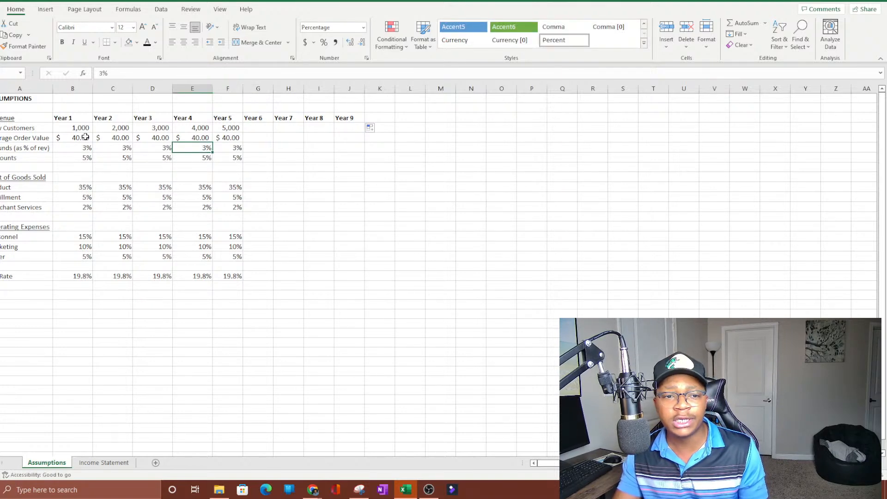
{"action": "left_click_drag", "start_coordinate": [70, 117], "coordinate": [213, 167]}
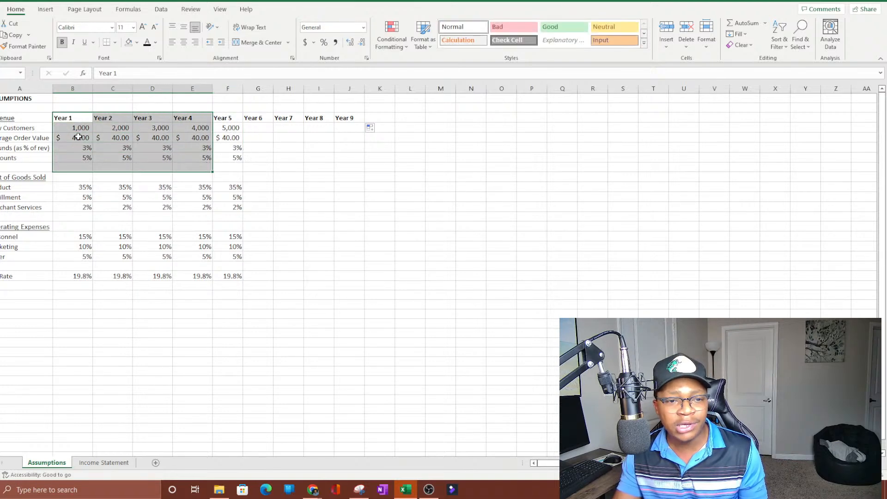
{"action": "left_click", "coordinate": [266, 138]}
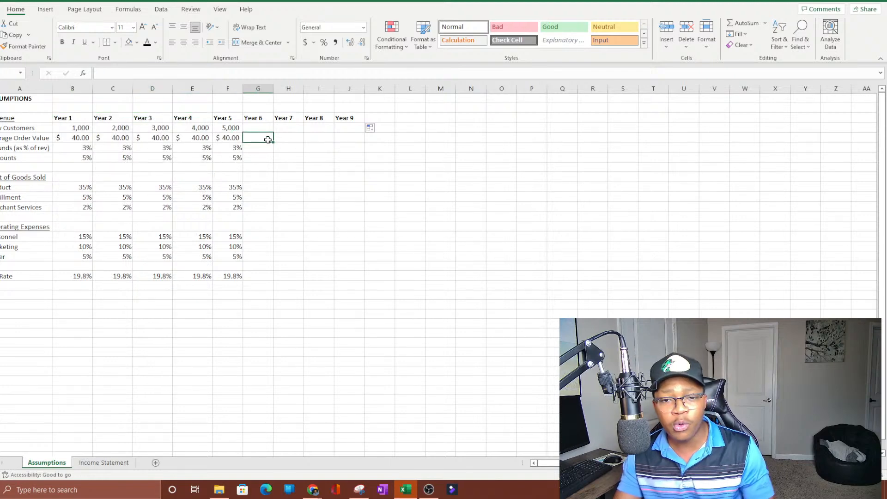
- Set the Year 1 Average Order Value on the Assumptions sheet to $60.00 and copy that cell
{"action": "left_click", "coordinate": [93, 137]}
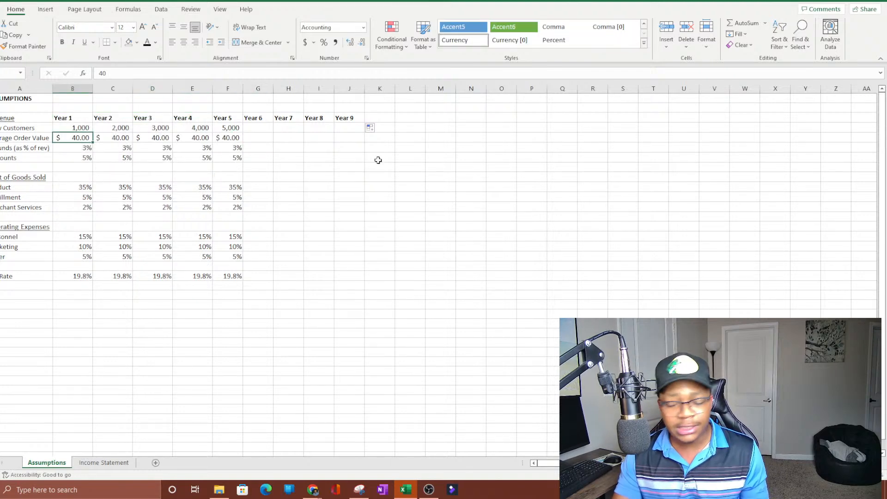
{"action": "type", "text": "60"}
{"action": "key", "text": "Return"}
{"action": "key", "text": "Up"}
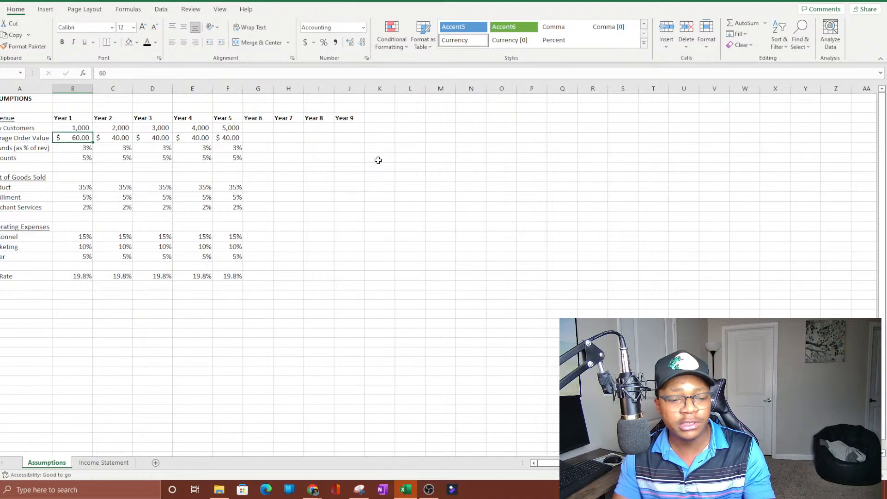
{"action": "key", "text": "shift+Right"}
{"action": "key", "text": "shift+Right"}
{"action": "key", "text": "shift+Right"}
{"action": "key", "text": "Left"}
{"action": "key", "text": "Right"}
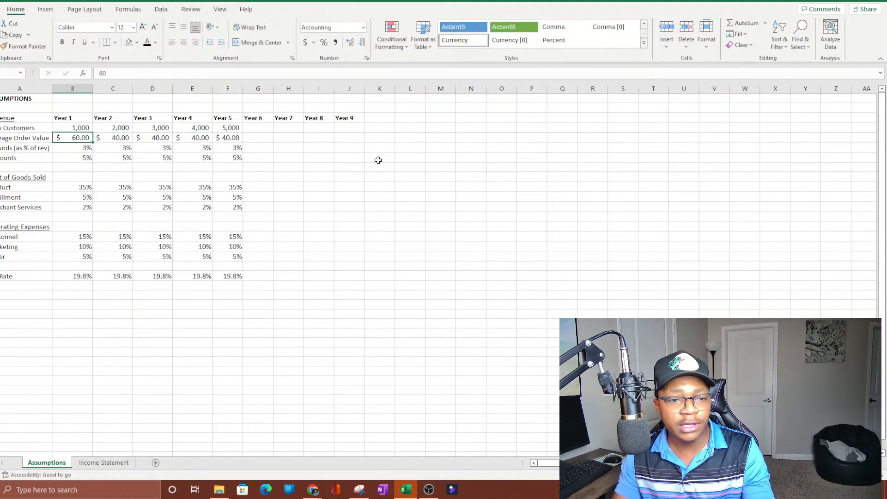
{"action": "key", "text": "ctrl+c"}
- Try to fill the Average Order Value cells for Years 1 to 5, and undo the fill
{"action": "key", "text": "shift+Right"}
{"action": "key", "text": "shift+Right"}
{"action": "key", "text": "shift+Right"}
{"action": "key", "text": "shift+Right"}
{"action": "key", "text": "ctrl+v"}
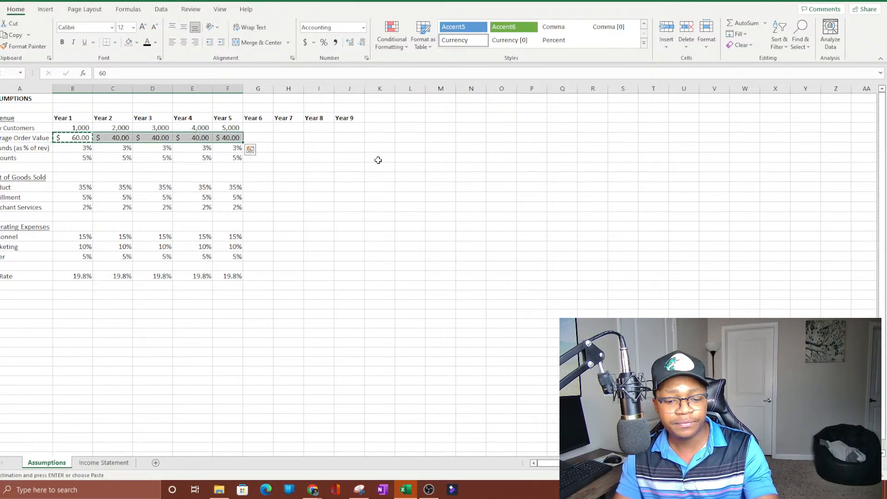
{"action": "key", "text": "ctrl+d"}
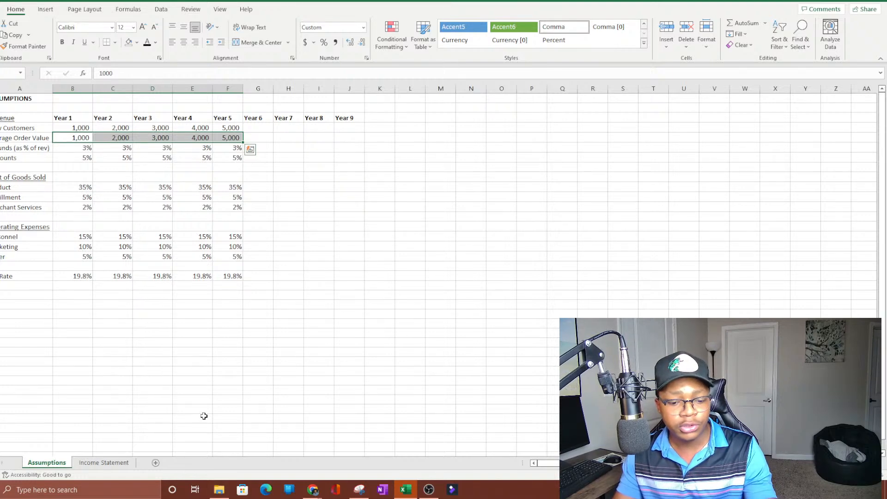
{"action": "key", "text": "ctrl+z"}
- Paste the $60.00 Average Order Value across Years 1 to 5
{"action": "key", "text": "Left"}
{"action": "key", "text": "Right"}
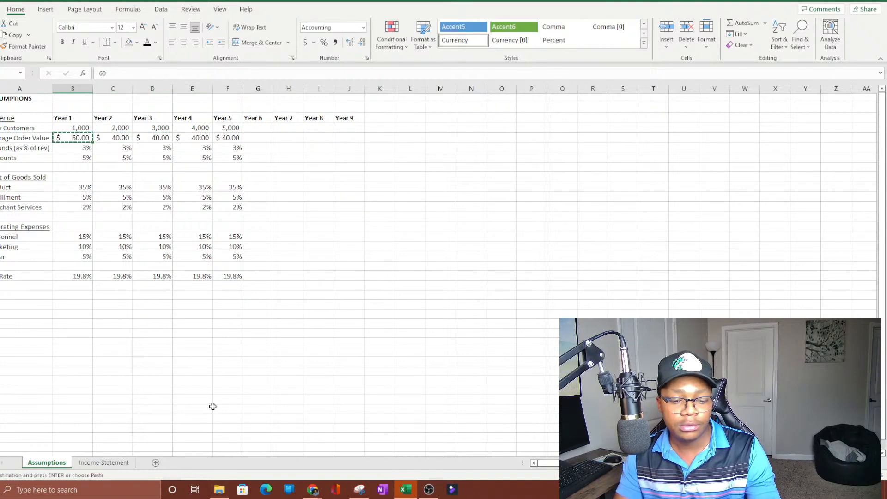
{"action": "key", "text": "shift+Right"}
{"action": "key", "text": "shift+Right"}
{"action": "key", "text": "shift+Right"}
{"action": "key", "text": "shift+Right"}
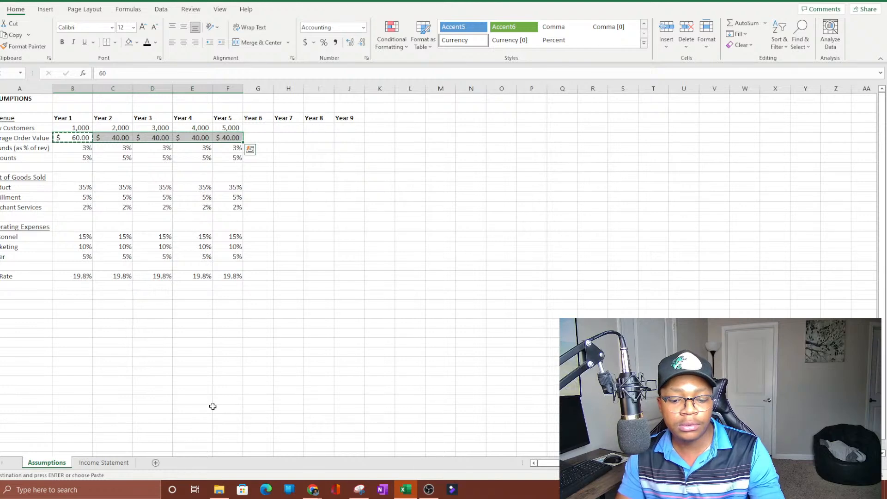
{"action": "key", "text": "ctrl+v"}
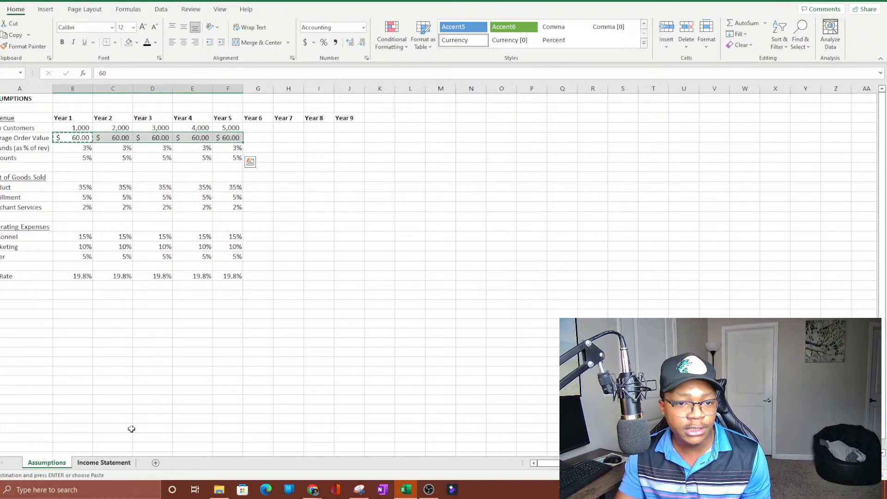
- Auto-fit the widths of the Year 1 to Year 5 columns on the Income Statement sheet
{"action": "key", "text": "ctrl+Page_Down"}
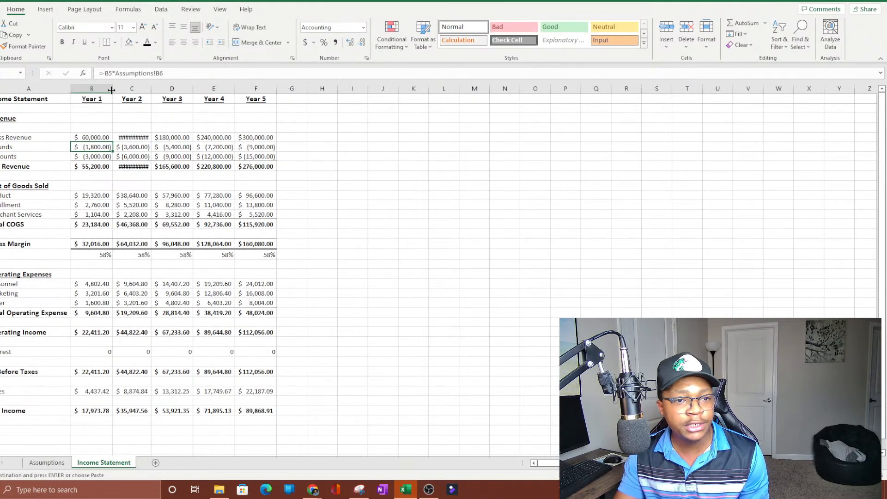
{"action": "left_click_drag", "start_coordinate": [111, 90], "coordinate": [256, 89]}
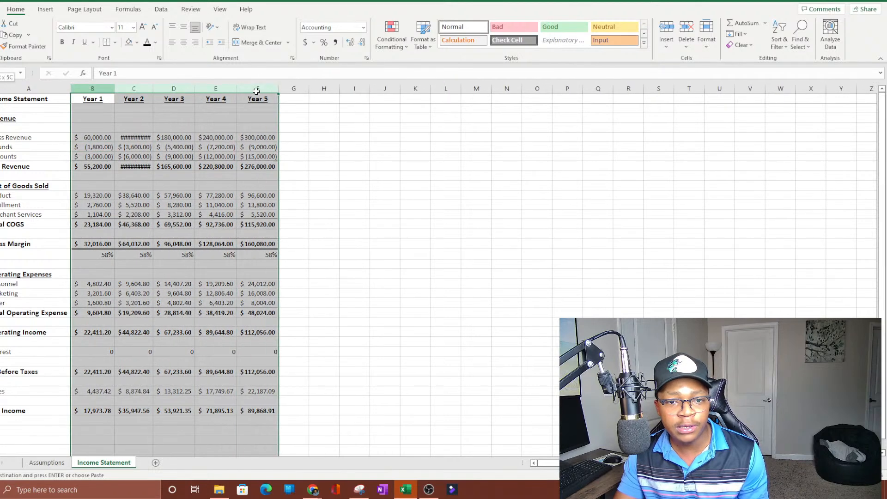
{"action": "double_click", "coordinate": [116, 88]}
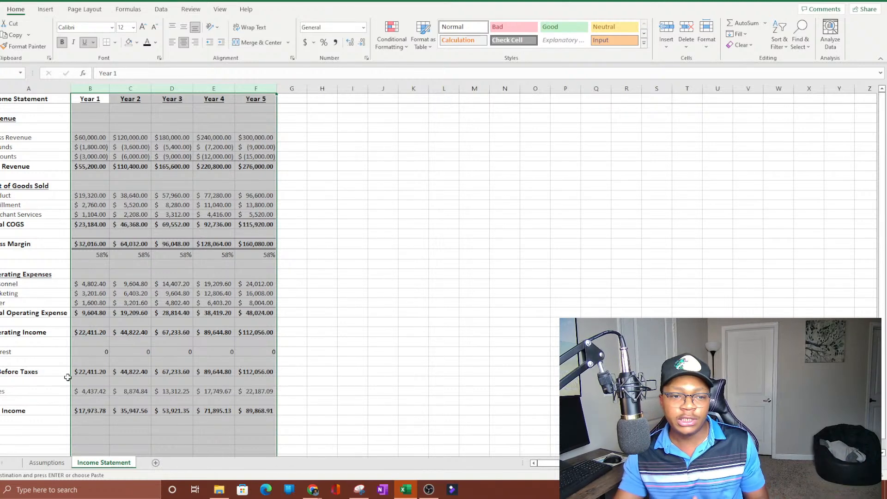
{"action": "left_click", "coordinate": [6, 203]}
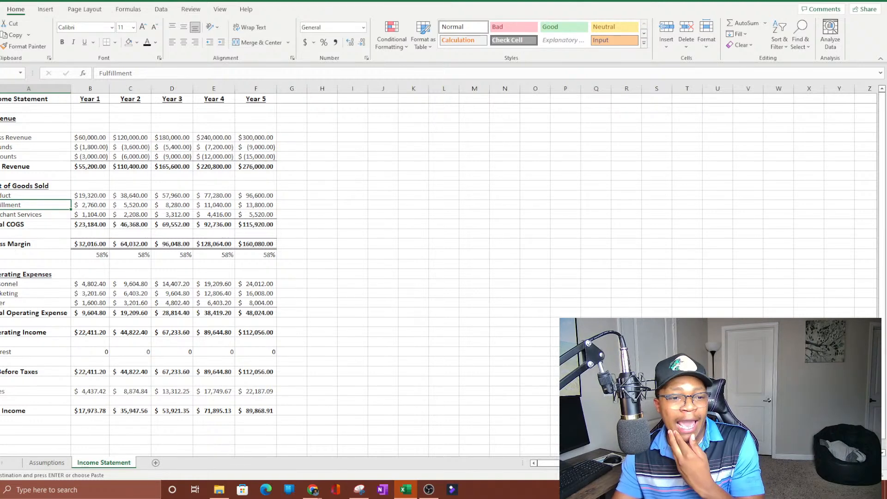
- Review the Interest row on the Income Statement and the revenue assumptions on the Assumptions sheet that drive the statement
{"action": "left_click", "coordinate": [97, 359]}
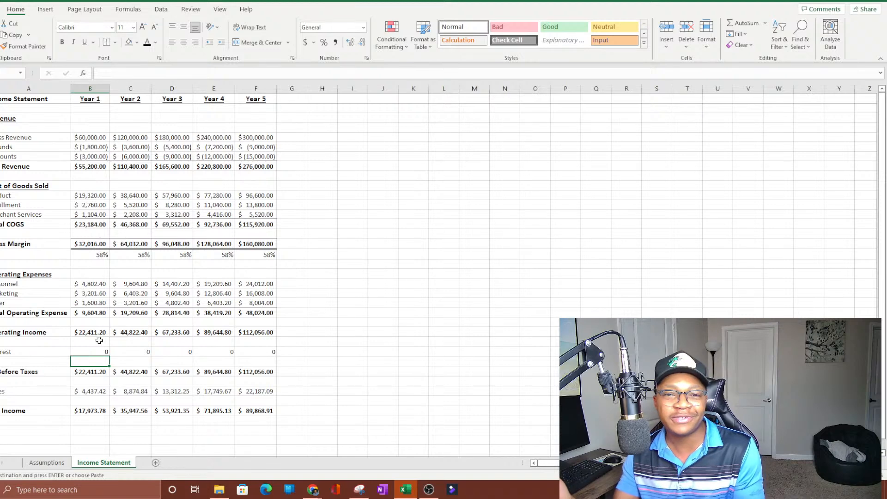
{"action": "left_click", "coordinate": [84, 347]}
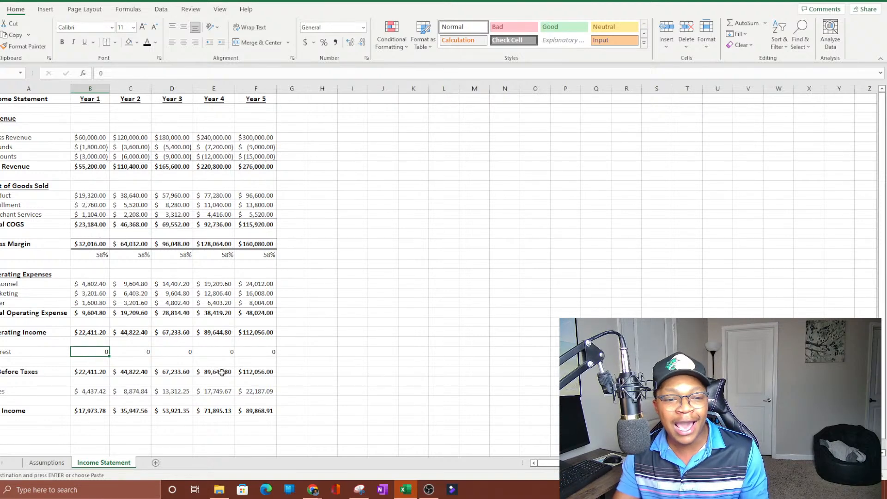
{"action": "left_click", "coordinate": [50, 464]}
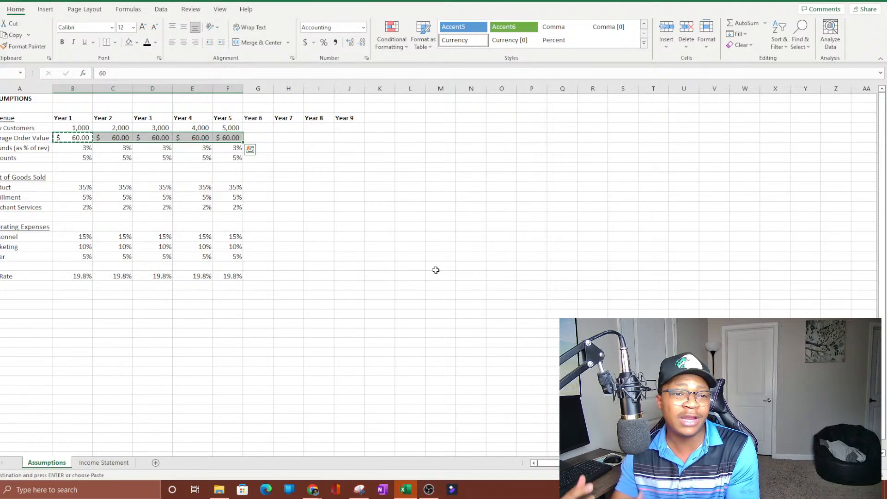
{"action": "left_click", "coordinate": [121, 124]}
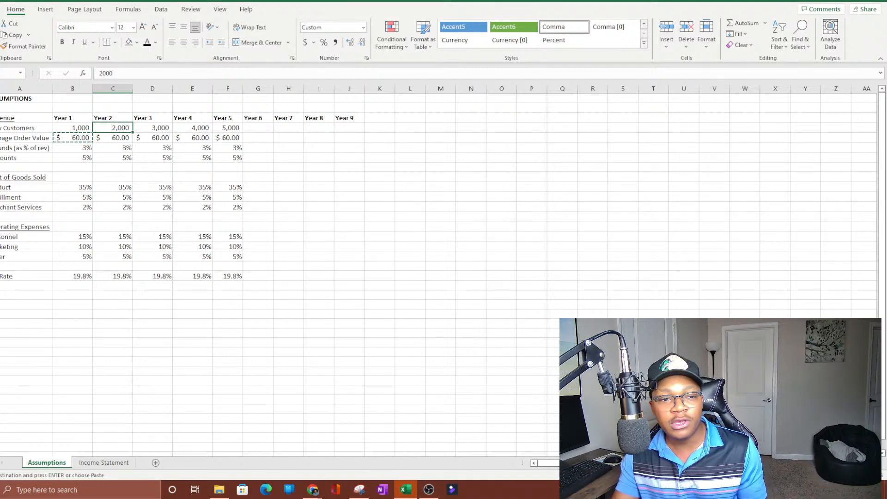
{"action": "left_click", "coordinate": [3, 166]}
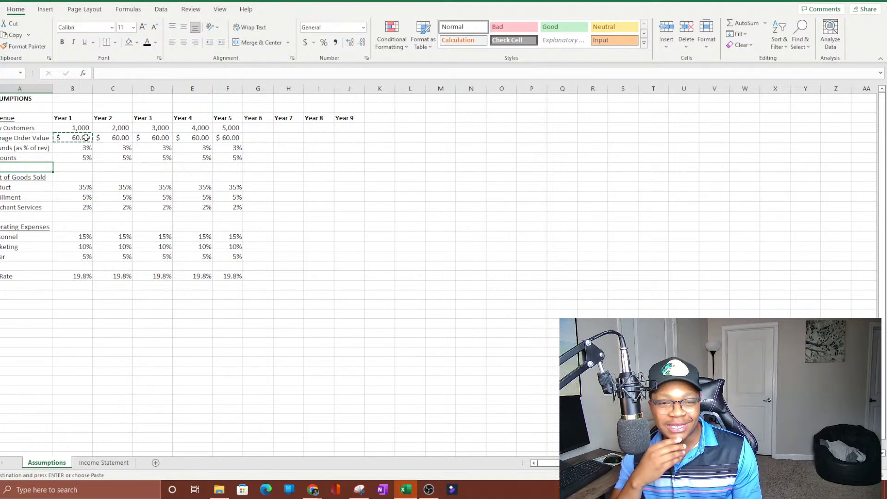
{"action": "left_click", "coordinate": [104, 154]}
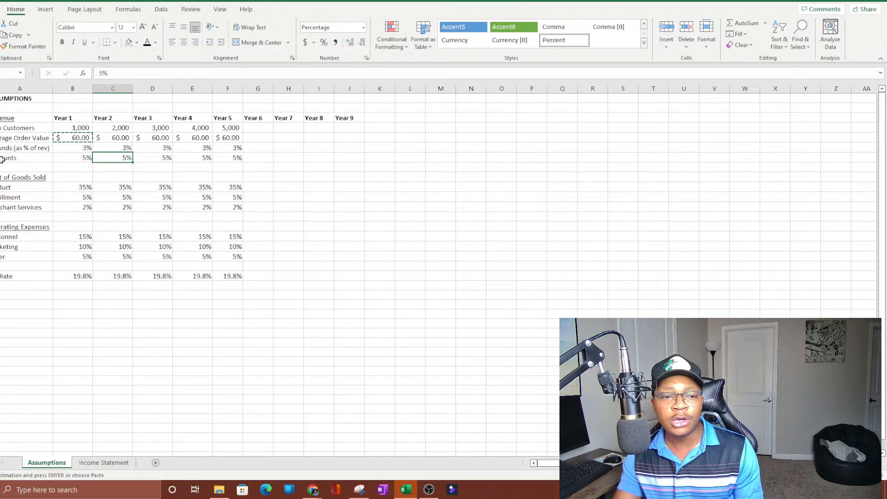
{"action": "left_click", "coordinate": [110, 462]}
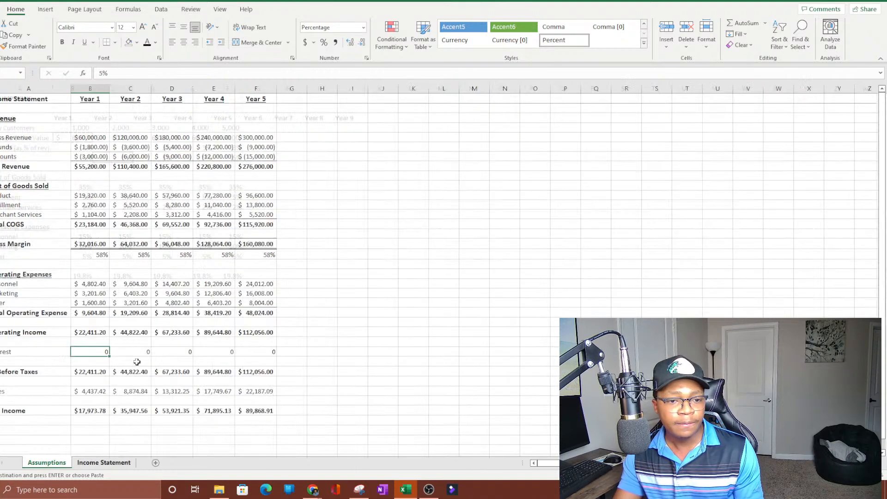
{"action": "left_click", "coordinate": [251, 111]}
{"action": "left_click", "coordinate": [353, 138]}
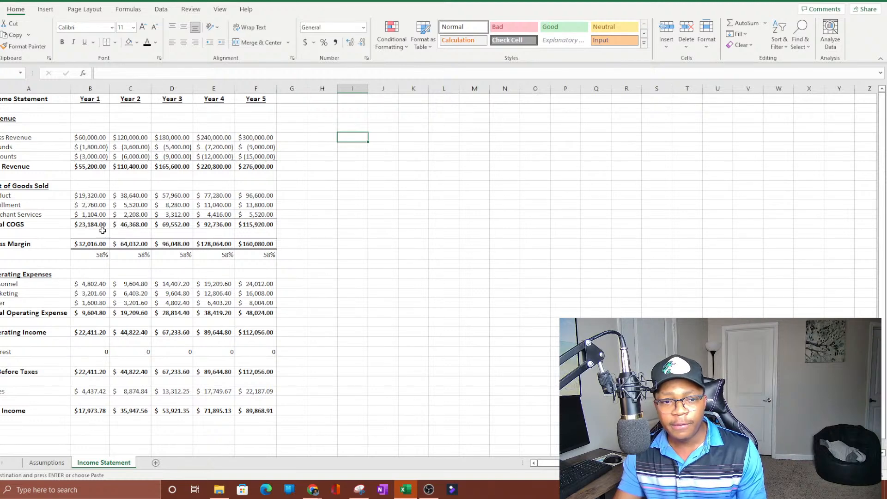
- Try extending the Income Statement year headings from Year 5 through Year 11, and clear the added headings
{"action": "left_click", "coordinate": [249, 97]}
{"action": "left_click_drag", "start_coordinate": [277, 105], "coordinate": [455, 107]}
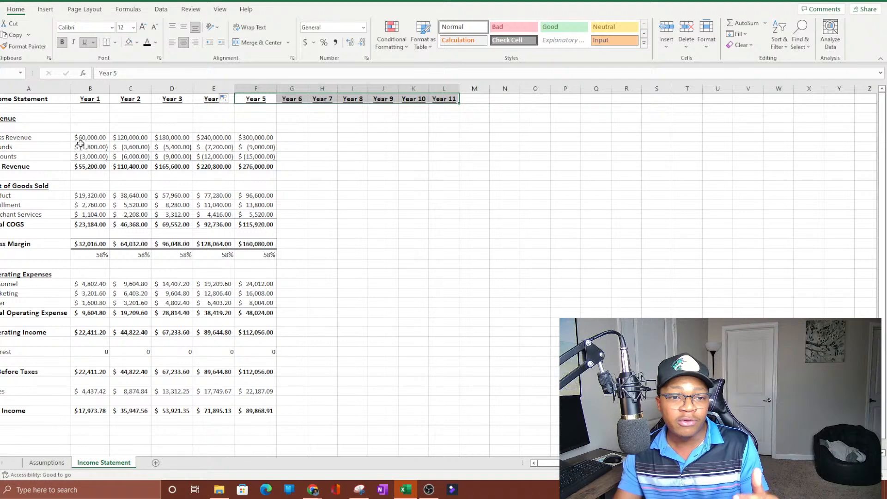
{"action": "left_click", "coordinate": [298, 134]}
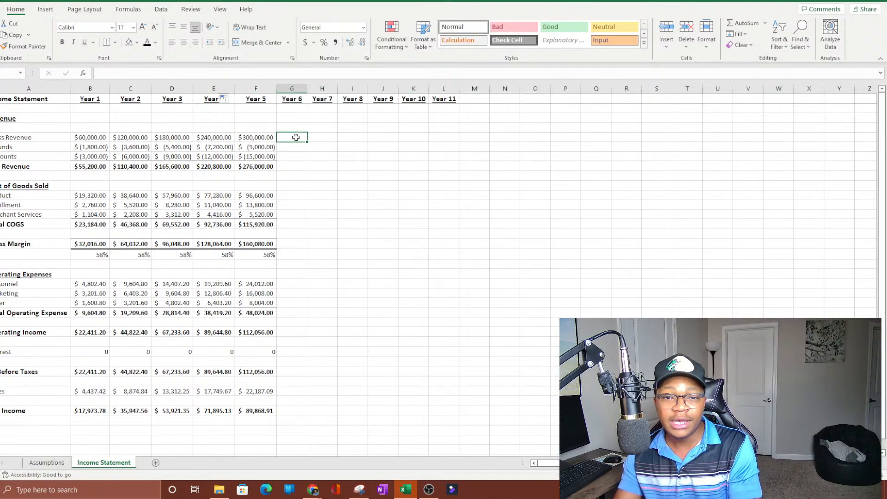
{"action": "left_click_drag", "start_coordinate": [293, 139], "coordinate": [481, 141]}
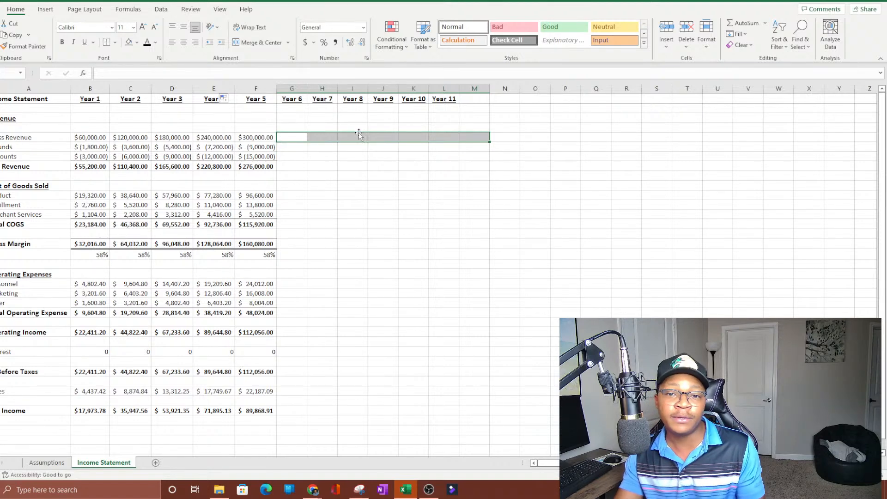
{"action": "left_click_drag", "start_coordinate": [292, 88], "coordinate": [481, 97]}
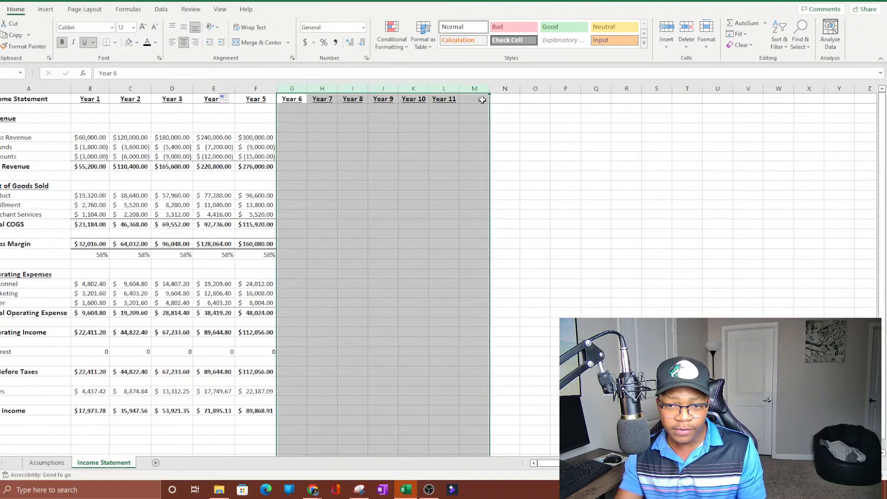
{"action": "key", "text": "Delete"}
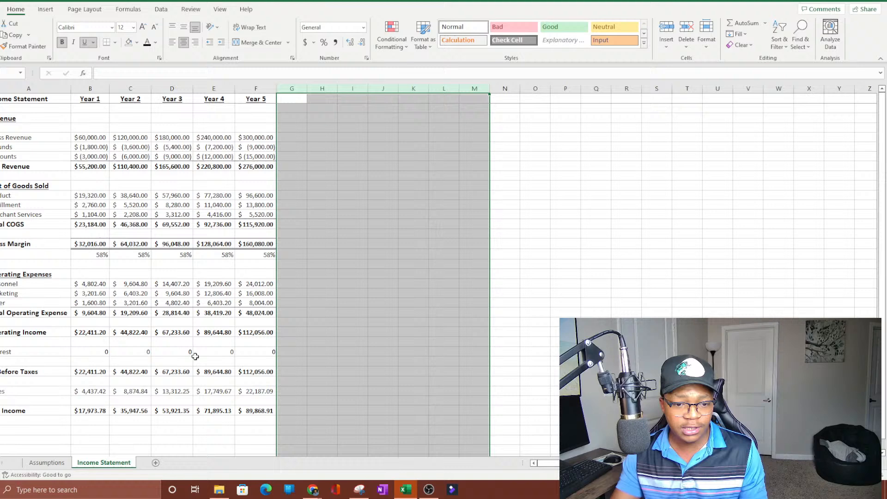
{"action": "left_click", "coordinate": [41, 462]}
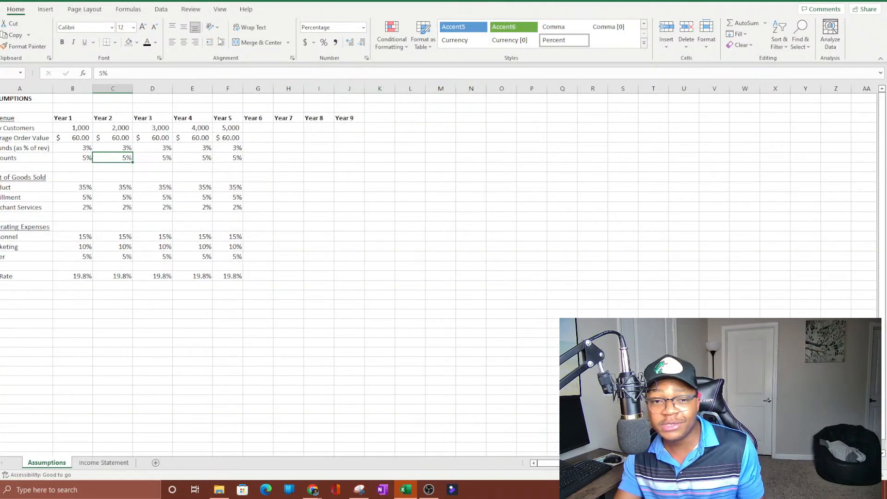
{"action": "left_click", "coordinate": [103, 463]}
{"action": "left_click_drag", "start_coordinate": [515, 341], "coordinate": [596, 451]}
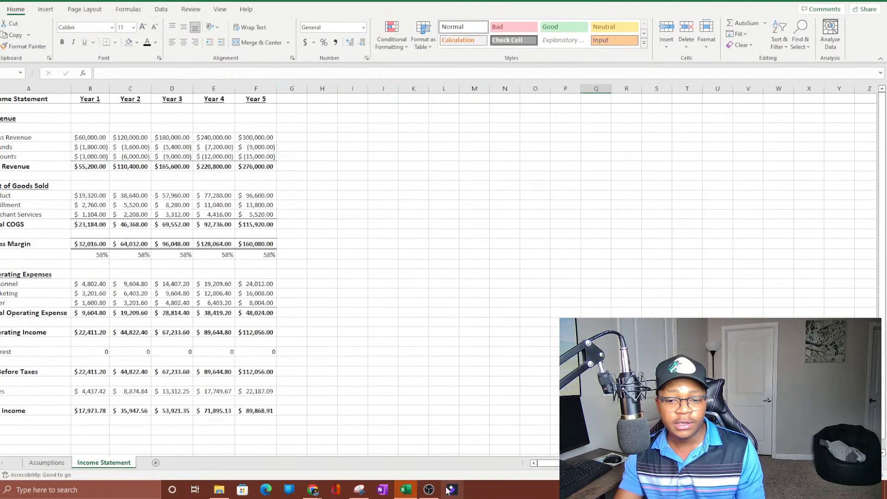
{"action": "left_click", "coordinate": [429, 490]}
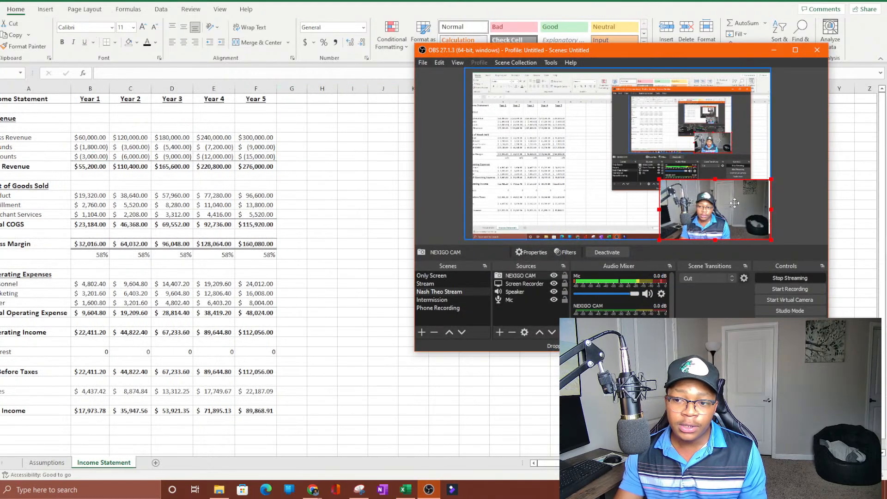